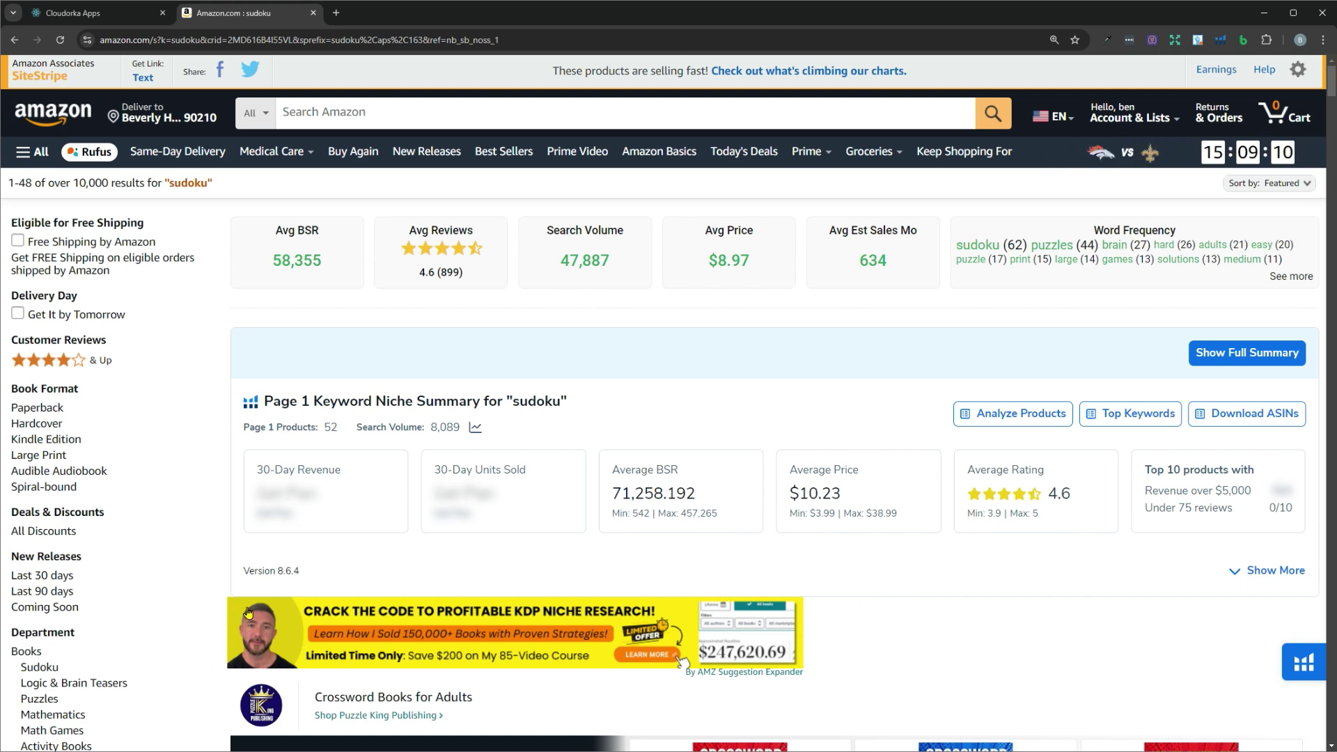
Look up the Amazon keyword suggestions and search volume for "sudoku" and for "sudoku and".
{"action": "left_click", "coordinate": [335, 120]}
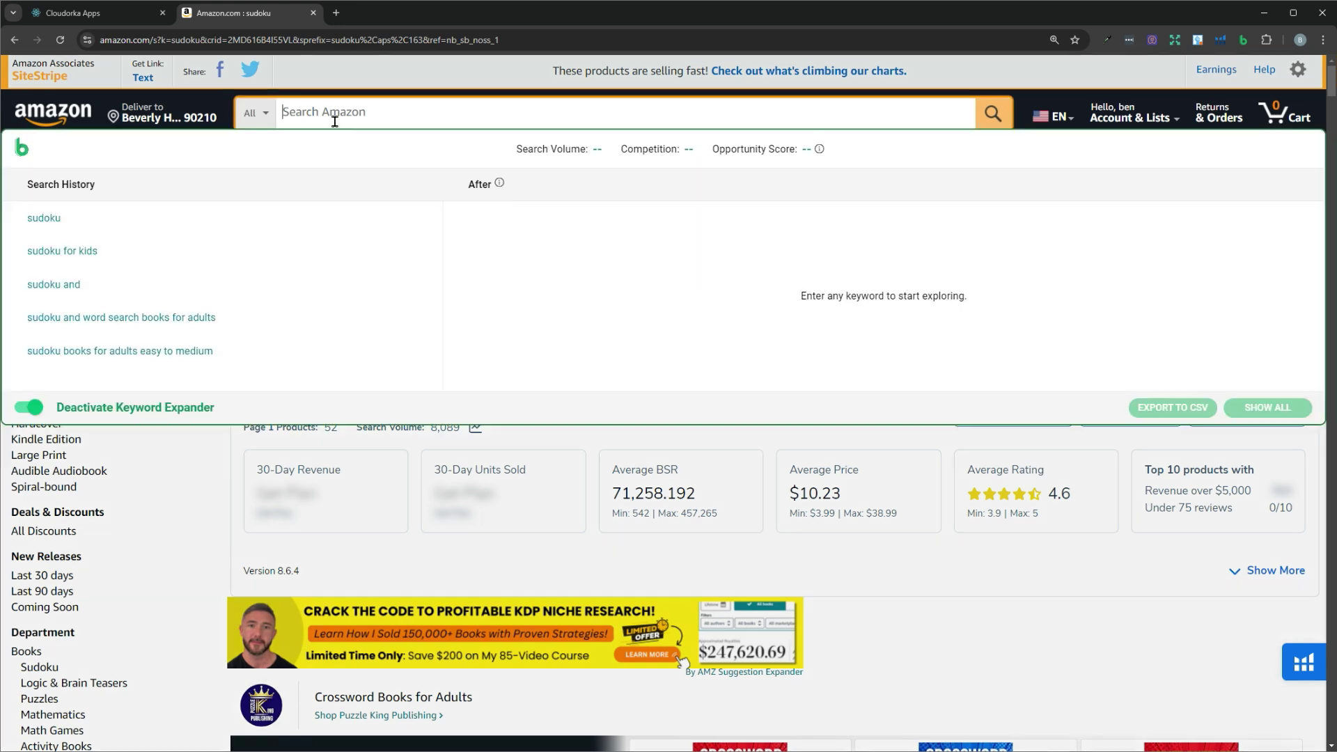
{"action": "type", "text": "sudoku"}
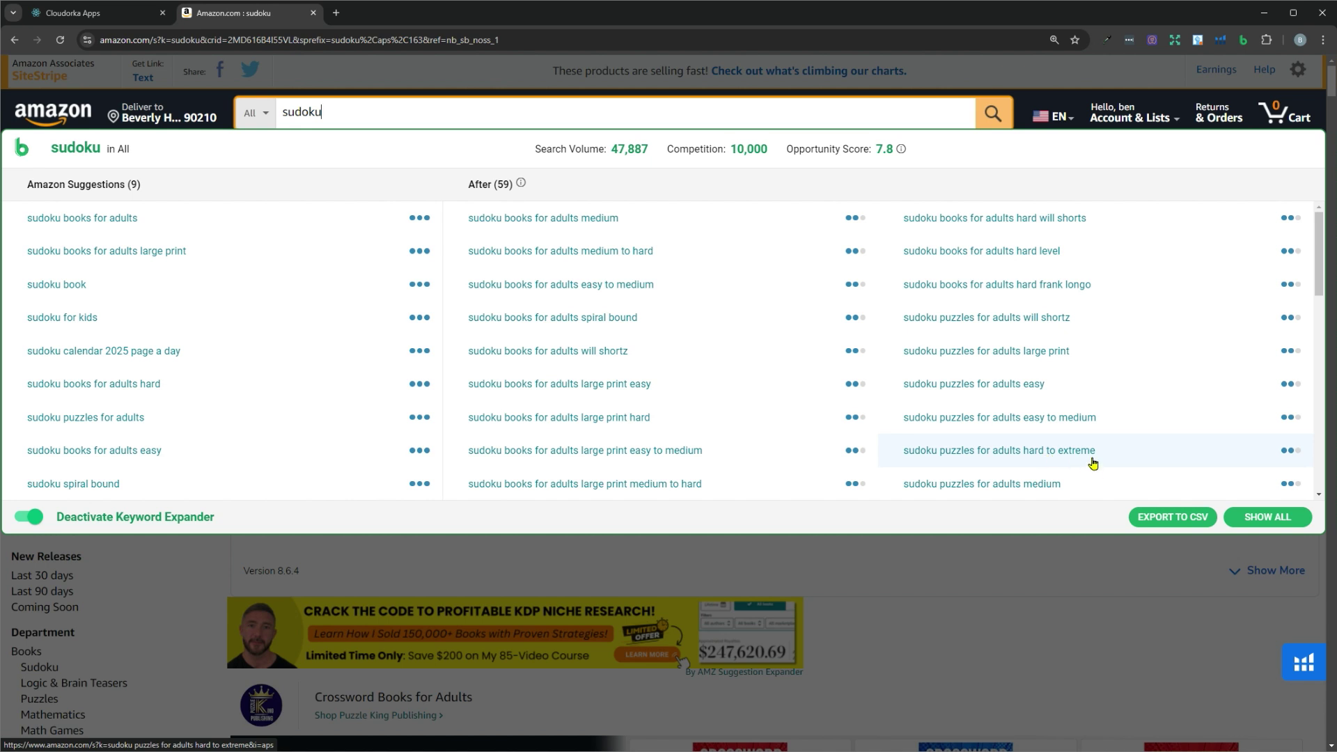
{"action": "scroll", "coordinate": [779, 315], "scroll_direction": "down", "scroll_amount": 5}
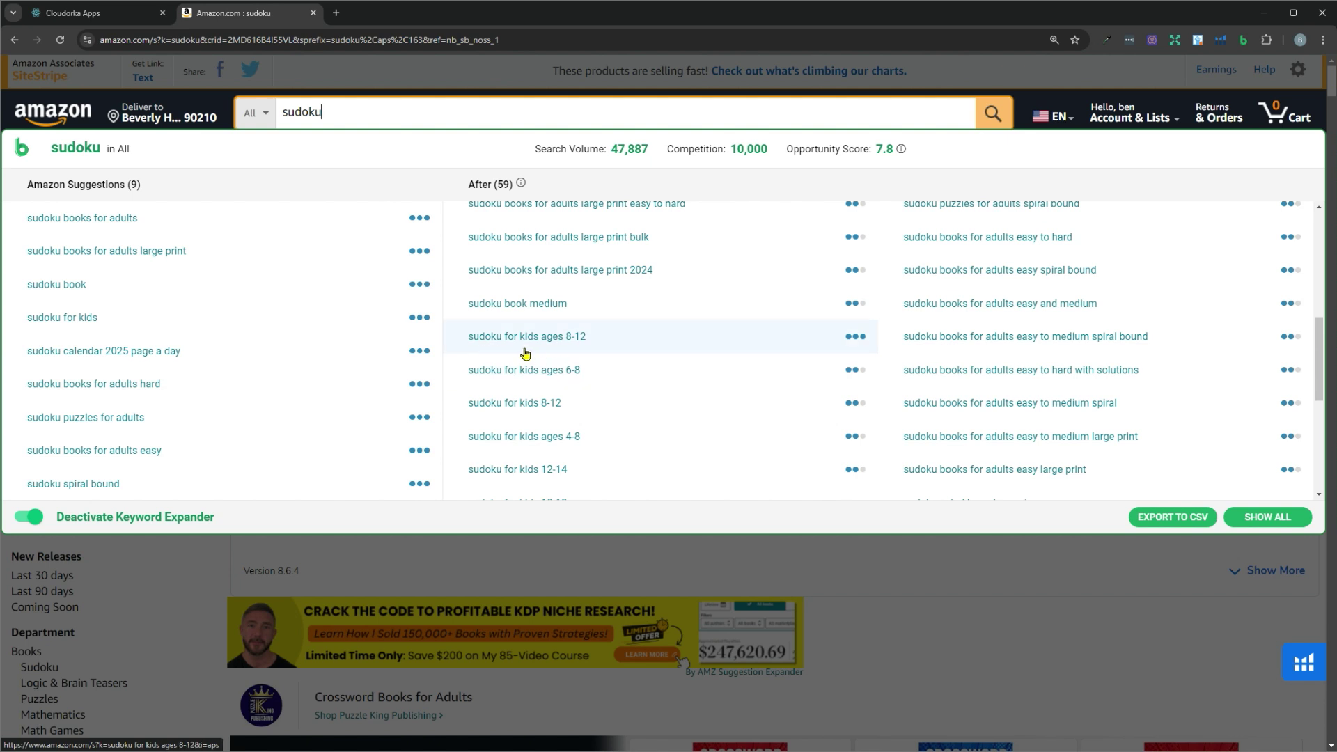
{"action": "scroll", "coordinate": [586, 344], "scroll_direction": "down", "scroll_amount": 3}
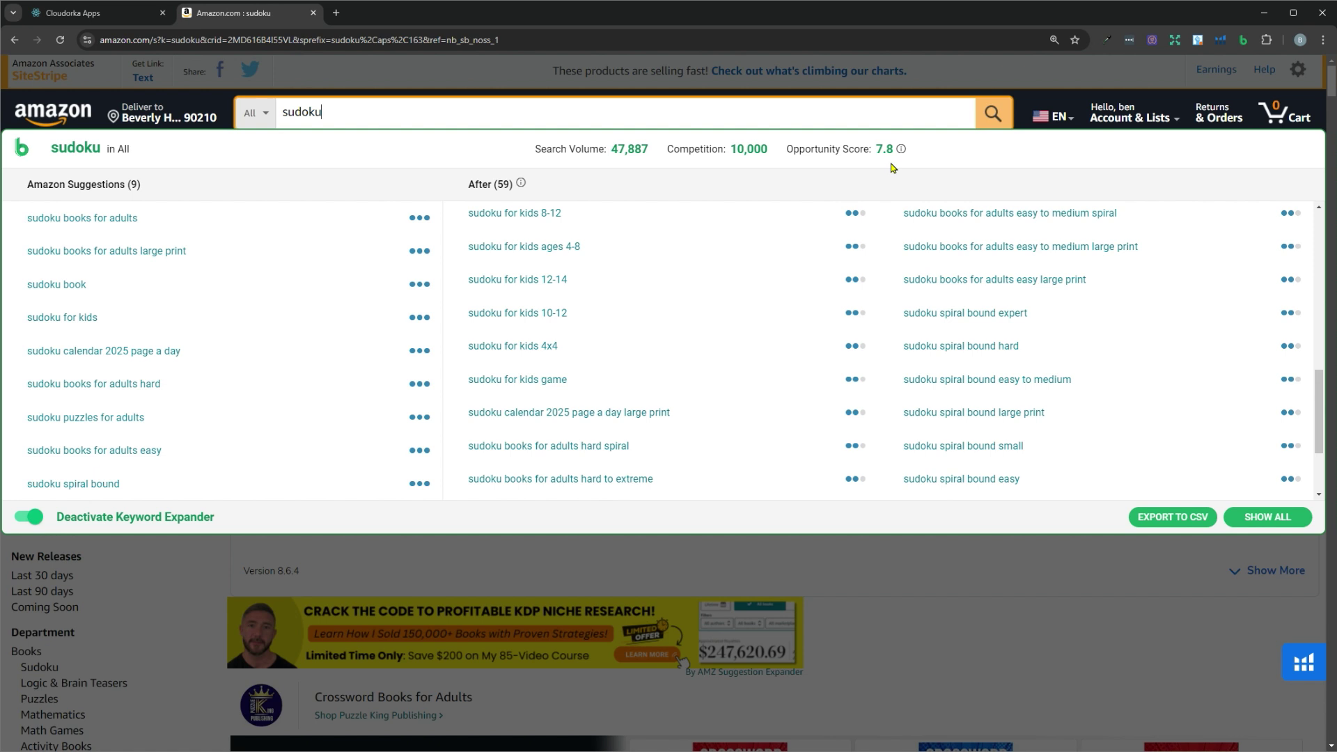
{"action": "type", "text": "and"}
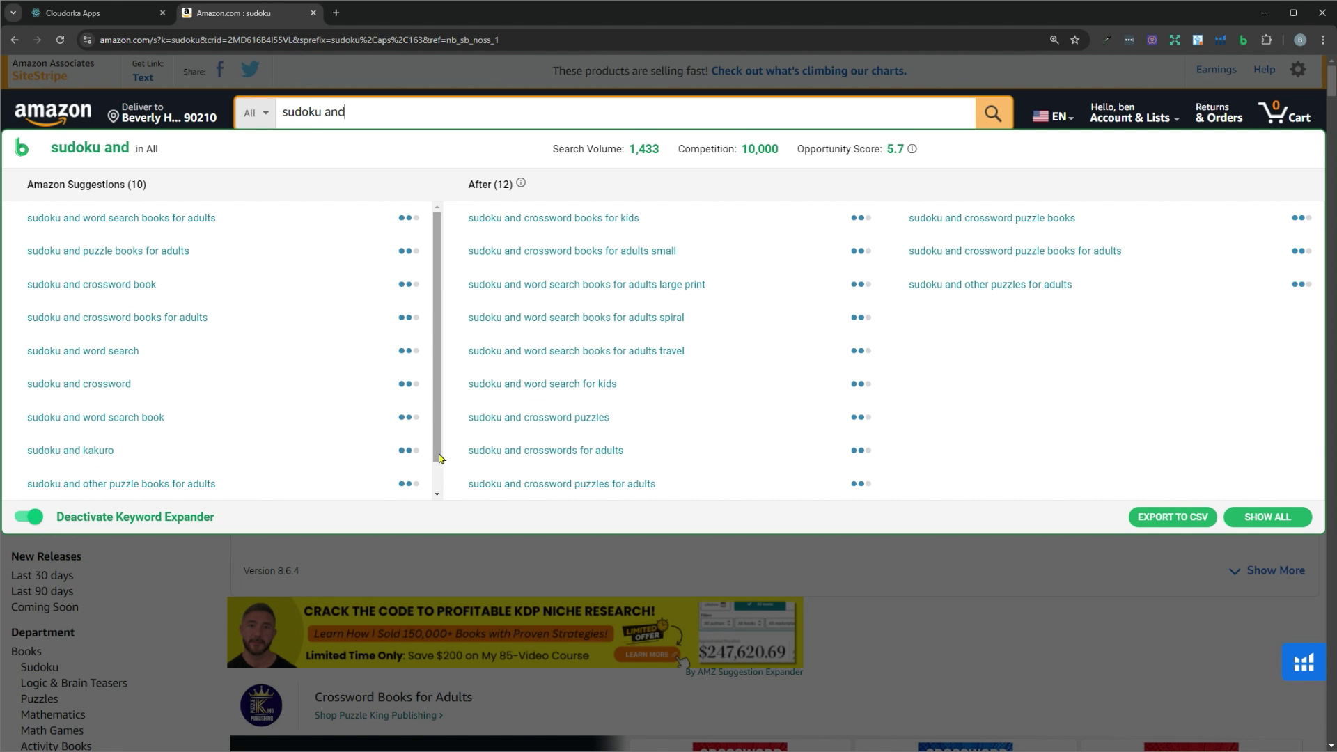
Switch to Cloudorka Apps, open the Sudoku Puzzles Generator ELITE version and create a tutorial collection titled with the owner's first name.
{"action": "key", "text": "ctrl+Tab"}
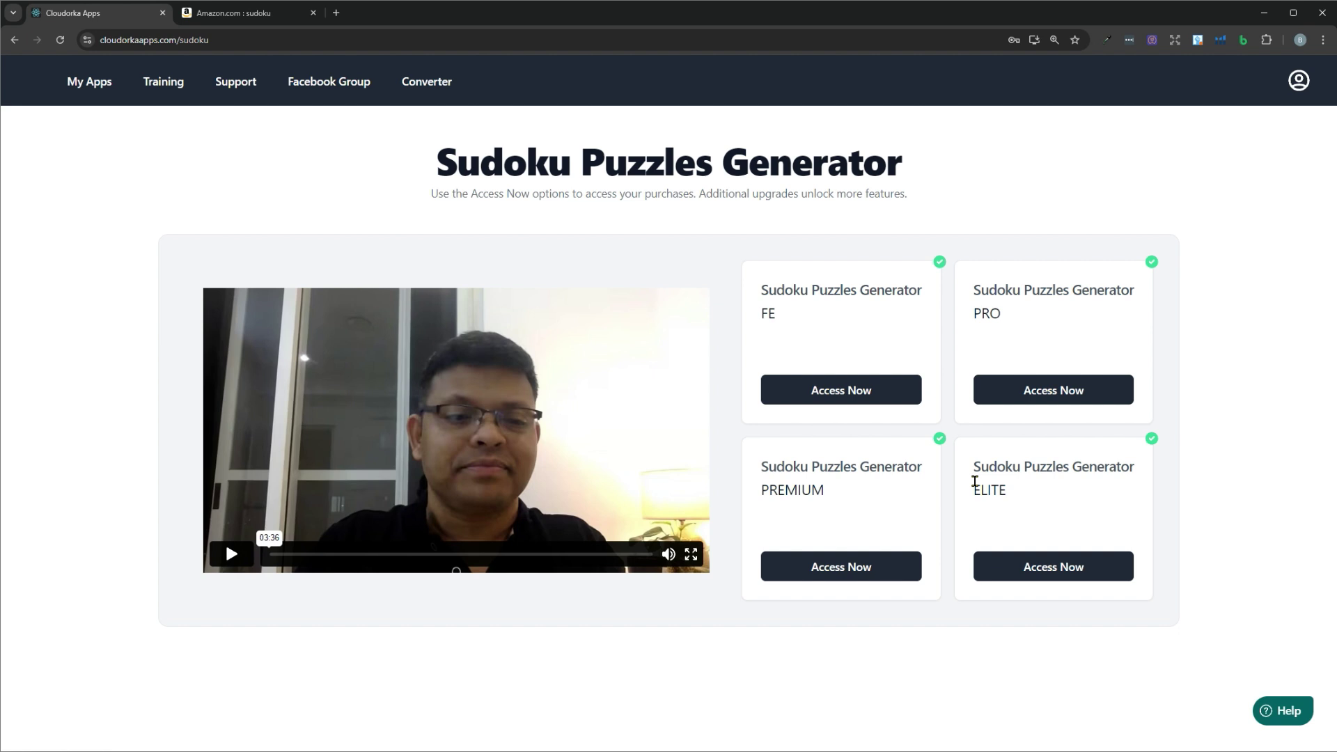
{"action": "left_click", "coordinate": [1064, 567]}
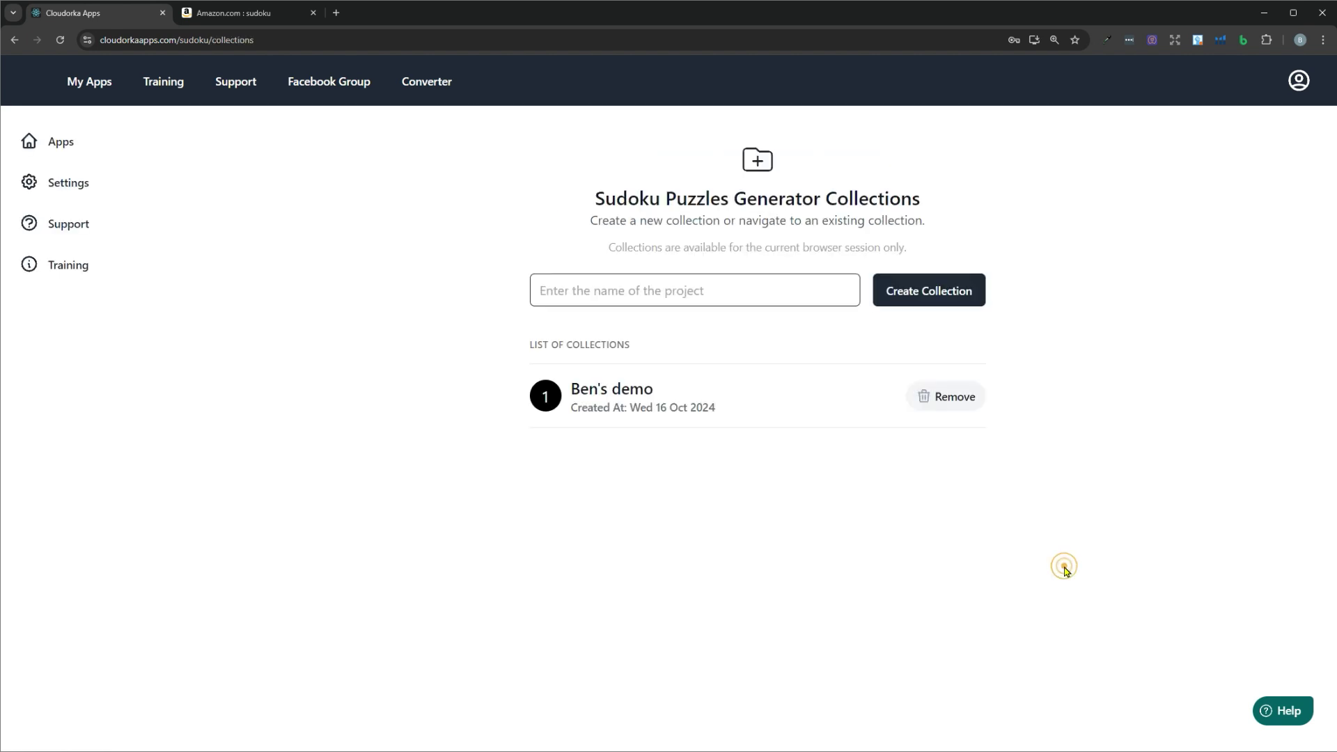
{"action": "left_click", "coordinate": [658, 292]}
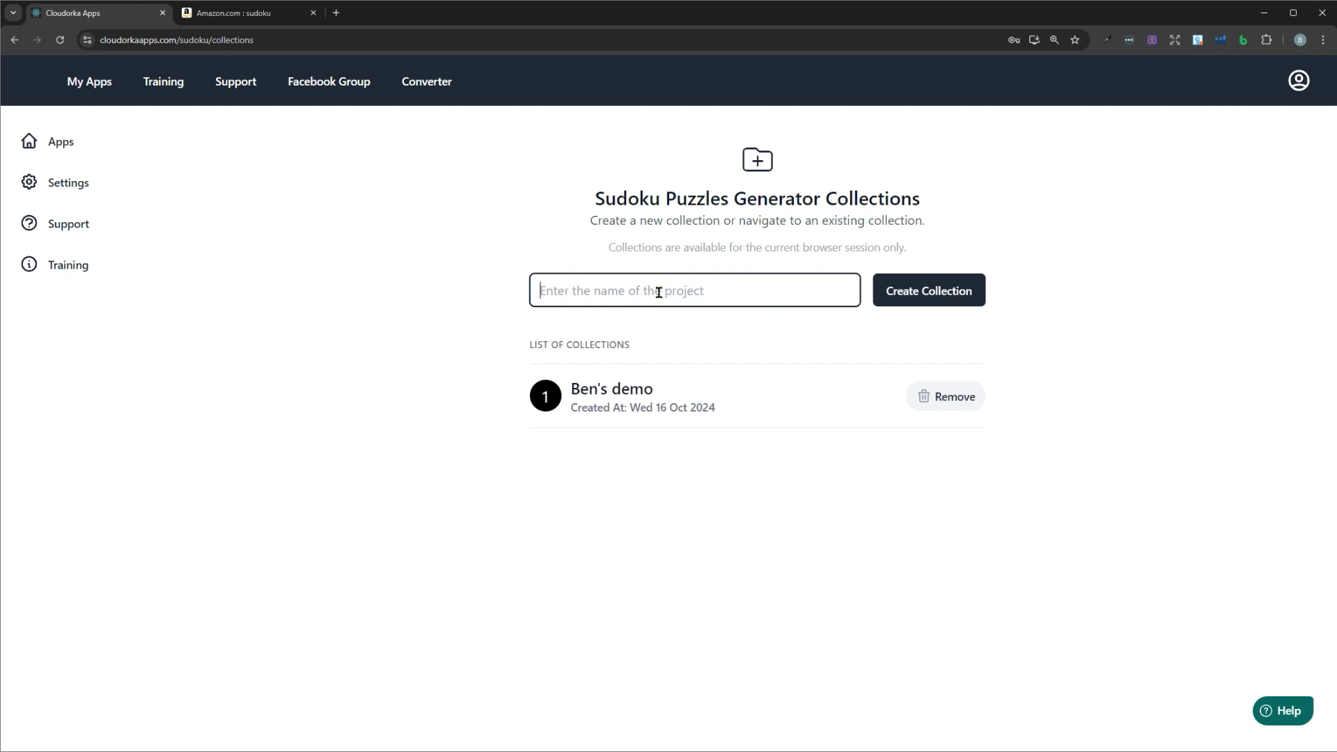
{"action": "type", "text": "Ben's tutorial"}
{"action": "left_click", "coordinate": [949, 293]}
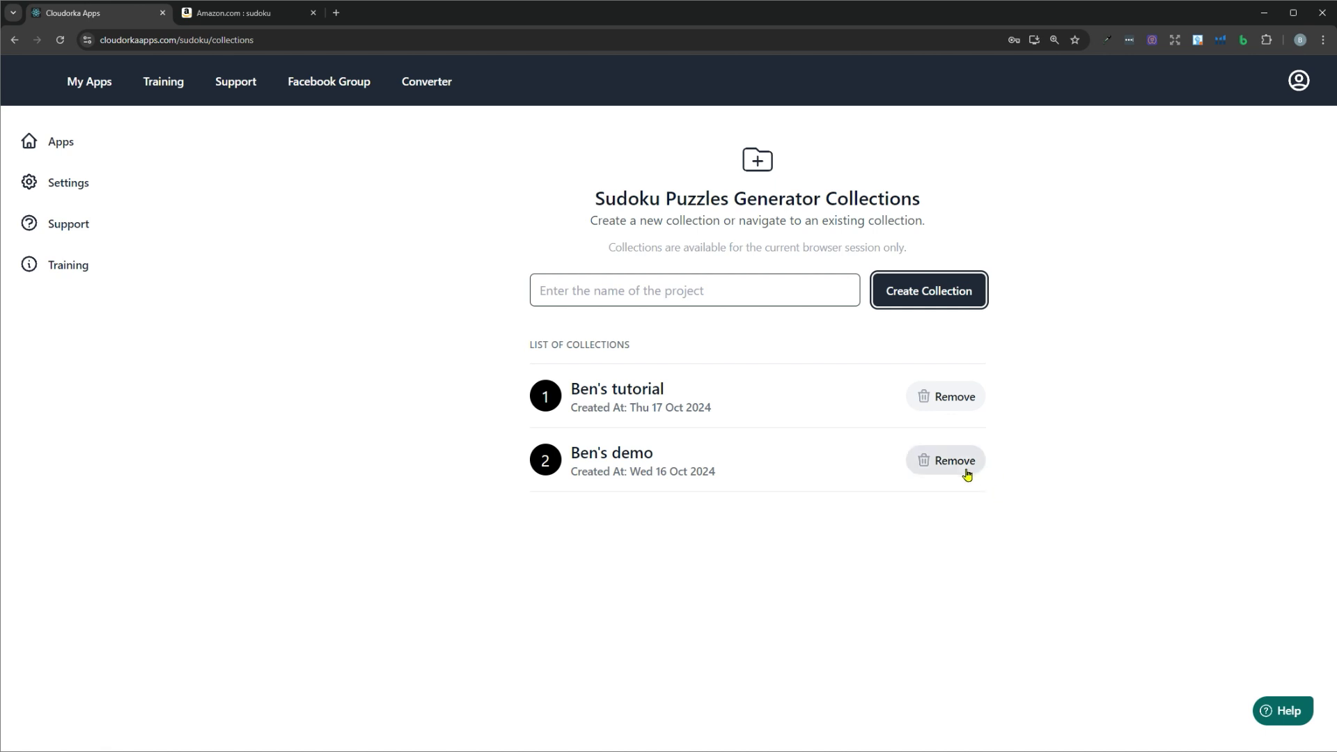
Remove the older demo collection and open the new tutorial collection.
{"action": "left_click", "coordinate": [965, 471]}
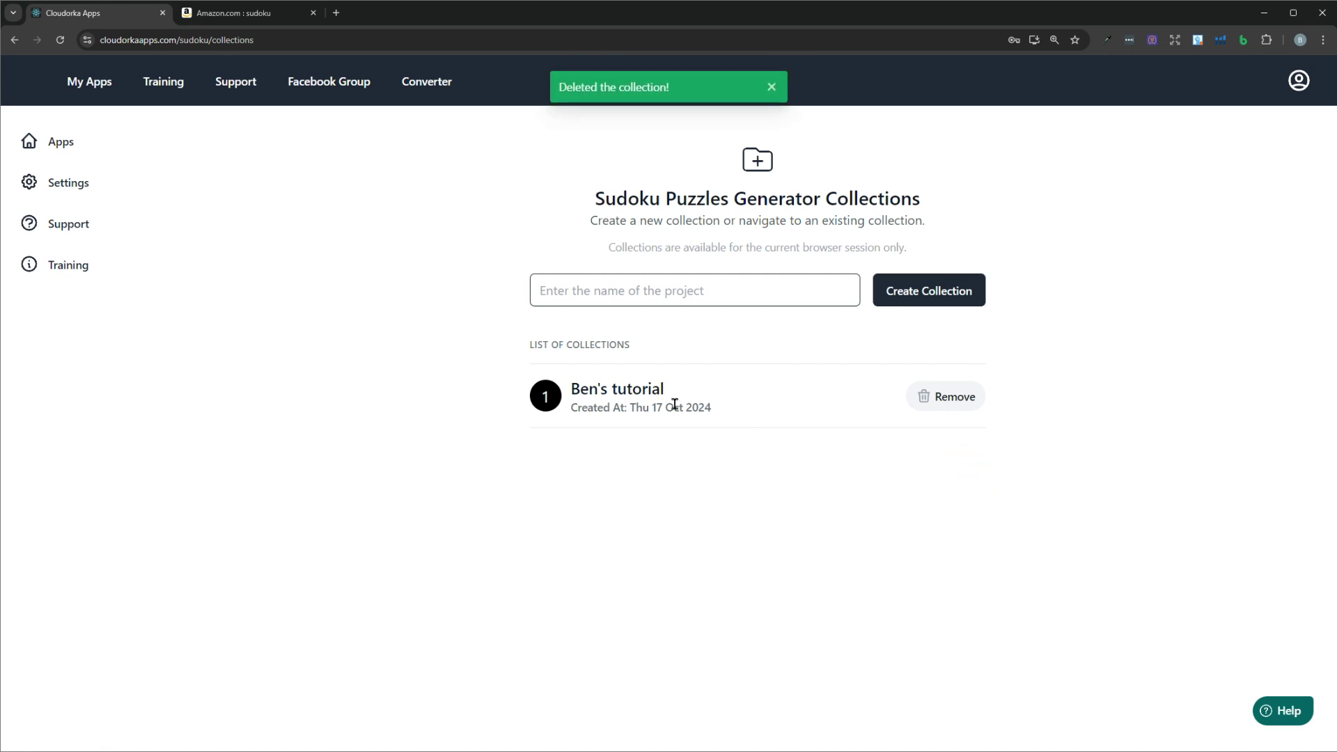
{"action": "left_click", "coordinate": [633, 397]}
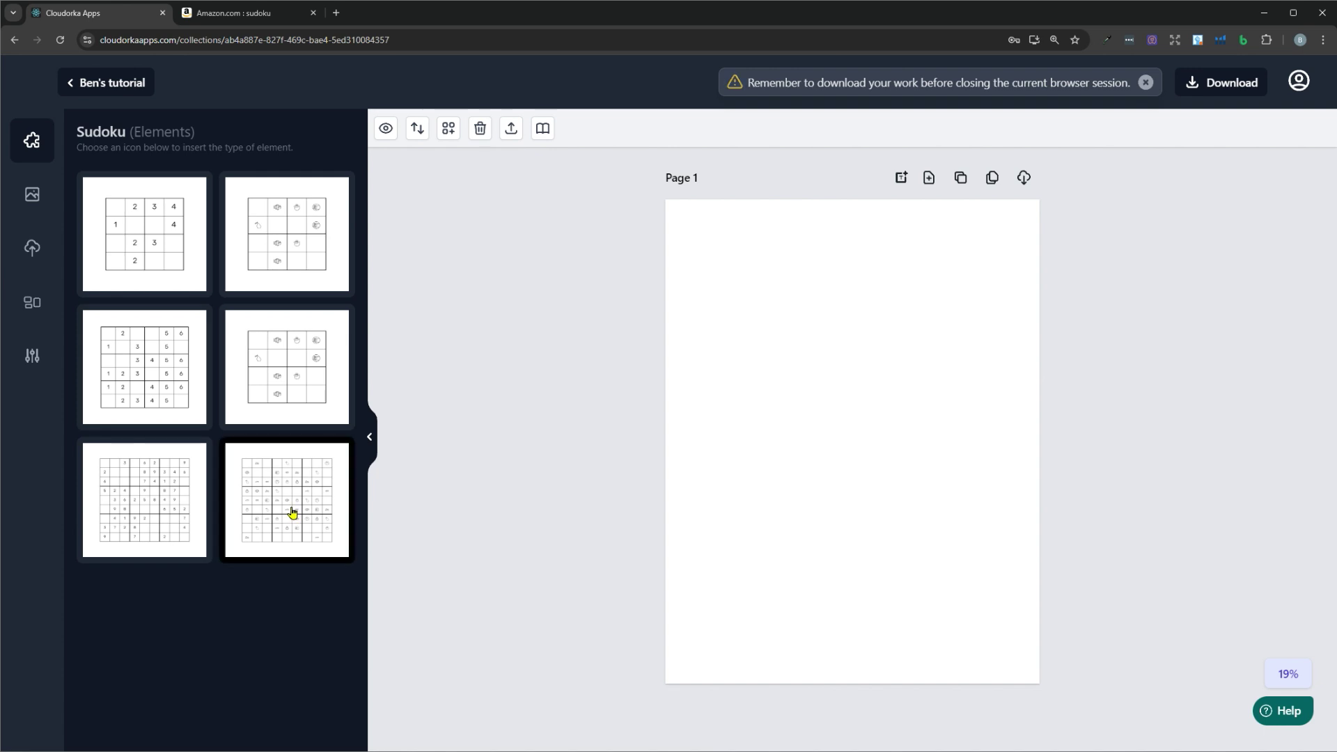
Insert a 9 x 9 number sudoku on the blank page and delete it.
{"action": "left_click", "coordinate": [128, 499]}
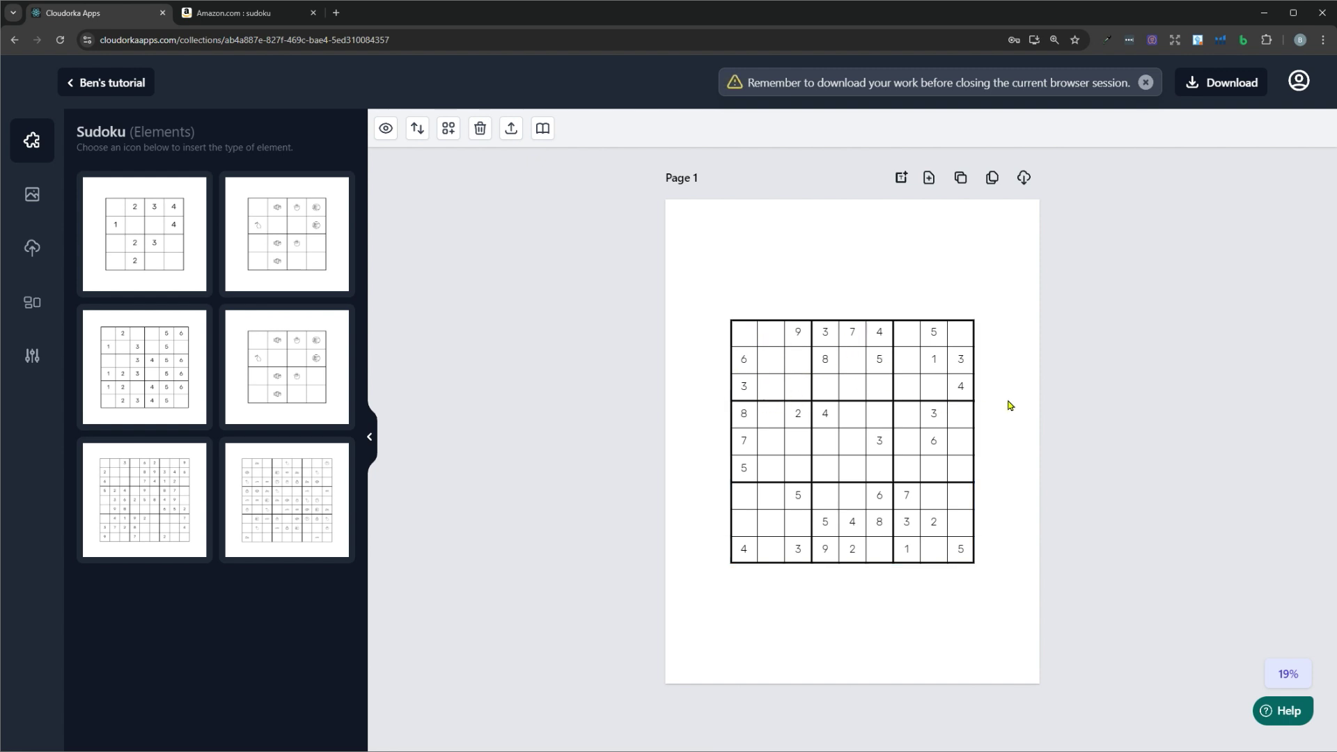
{"action": "key", "text": "Delete"}
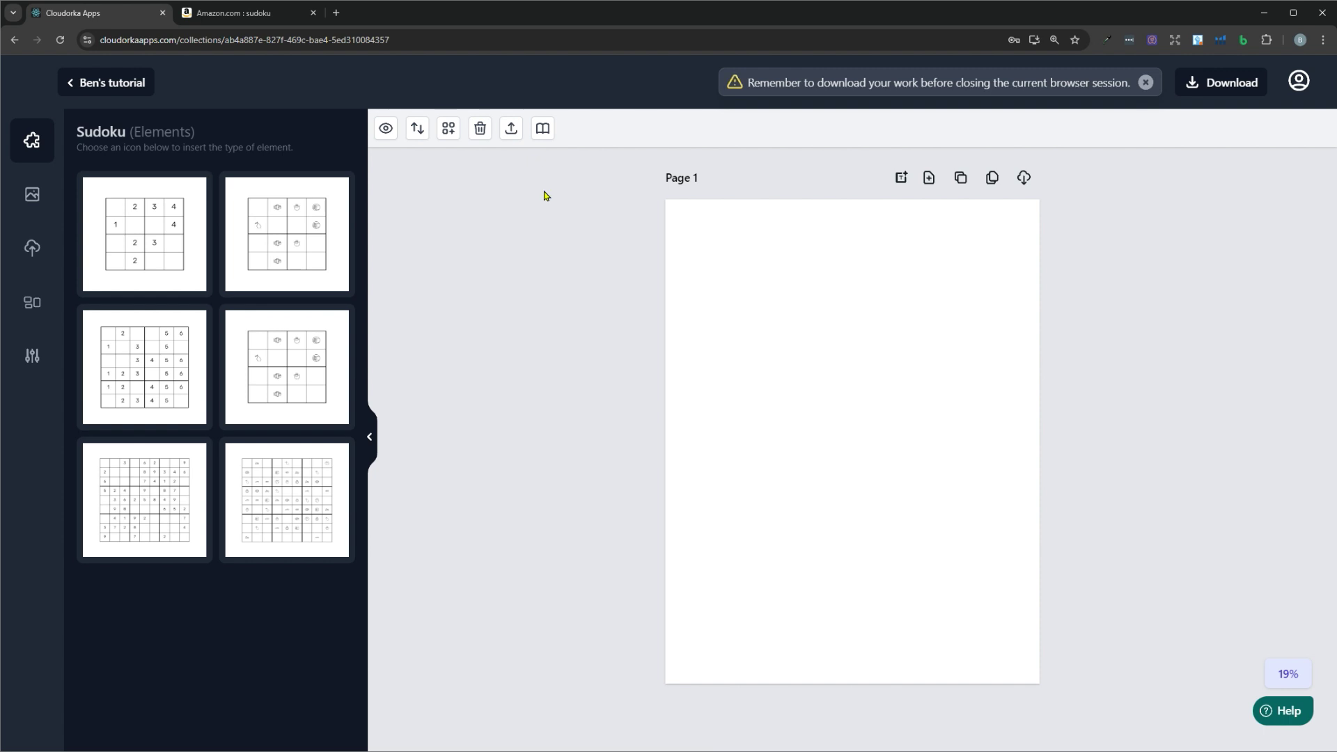
Generate a book of 10 pages with easy 9 x 9 sudokus, six puzzles per page, with titles shown.
{"action": "left_click", "coordinate": [544, 131]}
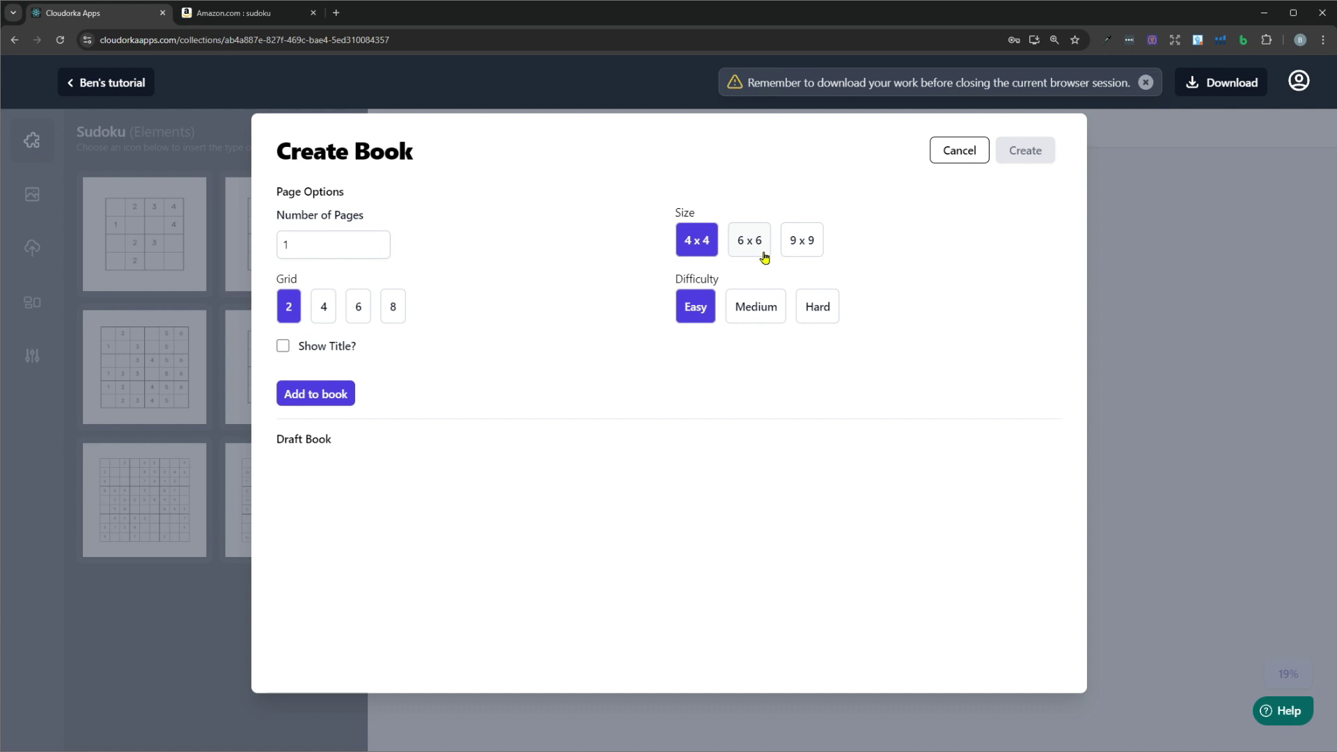
{"action": "left_click", "coordinate": [805, 249]}
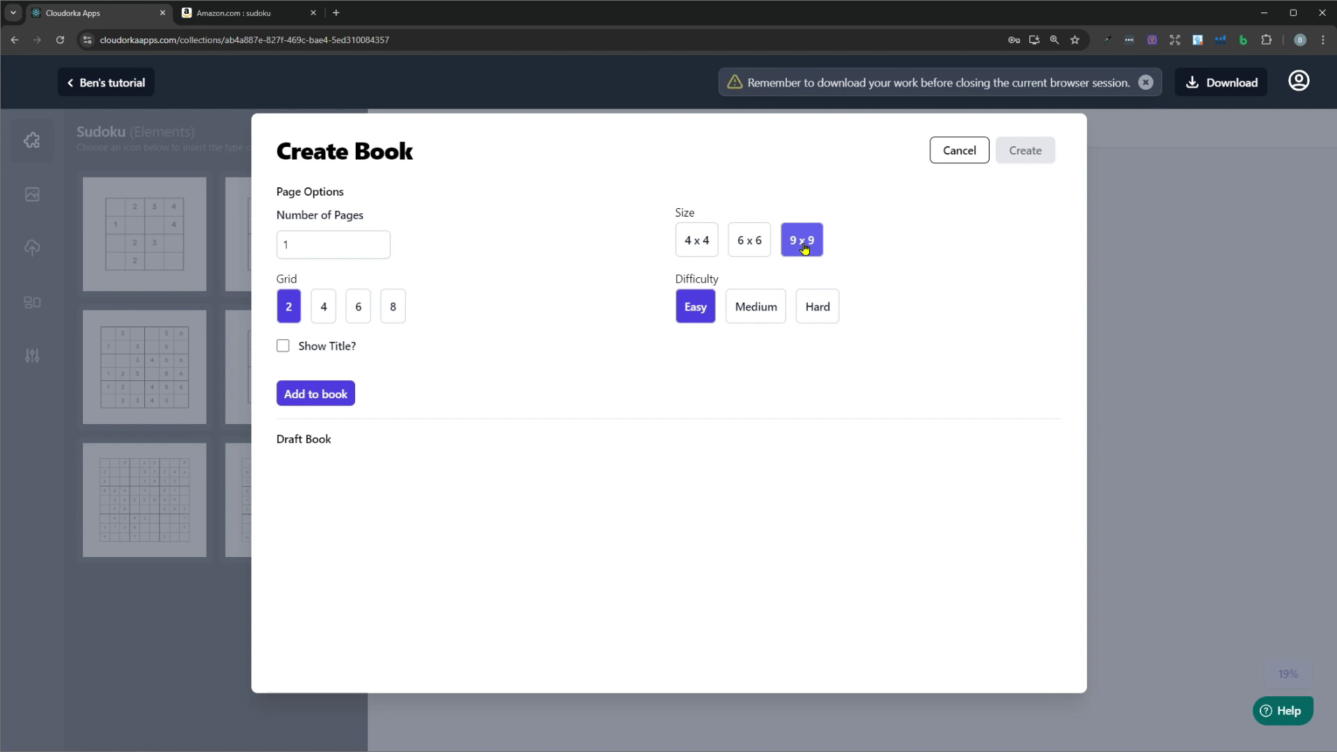
{"action": "left_click", "coordinate": [355, 314]}
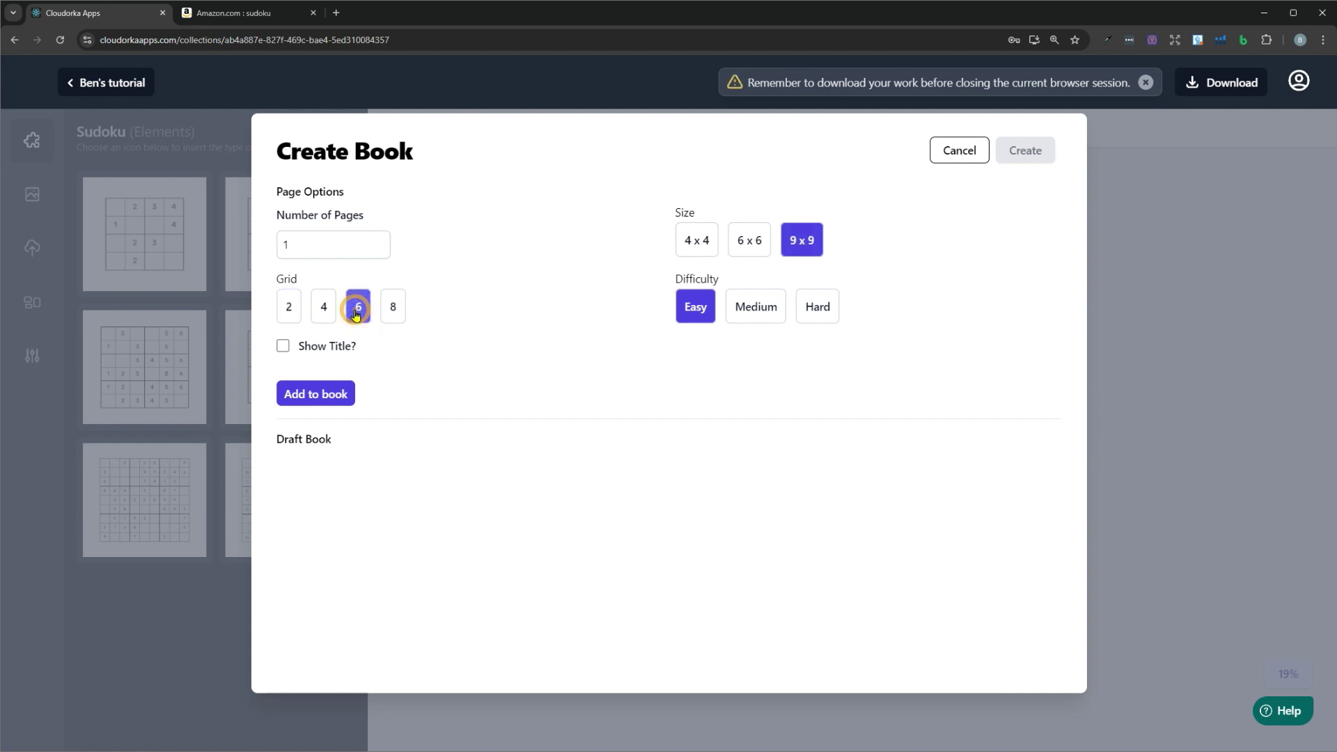
{"action": "left_click", "coordinate": [283, 346]}
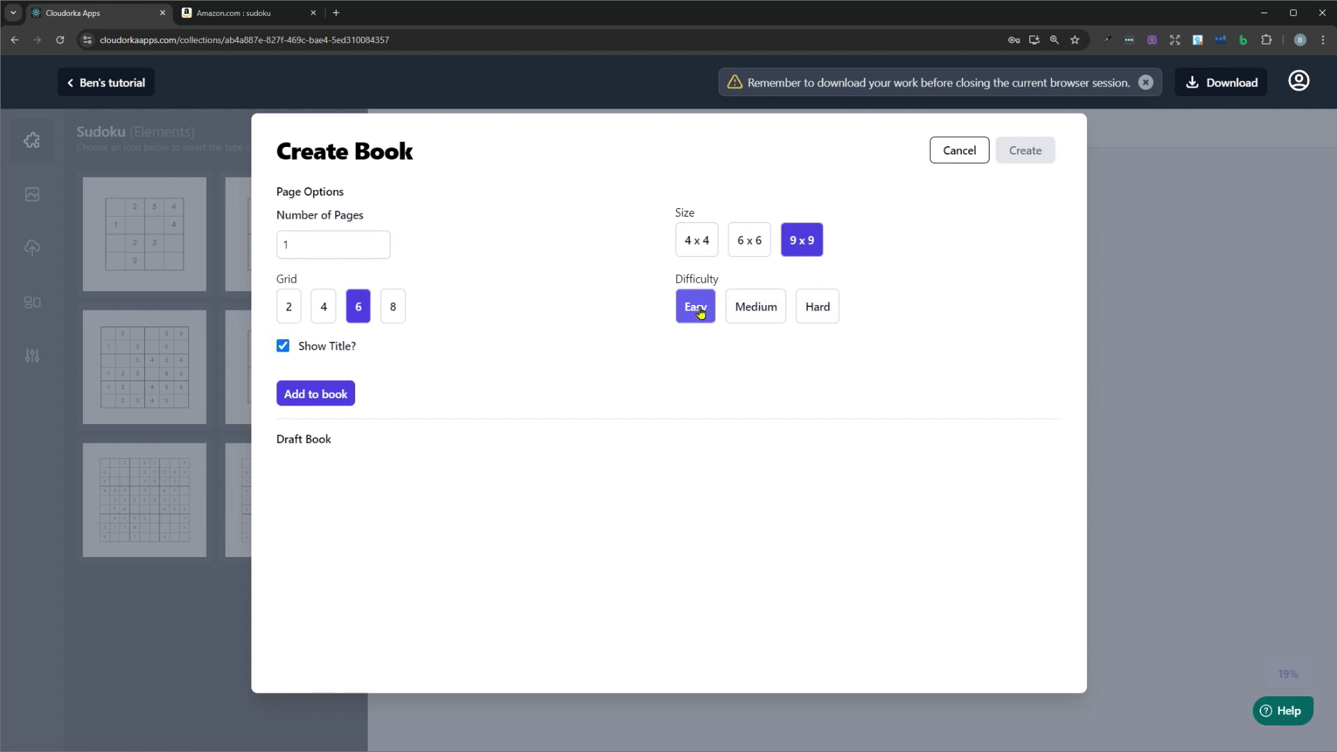
{"action": "left_click", "coordinate": [313, 237]}
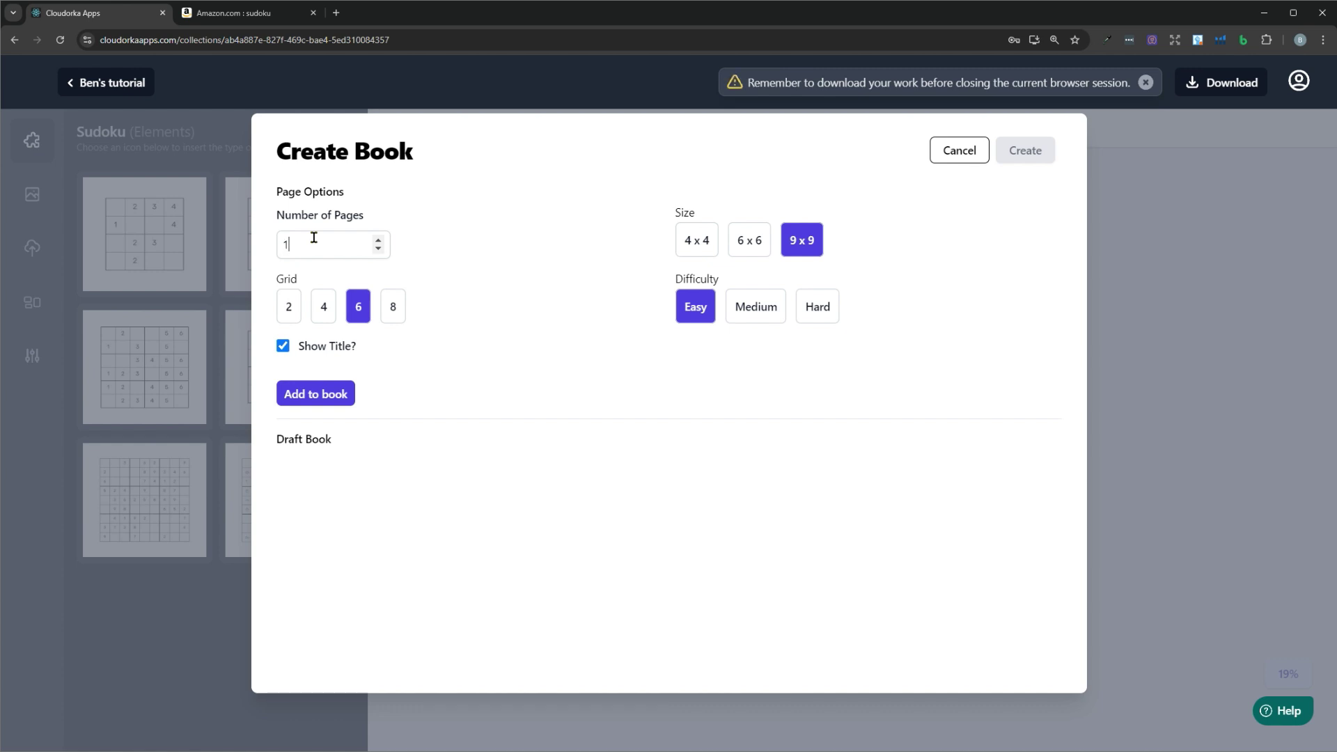
{"action": "type", "text": "0"}
{"action": "left_click", "coordinate": [326, 402]}
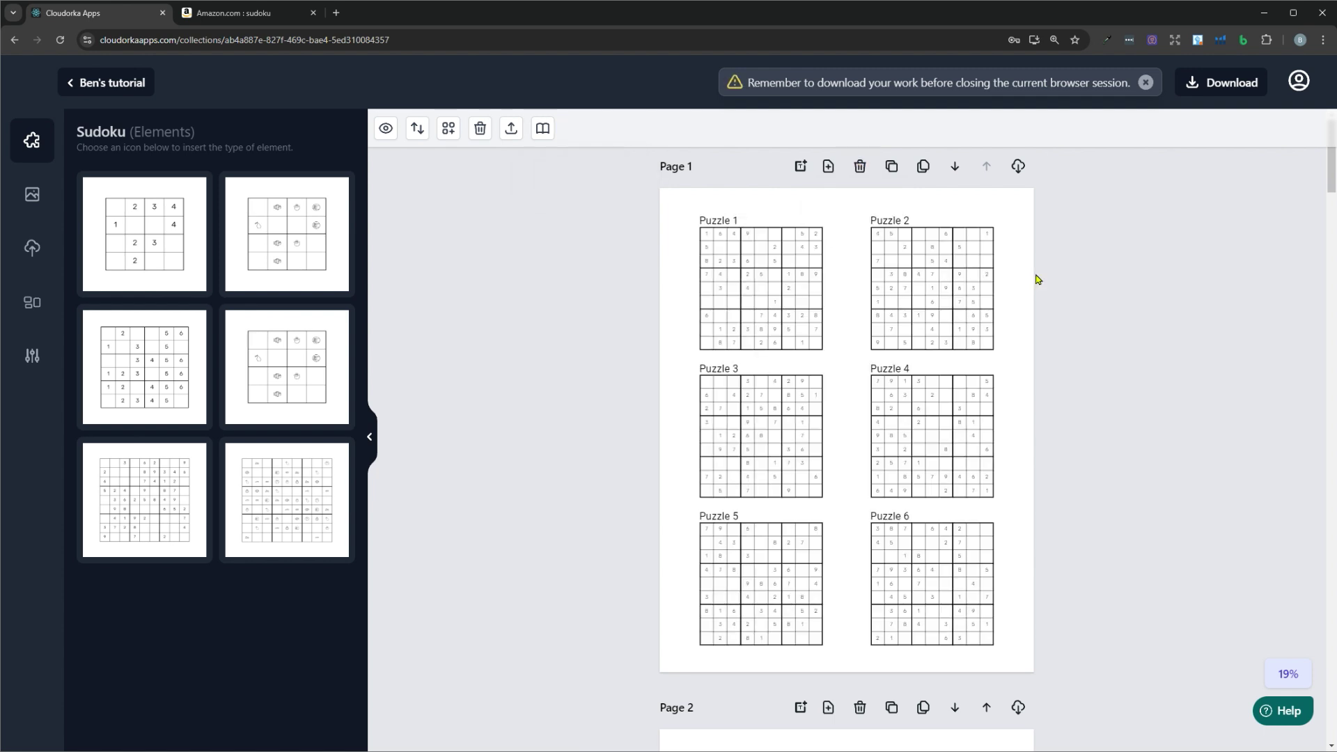
Look through the generated puzzle pages and check the download formats offered for the book.
{"action": "scroll", "coordinate": [1030, 279], "scroll_direction": "down", "scroll_amount": 10}
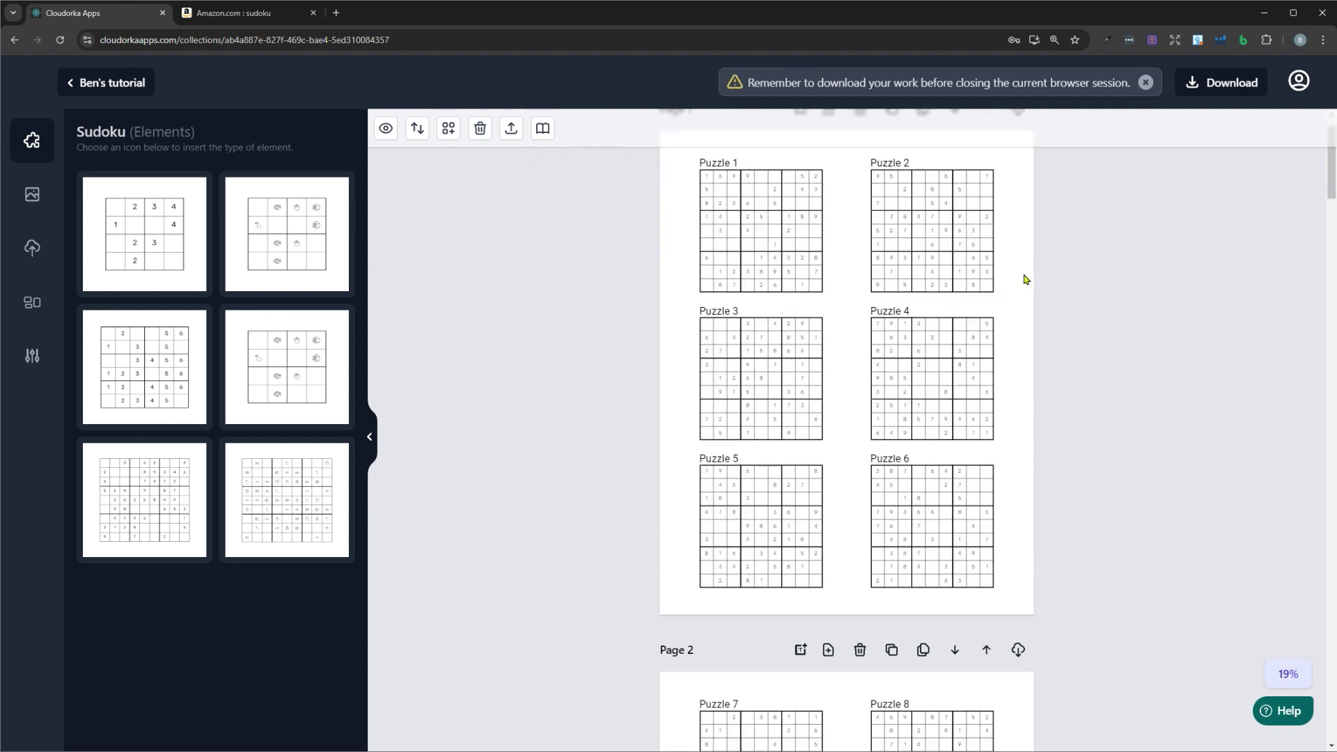
{"action": "scroll", "coordinate": [1023, 280], "scroll_direction": "down", "scroll_amount": 15}
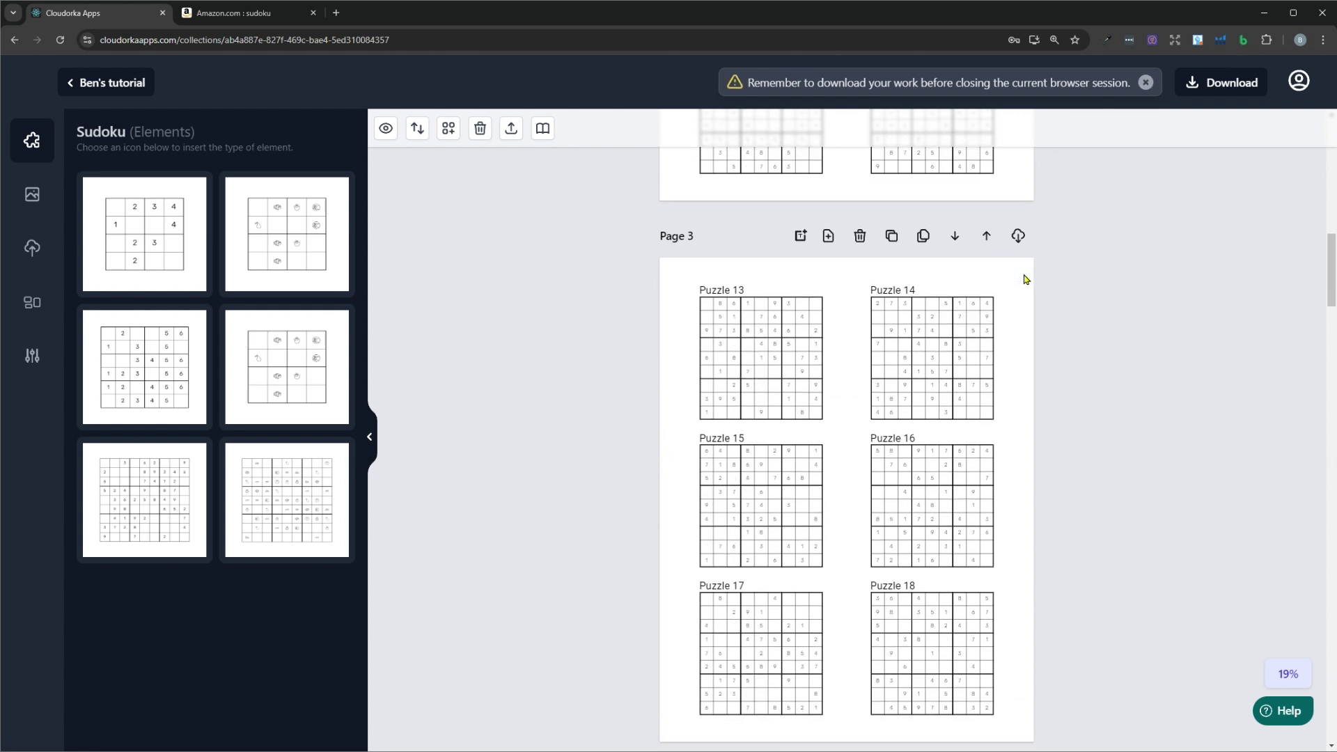
{"action": "scroll", "coordinate": [1023, 279], "scroll_direction": "down", "scroll_amount": 4}
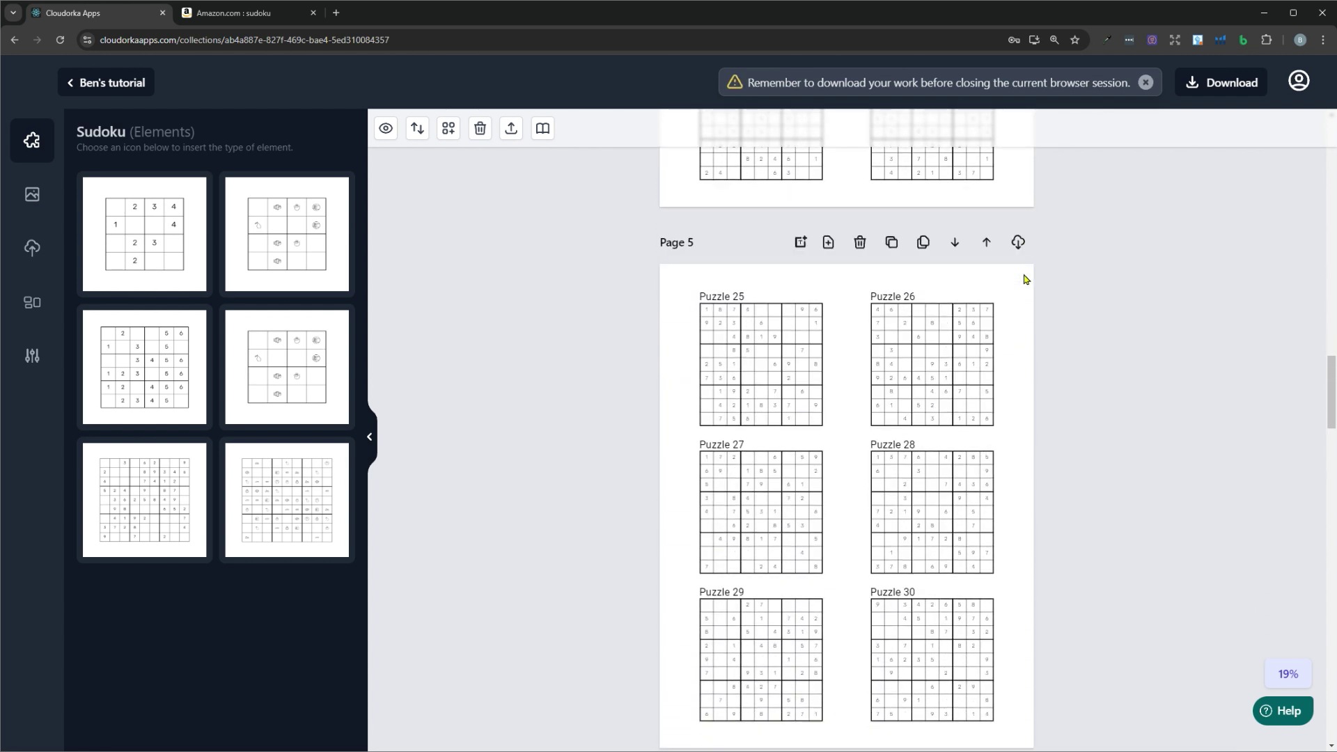
{"action": "scroll", "coordinate": [942, 439], "scroll_direction": "down", "scroll_amount": 3}
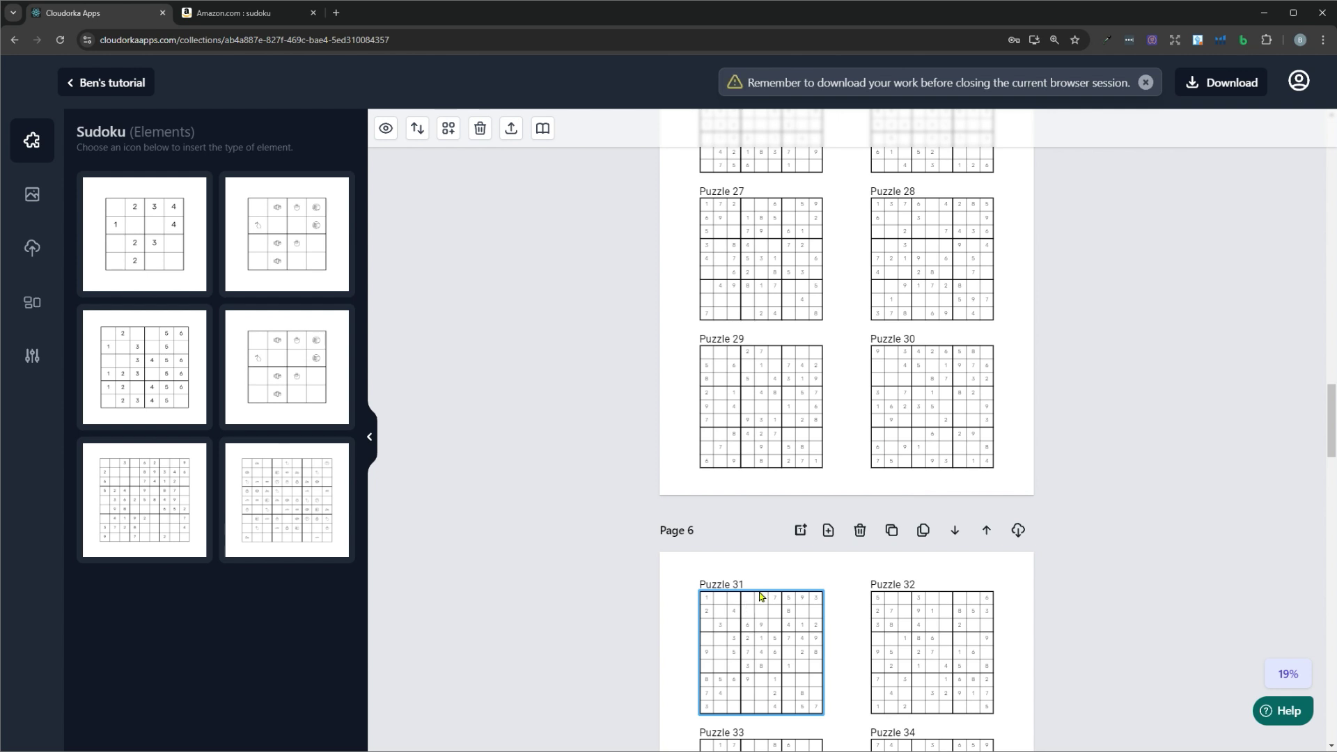
{"action": "scroll", "coordinate": [949, 477], "scroll_direction": "down", "scroll_amount": 8}
{"action": "key", "text": "Home"}
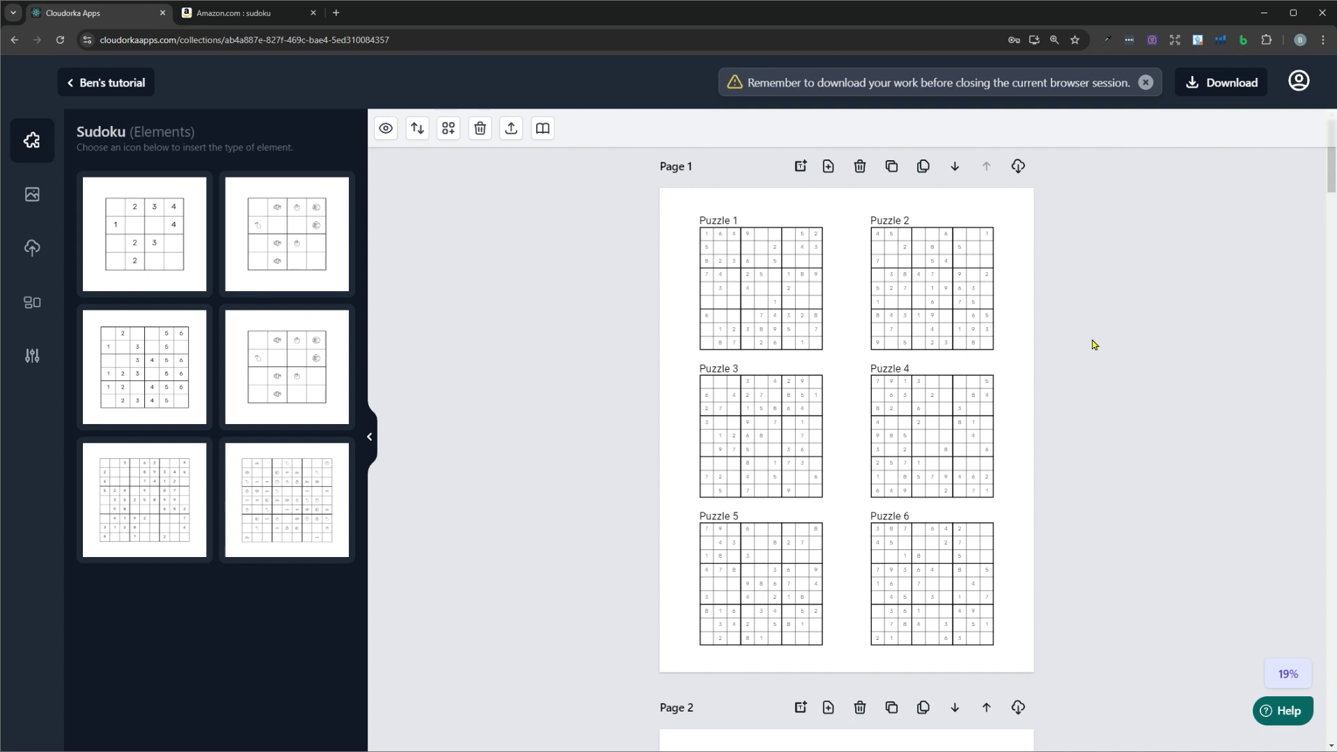
{"action": "left_click", "coordinate": [1201, 84]}
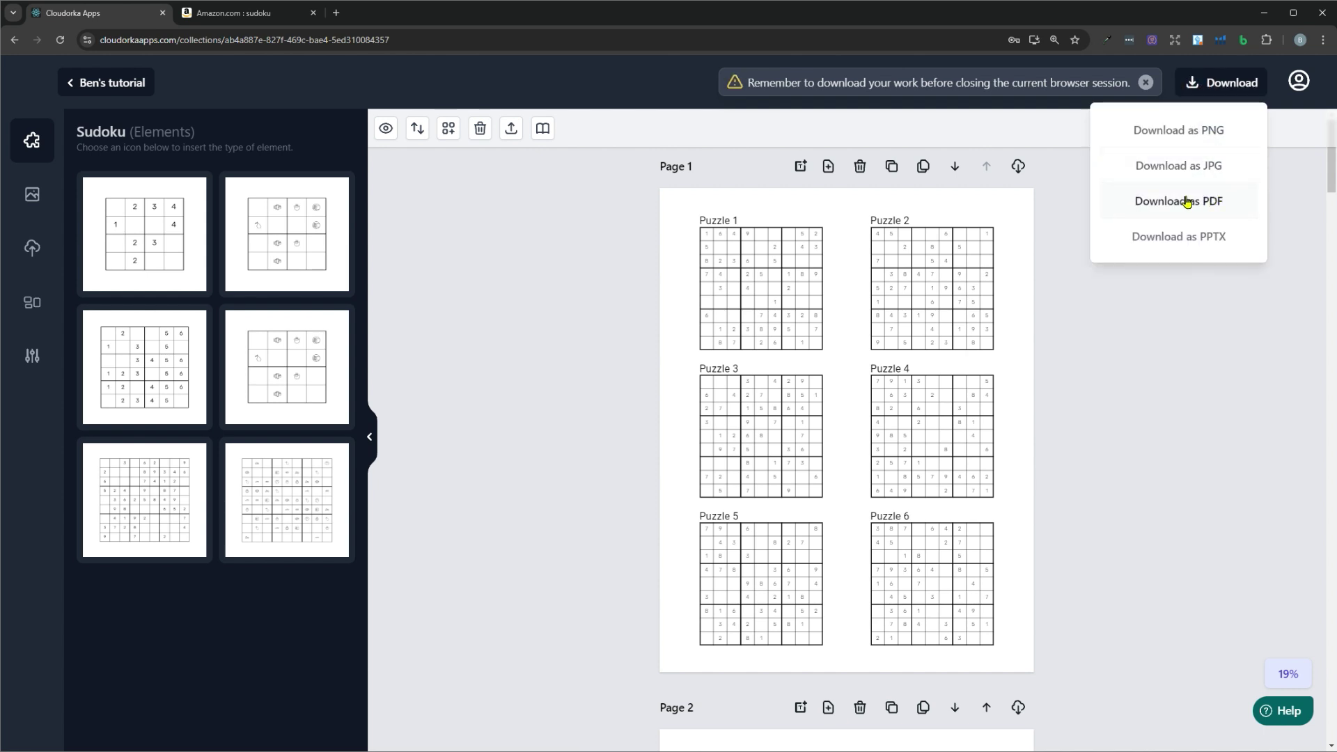
{"action": "left_click", "coordinate": [1242, 205]}
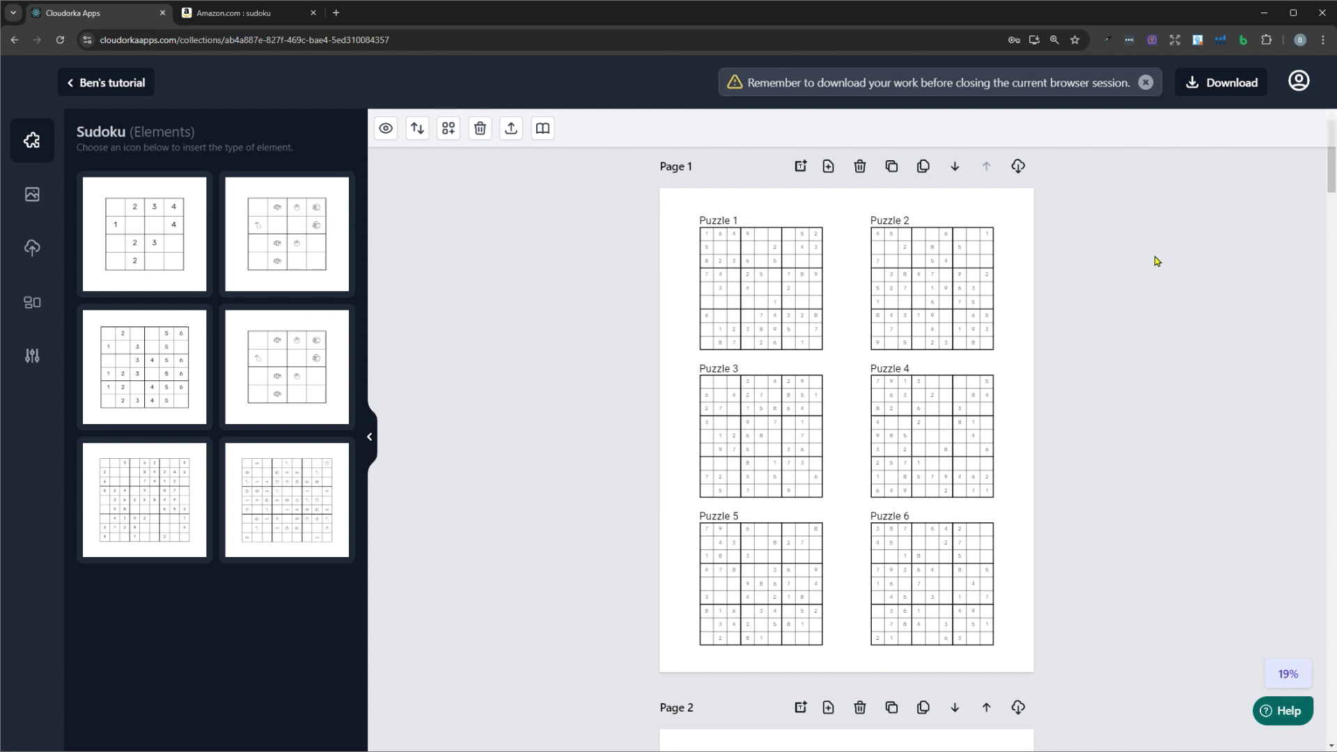
Enlarge the page view to 25% and examine the puzzle layout and titles on the first two pages.
{"action": "scroll", "coordinate": [1156, 261], "scroll_direction": "up", "scroll_amount": 2}
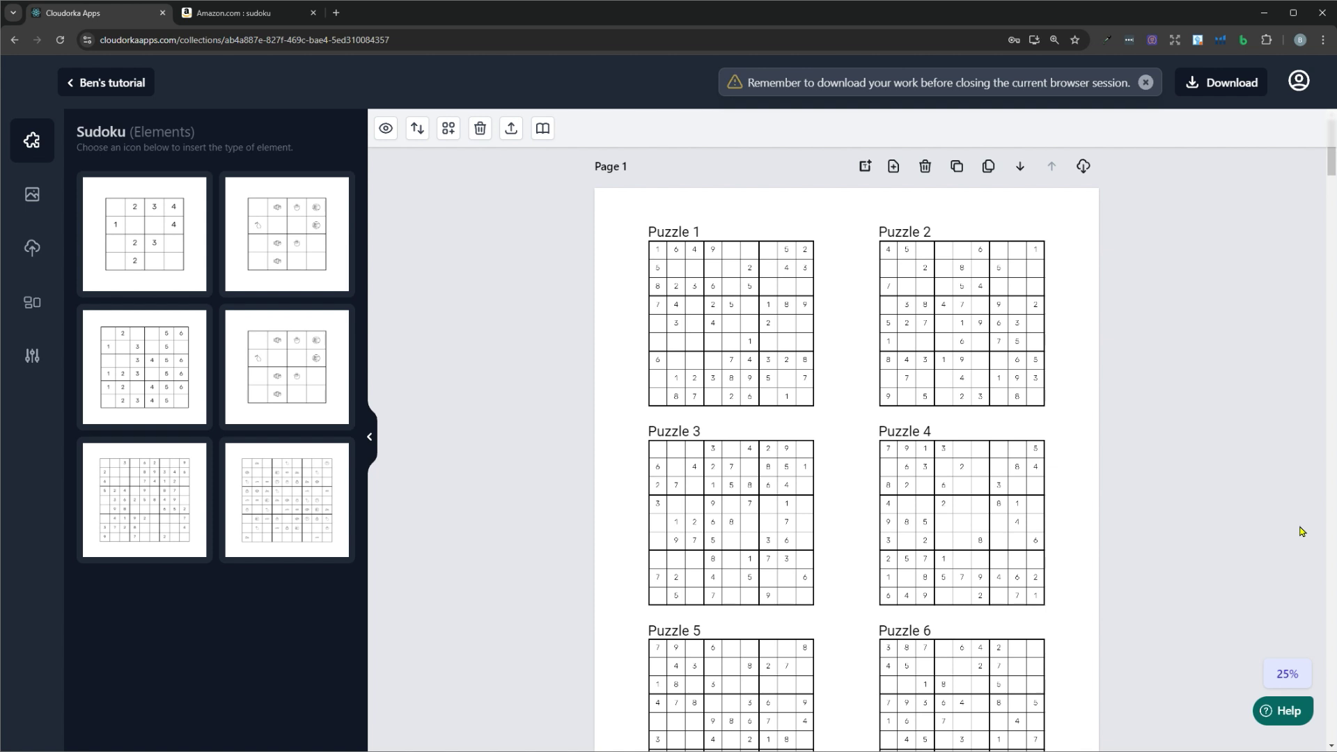
{"action": "scroll", "coordinate": [737, 593], "scroll_direction": "down", "scroll_amount": 5}
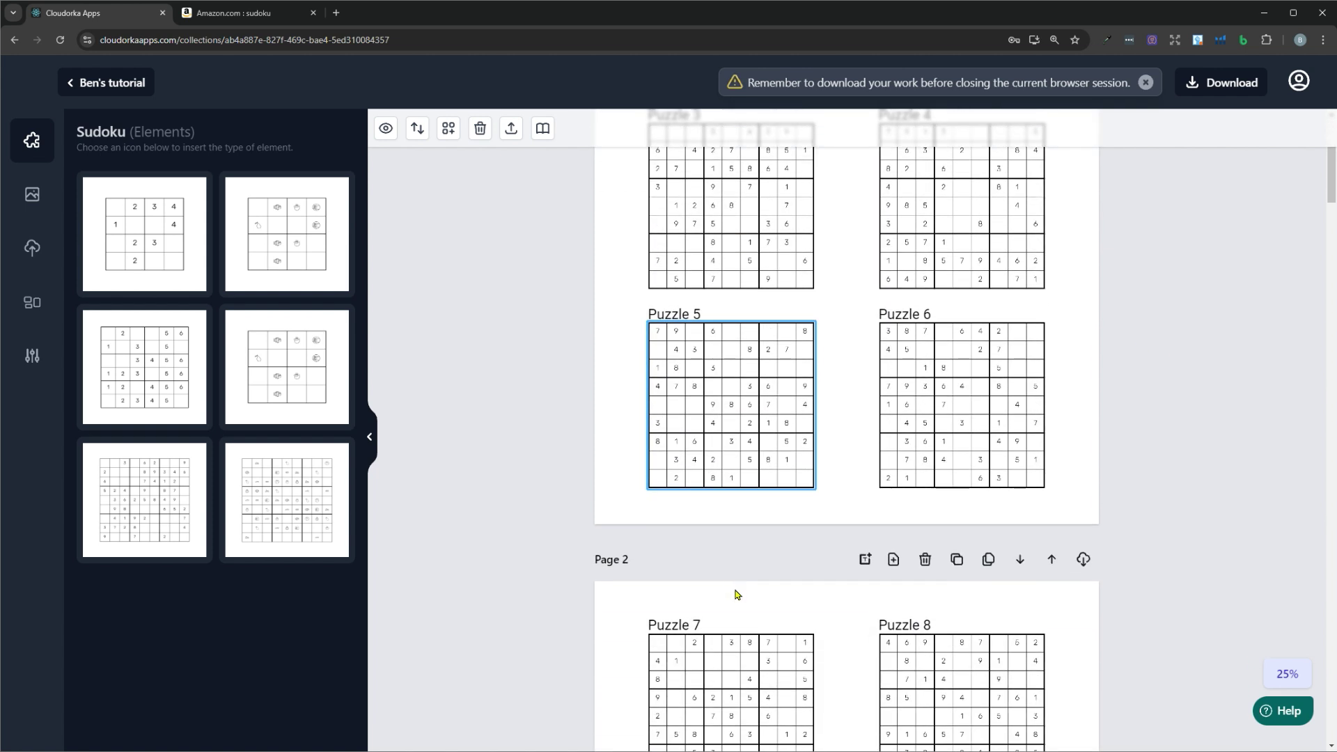
{"action": "scroll", "coordinate": [700, 651], "scroll_direction": "down", "scroll_amount": 1}
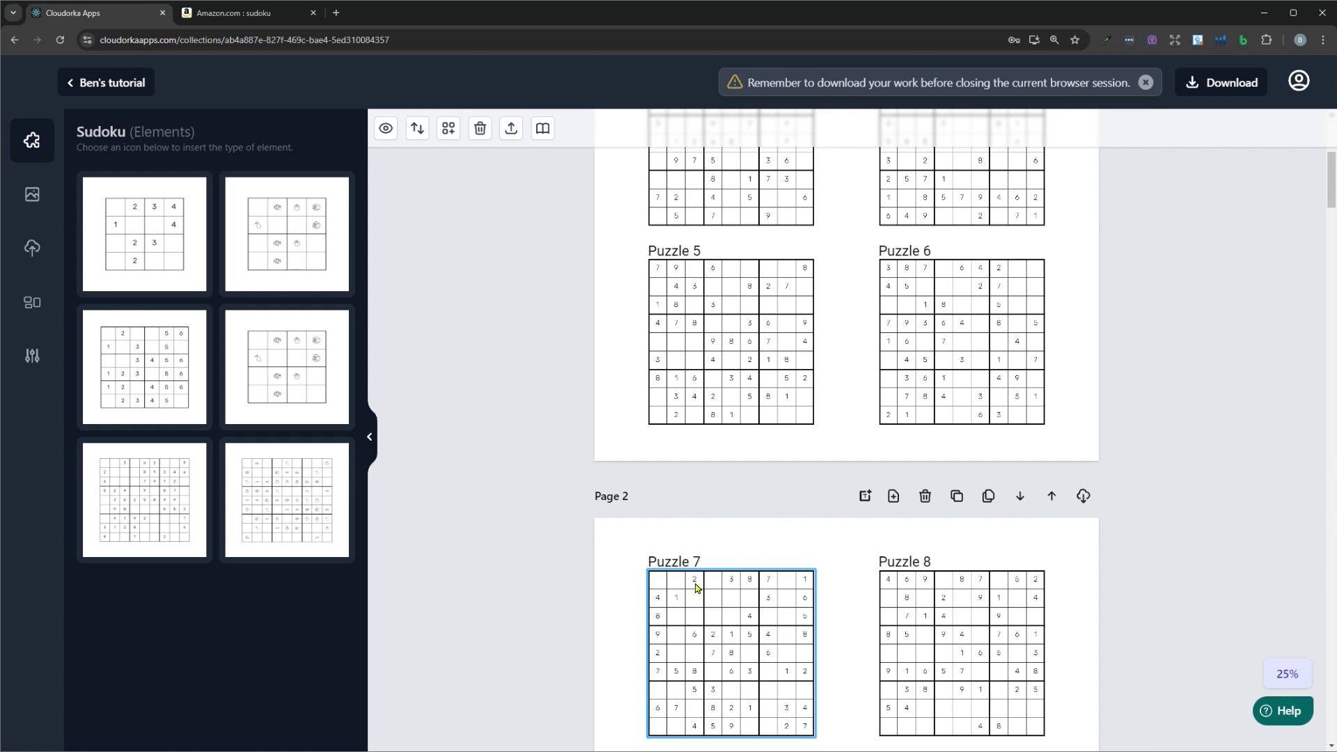
{"action": "scroll", "coordinate": [697, 587], "scroll_direction": "up", "scroll_amount": 5}
{"action": "scroll", "coordinate": [765, 269], "scroll_direction": "down", "scroll_amount": 3}
{"action": "scroll", "coordinate": [766, 275], "scroll_direction": "up", "scroll_amount": 3}
{"action": "scroll", "coordinate": [766, 285], "scroll_direction": "down", "scroll_amount": 6}
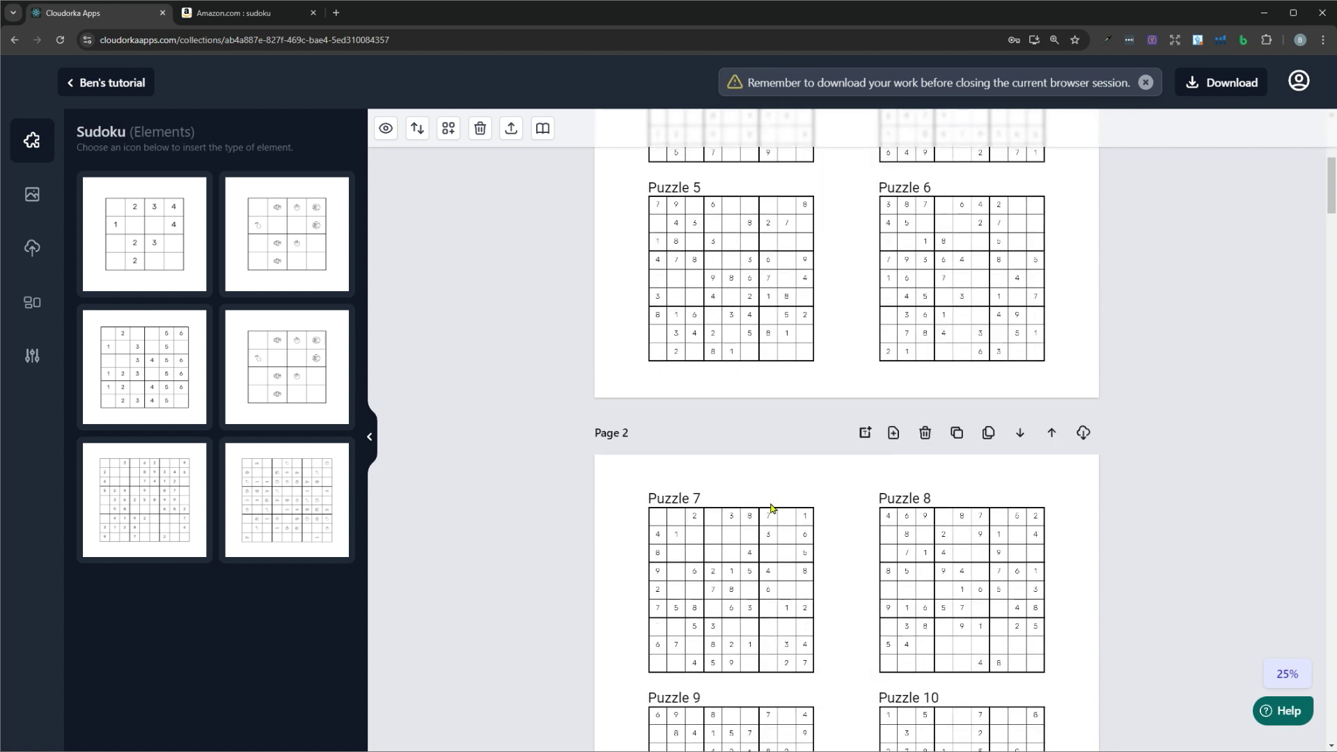
{"action": "scroll", "coordinate": [849, 404], "scroll_direction": "up", "scroll_amount": 6}
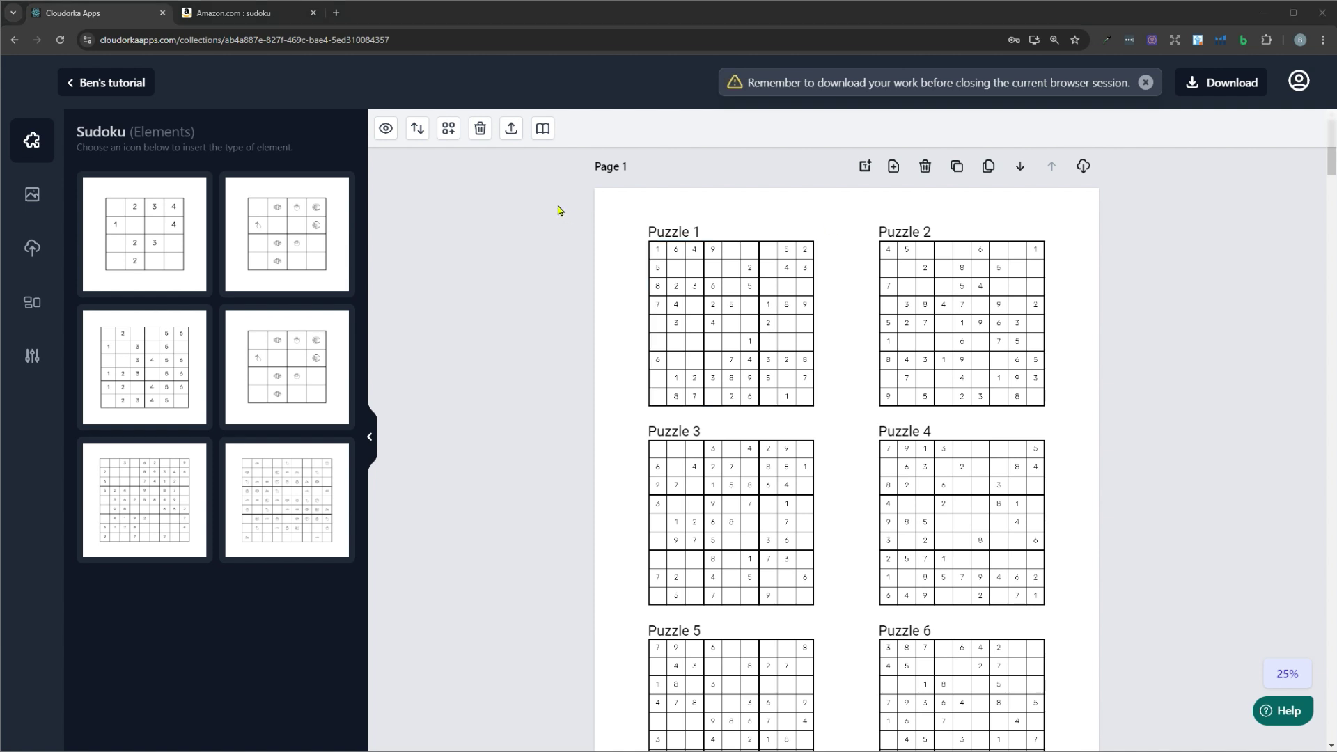
Delete all pages of the generated book, confirming the removal.
{"action": "left_click", "coordinate": [479, 132]}
{"action": "left_click", "coordinate": [713, 466]}
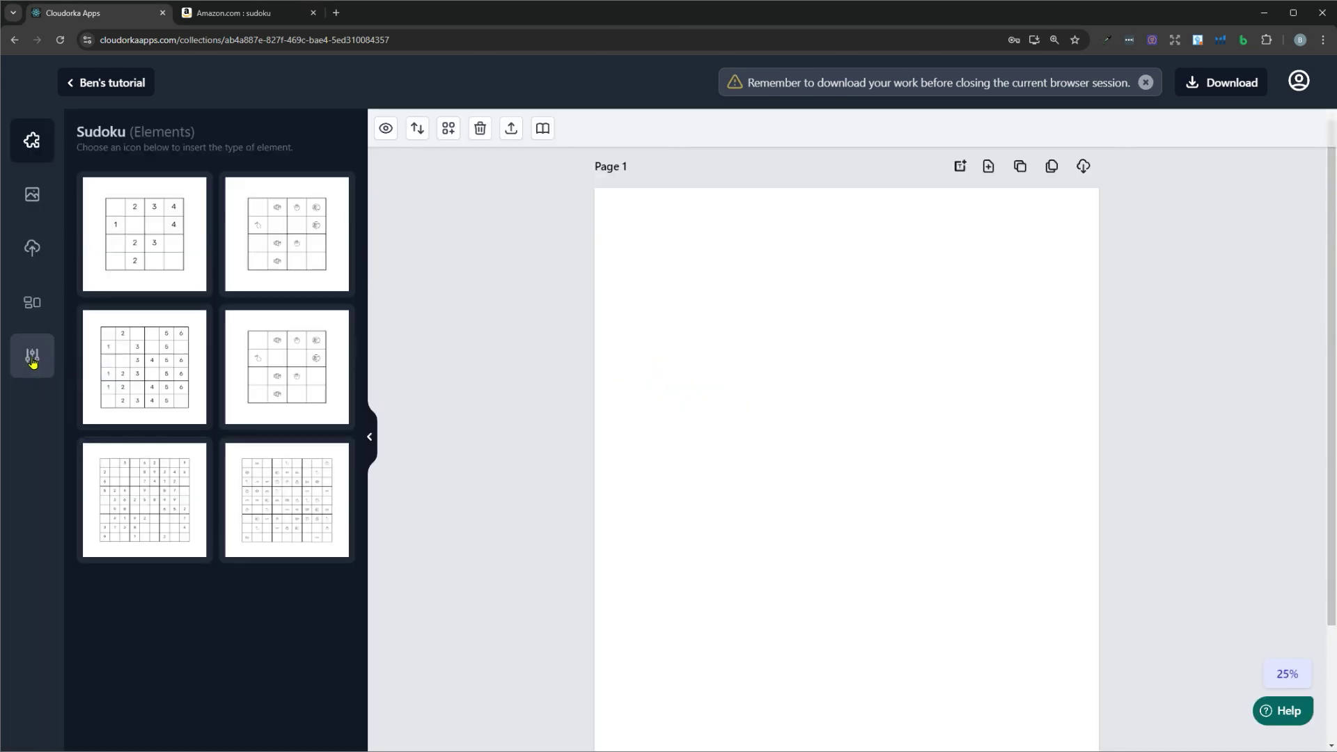
Open the book's page settings and look through the available page trim sizes without changing the selection.
{"action": "left_click", "coordinate": [32, 360]}
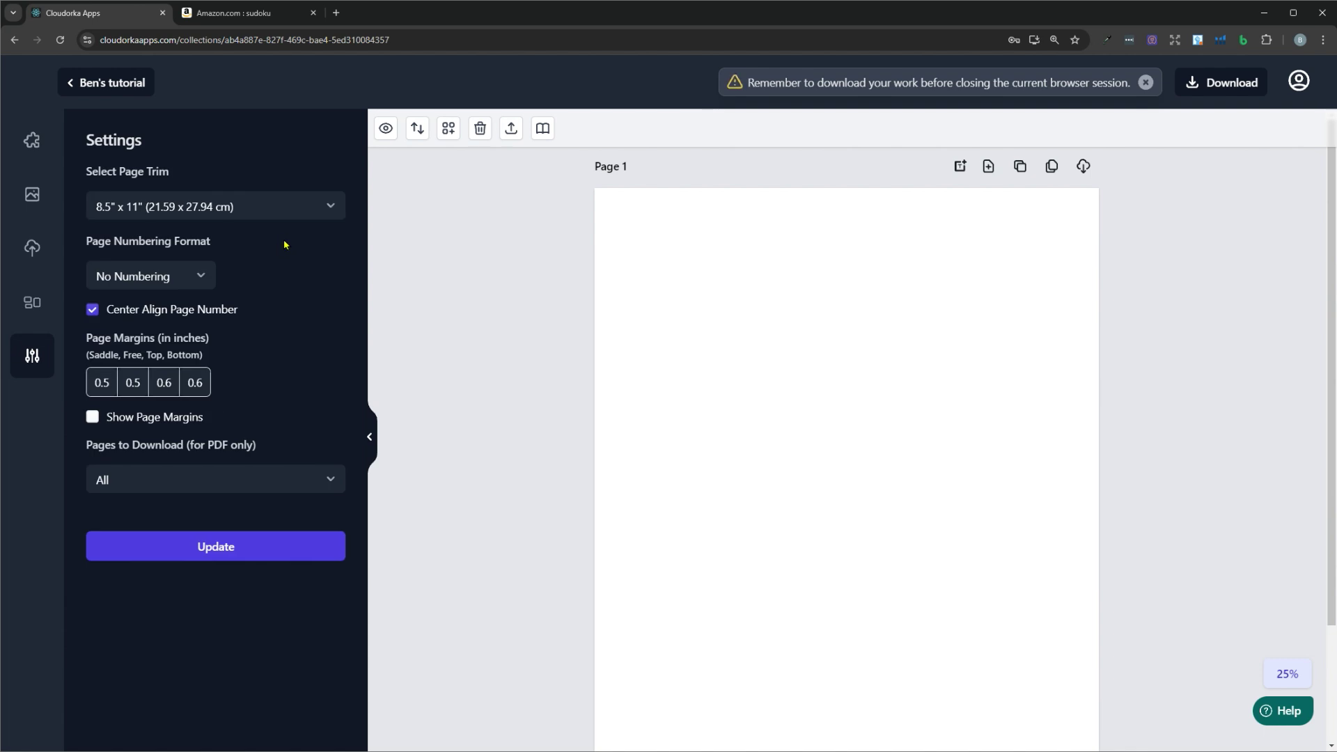
{"action": "left_click", "coordinate": [303, 206]}
{"action": "scroll", "coordinate": [278, 240], "scroll_direction": "up", "scroll_amount": 3}
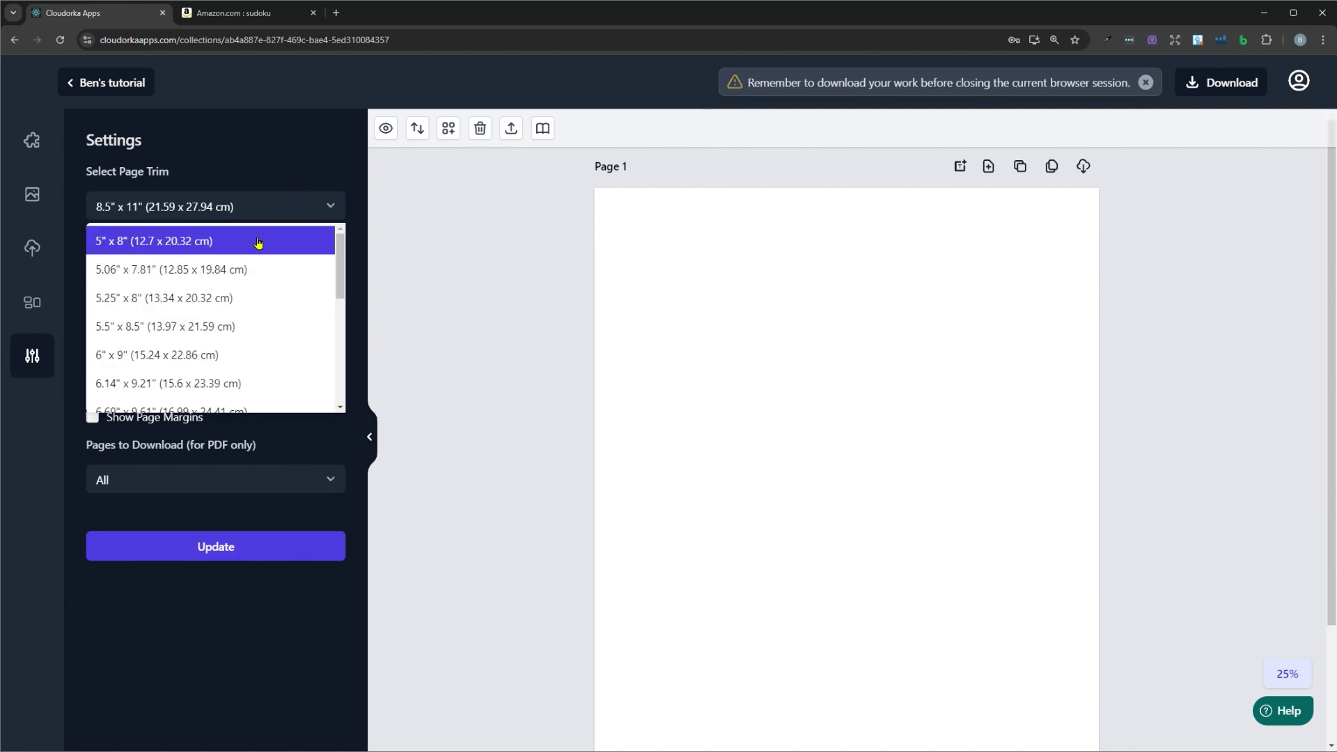
{"action": "scroll", "coordinate": [258, 243], "scroll_direction": "down", "scroll_amount": 5}
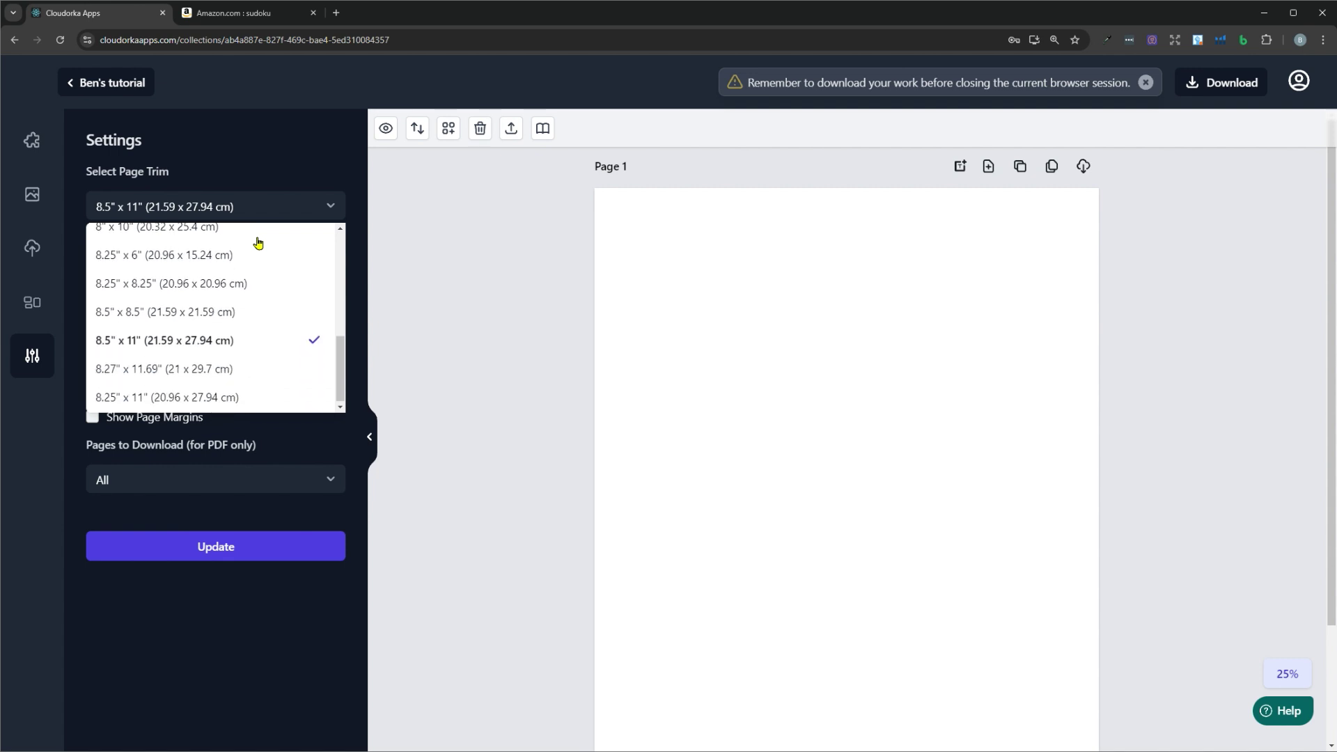
{"action": "key", "text": "Escape"}
Set the page numbering format to "1" without centre alignment, show the page margins, and apply the settings.
{"action": "left_click", "coordinate": [199, 275]}
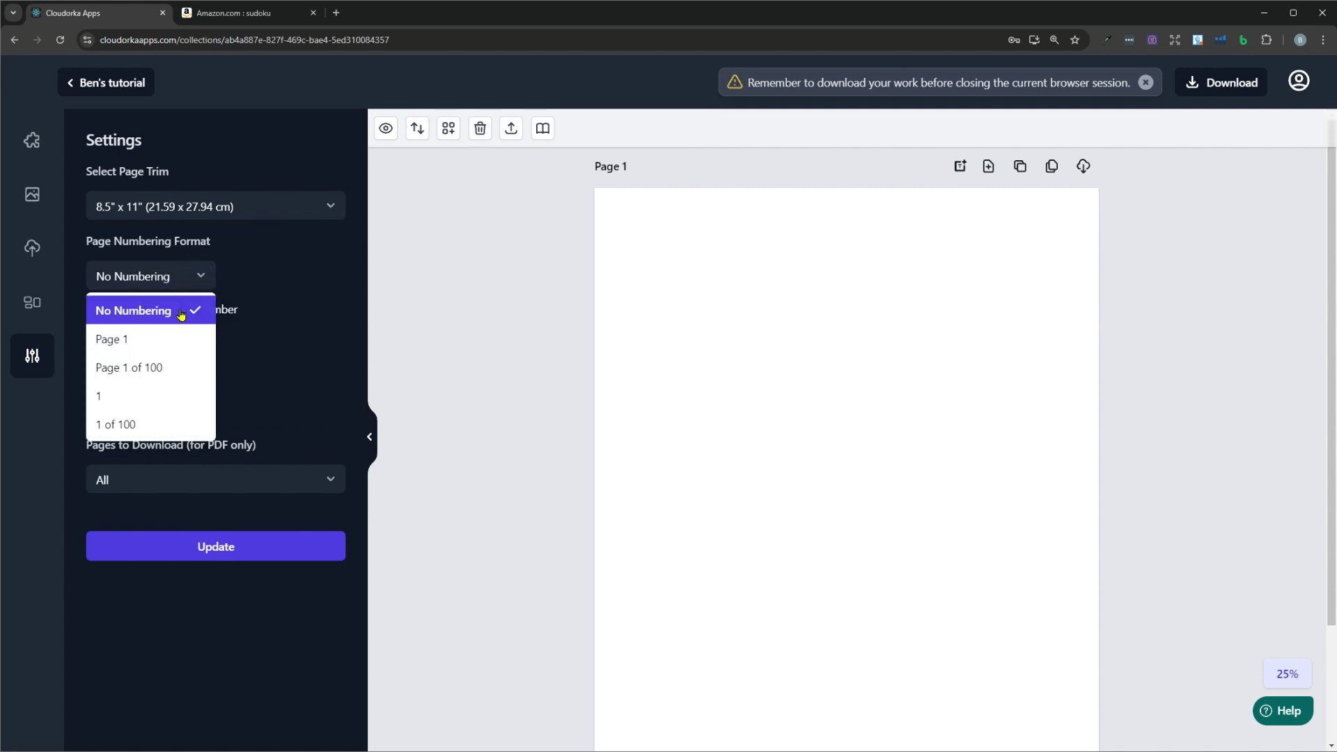
{"action": "left_click", "coordinate": [167, 394]}
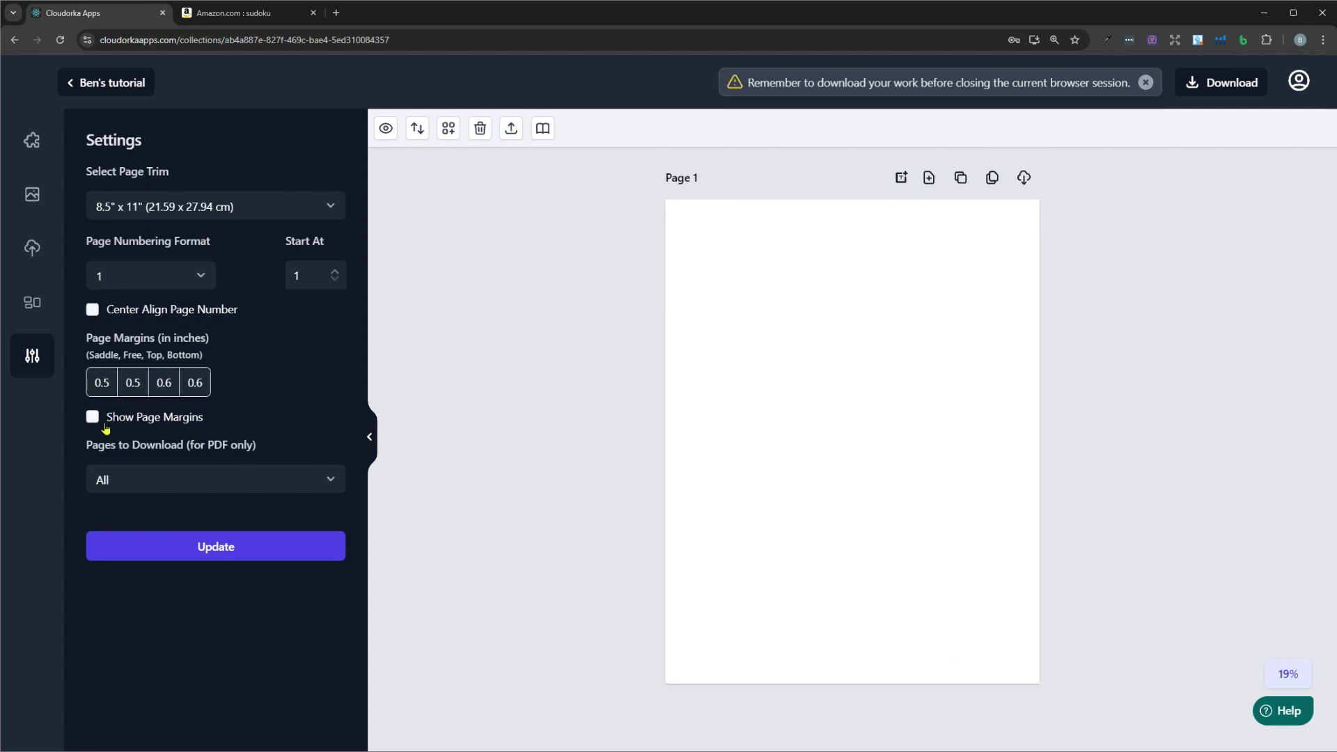
{"action": "left_click", "coordinate": [92, 416]}
{"action": "left_click", "coordinate": [198, 547]}
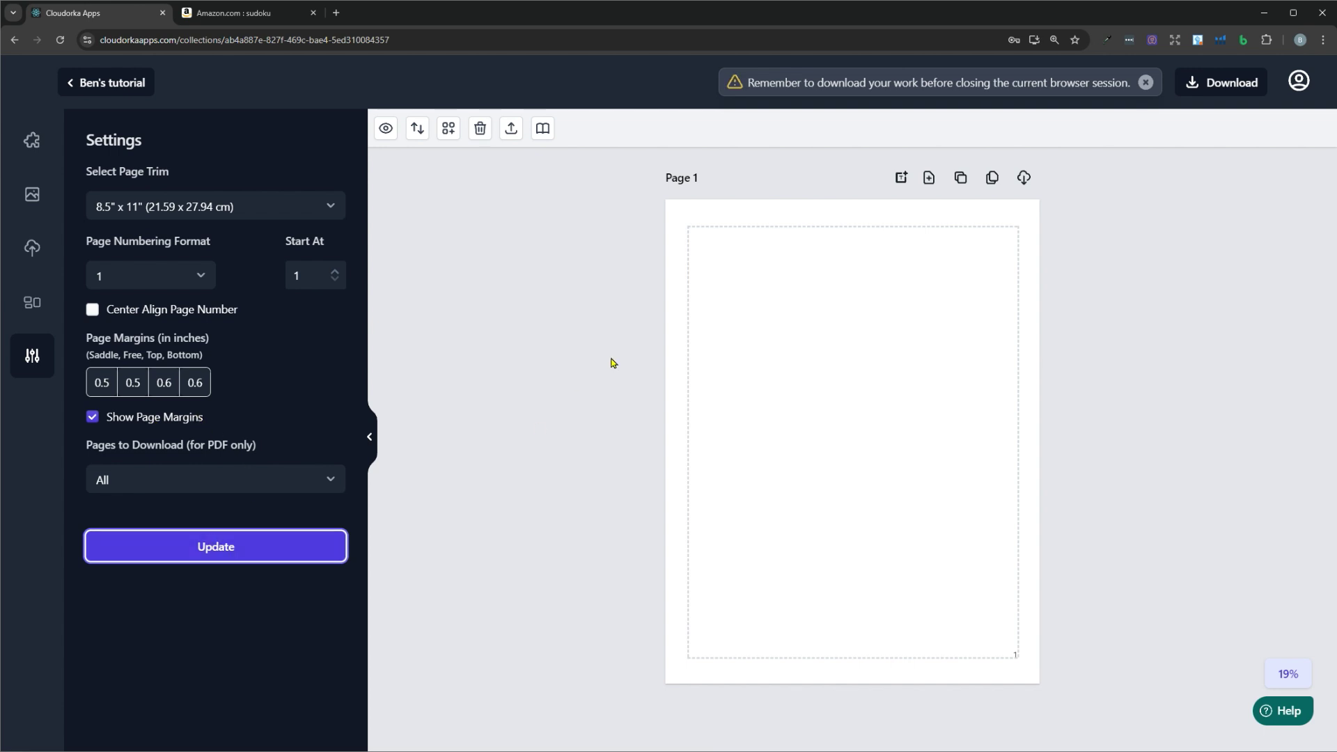
Set the top page margin to 0.4 inches and apply it to the book.
{"action": "left_click", "coordinate": [171, 382]}
{"action": "key", "text": "BackSpace"}
{"action": "type", "text": "6"}
{"action": "double_click", "coordinate": [167, 382]}
{"action": "type", "text": "0.4"}
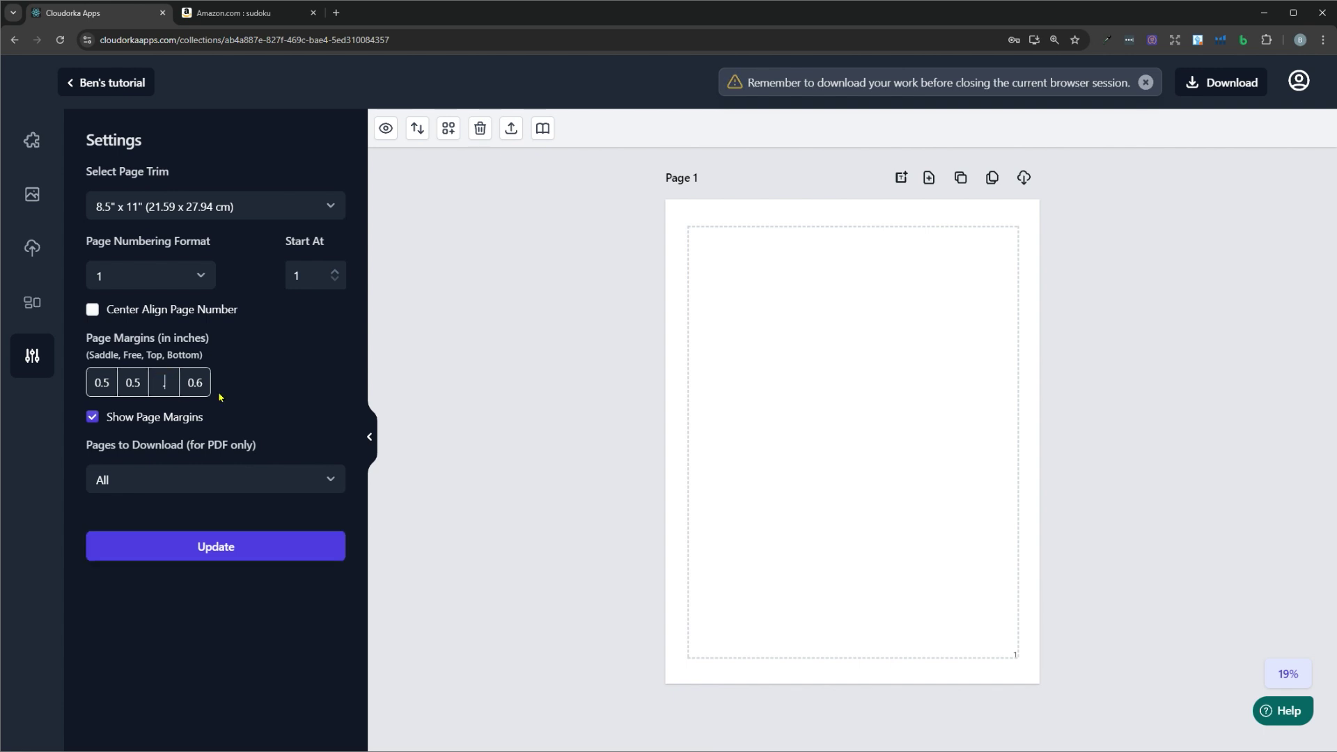
{"action": "left_click", "coordinate": [219, 554]}
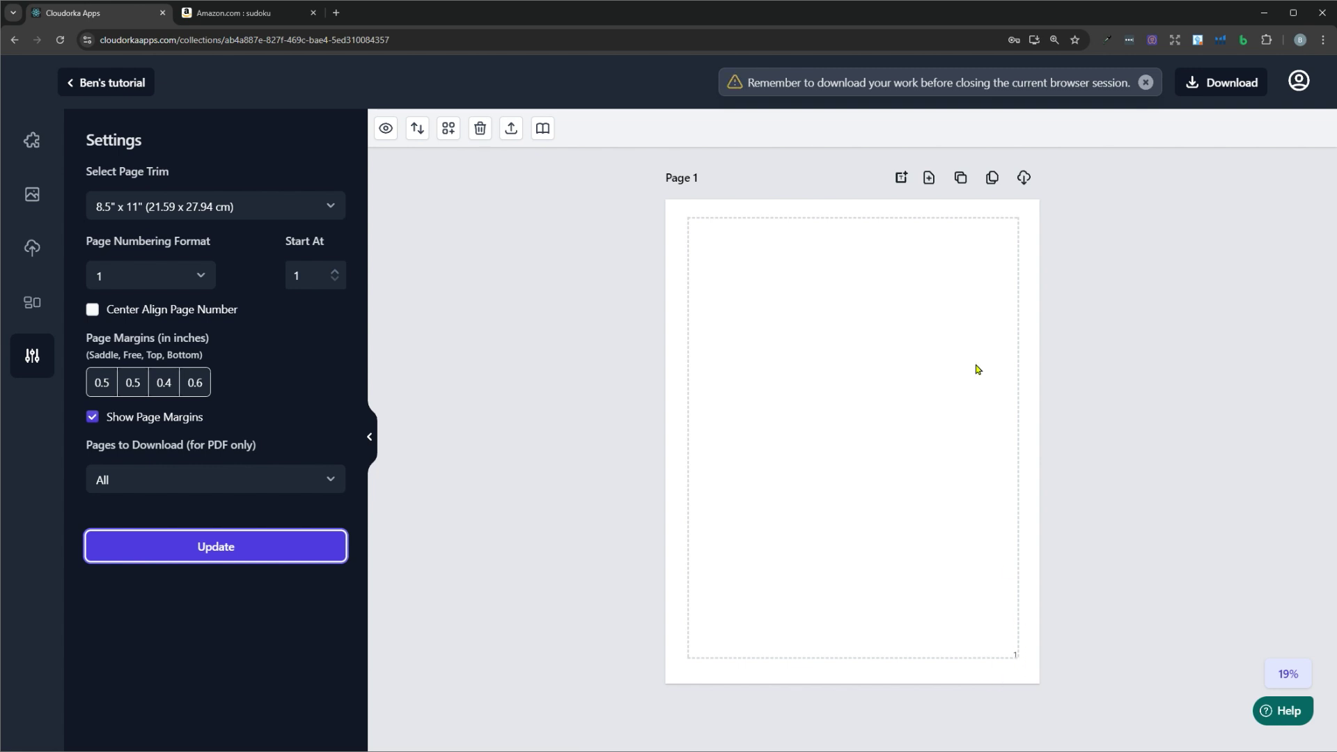
Add a blank page after page 1 and centre-align the page numbers throughout the book.
{"action": "left_click", "coordinate": [929, 178]}
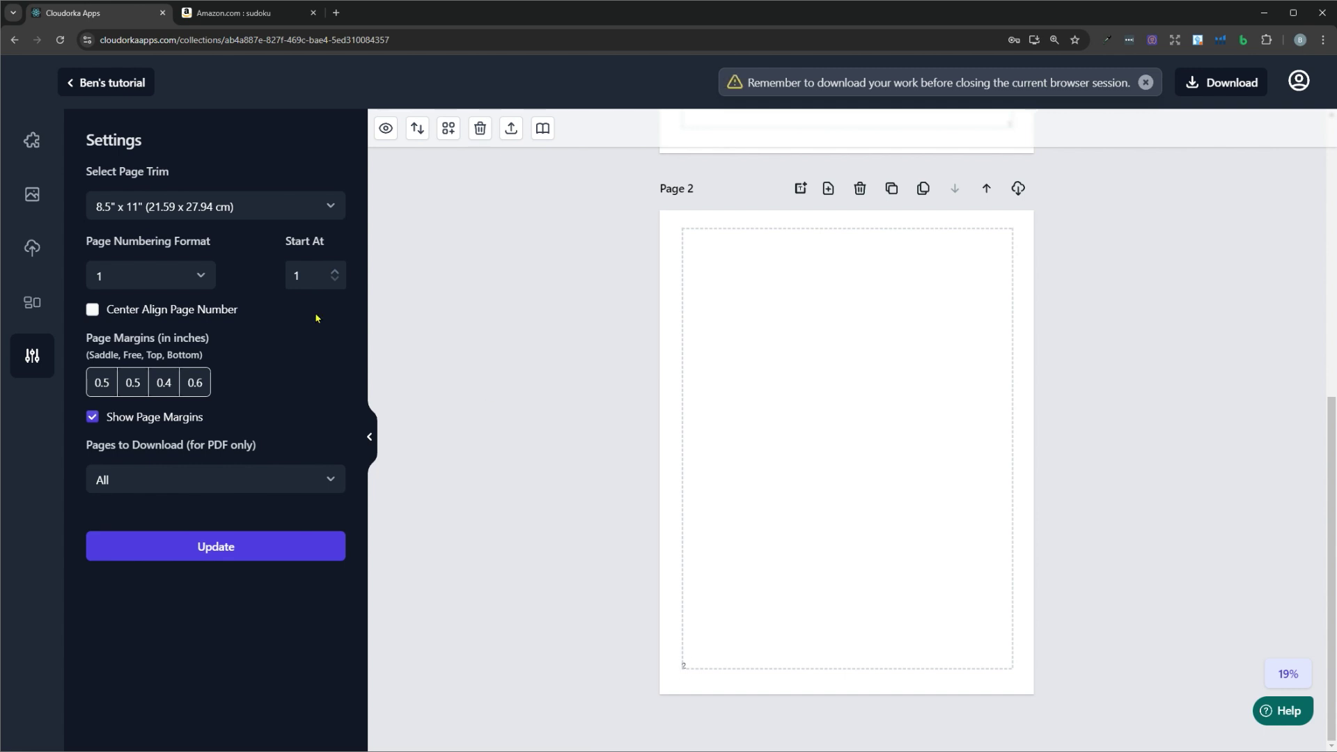
{"action": "left_click", "coordinate": [93, 309]}
{"action": "left_click", "coordinate": [237, 546]}
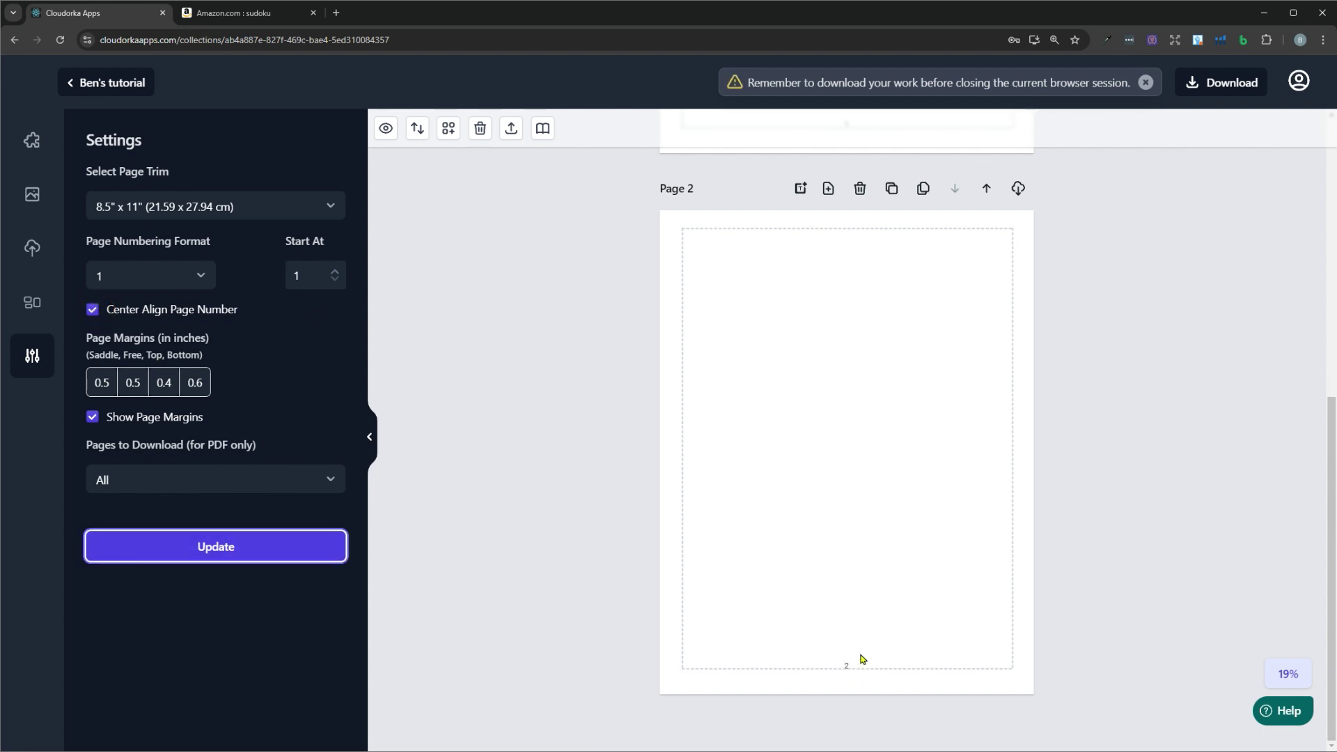
{"action": "scroll", "coordinate": [863, 648], "scroll_direction": "up", "scroll_amount": 5}
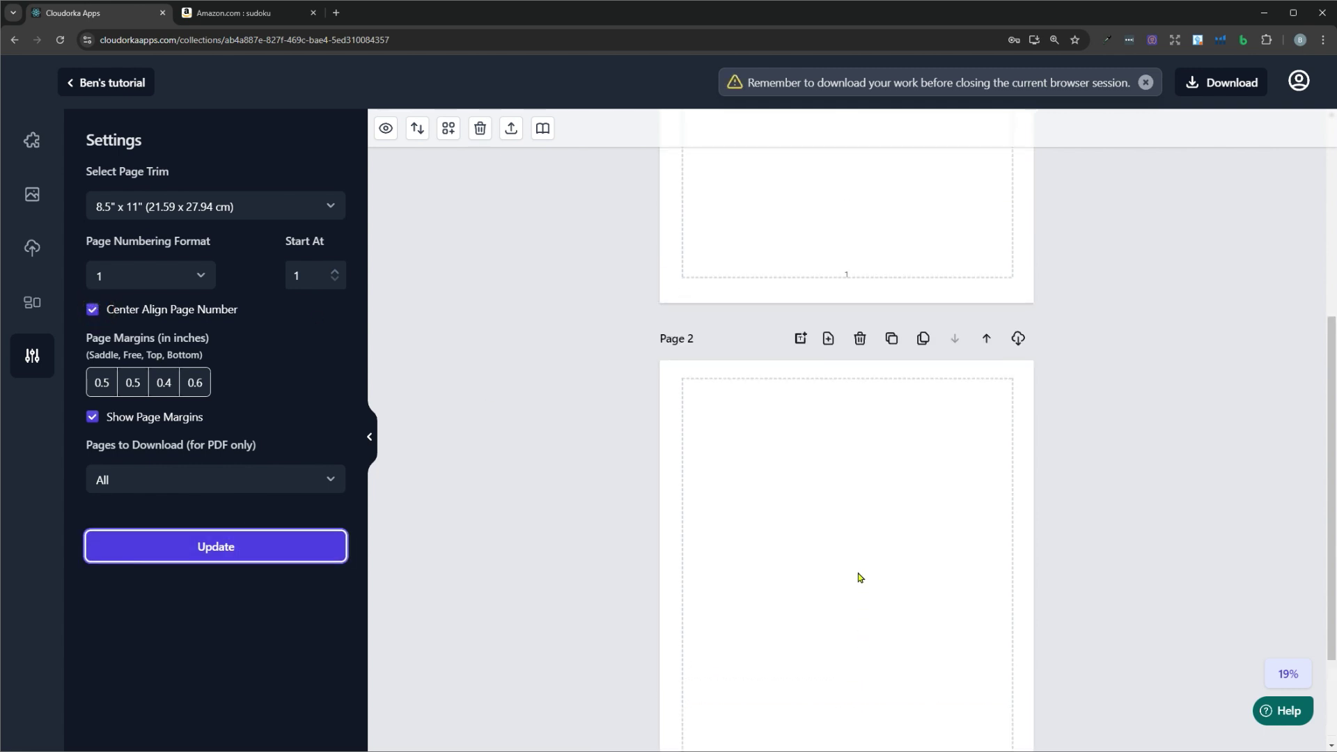
Insert a 4 x 4 number sudoku on page 1 and enlarge it to a cell size of 328.66.
{"action": "left_click", "coordinate": [31, 142]}
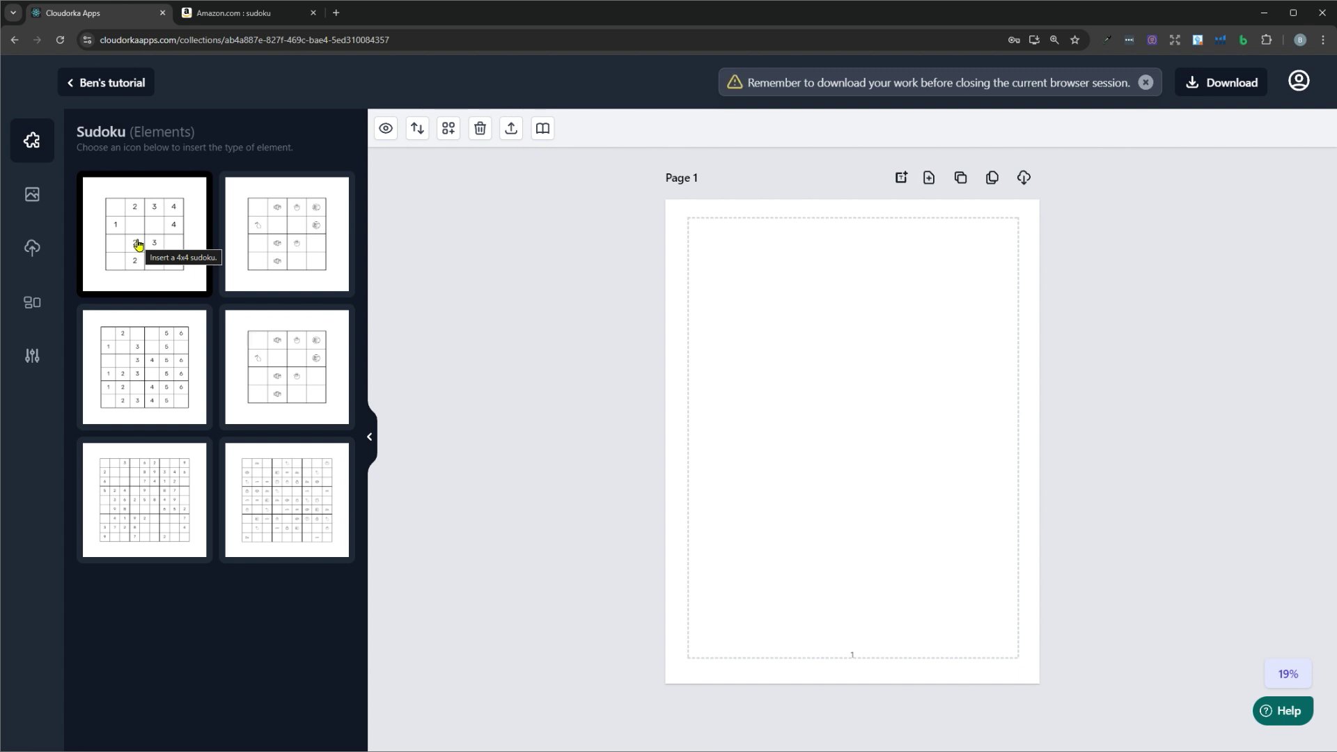
{"action": "left_click", "coordinate": [183, 269]}
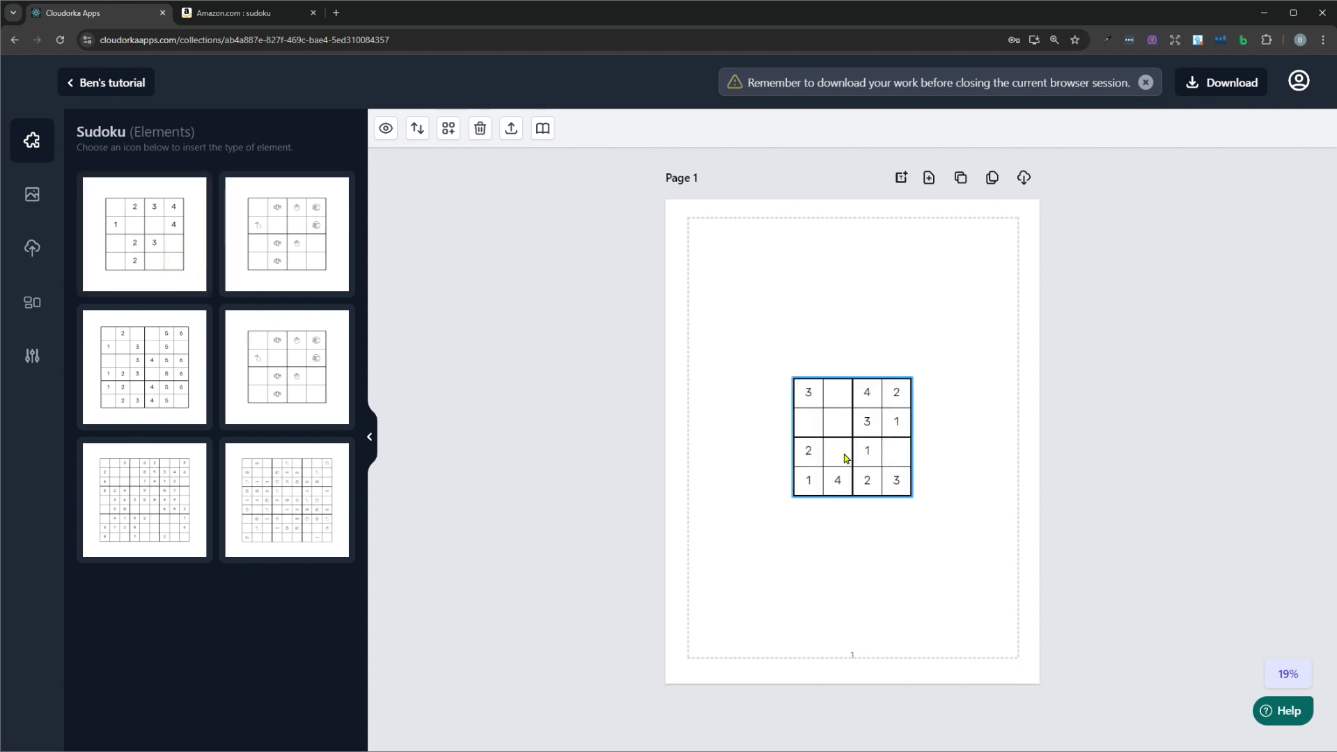
{"action": "left_click", "coordinate": [806, 388]}
{"action": "left_click_drag", "start_coordinate": [794, 378], "coordinate": [715, 301]}
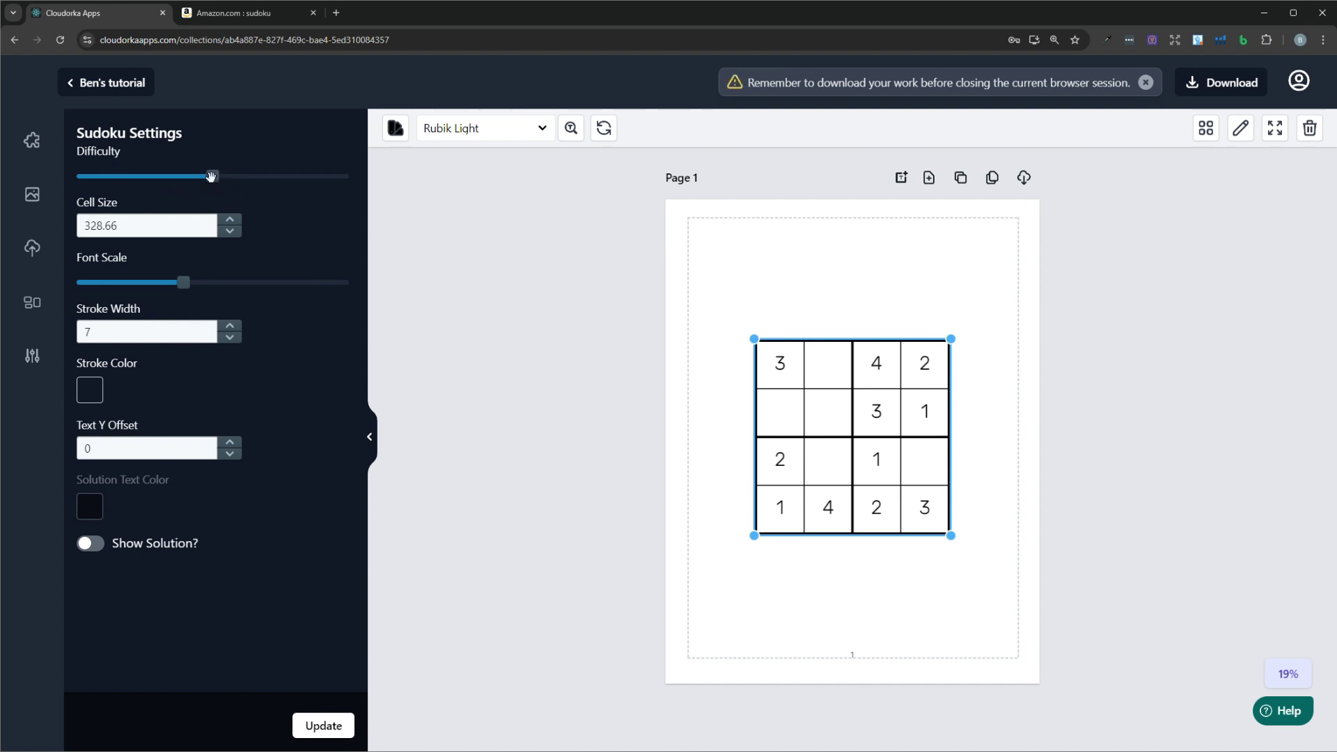
Regenerate the 4 x 4 sudoku at nearly maximum difficulty, and delete the puzzle from page 1.
{"action": "left_click_drag", "start_coordinate": [211, 176], "coordinate": [335, 191]}
{"action": "left_click", "coordinate": [323, 724]}
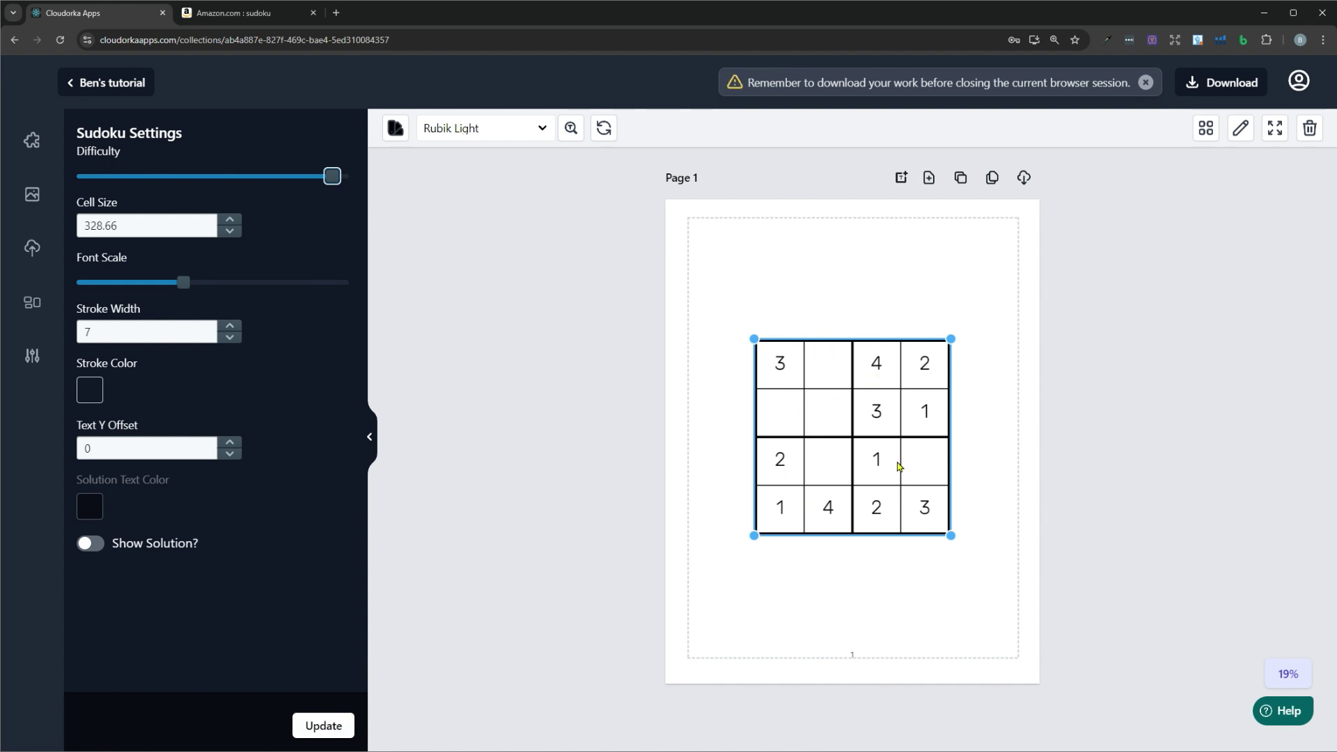
{"action": "left_click", "coordinate": [322, 725]}
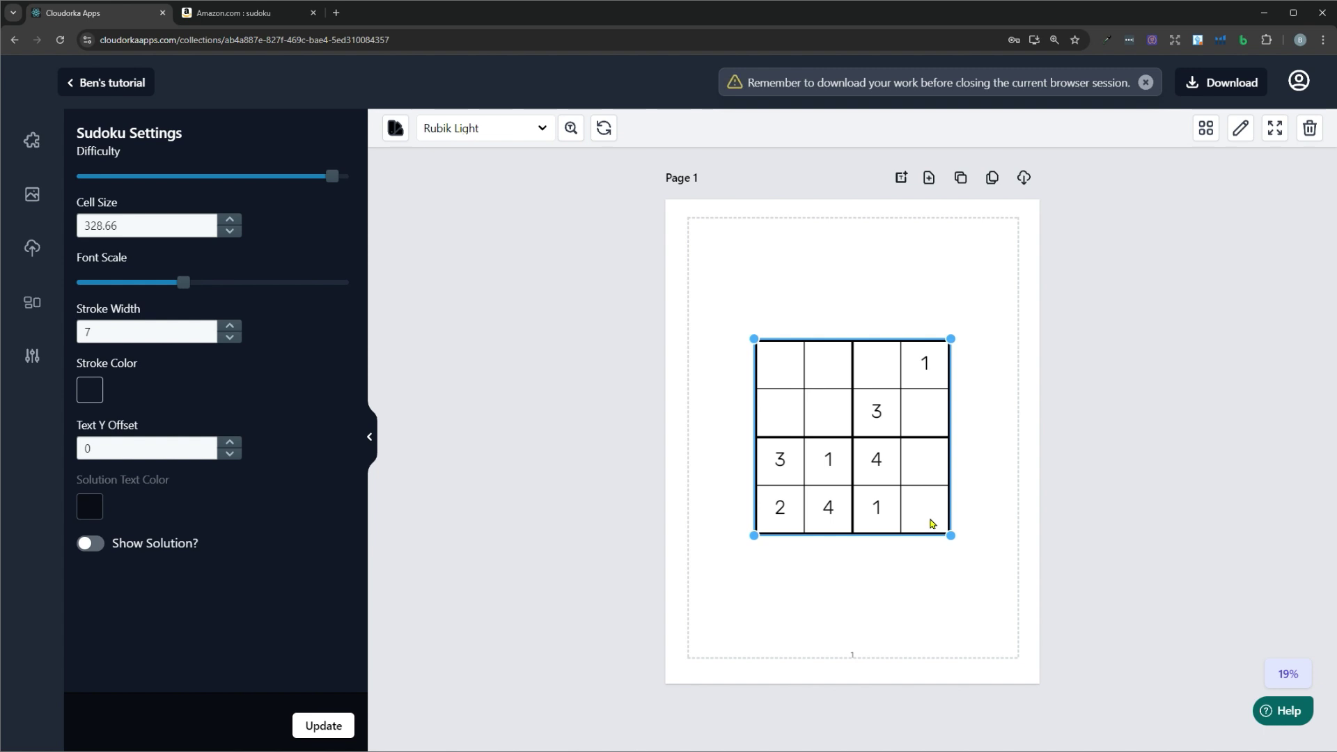
{"action": "key", "text": "Delete"}
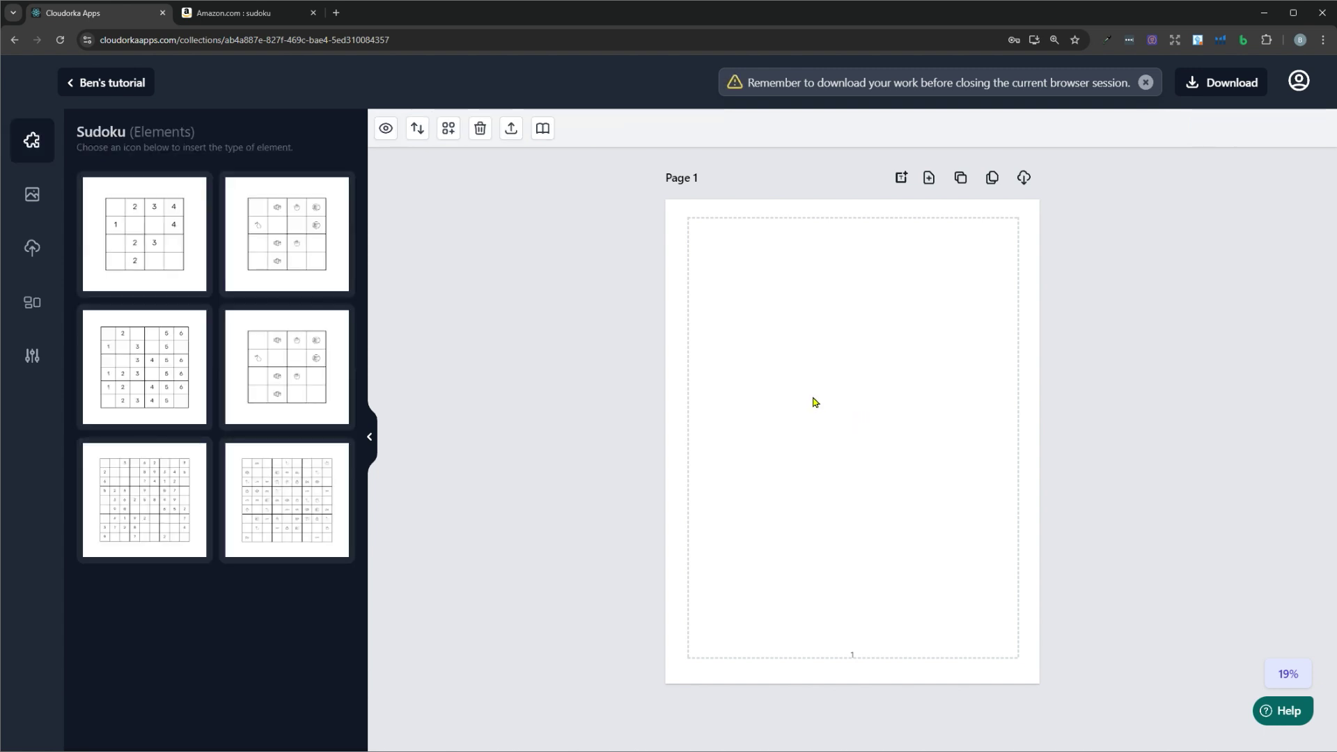
Insert a 6 x 6 number sudoku on page 1 and delete it again.
{"action": "left_click", "coordinate": [185, 373]}
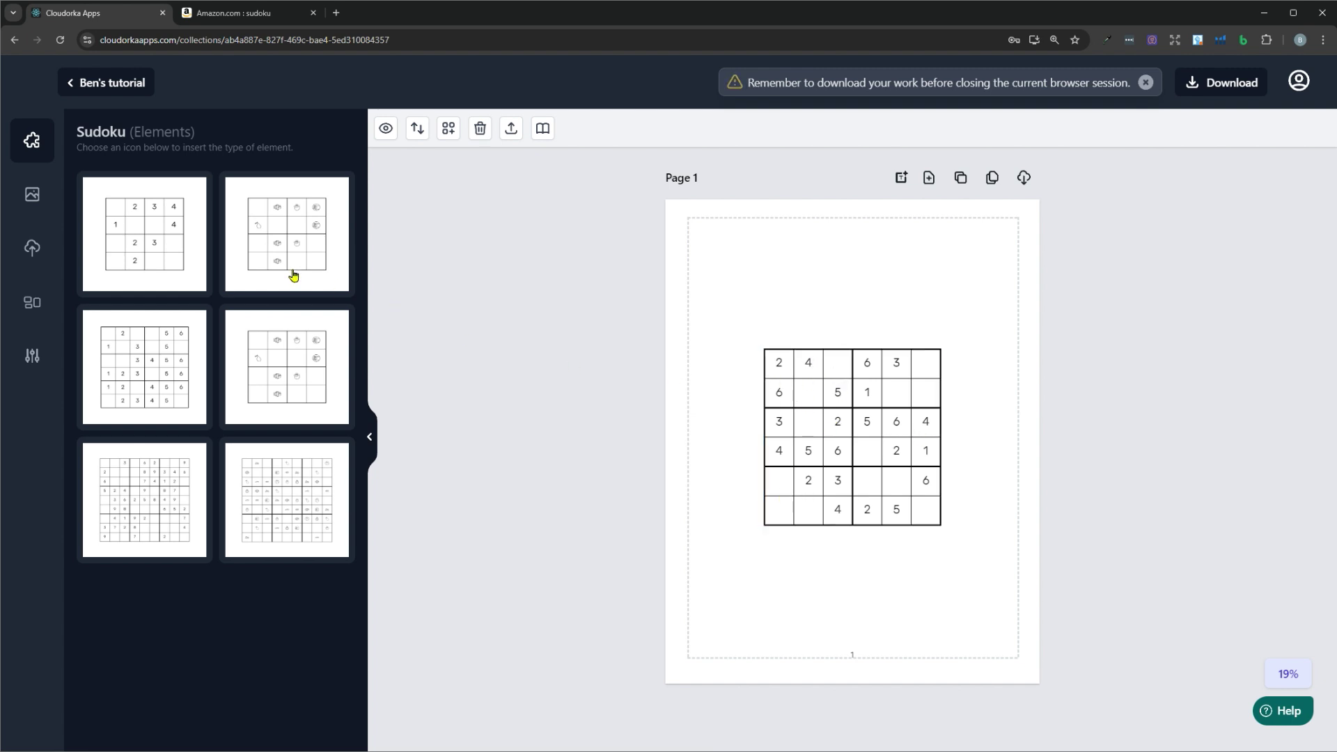
{"action": "left_click", "coordinate": [805, 436]}
{"action": "key", "text": "Delete"}
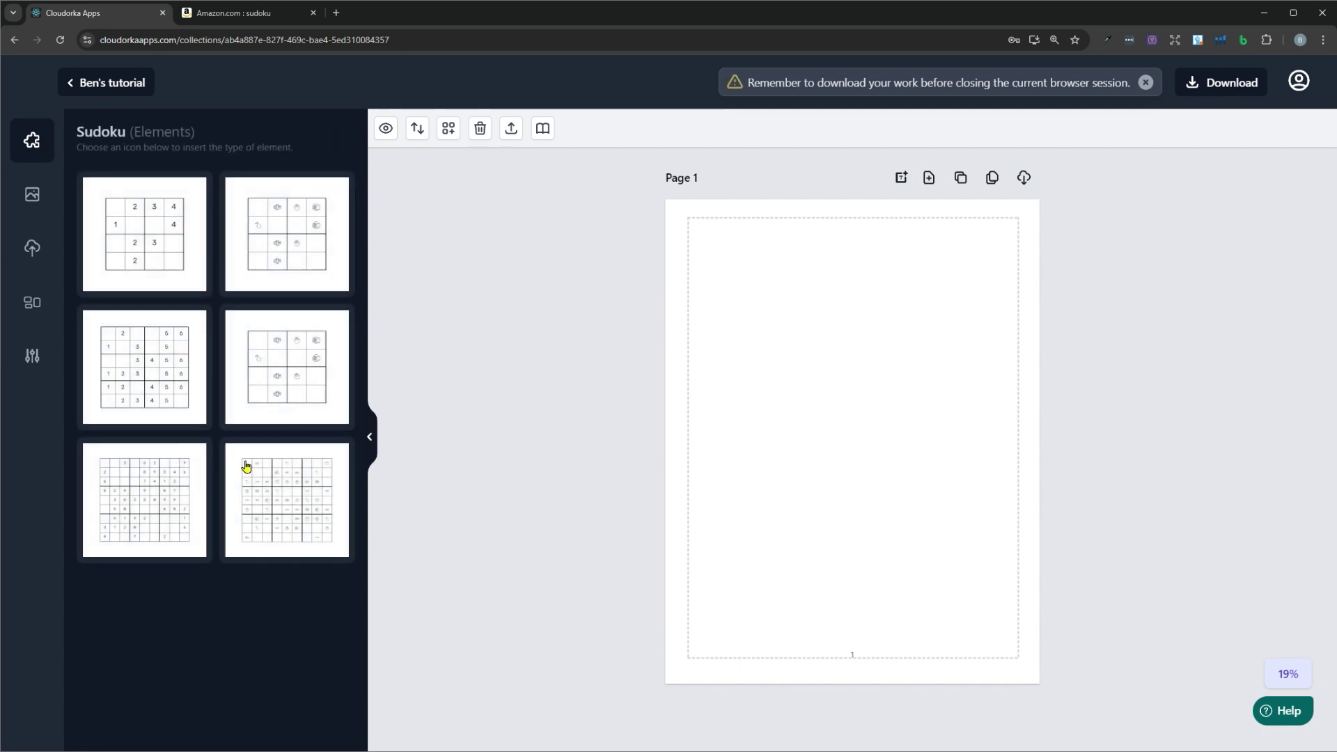
Insert a 9 x 9 number sudoku on page 1, regenerate it at the lowest difficulty, and delete it.
{"action": "left_click", "coordinate": [160, 501]}
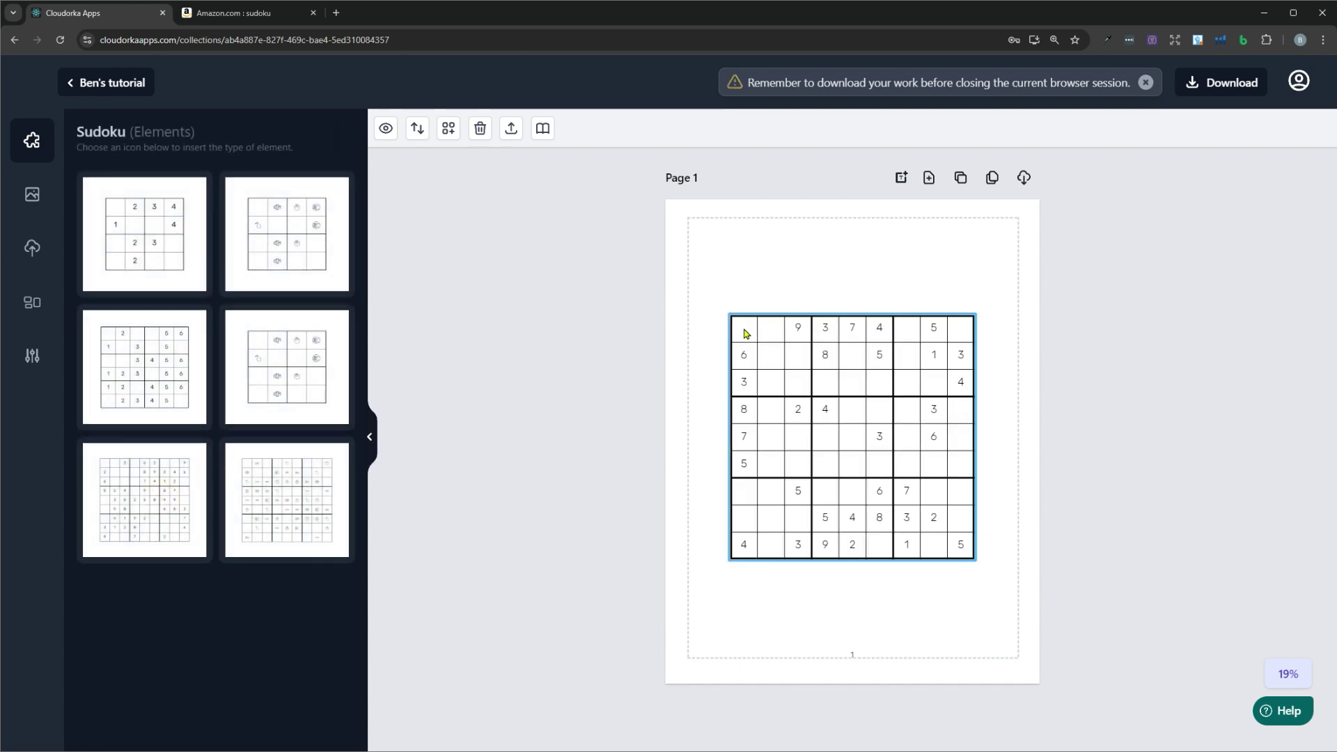
{"action": "left_click", "coordinate": [815, 401]}
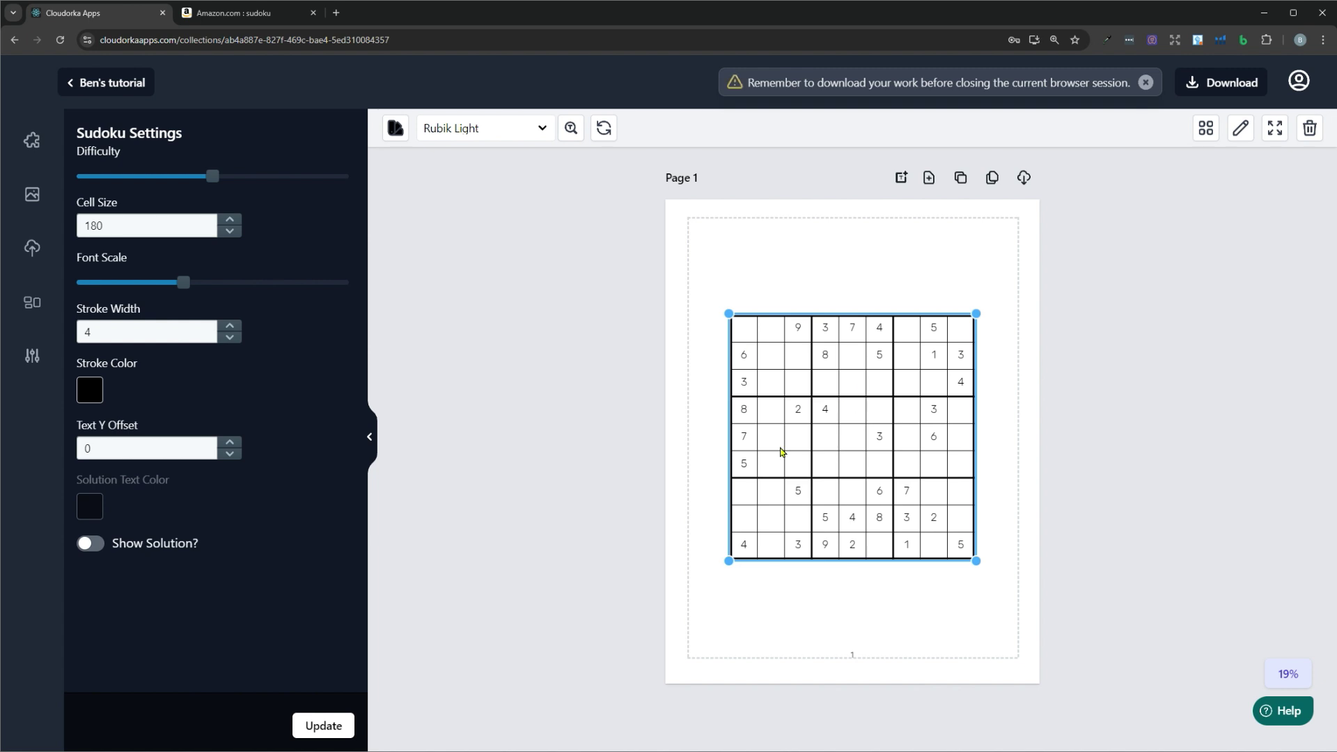
{"action": "left_click_drag", "start_coordinate": [213, 176], "coordinate": [64, 188]}
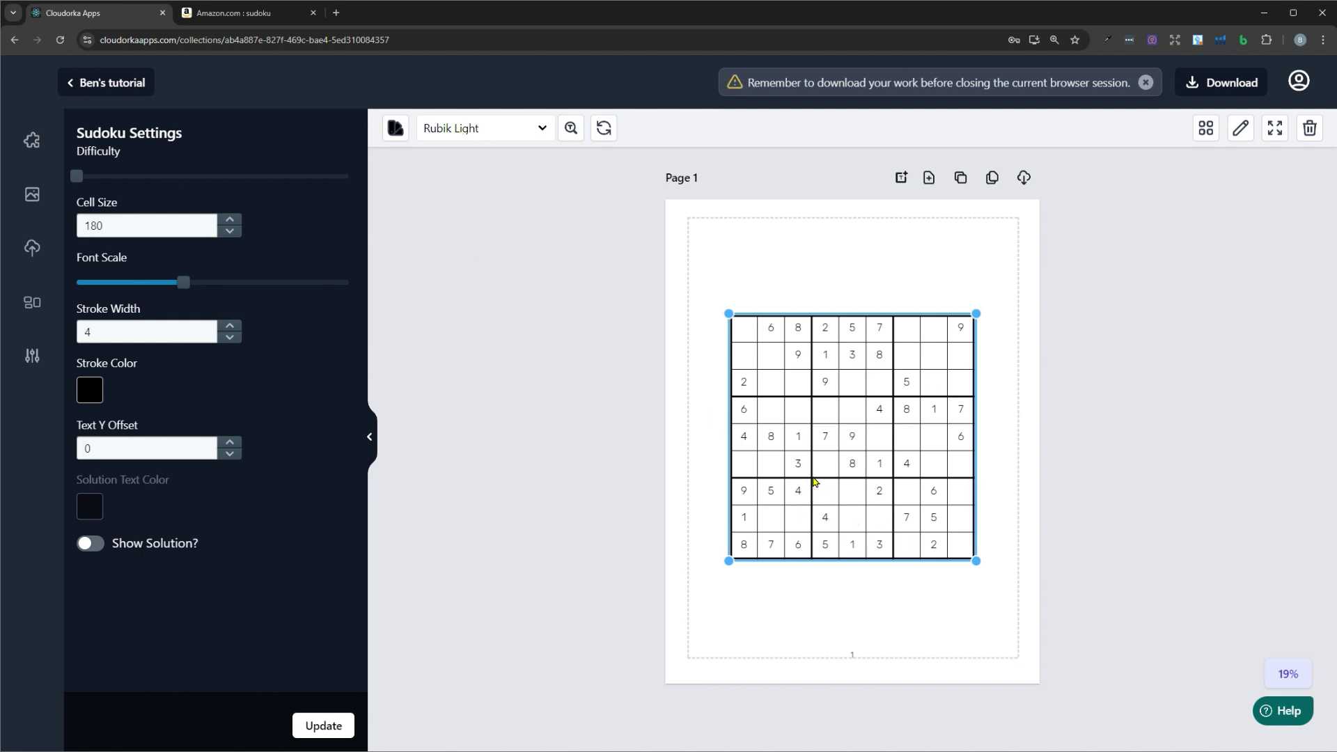
{"action": "key", "text": "Delete"}
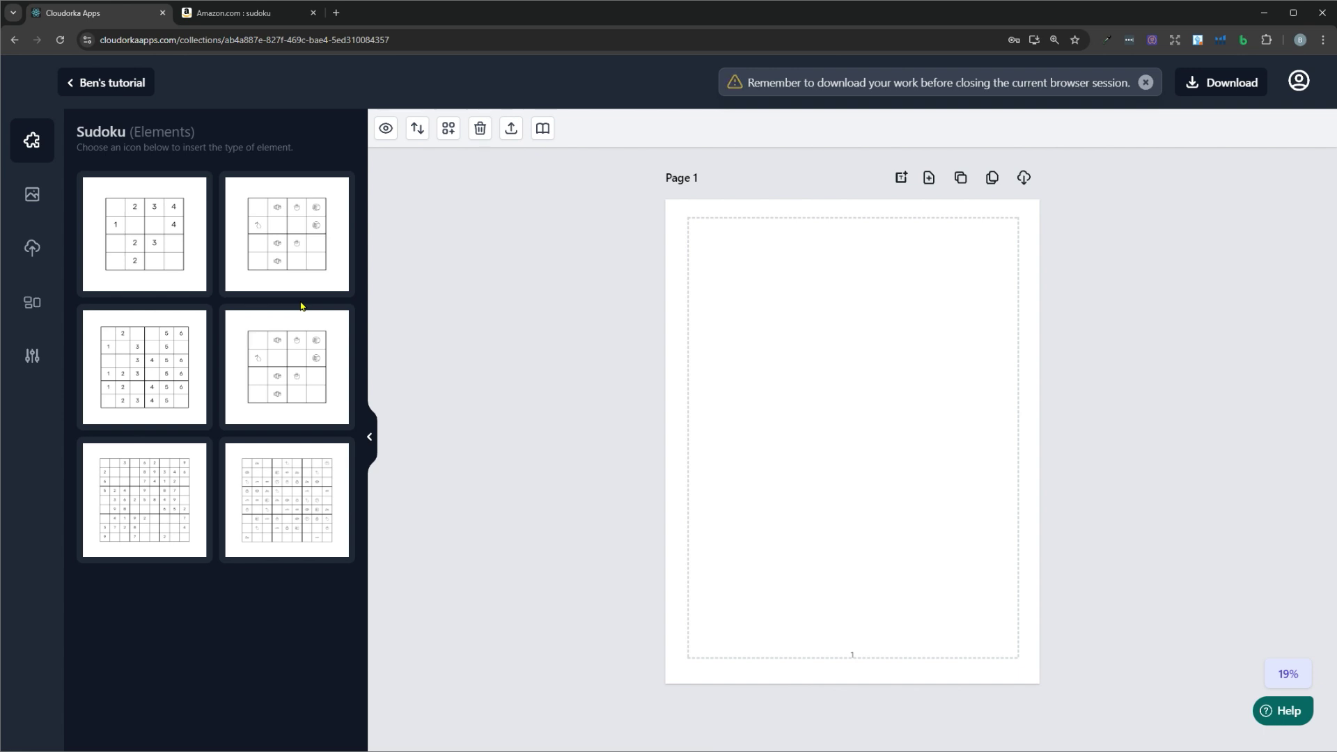
Insert a 4 x 4 icon sudoku on page 1, enlarged to cell size 384.27, and raise its font scale to enlarge the icons.
{"action": "left_click", "coordinate": [296, 246]}
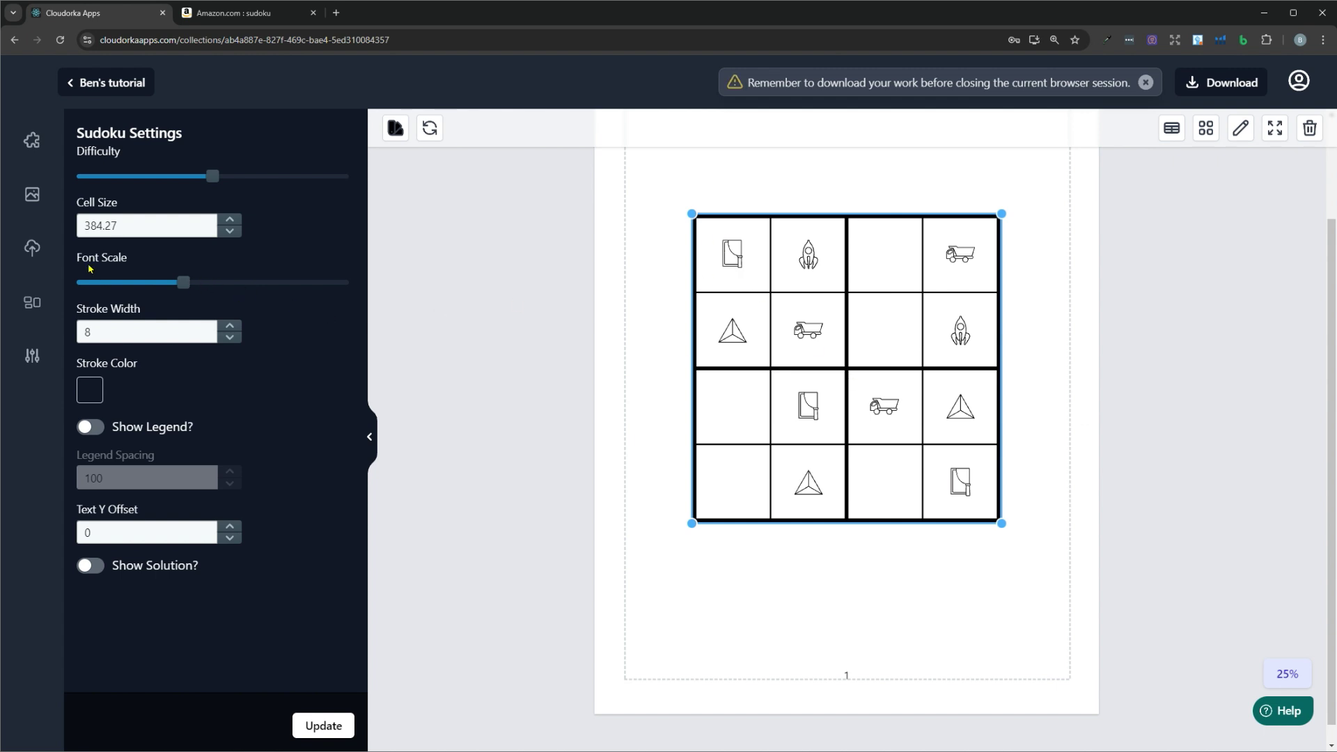
{"action": "left_click_drag", "start_coordinate": [185, 282], "coordinate": [297, 282]}
{"action": "left_click", "coordinate": [332, 726]}
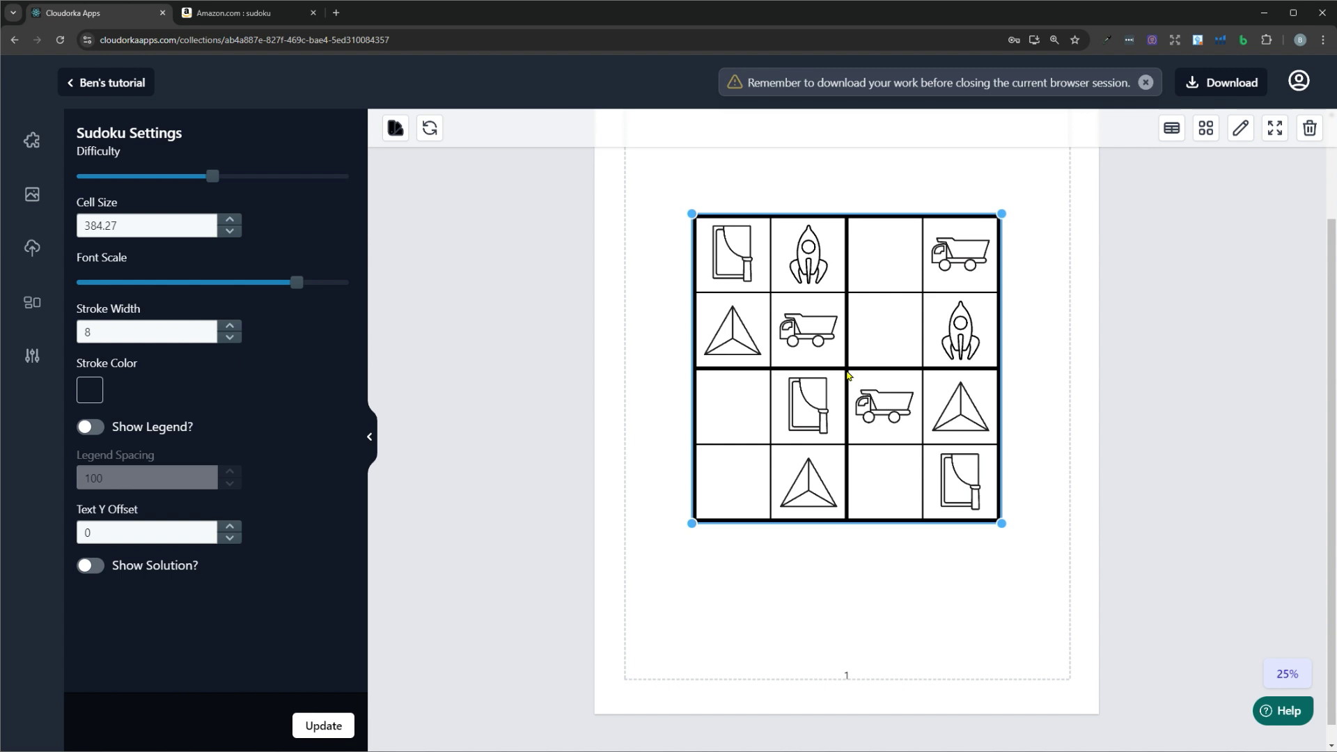
Deselect the puzzle, view the icon upload area for custom image files, and close it without uploading.
{"action": "left_click", "coordinate": [596, 310]}
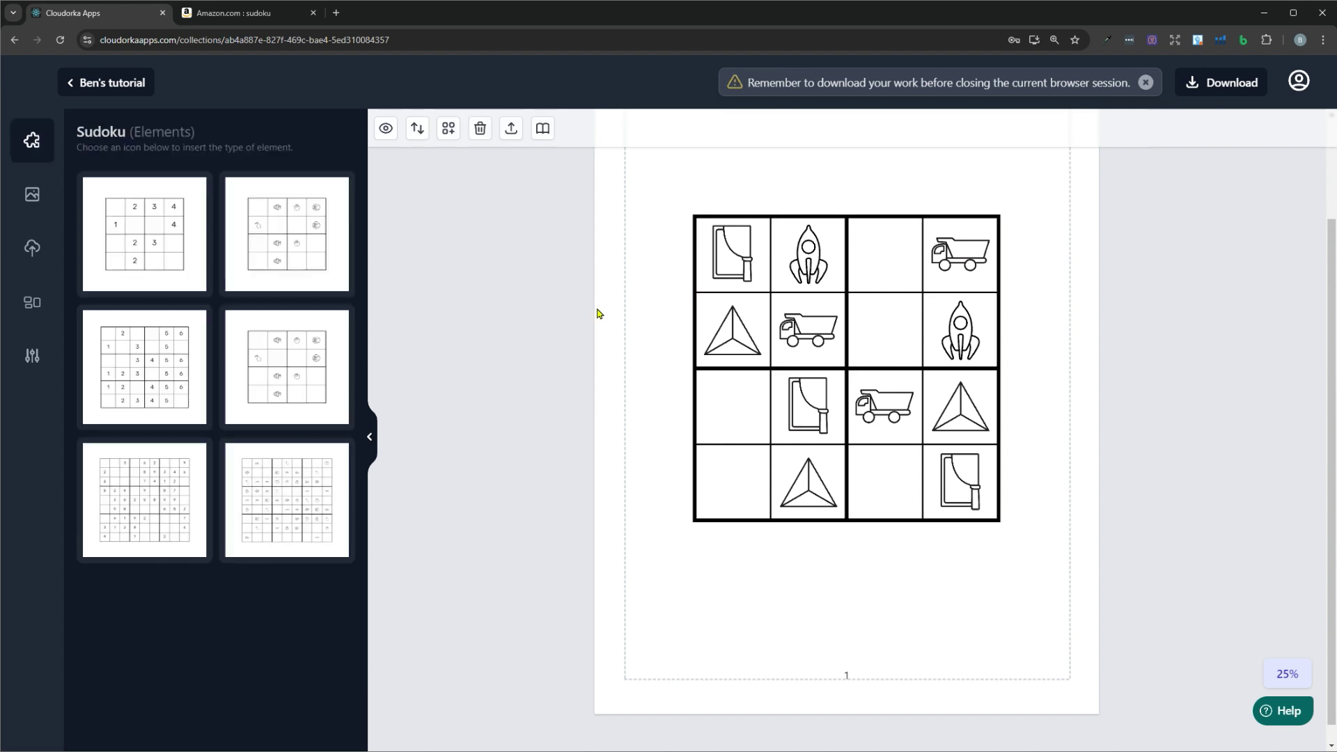
{"action": "left_click", "coordinate": [511, 129]}
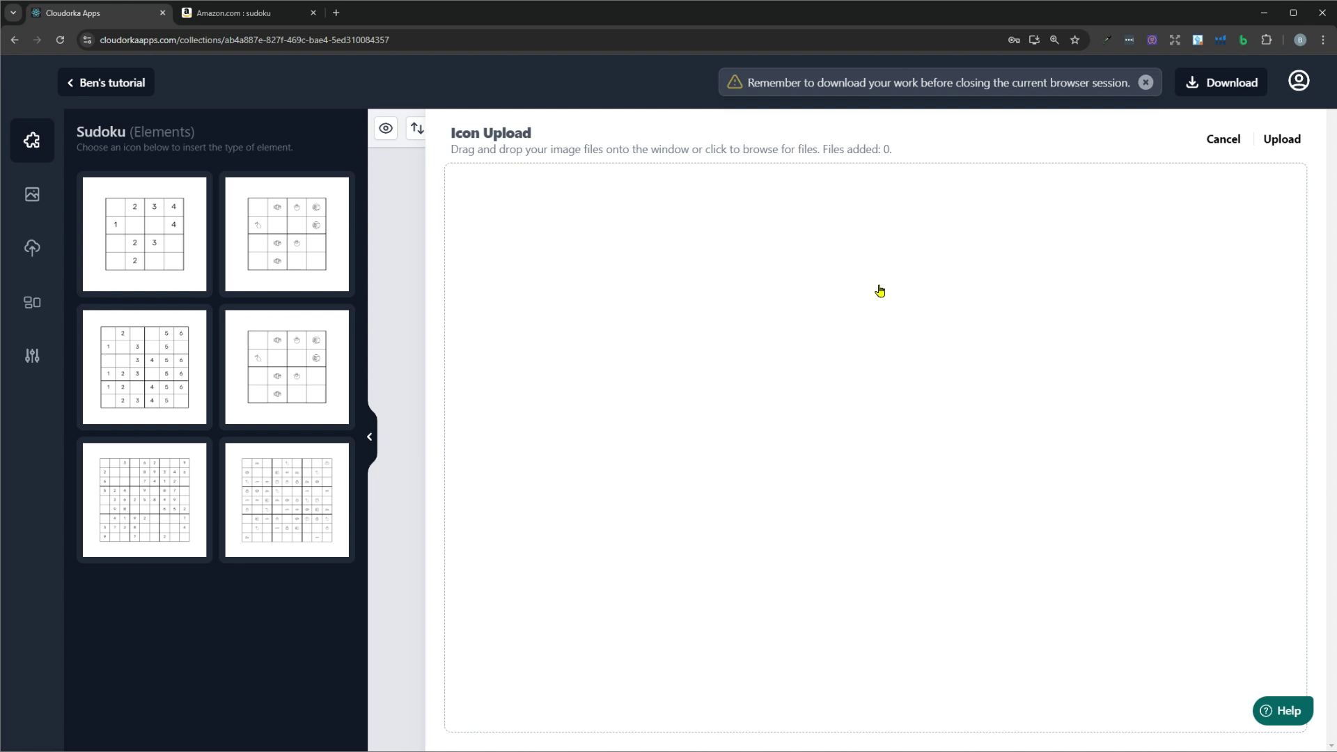
{"action": "left_click", "coordinate": [1223, 138]}
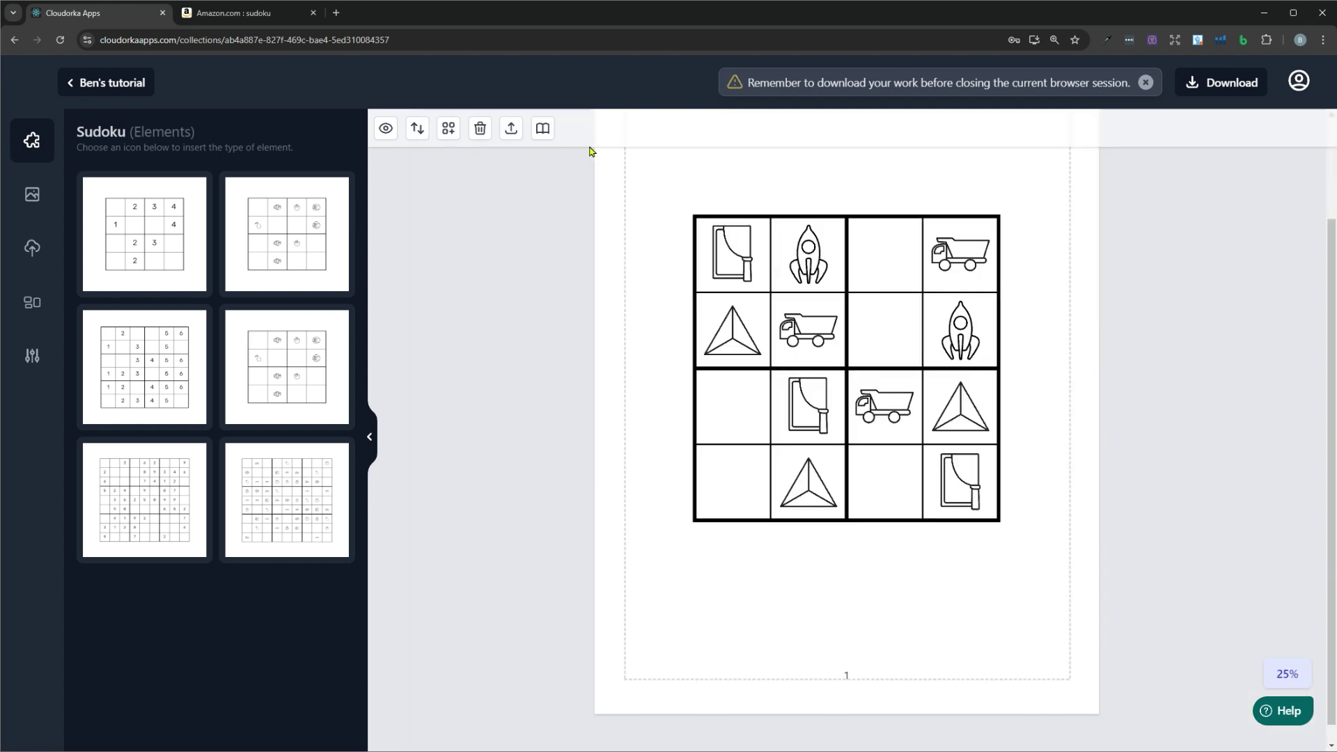
Open the icon selection for the 4 x 4 icon sudoku and browse the built-in categories from Sports to Animal.
{"action": "left_click", "coordinate": [847, 313]}
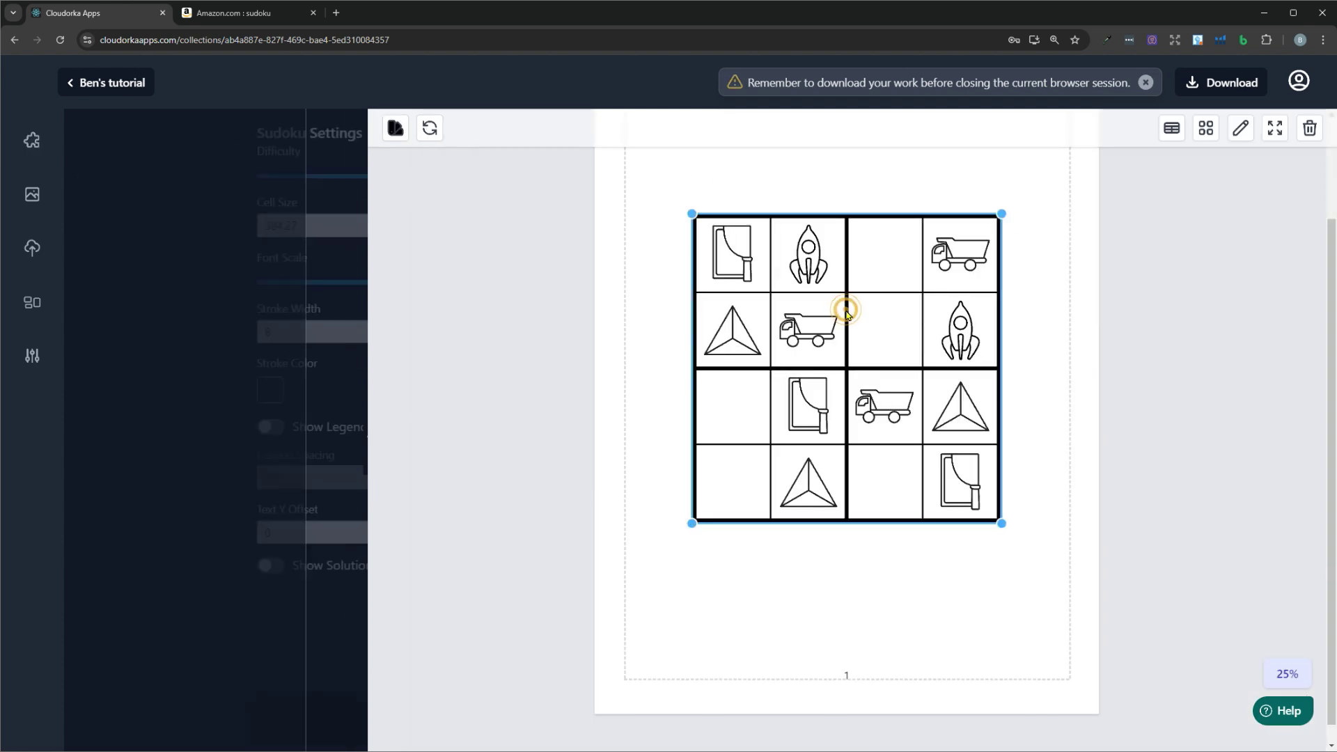
{"action": "left_click", "coordinate": [1170, 130]}
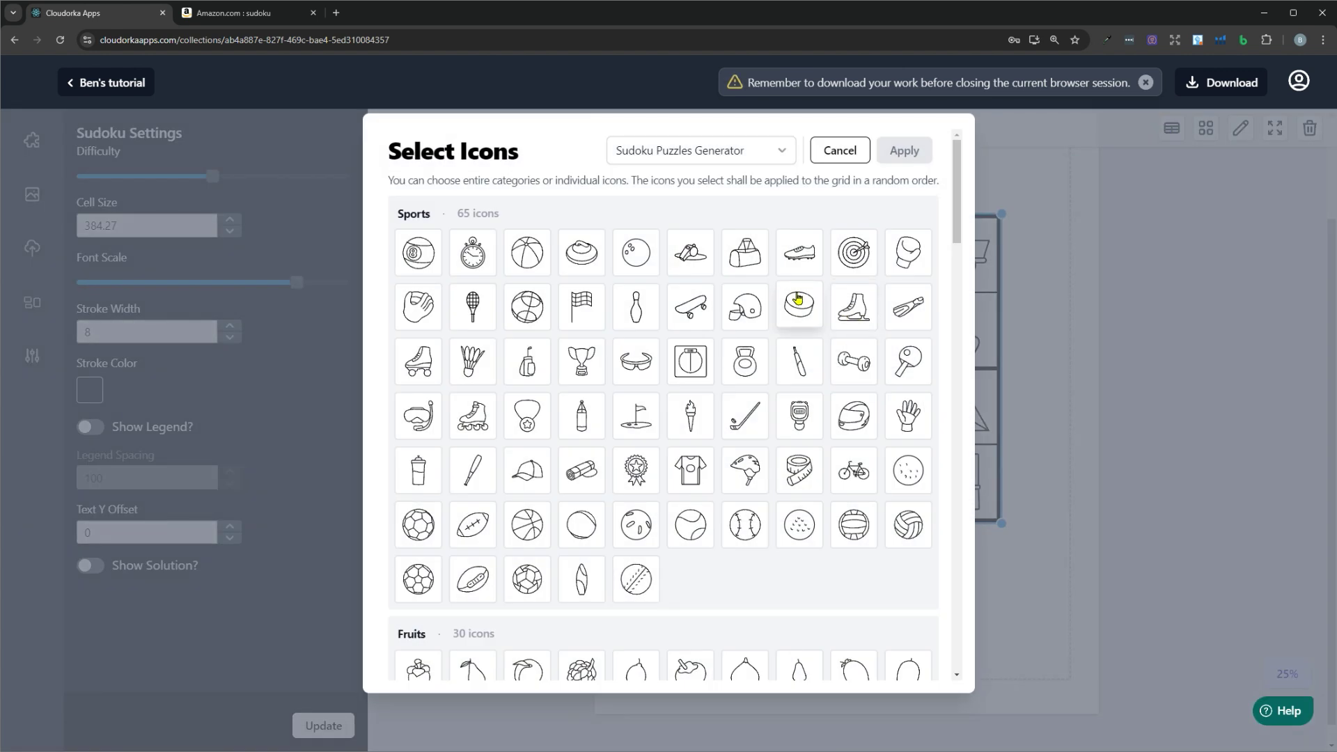
{"action": "scroll", "coordinate": [797, 298], "scroll_direction": "down", "scroll_amount": 7}
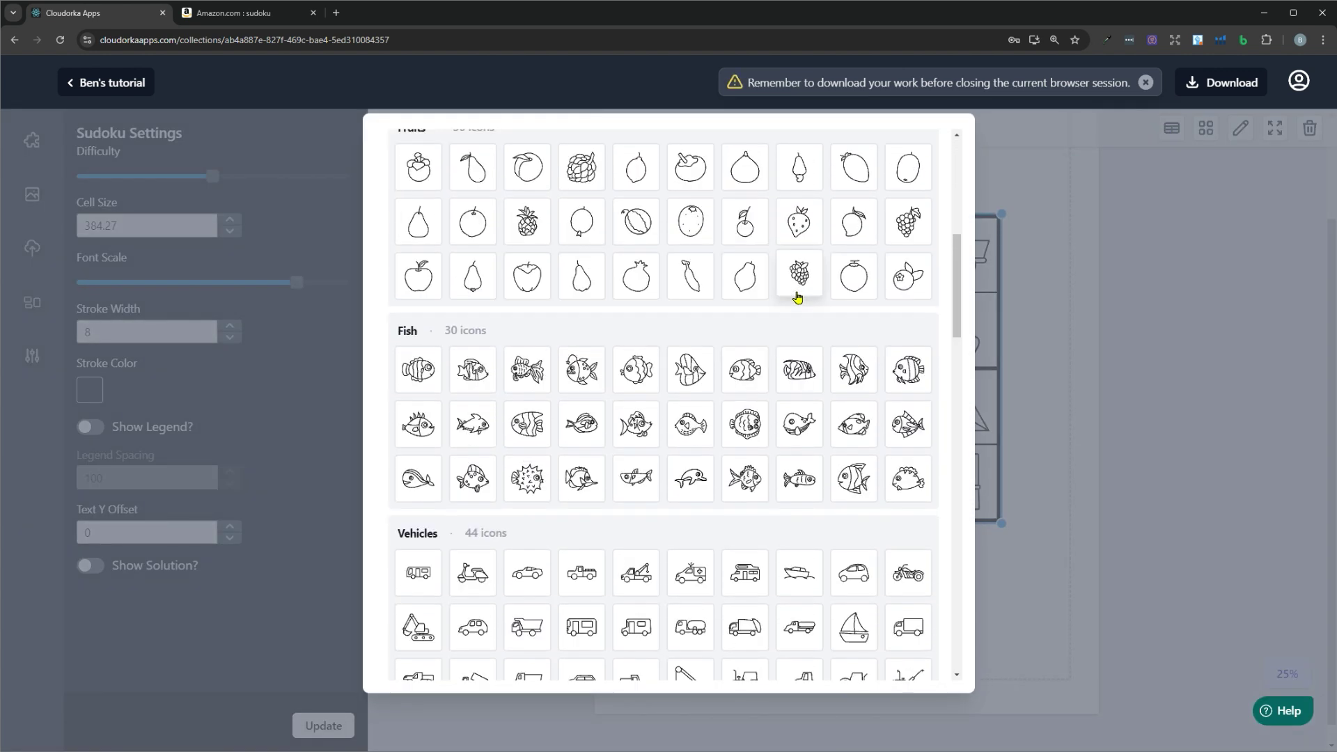
{"action": "scroll", "coordinate": [797, 298], "scroll_direction": "down", "scroll_amount": 8}
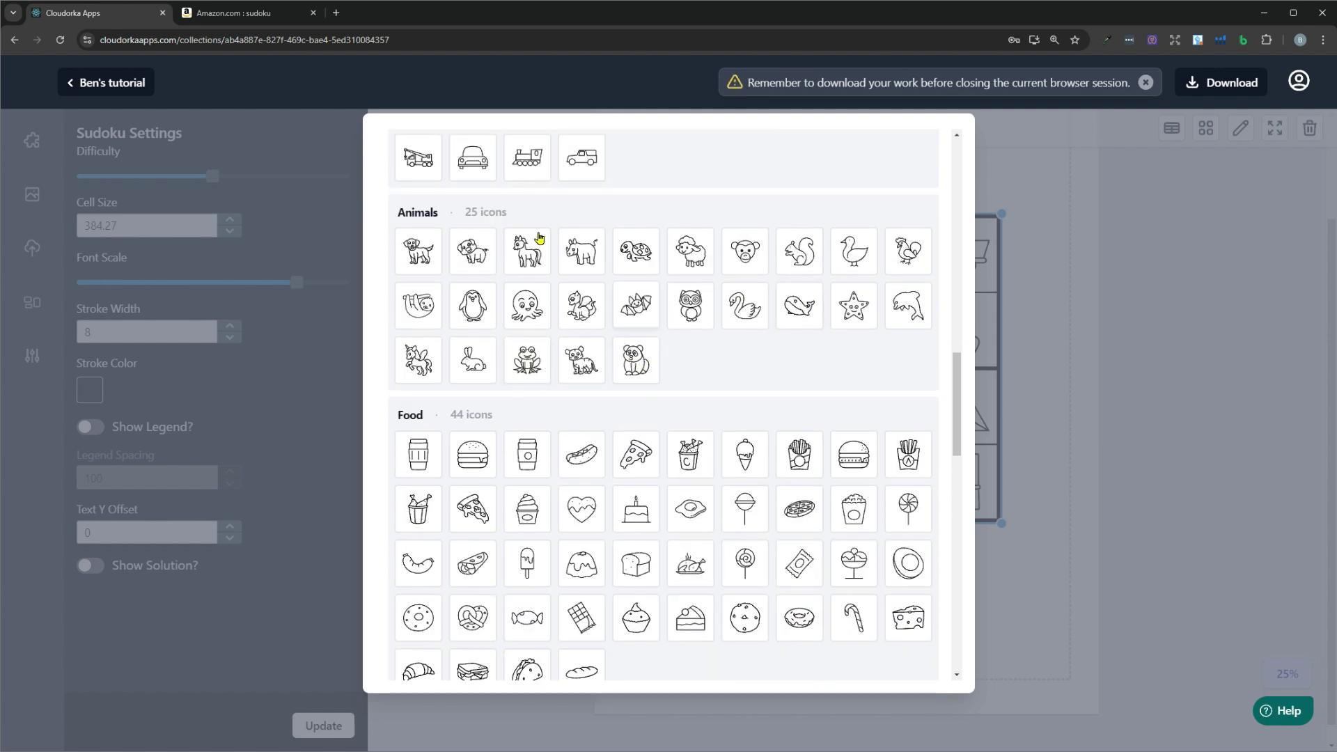
{"action": "scroll", "coordinate": [545, 316], "scroll_direction": "down", "scroll_amount": 7}
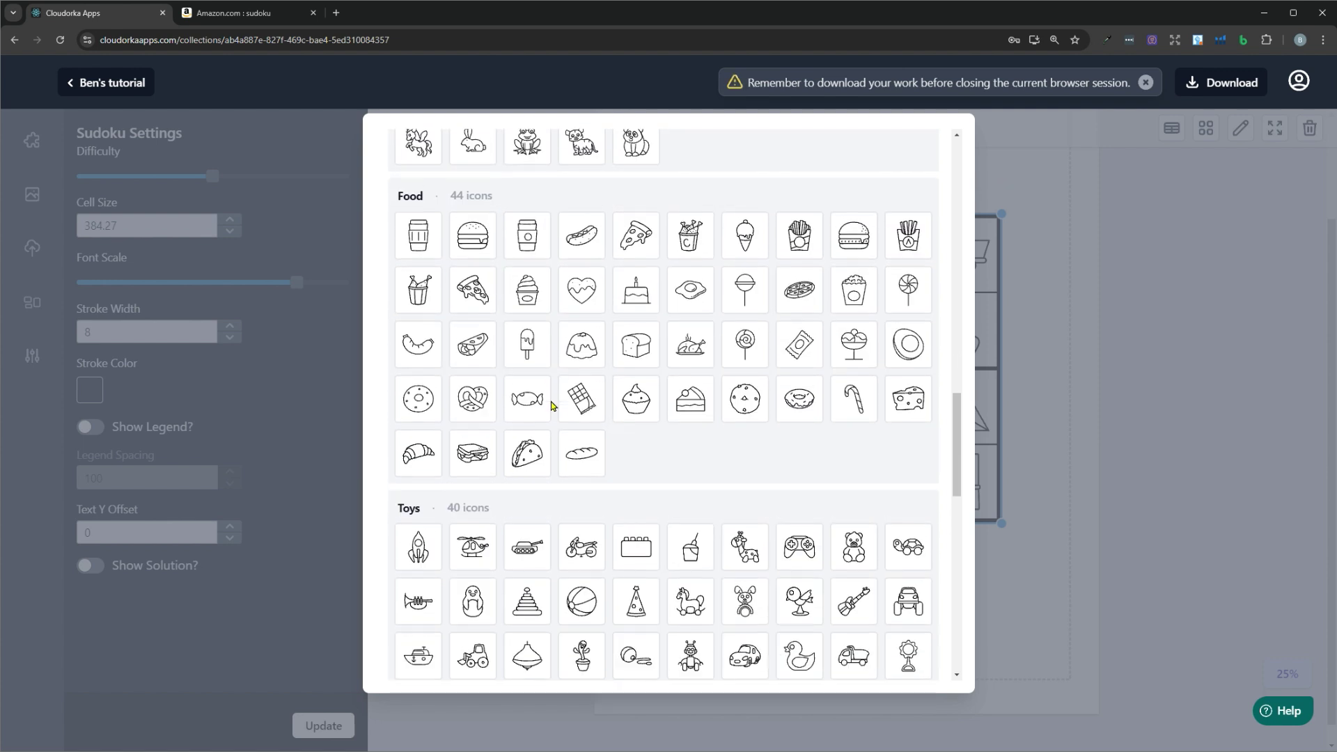
{"action": "scroll", "coordinate": [649, 374], "scroll_direction": "down", "scroll_amount": 10}
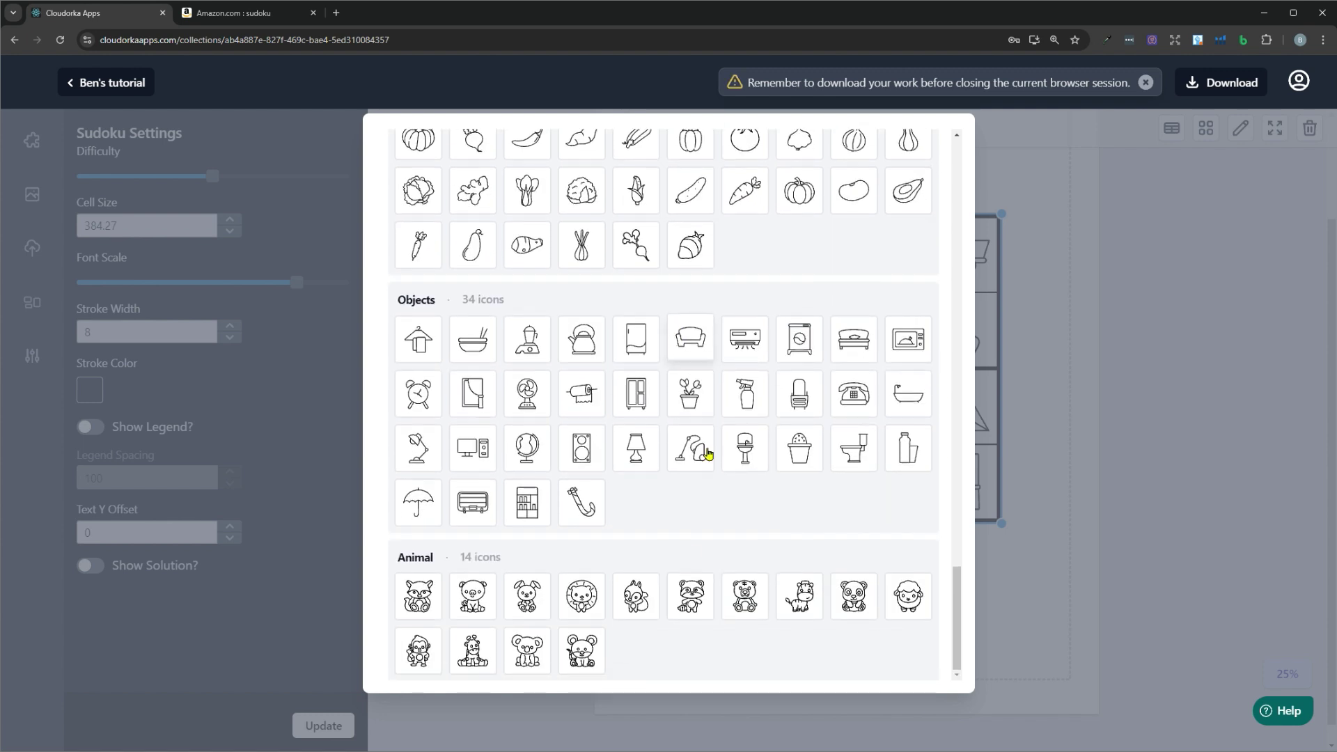
{"action": "scroll", "coordinate": [787, 277], "scroll_direction": "up", "scroll_amount": 20}
Switch the icon source to Uploaded Icons and apply the bow, candle, Santa and reindeer images to the 4 x 4 sudoku.
{"action": "left_click", "coordinate": [738, 166]}
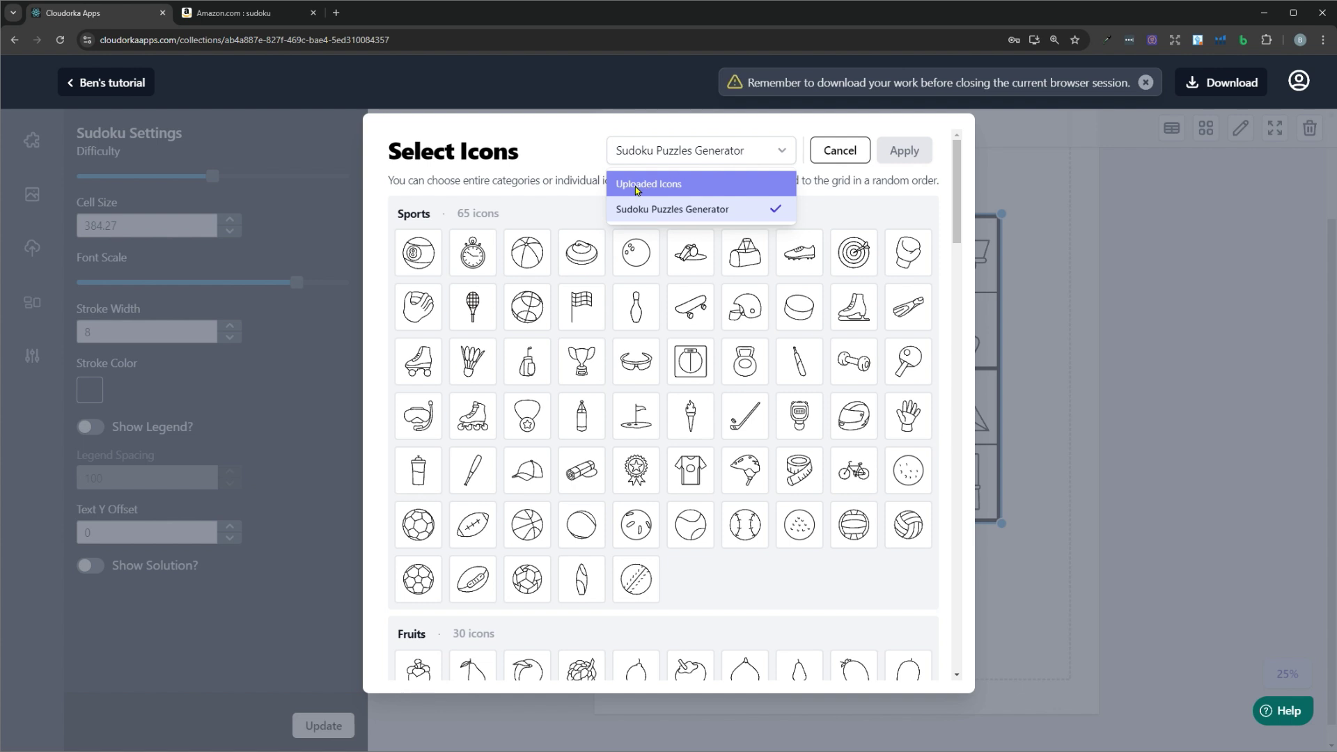
{"action": "left_click", "coordinate": [679, 187]}
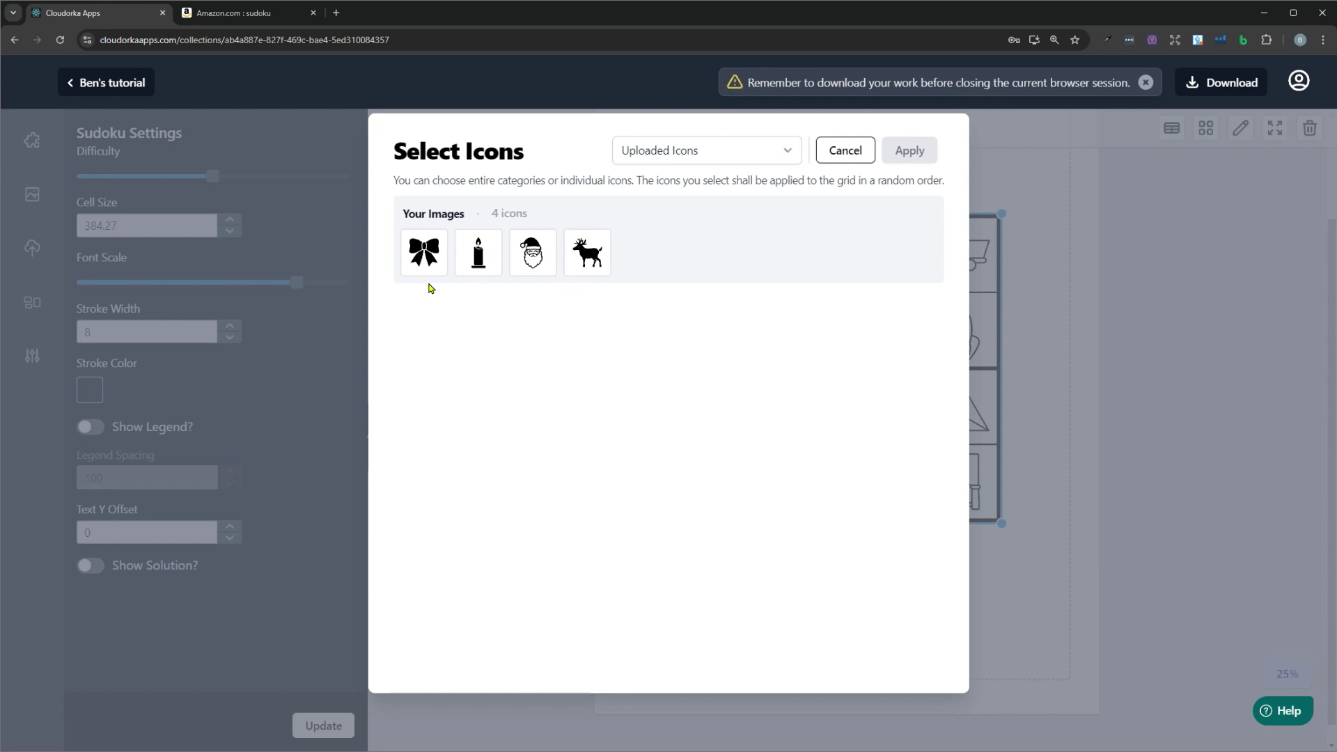
{"action": "left_click", "coordinate": [424, 252]}
{"action": "left_click", "coordinate": [478, 252]}
{"action": "left_click", "coordinate": [532, 252]}
{"action": "left_click", "coordinate": [597, 252]}
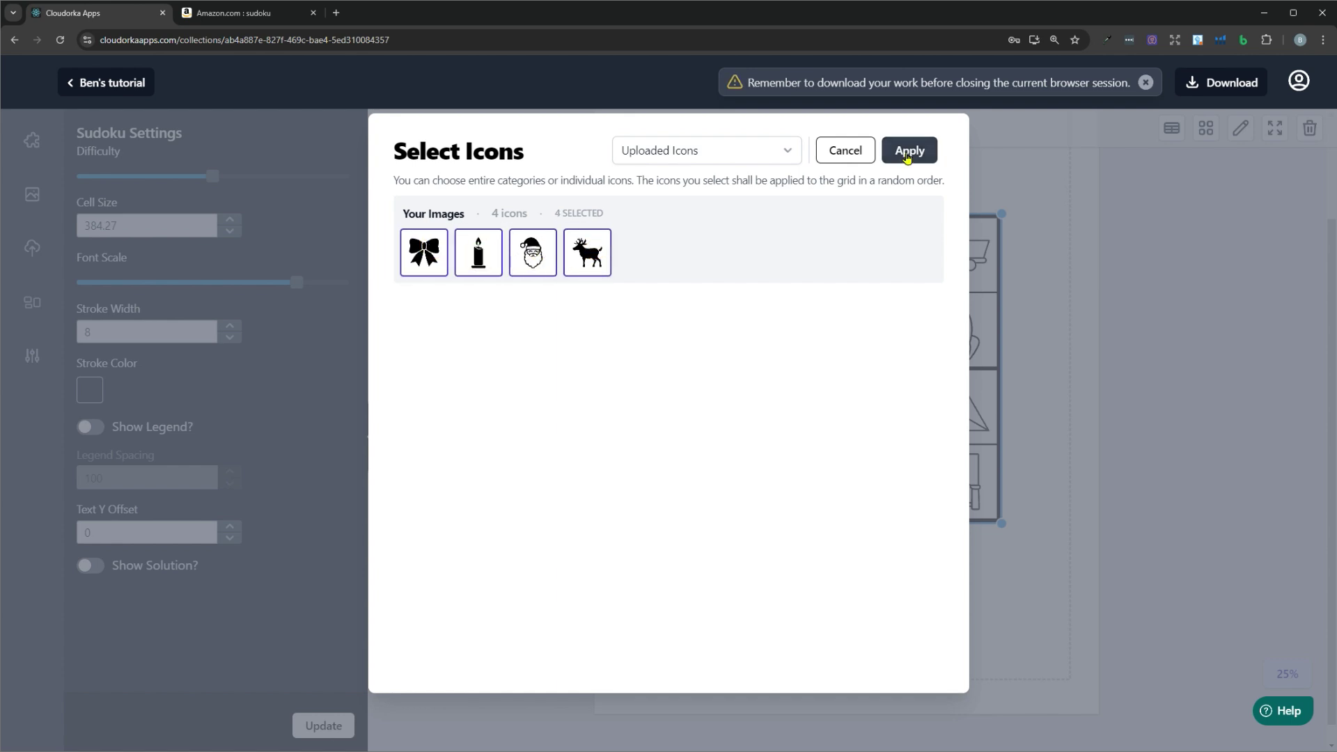
{"action": "left_click", "coordinate": [908, 151]}
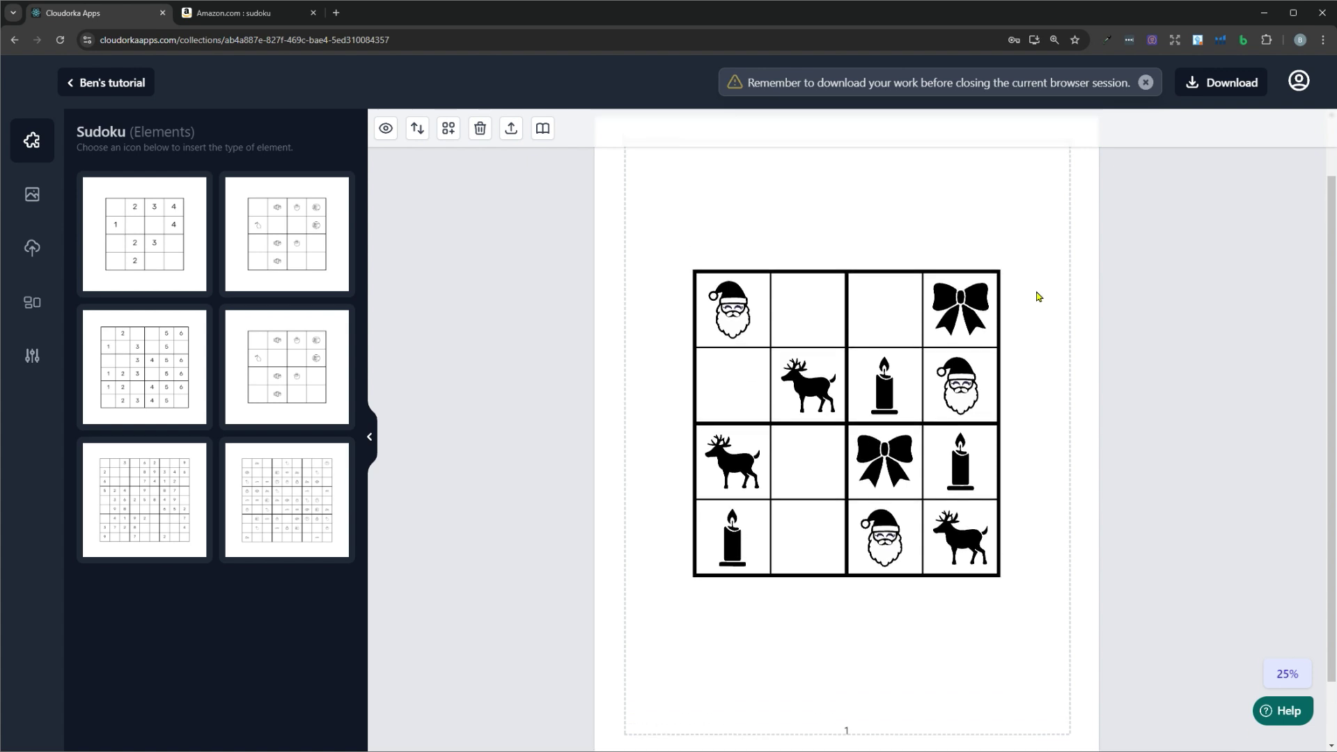
Duplicate page 1 with its custom-icon sudoku and compare the puzzles on both pages.
{"action": "left_click", "coordinate": [984, 388]}
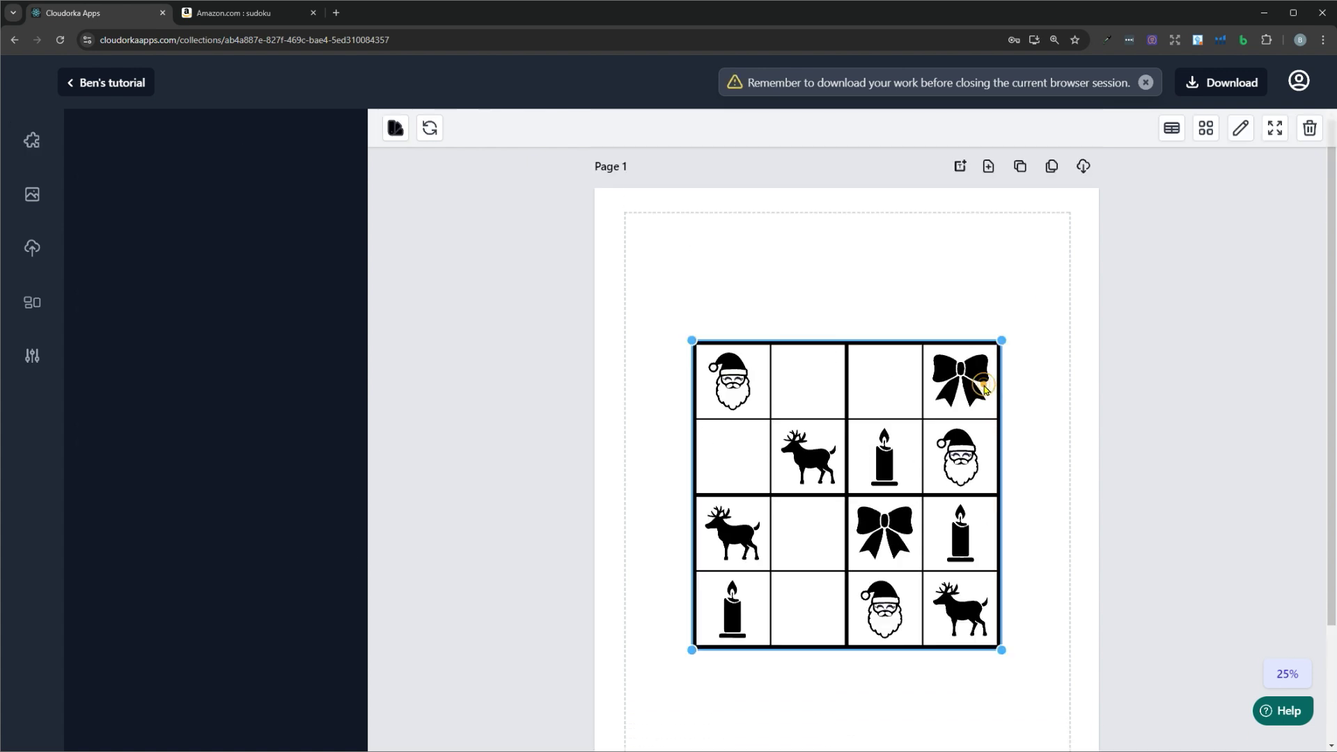
{"action": "left_click", "coordinate": [1020, 168]}
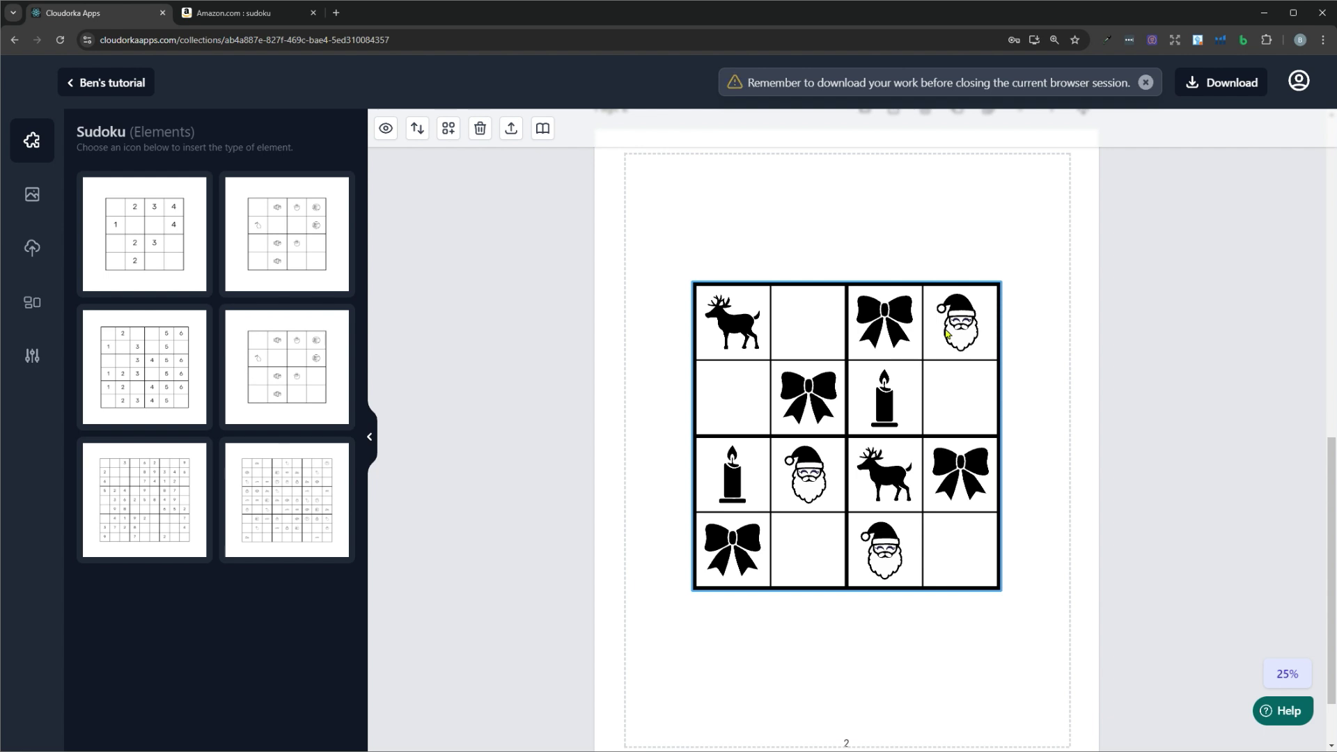
{"action": "scroll", "coordinate": [940, 238], "scroll_direction": "up", "scroll_amount": 5}
{"action": "scroll", "coordinate": [875, 298], "scroll_direction": "down", "scroll_amount": 4}
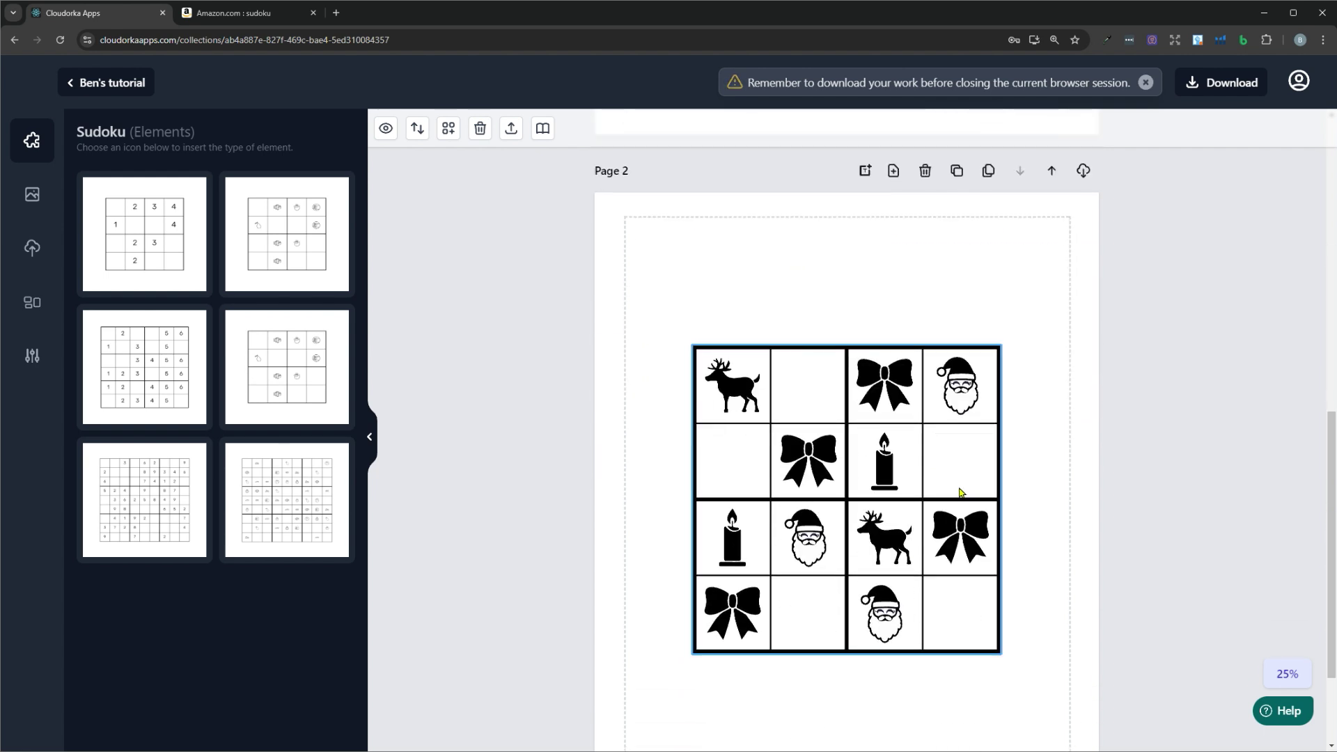
{"action": "scroll", "coordinate": [959, 488], "scroll_direction": "up", "scroll_amount": 7}
{"action": "scroll", "coordinate": [729, 187], "scroll_direction": "up", "scroll_amount": 1}
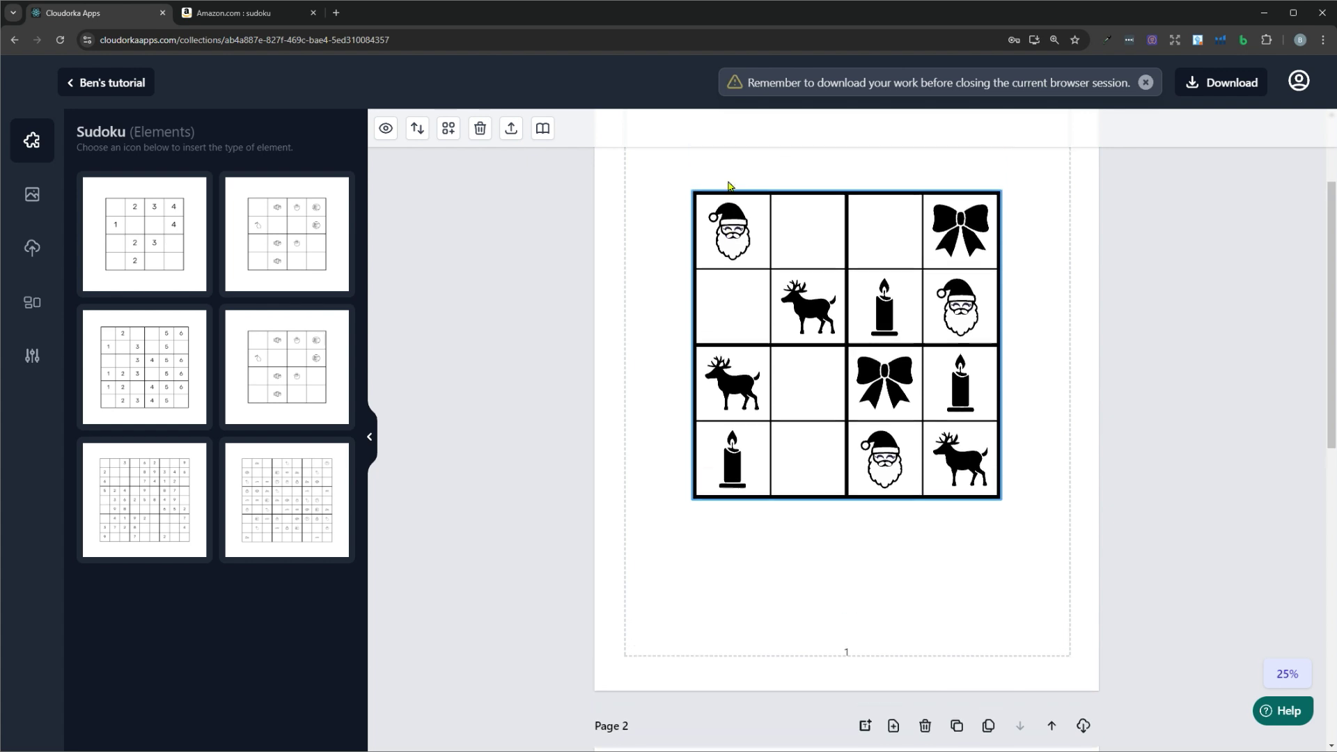
{"action": "scroll", "coordinate": [728, 209], "scroll_direction": "down", "scroll_amount": 4}
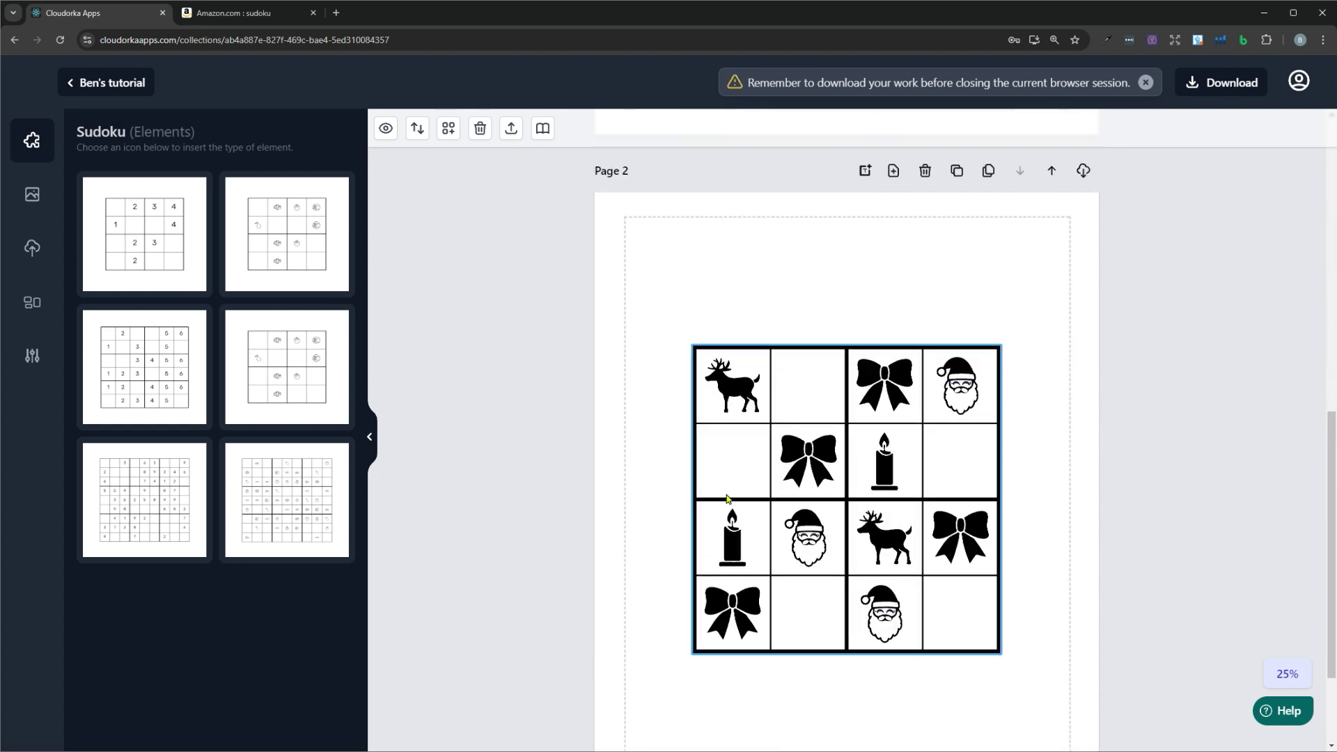
{"action": "scroll", "coordinate": [882, 610], "scroll_direction": "up", "scroll_amount": 4}
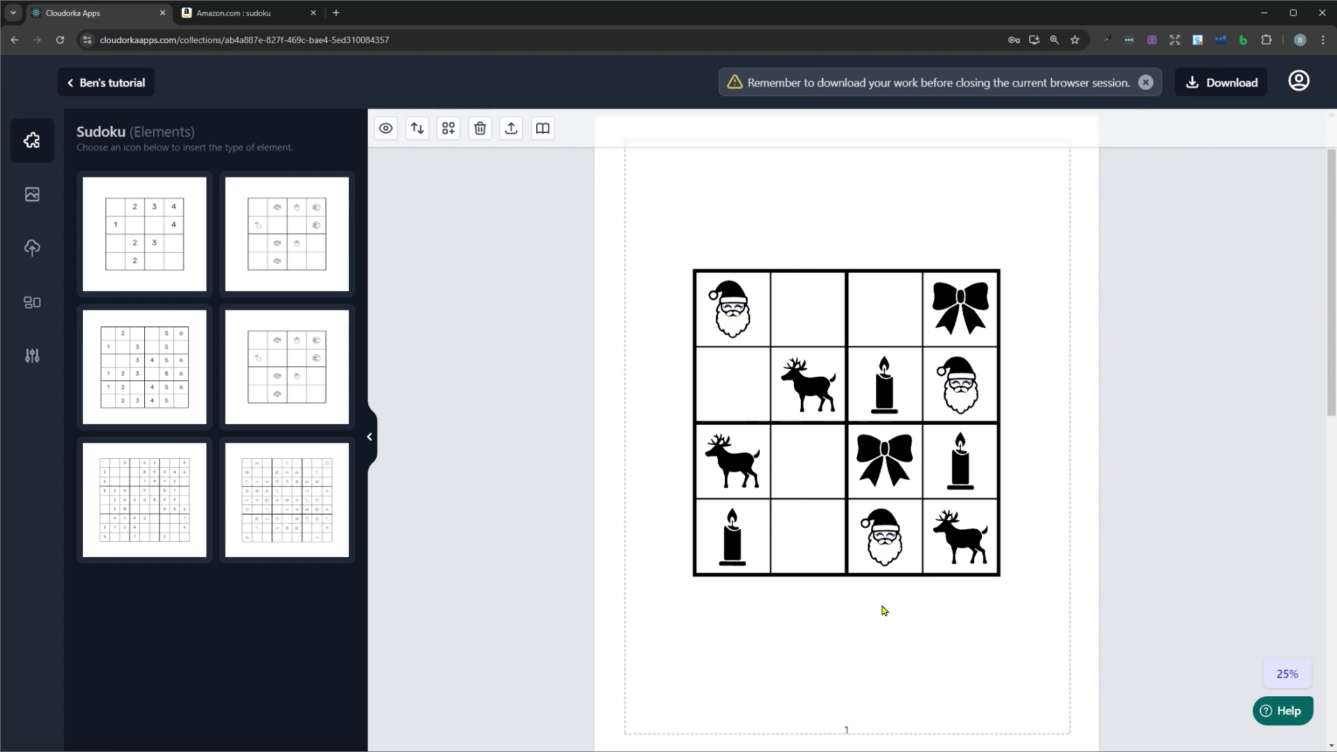
Enable the legend for the icon sudoku on page 1 and update the puzzle.
{"action": "left_click", "coordinate": [835, 395]}
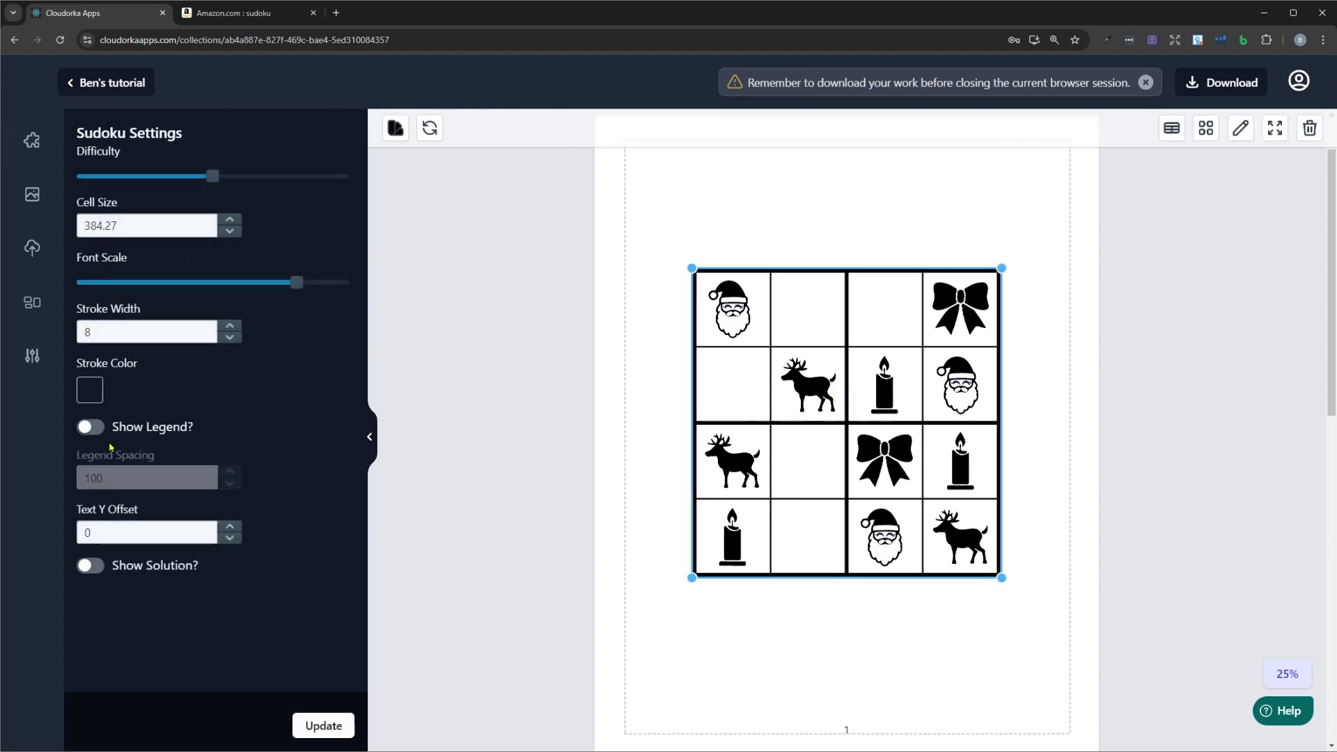
{"action": "left_click", "coordinate": [84, 427]}
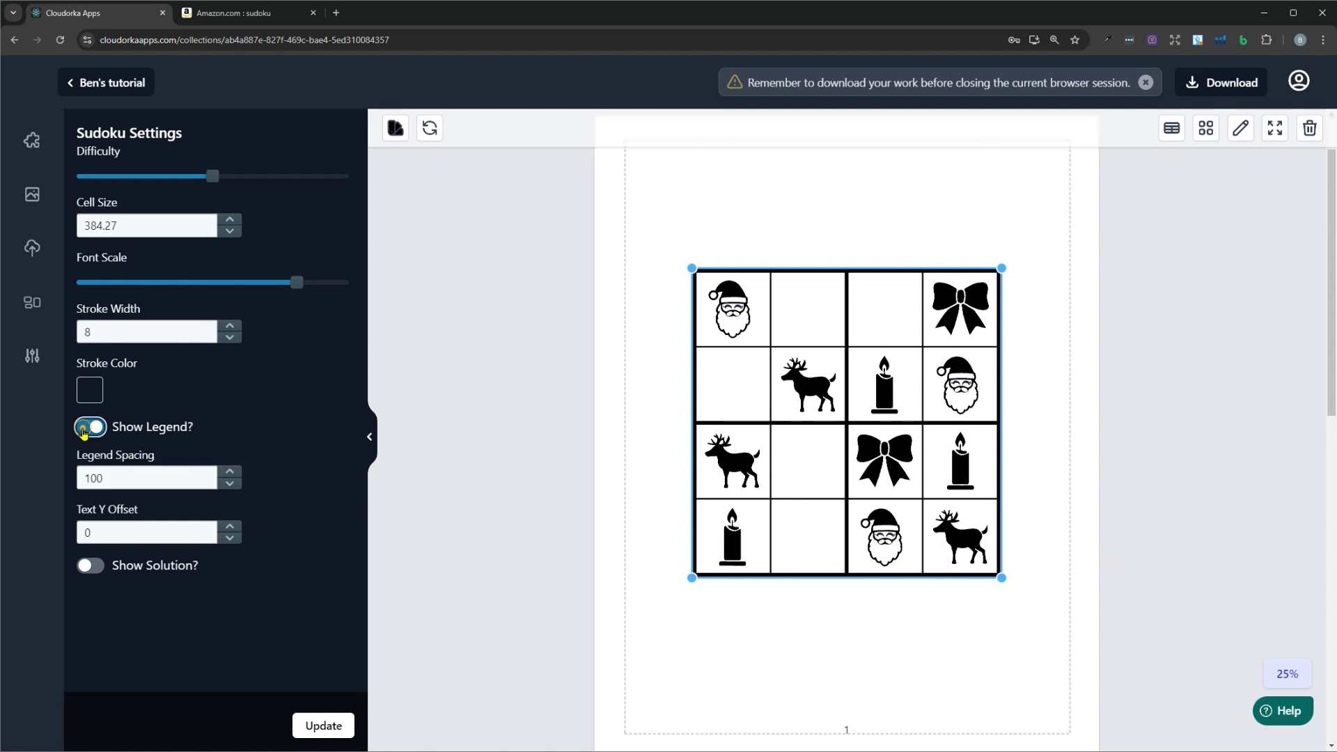
{"action": "left_click", "coordinate": [325, 727]}
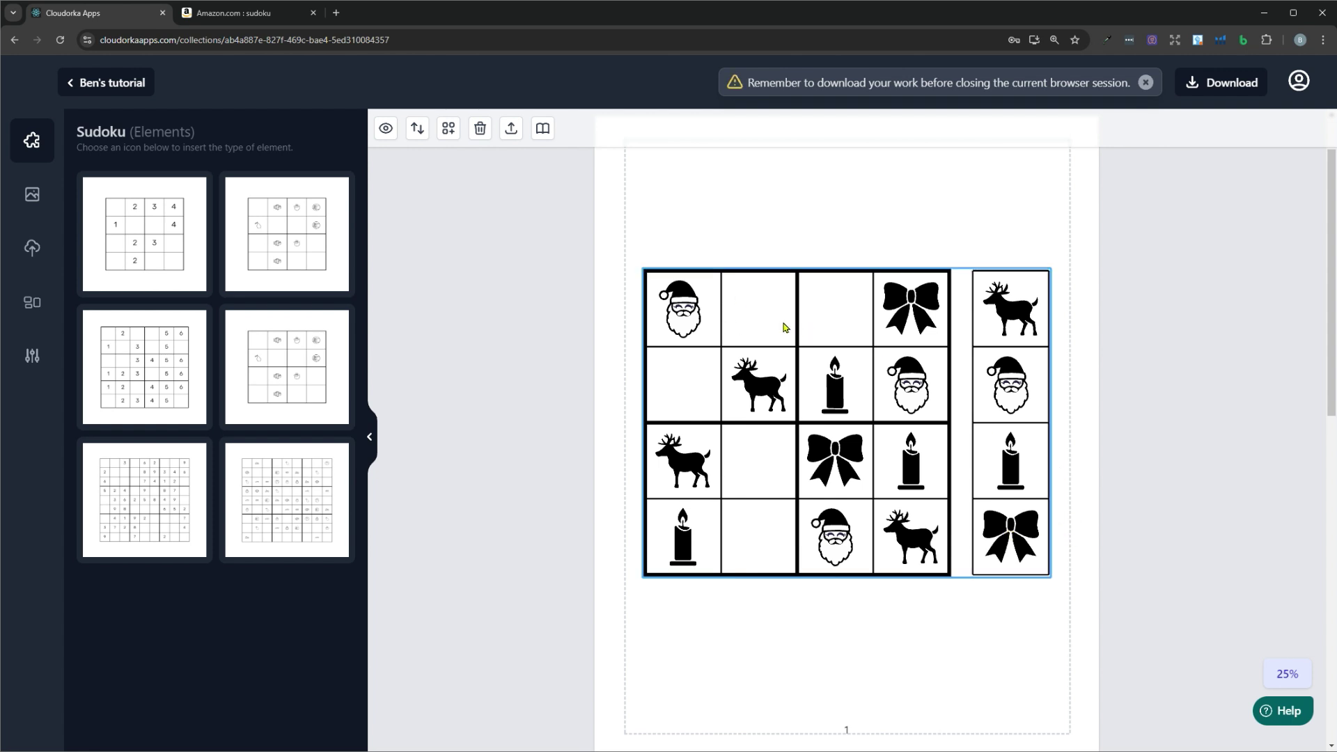
{"action": "left_click", "coordinate": [824, 288]}
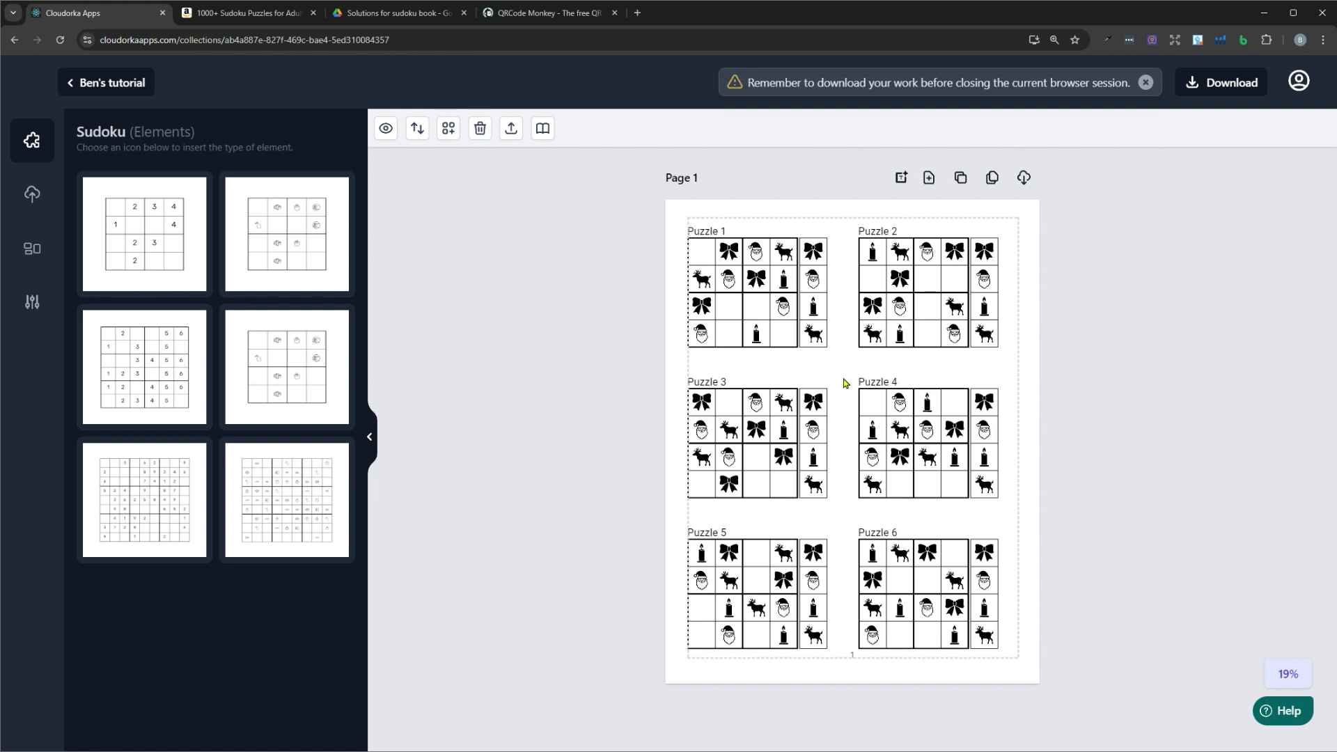
Choose the 6-puzzle layout without a title in the Grid Creator for Puzzle 1, and deselect the puzzle.
{"action": "left_click", "coordinate": [832, 337]}
{"action": "left_click", "coordinate": [1205, 127]}
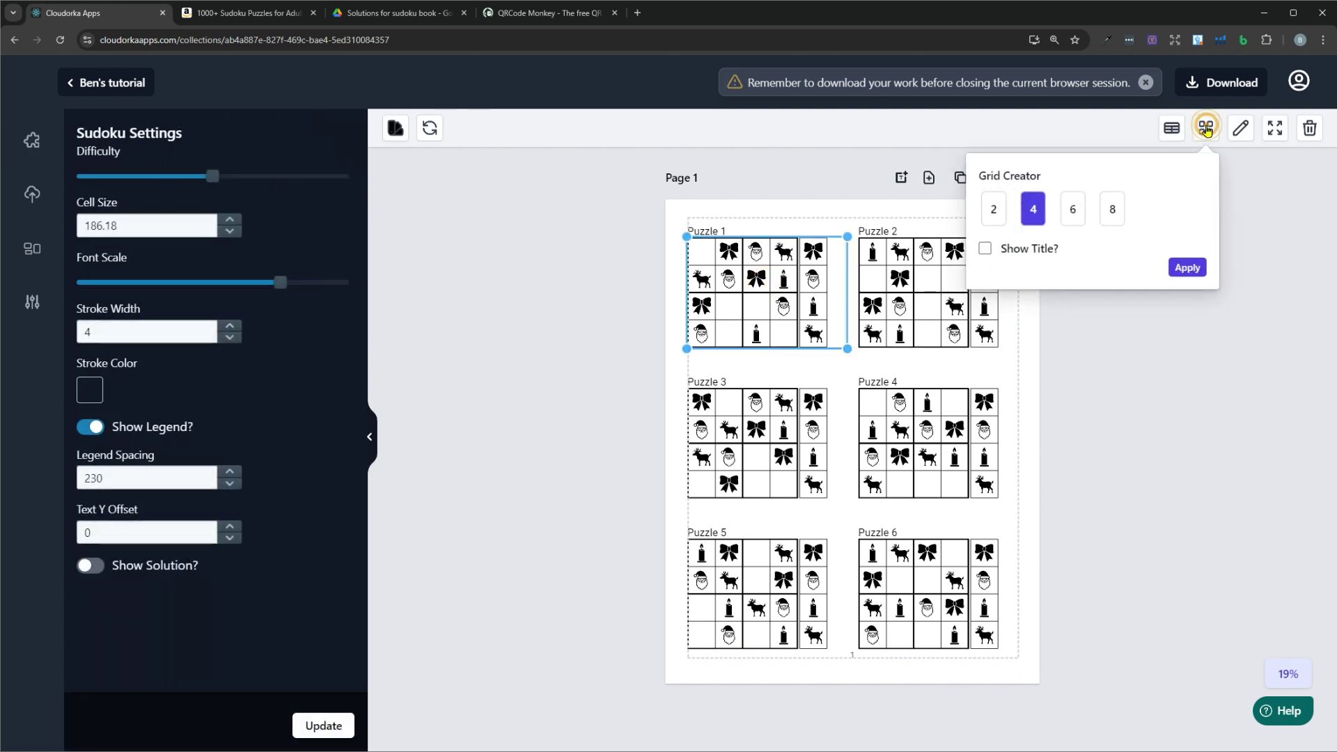
{"action": "left_click", "coordinate": [1072, 213]}
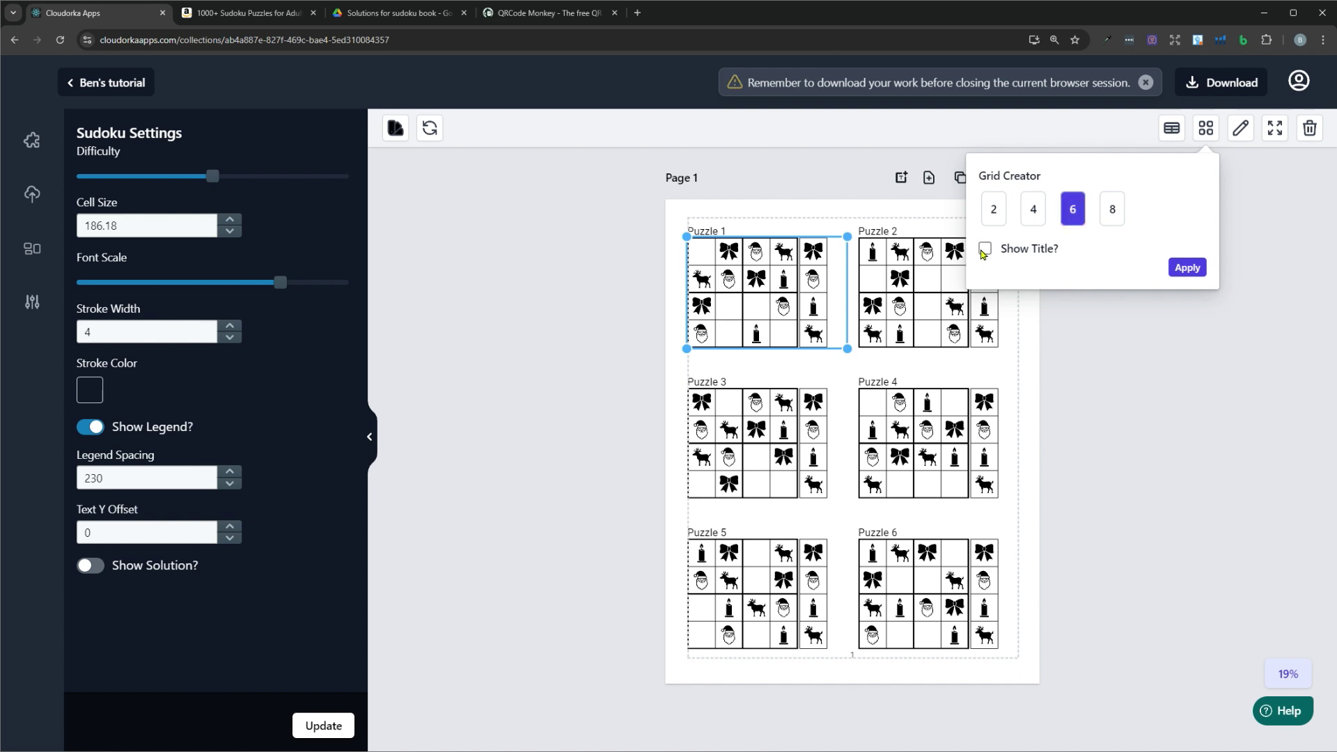
{"action": "left_click", "coordinate": [1189, 269]}
{"action": "left_click", "coordinate": [1128, 339]}
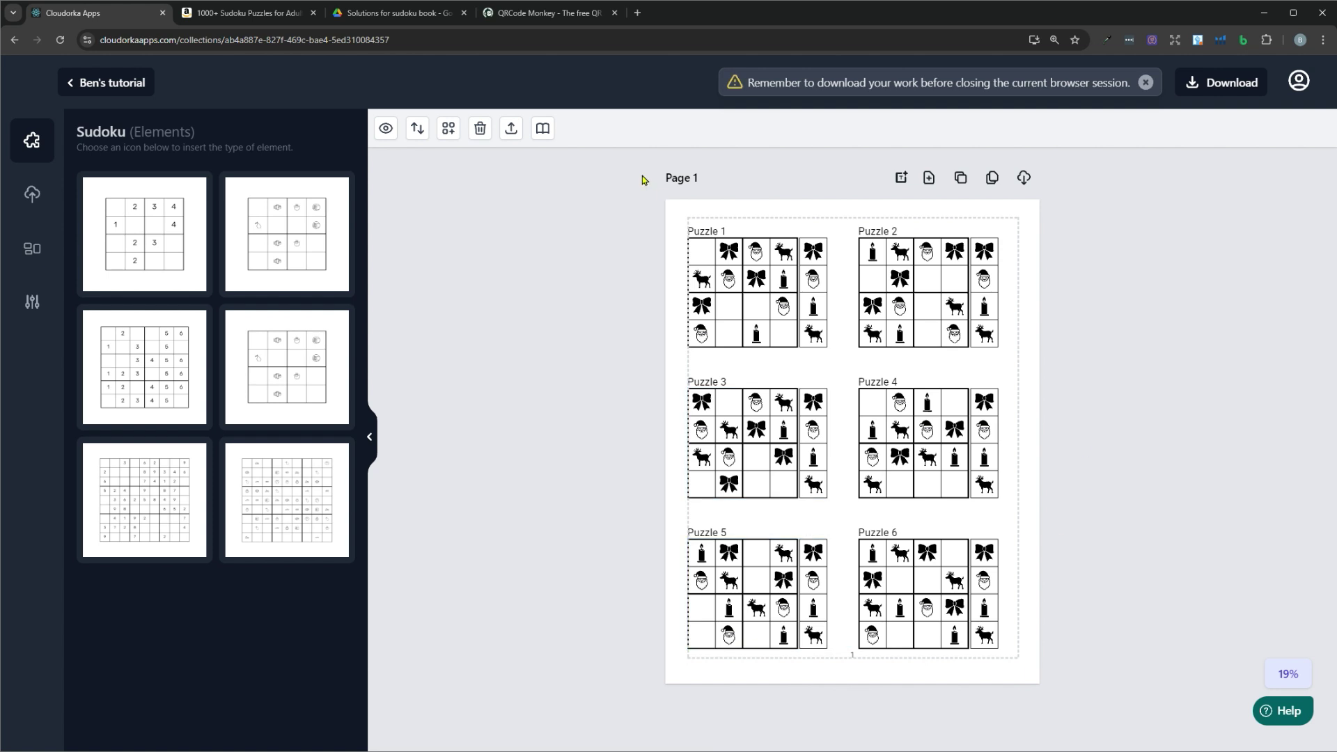
{"action": "left_click", "coordinate": [541, 131]}
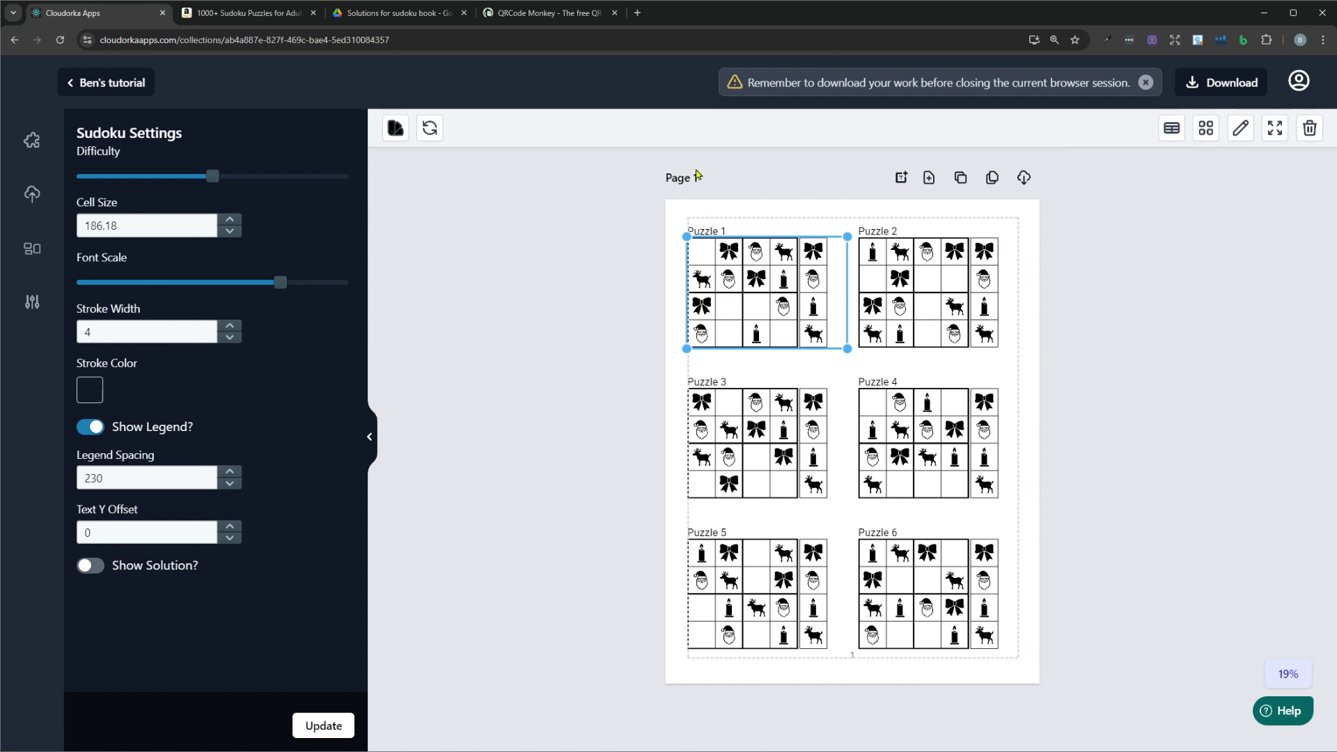
{"action": "left_click", "coordinate": [574, 198]}
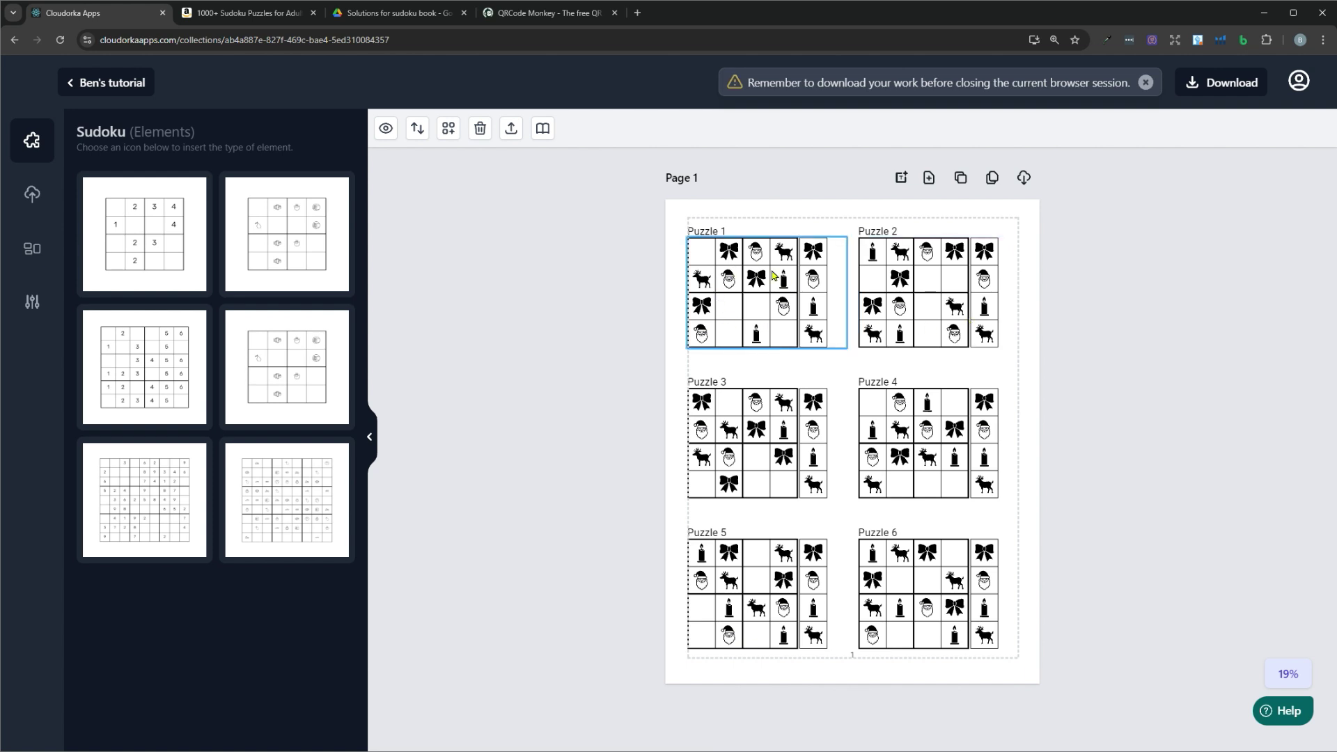
Delete all pages of the book and insert a 9 x 9 number sudoku on the empty page 1.
{"action": "left_click", "coordinate": [480, 128]}
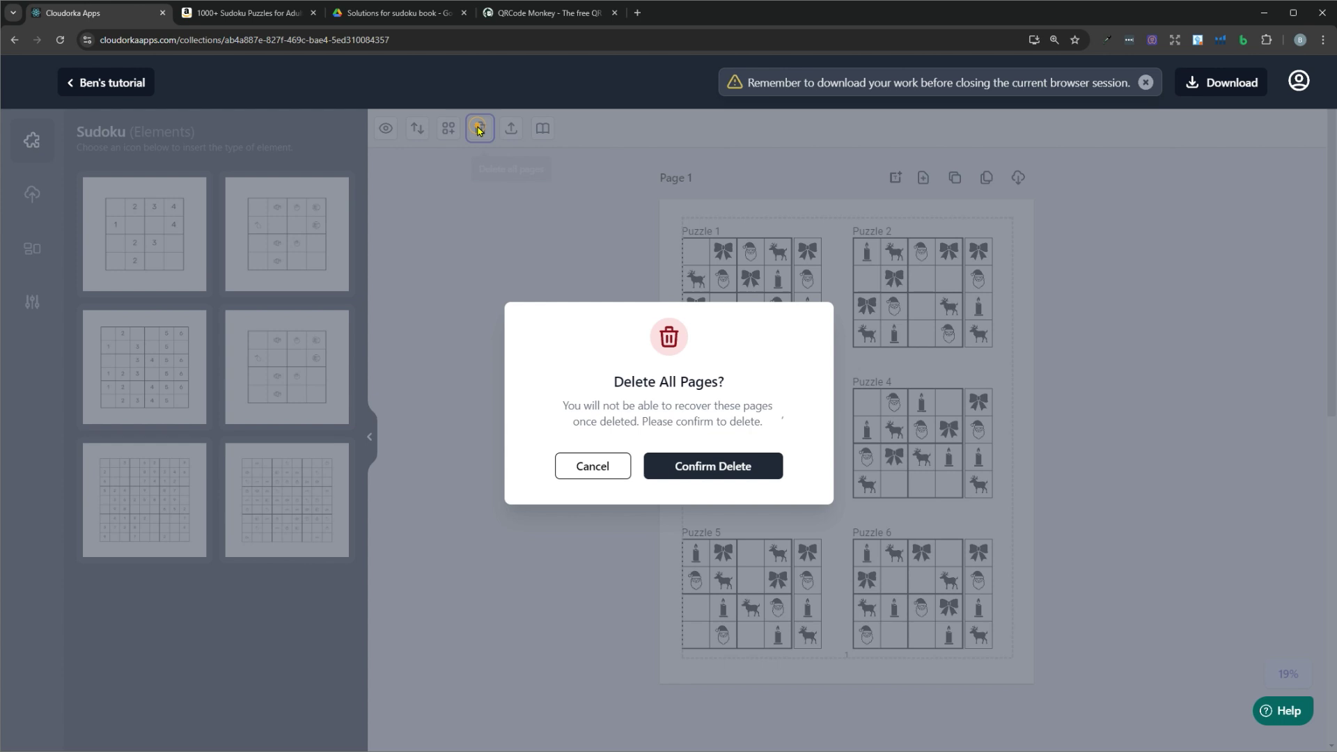
{"action": "left_click", "coordinate": [719, 462]}
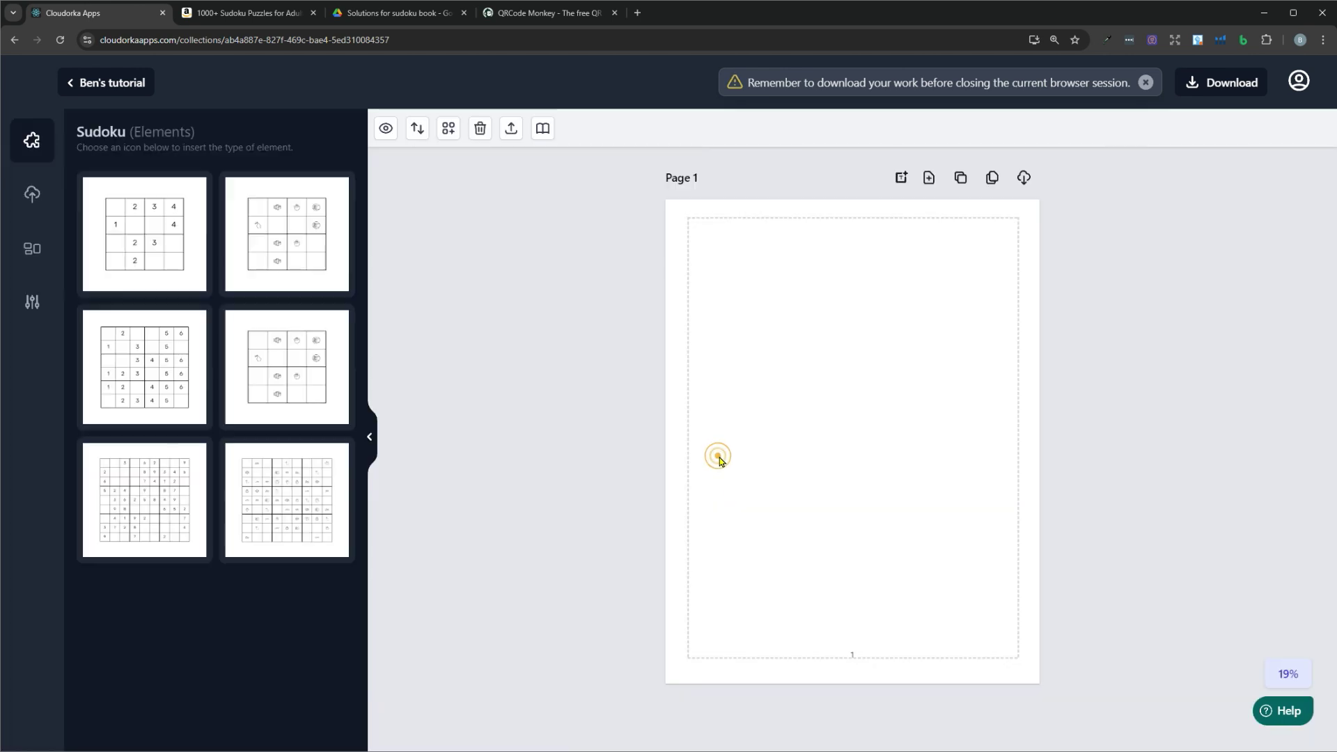
{"action": "left_click", "coordinate": [167, 506]}
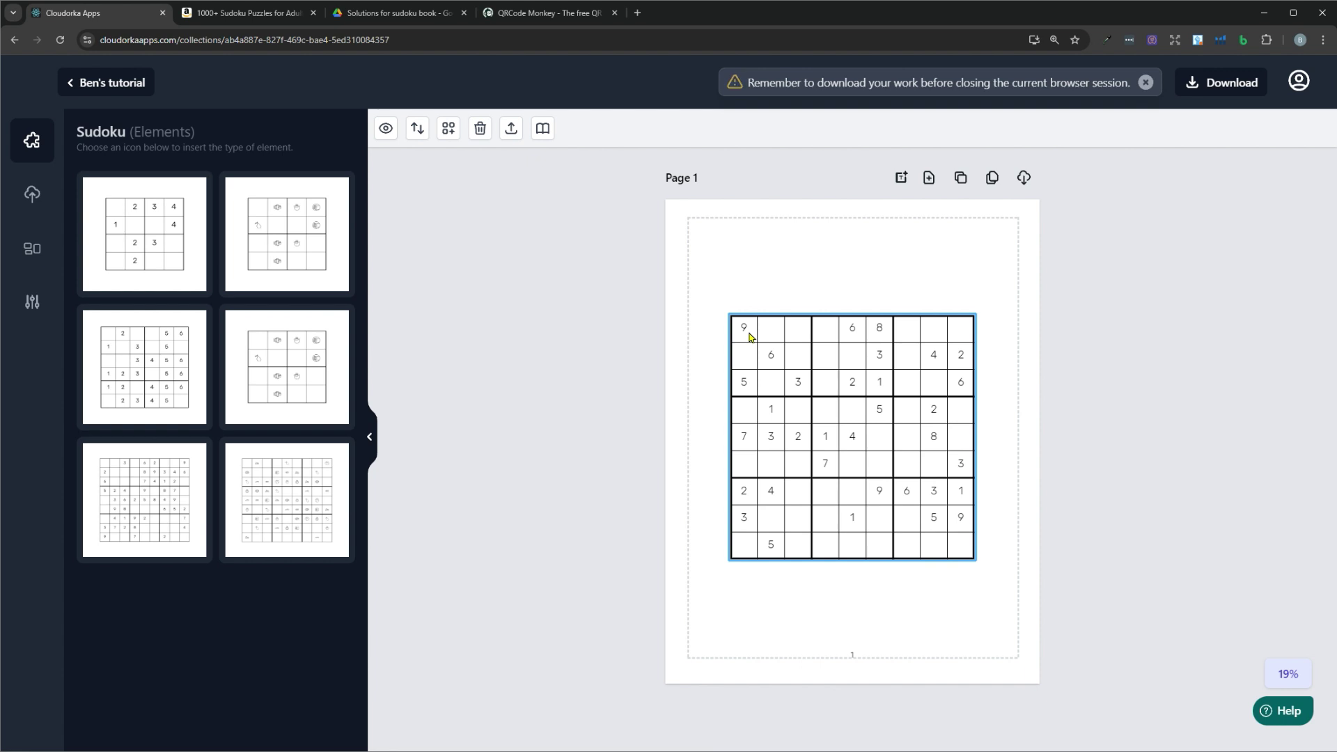
Find the Poppins fonts and set the 9 x 9 sudoku's number font to Poppins Bold.
{"action": "left_click", "coordinate": [783, 359]}
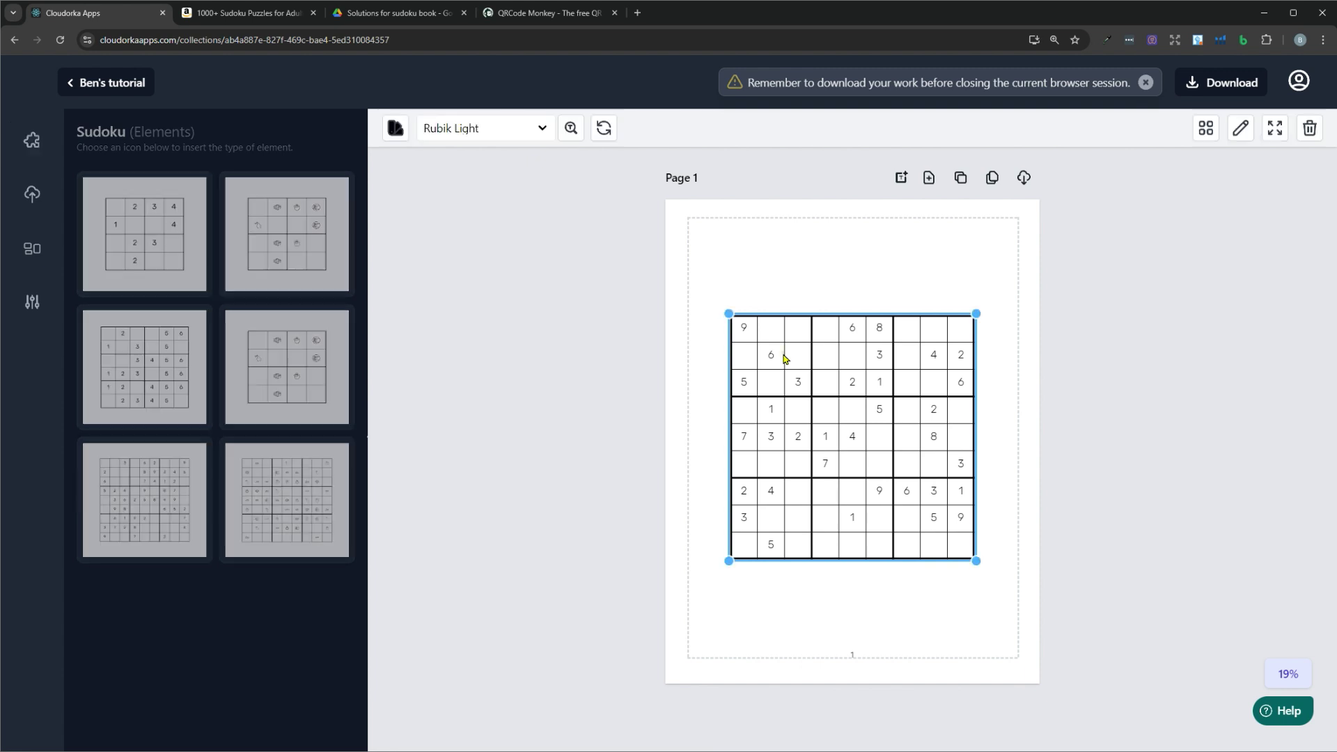
{"action": "left_click", "coordinate": [458, 130]}
{"action": "key", "text": "BackSpace"}
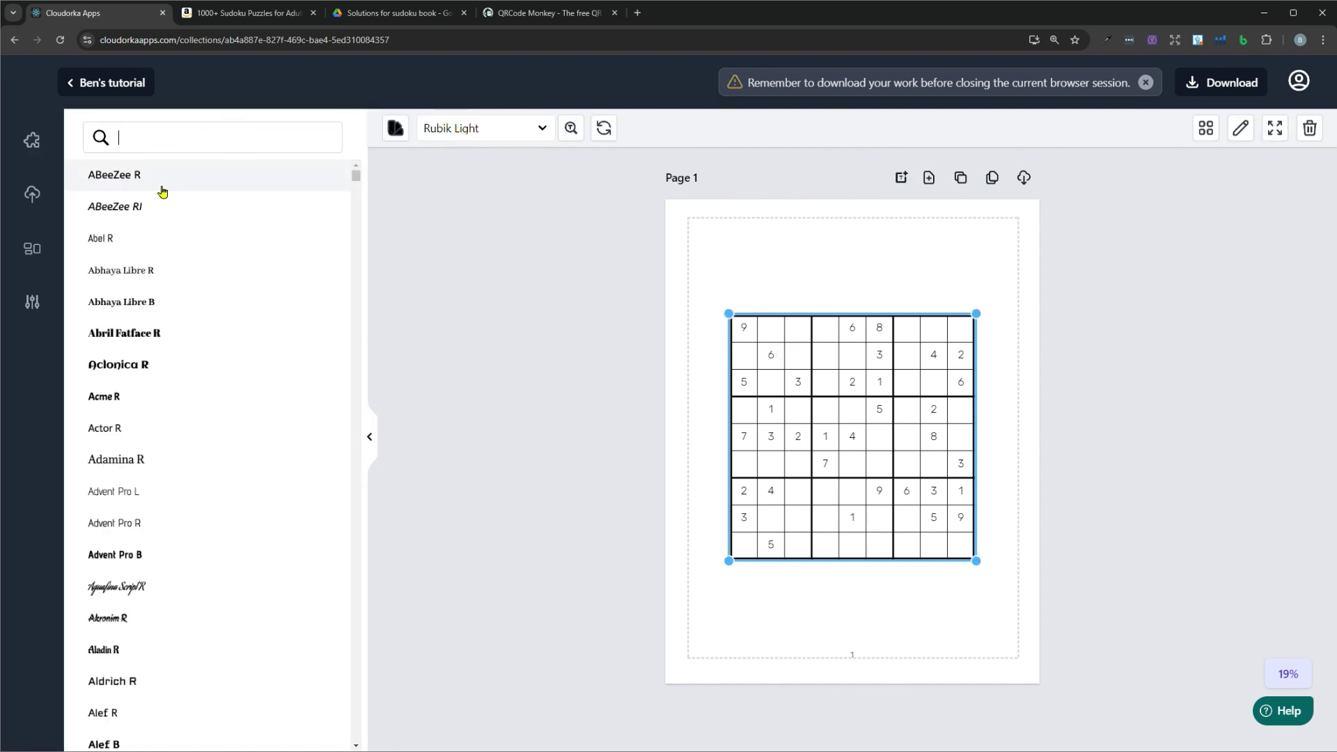
{"action": "scroll", "coordinate": [177, 182], "scroll_direction": "down", "scroll_amount": 10}
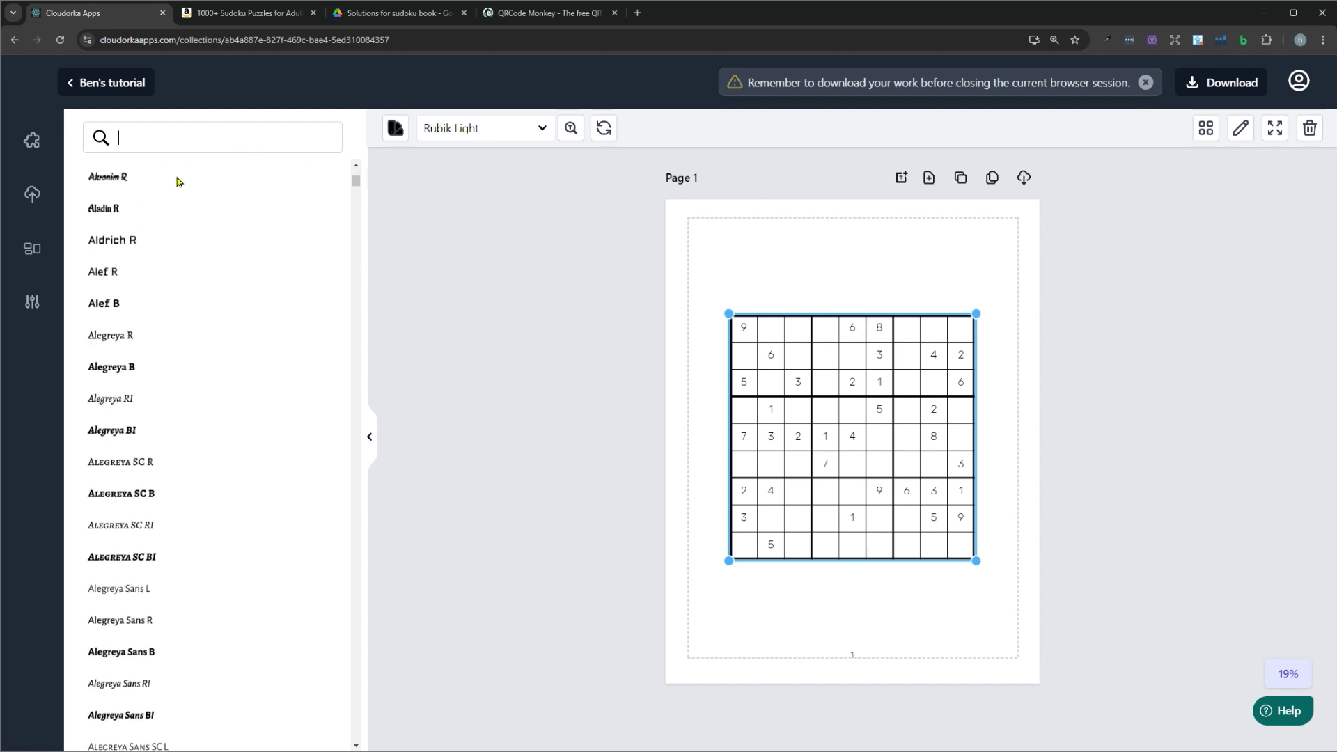
{"action": "scroll", "coordinate": [177, 182], "scroll_direction": "up", "scroll_amount": 10}
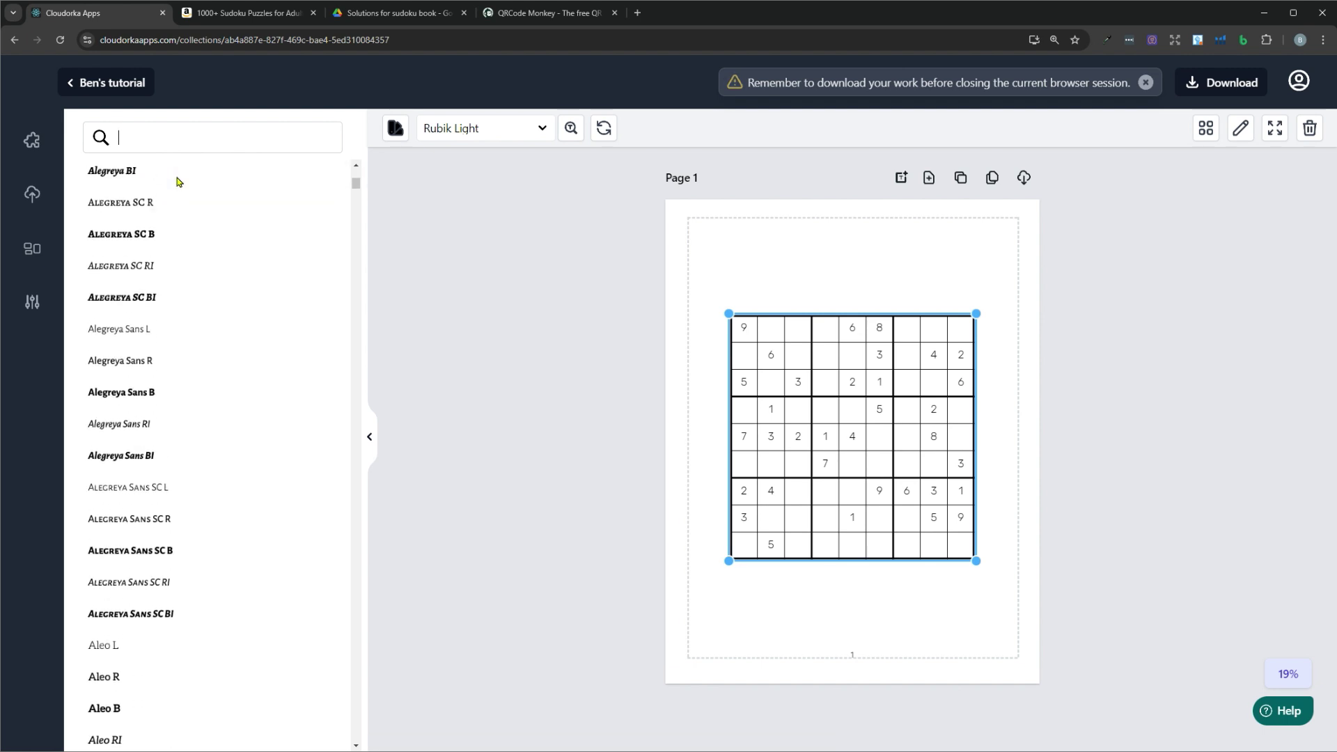
{"action": "scroll", "coordinate": [177, 182], "scroll_direction": "up", "scroll_amount": 1}
{"action": "type", "text": "PO"}
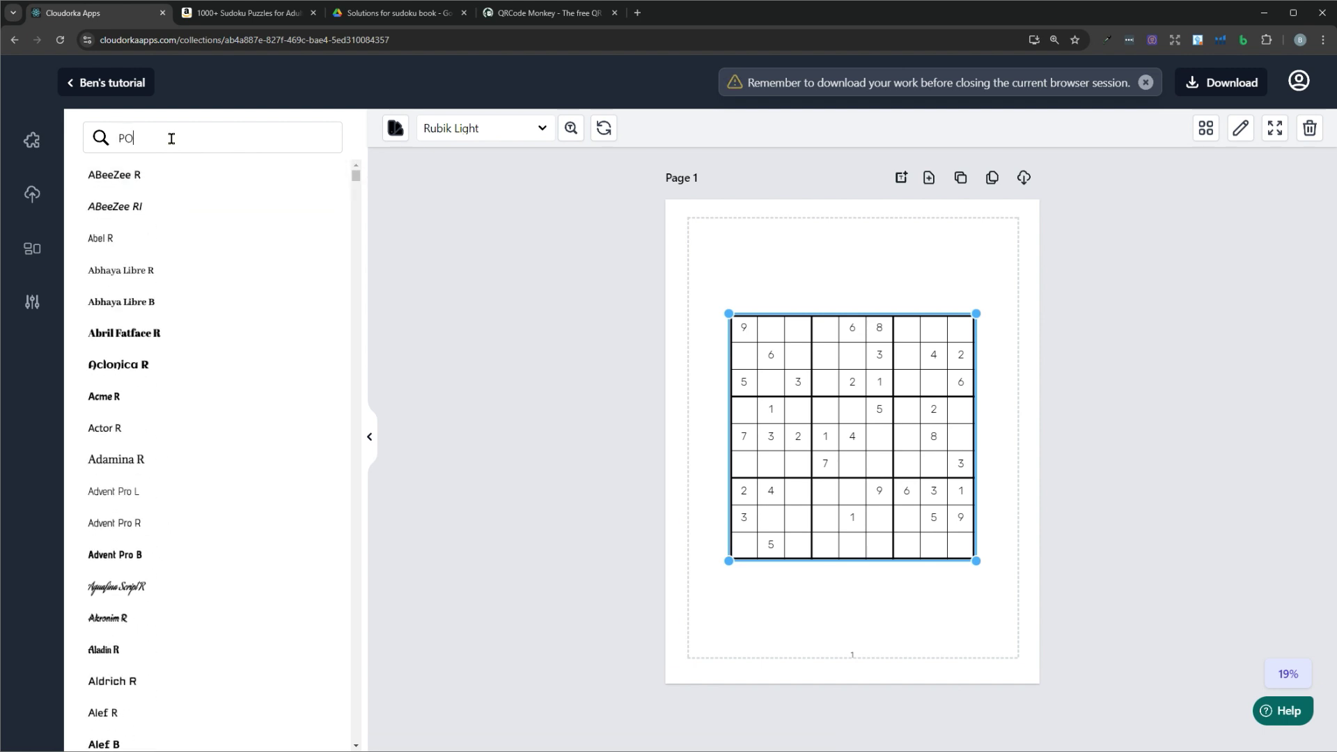
{"action": "type", "text": "PPIN"}
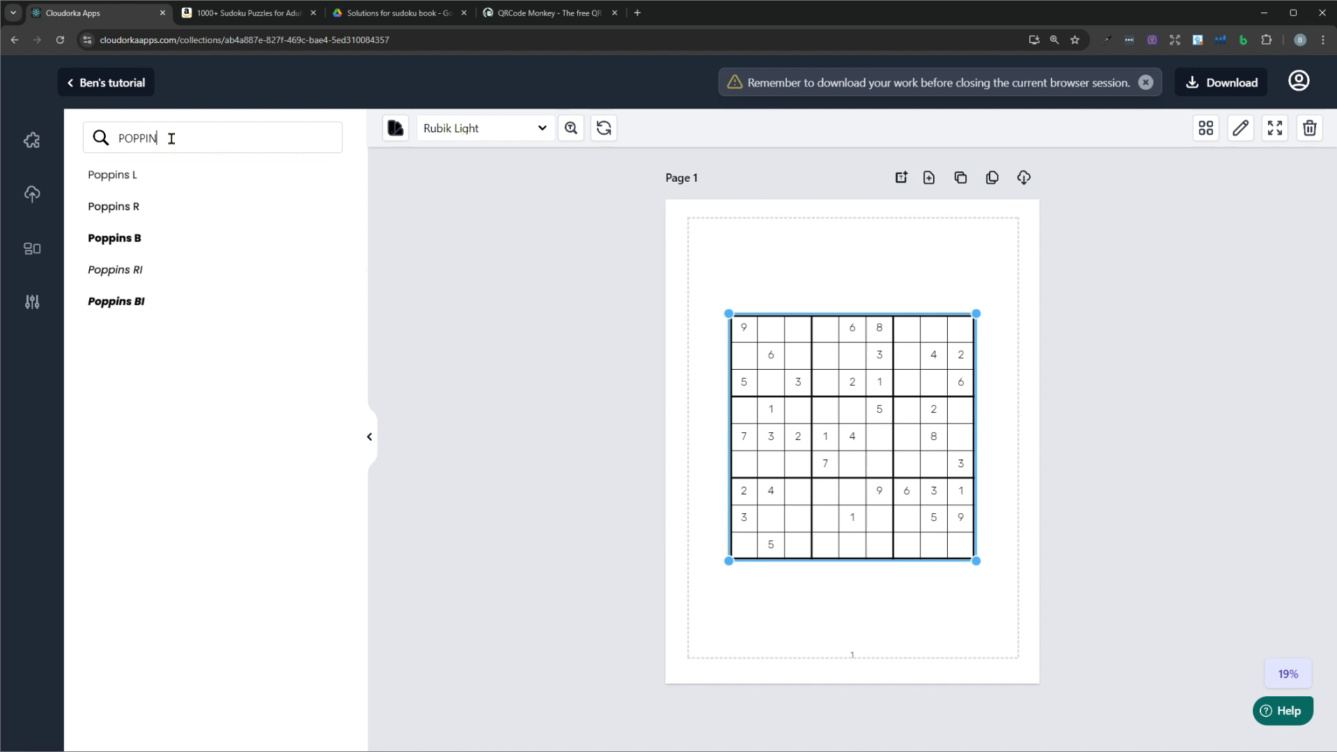
{"action": "left_click", "coordinate": [153, 238]}
{"action": "left_click", "coordinate": [844, 378]}
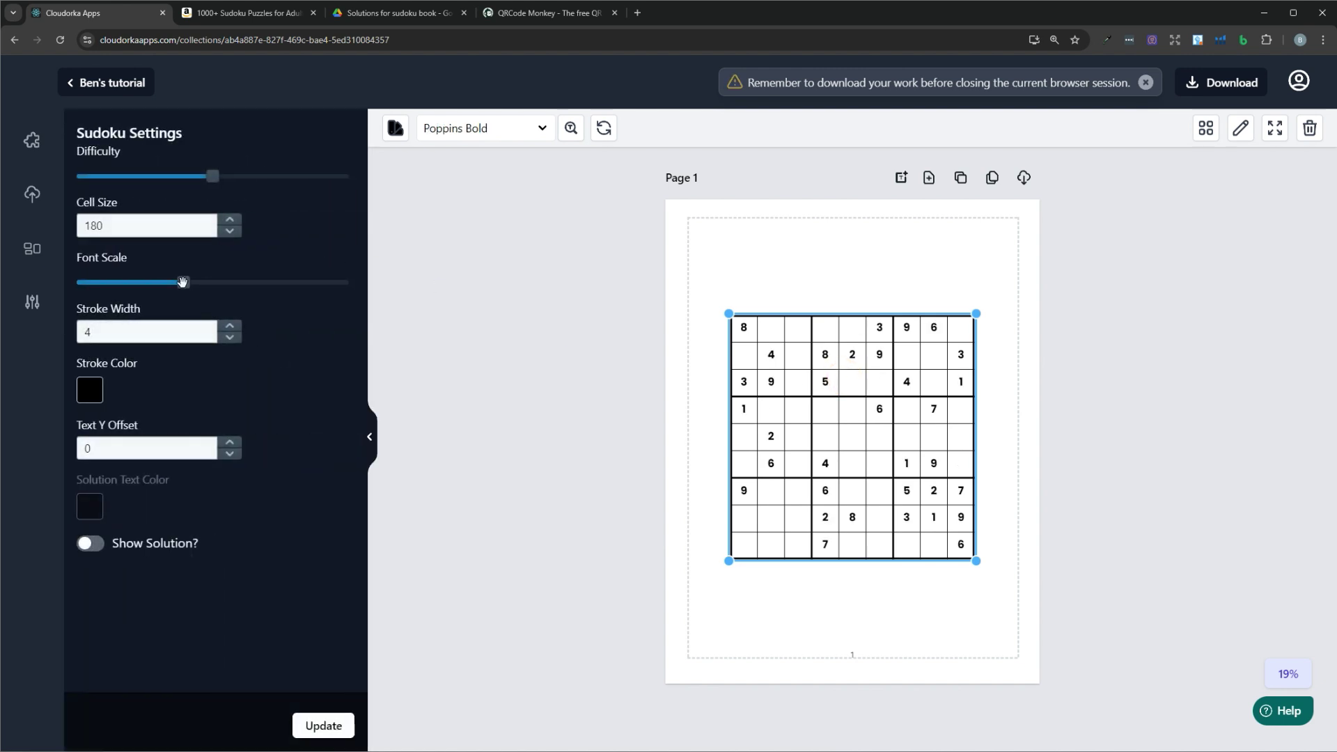
Increase the 9 x 9 sudoku's font scale to about three fifths of its range, update the puzzle, and check the number placement.
{"action": "left_click_drag", "start_coordinate": [182, 281], "coordinate": [244, 282]}
{"action": "left_click", "coordinate": [332, 728]}
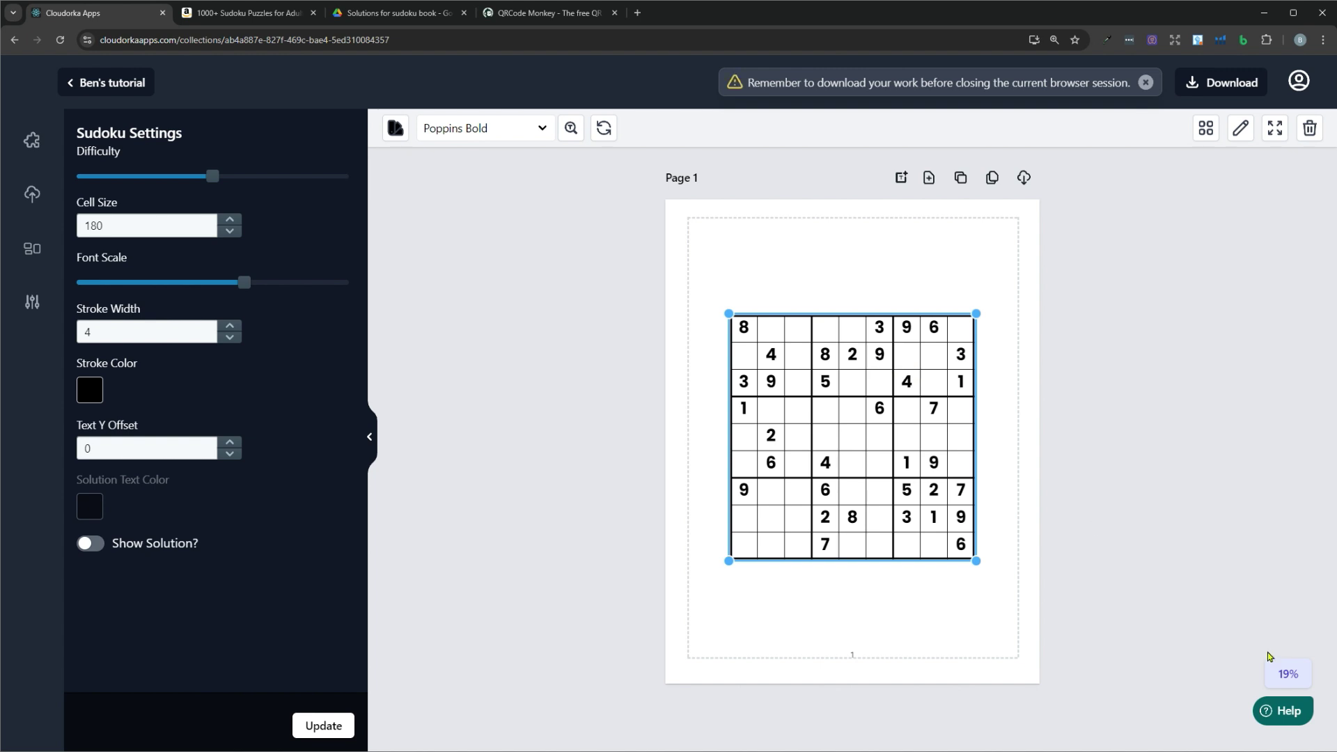
{"action": "left_click", "coordinate": [1287, 673]}
{"action": "left_click", "coordinate": [1281, 495]}
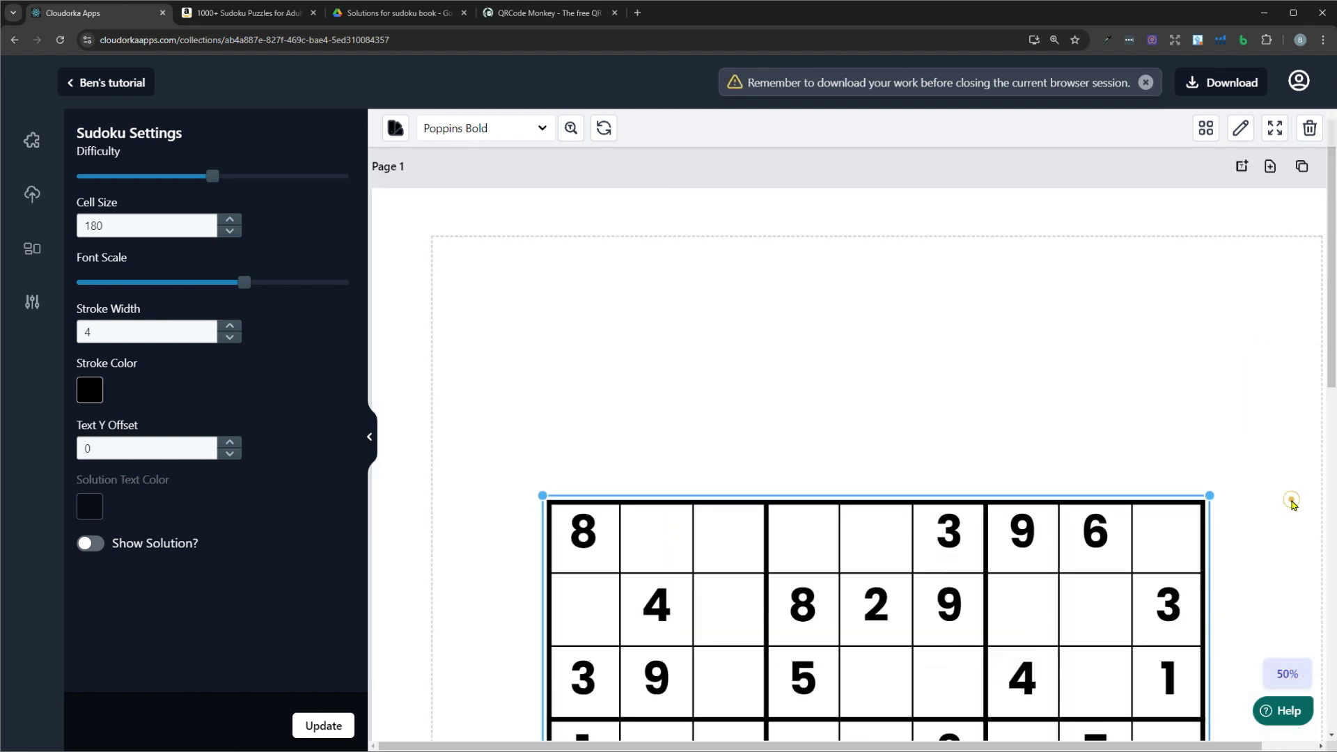
{"action": "left_click", "coordinate": [1084, 382]}
{"action": "scroll", "coordinate": [1044, 334], "scroll_direction": "down", "scroll_amount": 3}
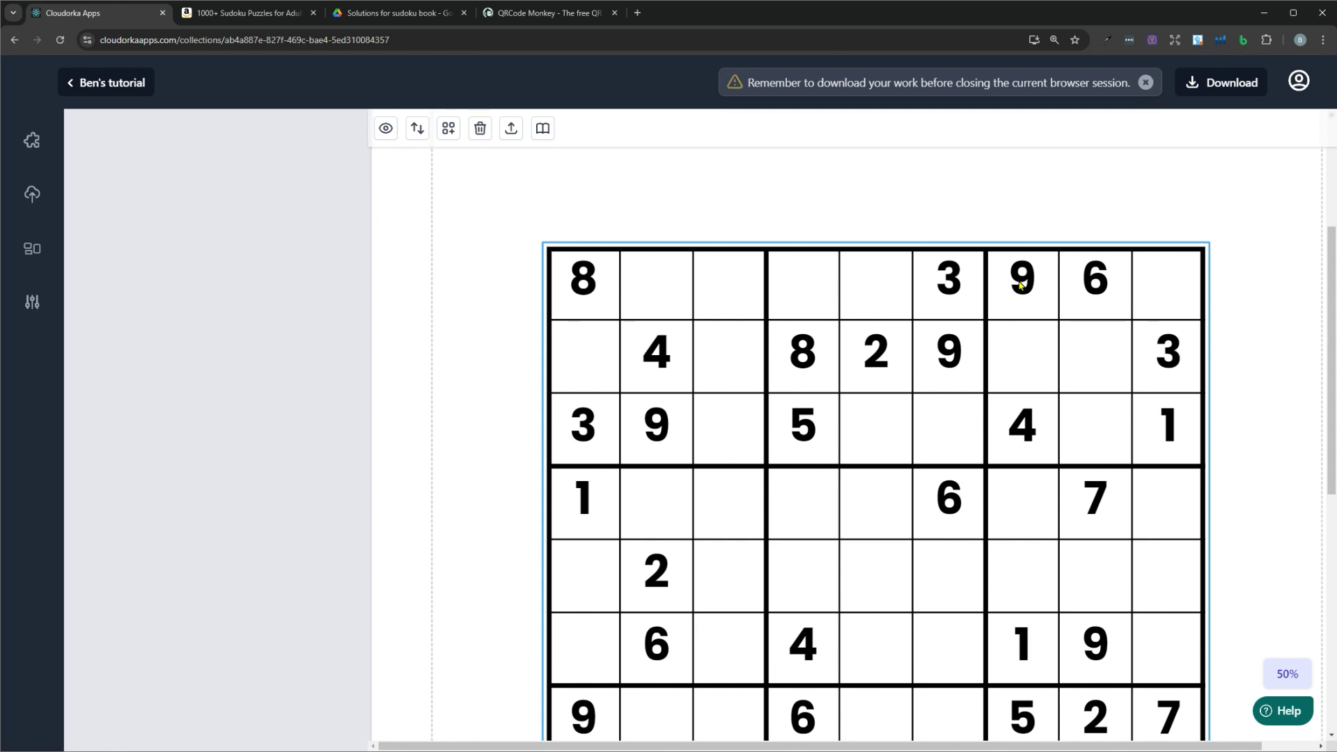
Set the Text Y Offset of the 9 x 9 sudoku to 17 to centre the numbers vertically in their cells.
{"action": "left_click", "coordinate": [790, 332]}
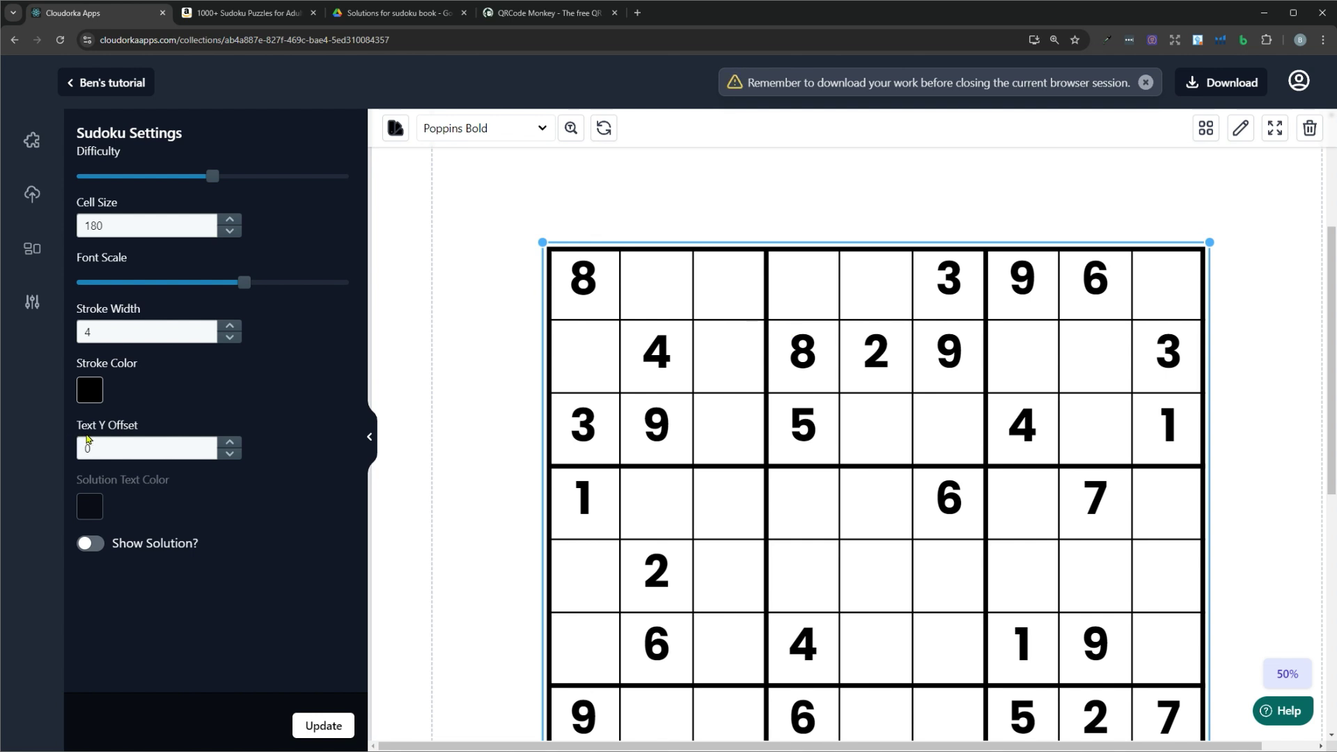
{"action": "left_click_drag", "start_coordinate": [107, 448], "coordinate": [77, 452]}
{"action": "type", "text": "13"}
{"action": "key", "text": "Return"}
{"action": "left_click", "coordinate": [171, 447]}
{"action": "key", "text": "BackSpace"}
{"action": "type", "text": "5"}
{"action": "key", "text": "Return"}
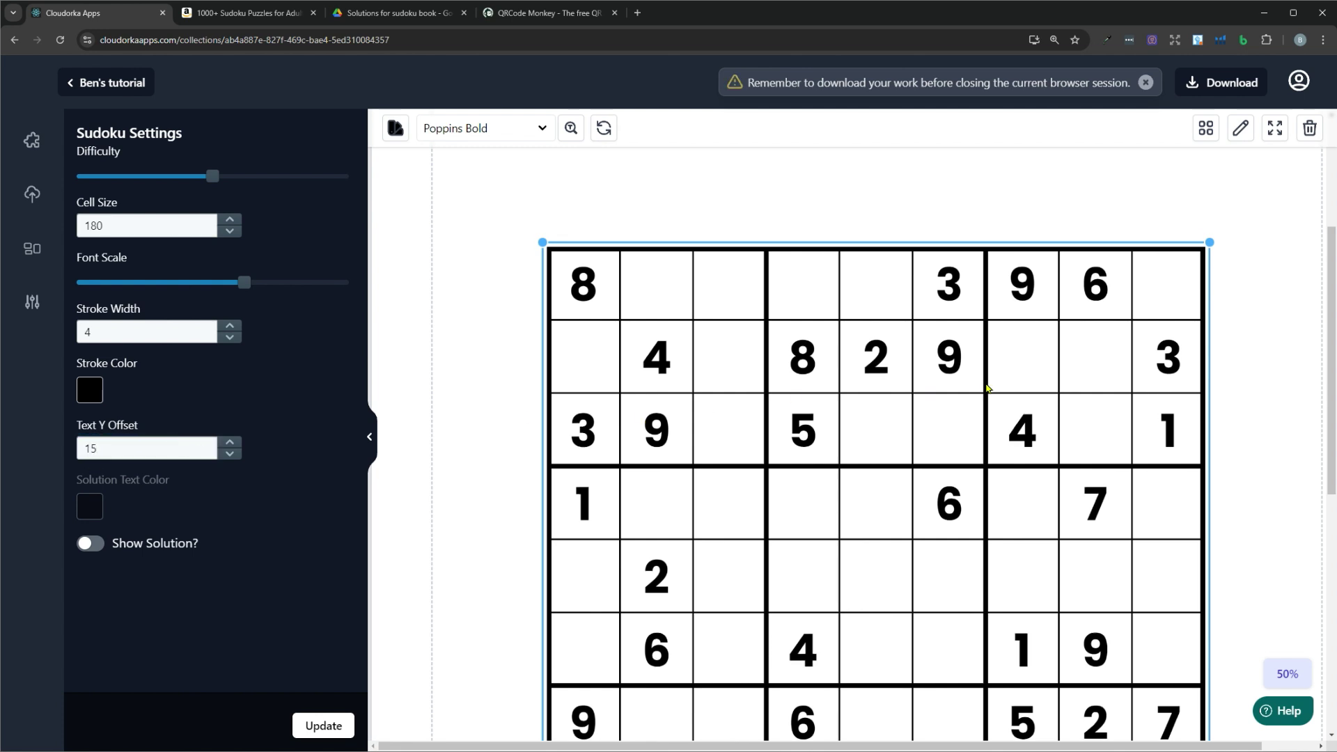
{"action": "key", "text": "Up"}
{"action": "key", "text": "Up"}
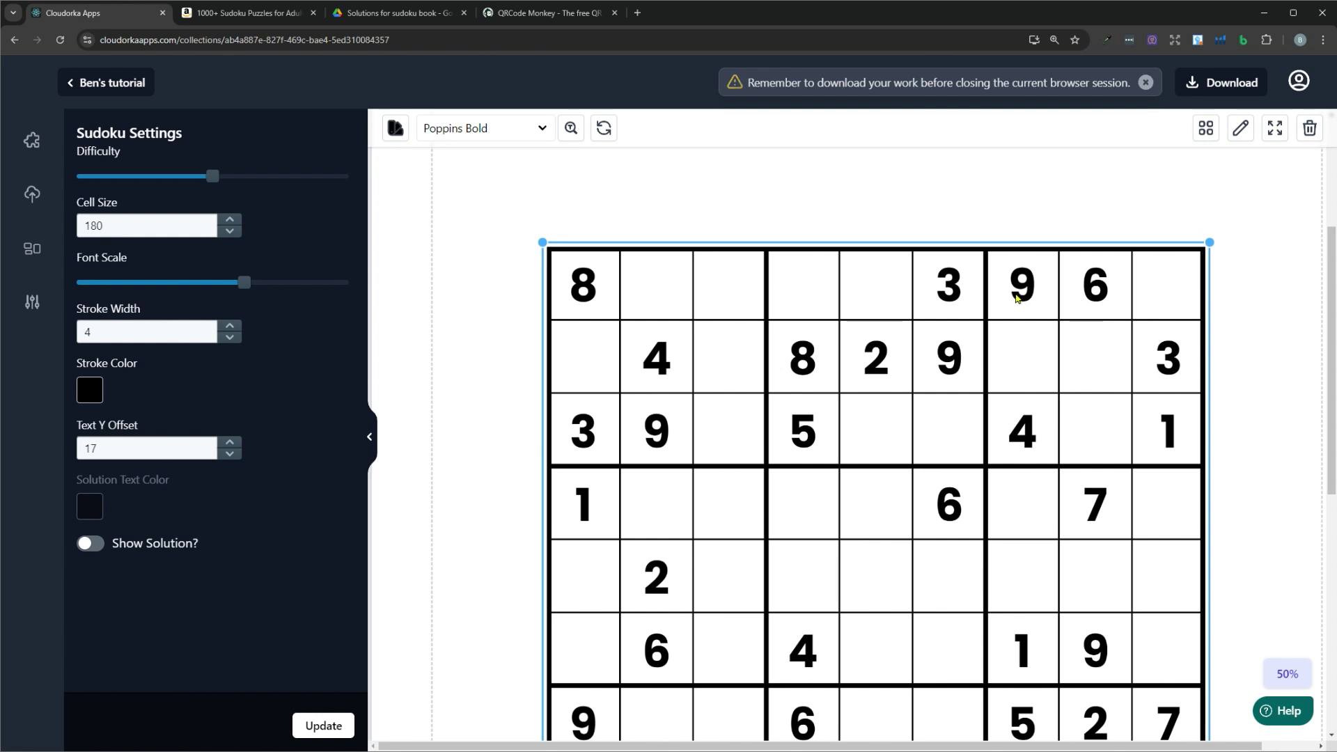
Apply the 6-puzzle layout with titles shown to the sudoku on page 1 using the Grid Creator.
{"action": "scroll", "coordinate": [1026, 310], "scroll_direction": "down", "scroll_amount": 5}
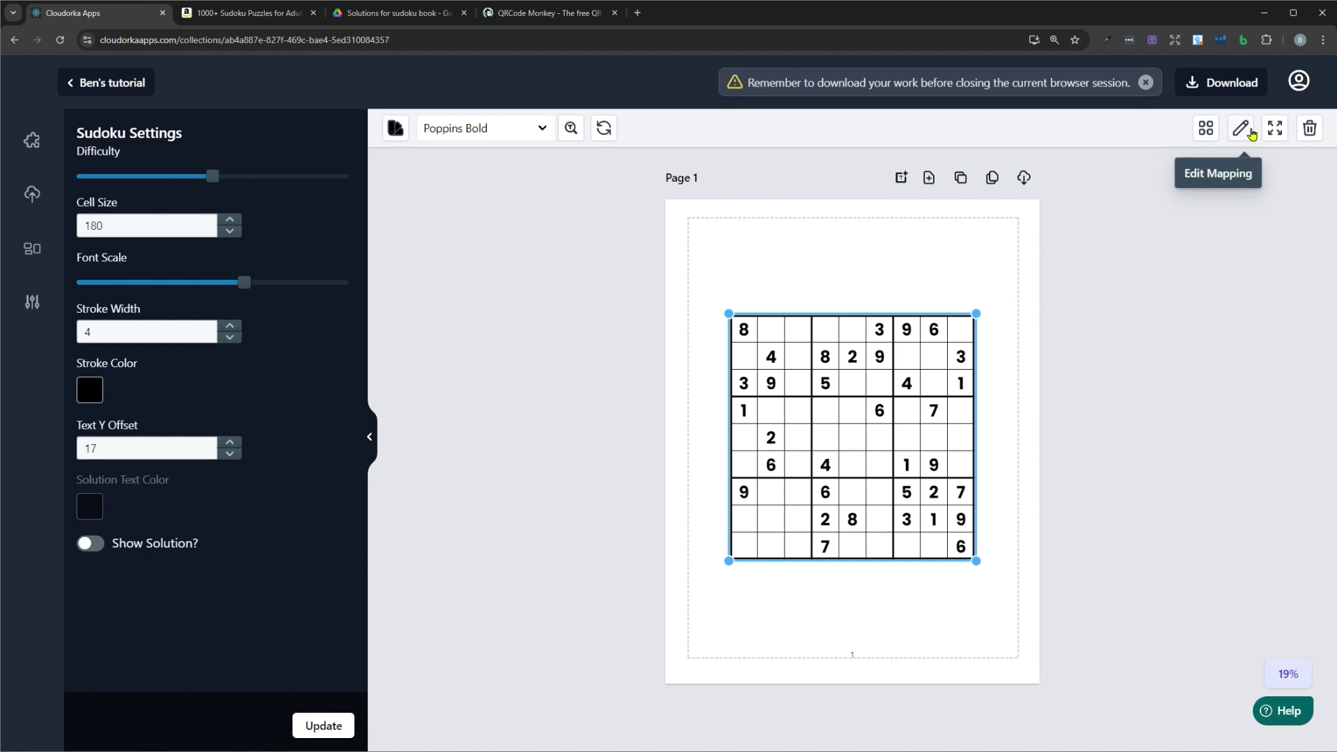
{"action": "left_click", "coordinate": [1206, 127]}
{"action": "left_click", "coordinate": [985, 249]}
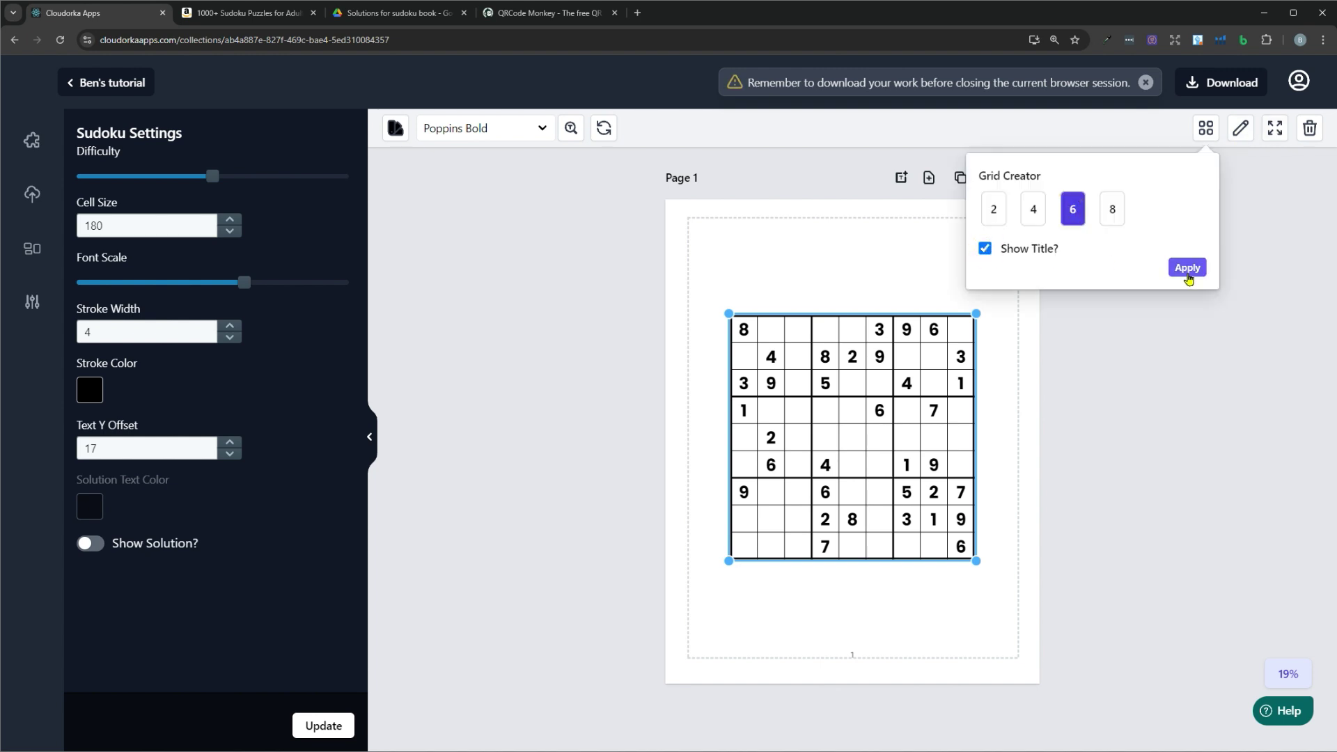
{"action": "left_click", "coordinate": [1187, 267]}
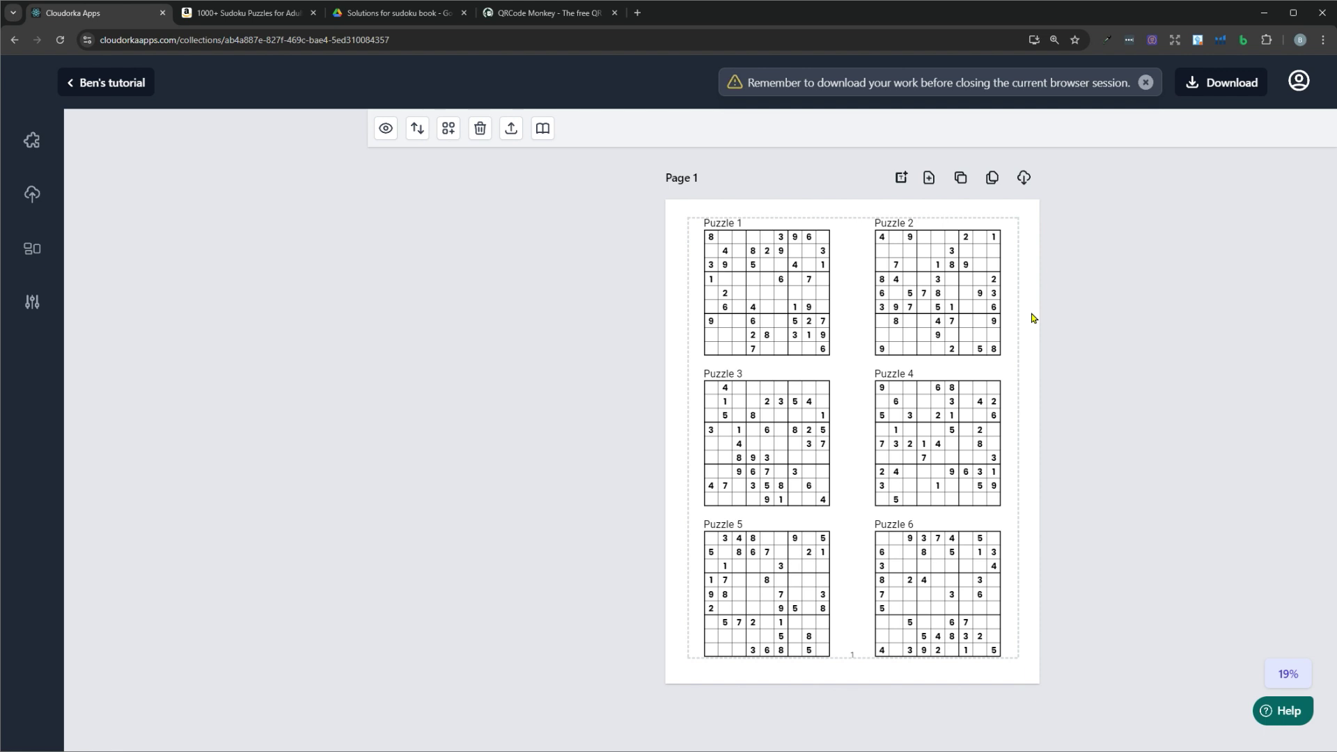
Bulk clone page 1, with 2 as the number of pages to clone.
{"action": "scroll", "coordinate": [1023, 299], "scroll_direction": "up", "scroll_amount": 2}
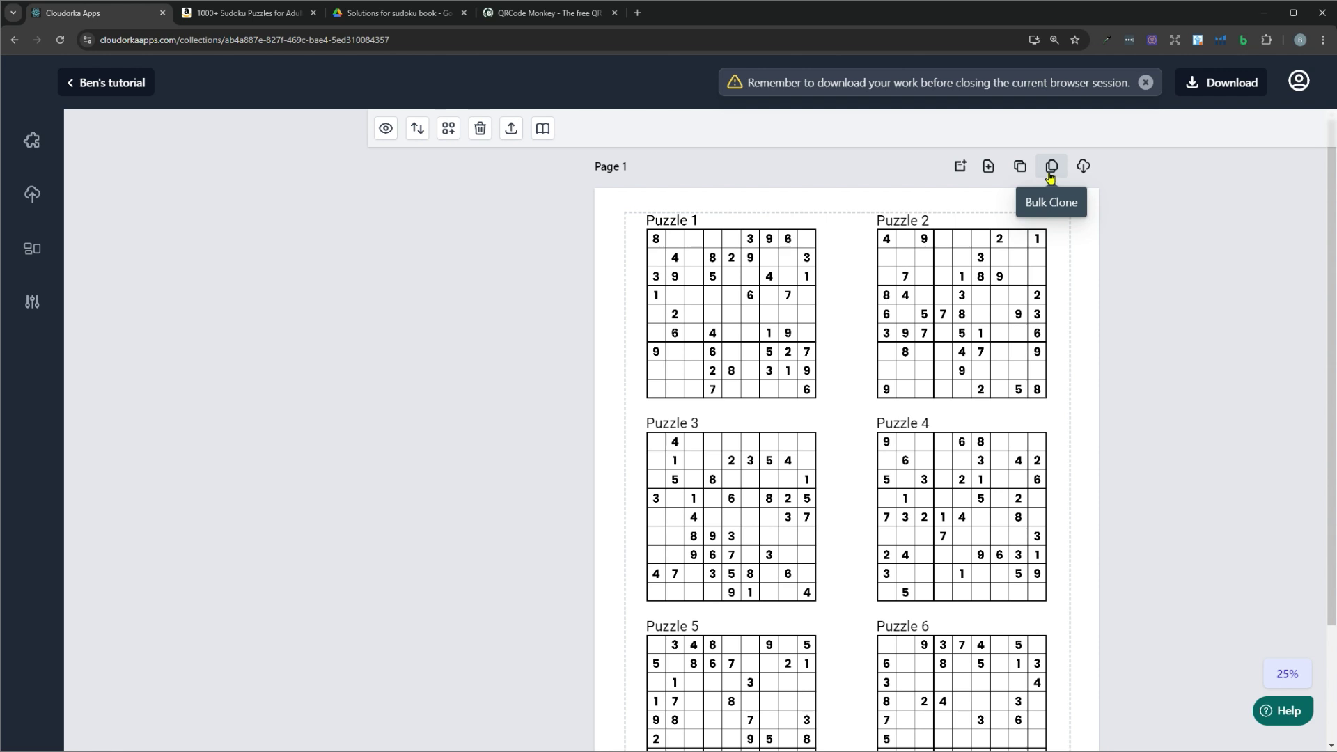
{"action": "left_click", "coordinate": [1050, 174]}
{"action": "left_click_drag", "start_coordinate": [712, 378], "coordinate": [681, 373]}
{"action": "type", "text": "2"}
{"action": "left_click", "coordinate": [707, 507]}
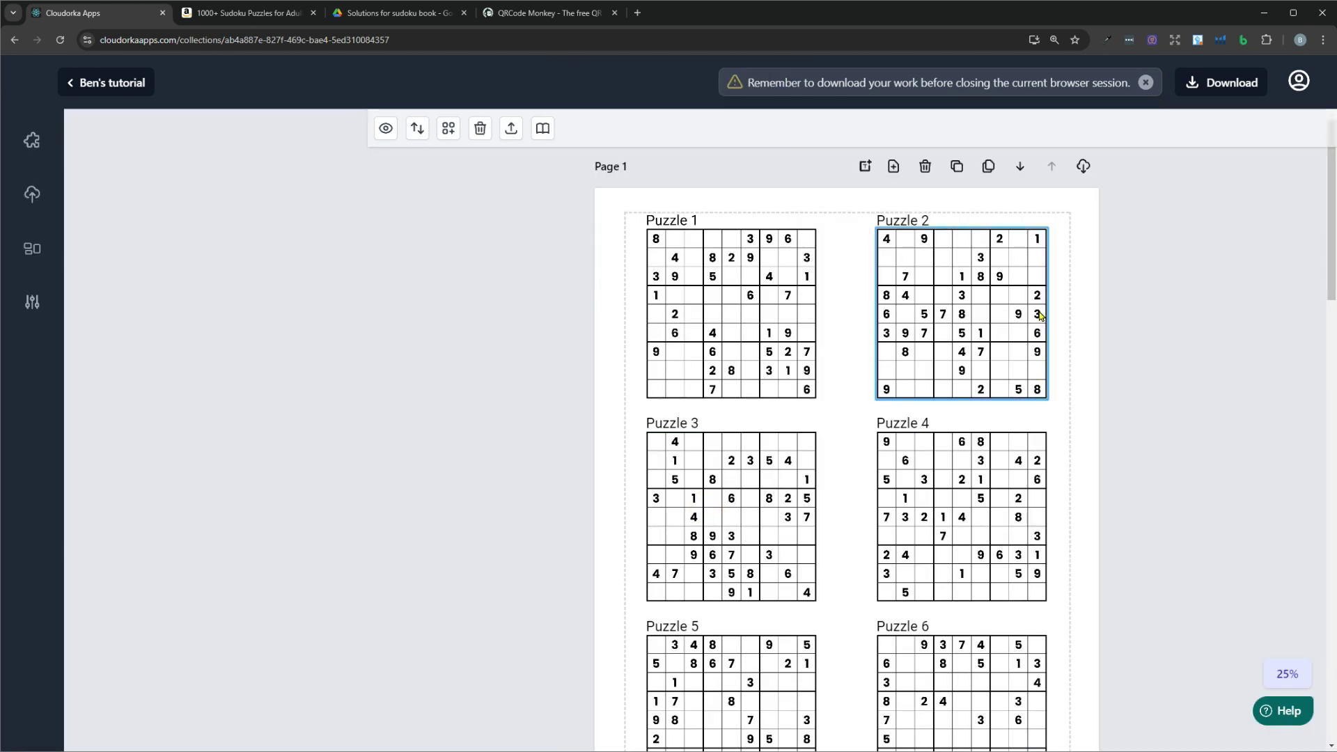
Compare the puzzles and the title numbering on page 1 and the cloned page 2.
{"action": "scroll", "coordinate": [1040, 316], "scroll_direction": "down", "scroll_amount": 5}
{"action": "scroll", "coordinate": [1039, 315], "scroll_direction": "down", "scroll_amount": 6}
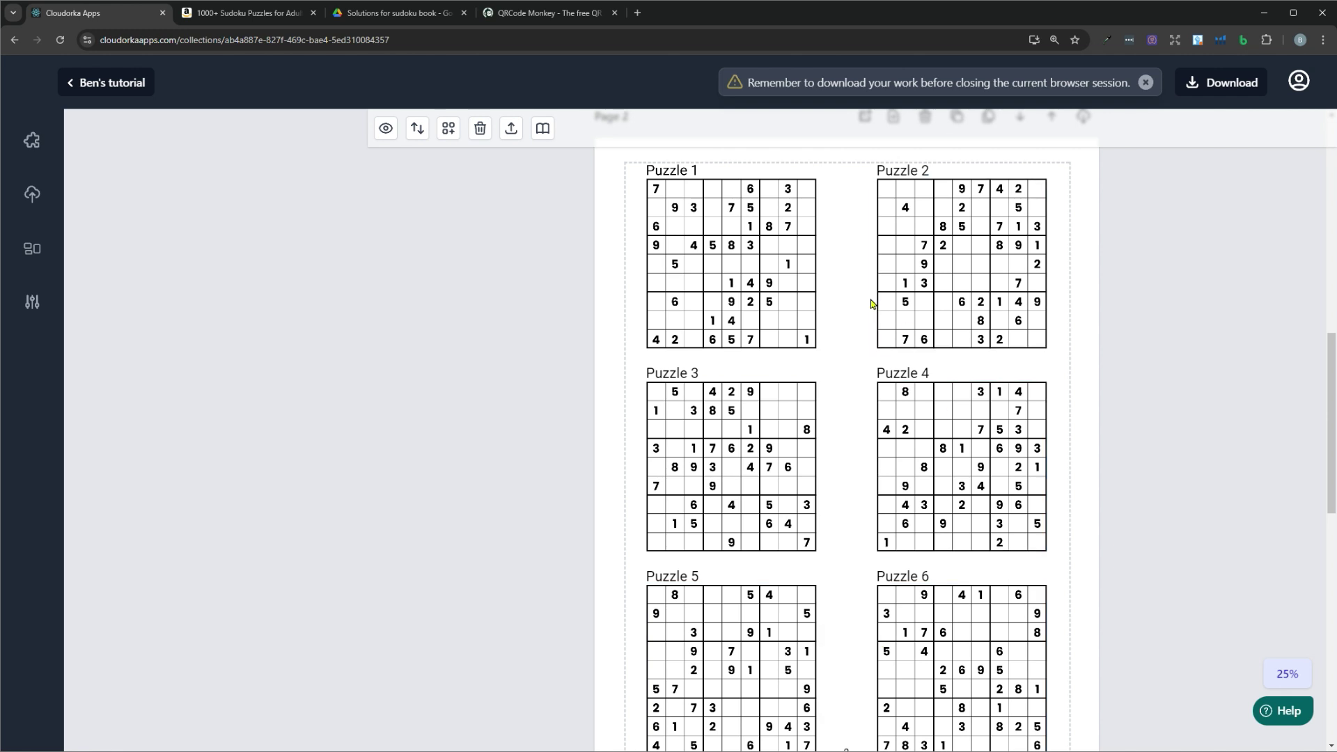
{"action": "scroll", "coordinate": [871, 304], "scroll_direction": "up", "scroll_amount": 6}
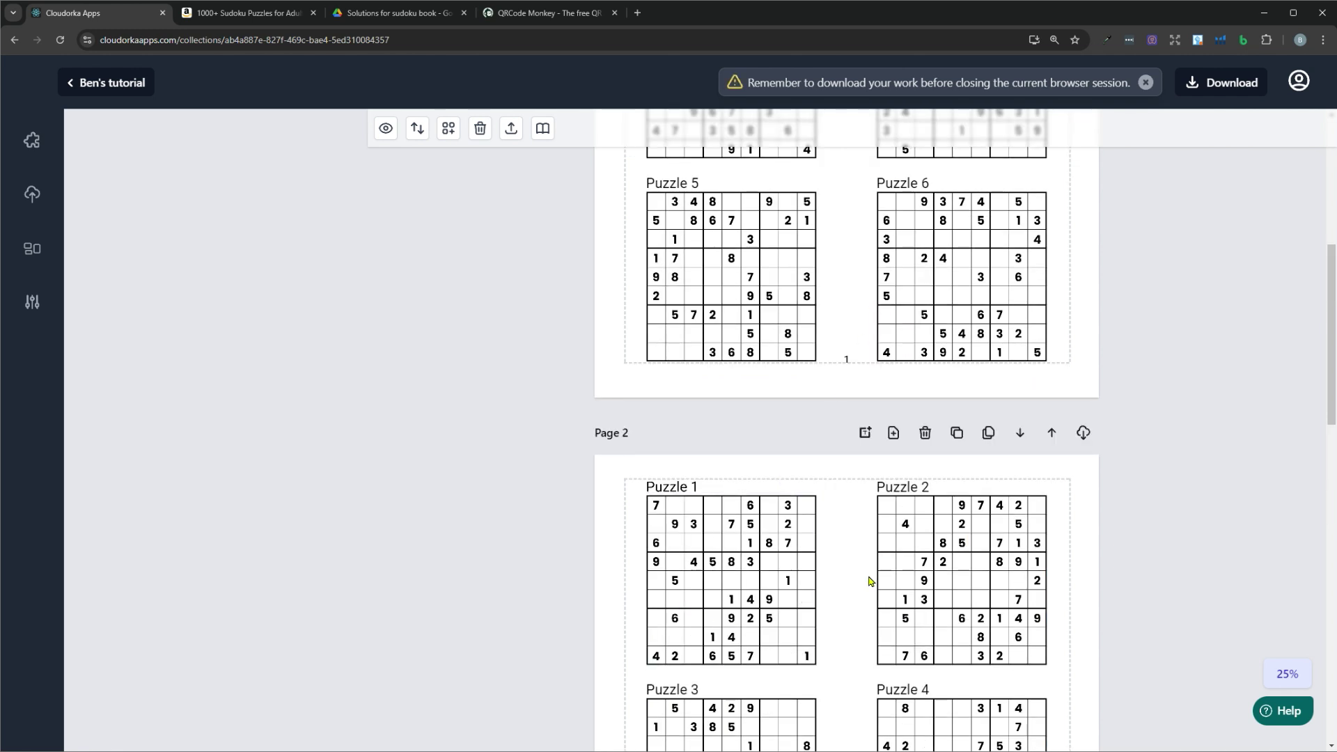
{"action": "scroll", "coordinate": [769, 548], "scroll_direction": "up", "scroll_amount": 3}
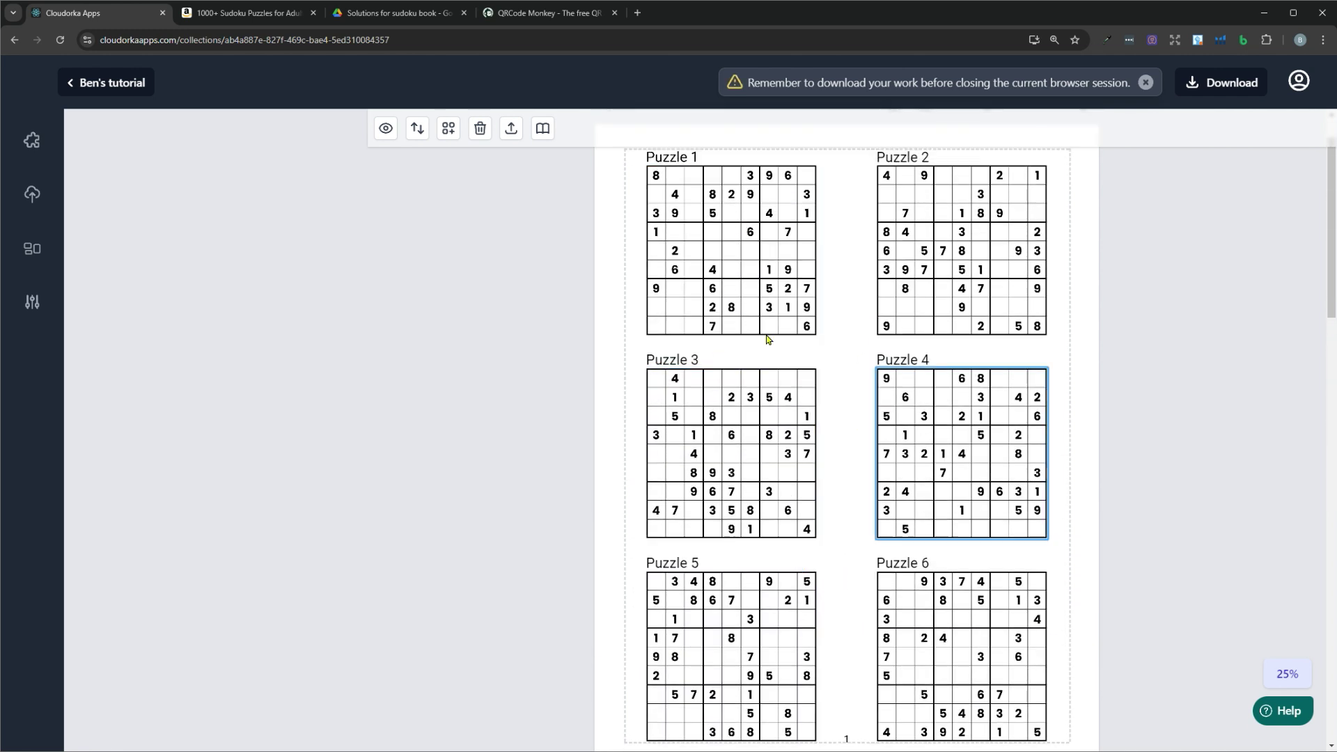
{"action": "scroll", "coordinate": [810, 375], "scroll_direction": "down", "scroll_amount": 3}
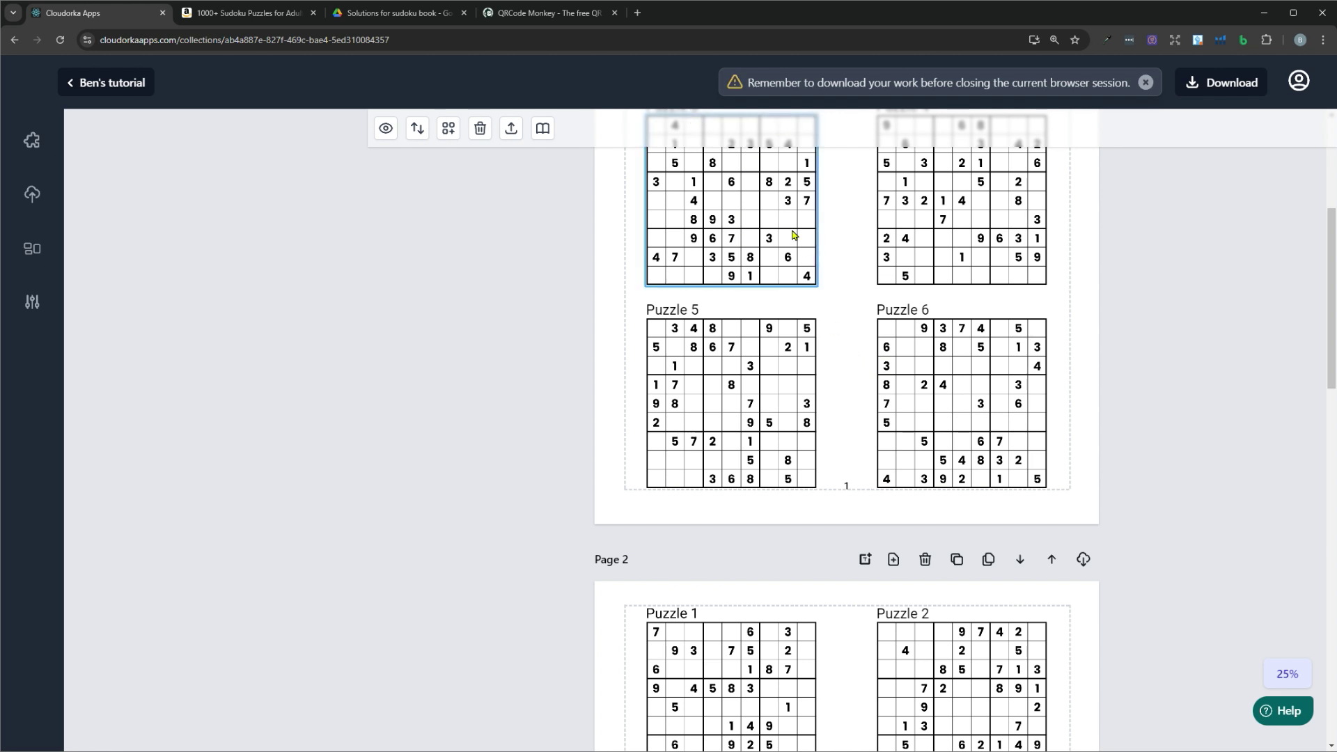
{"action": "scroll", "coordinate": [930, 315], "scroll_direction": "down", "scroll_amount": 3}
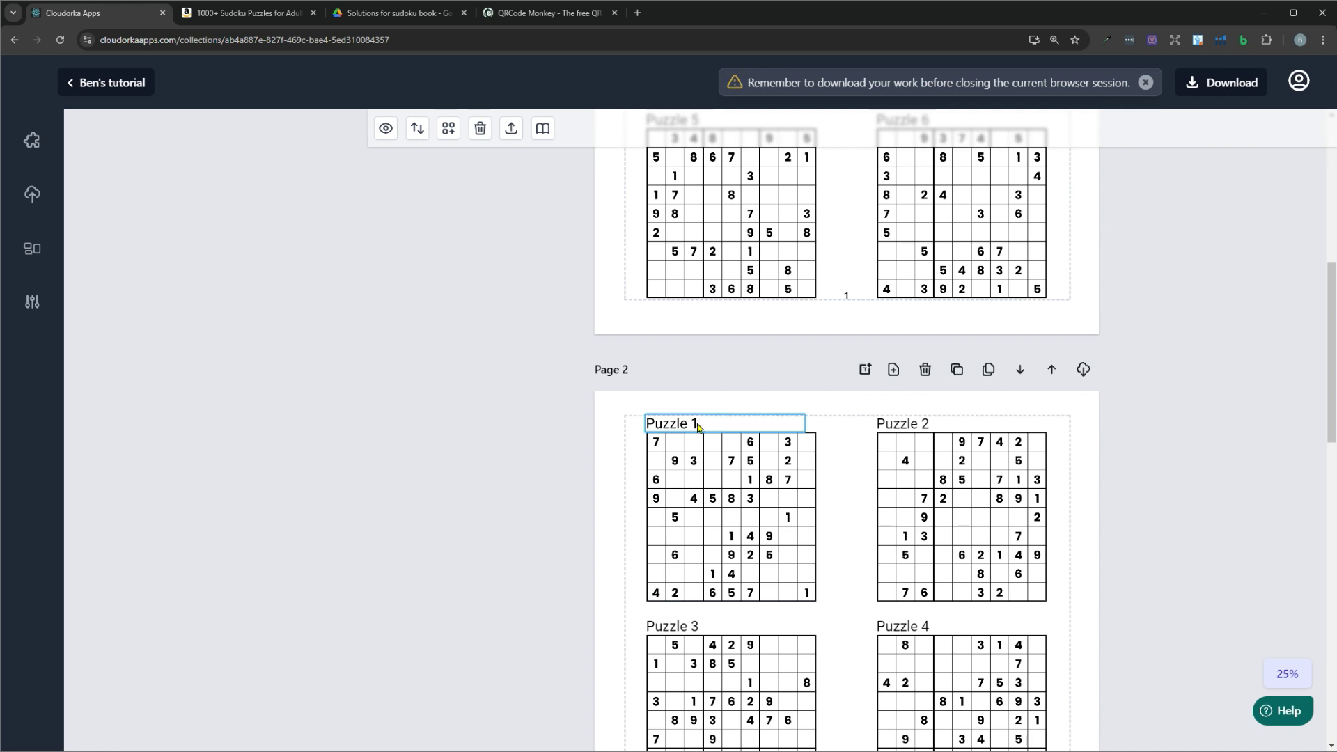
{"action": "scroll", "coordinate": [855, 593], "scroll_direction": "down", "scroll_amount": 2}
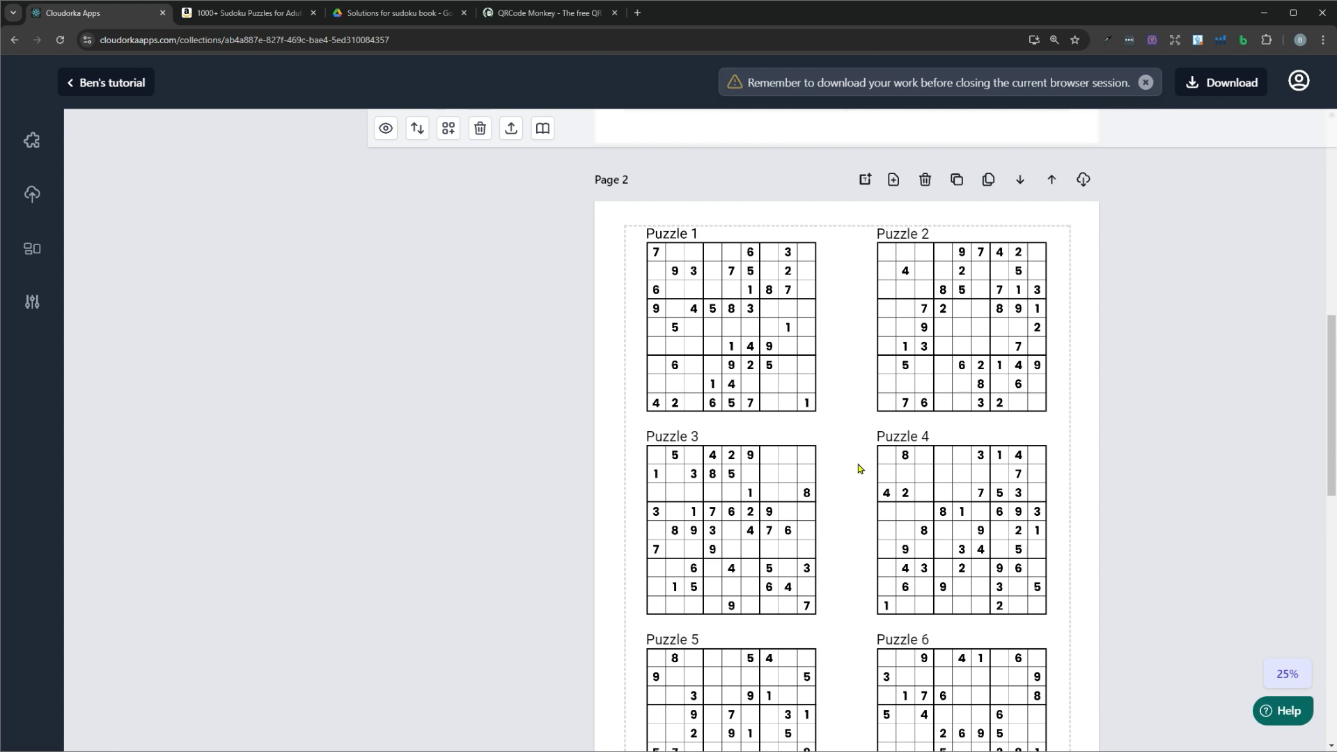
Highlight the number in the first puzzle title on page 2, and deselect the title without changing it.
{"action": "left_click", "coordinate": [693, 237]}
{"action": "left_click", "coordinate": [693, 235]}
{"action": "double_click", "coordinate": [695, 234]}
{"action": "left_click", "coordinate": [696, 233]}
{"action": "double_click", "coordinate": [698, 233]}
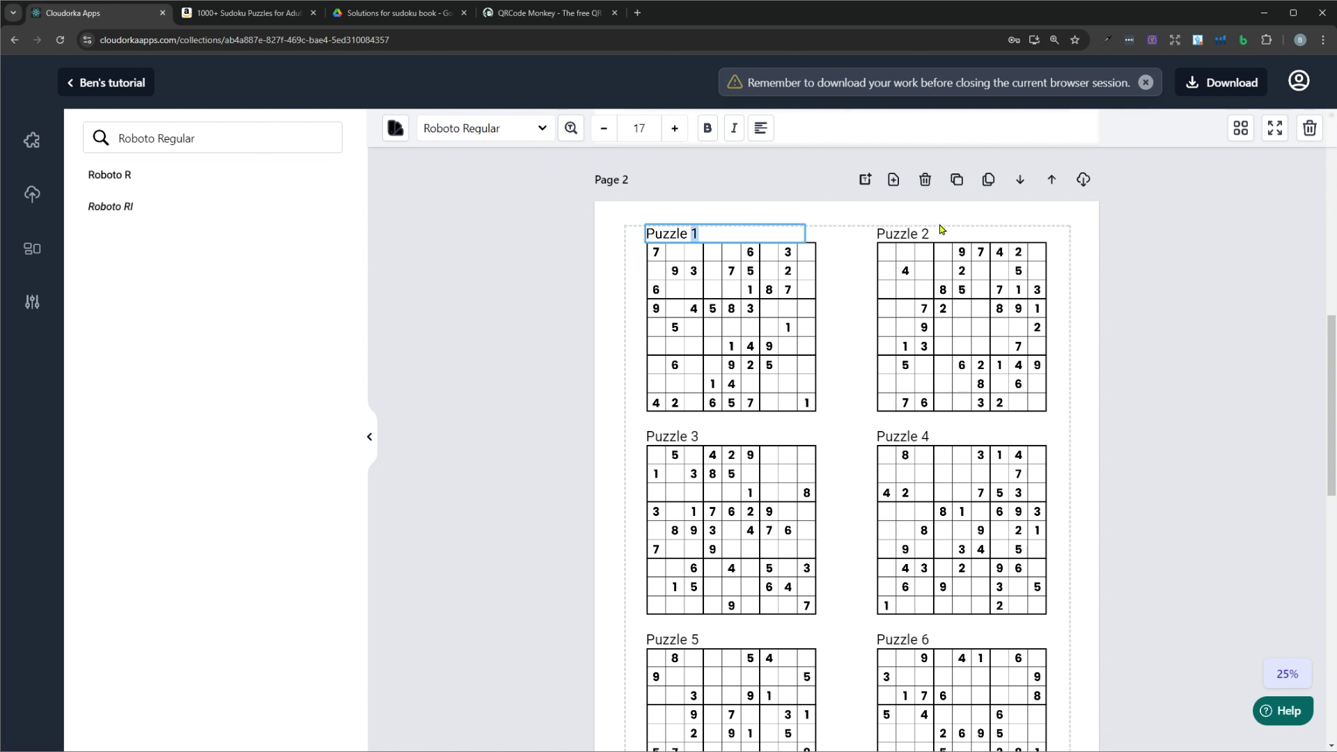
{"action": "left_click", "coordinate": [1129, 345]}
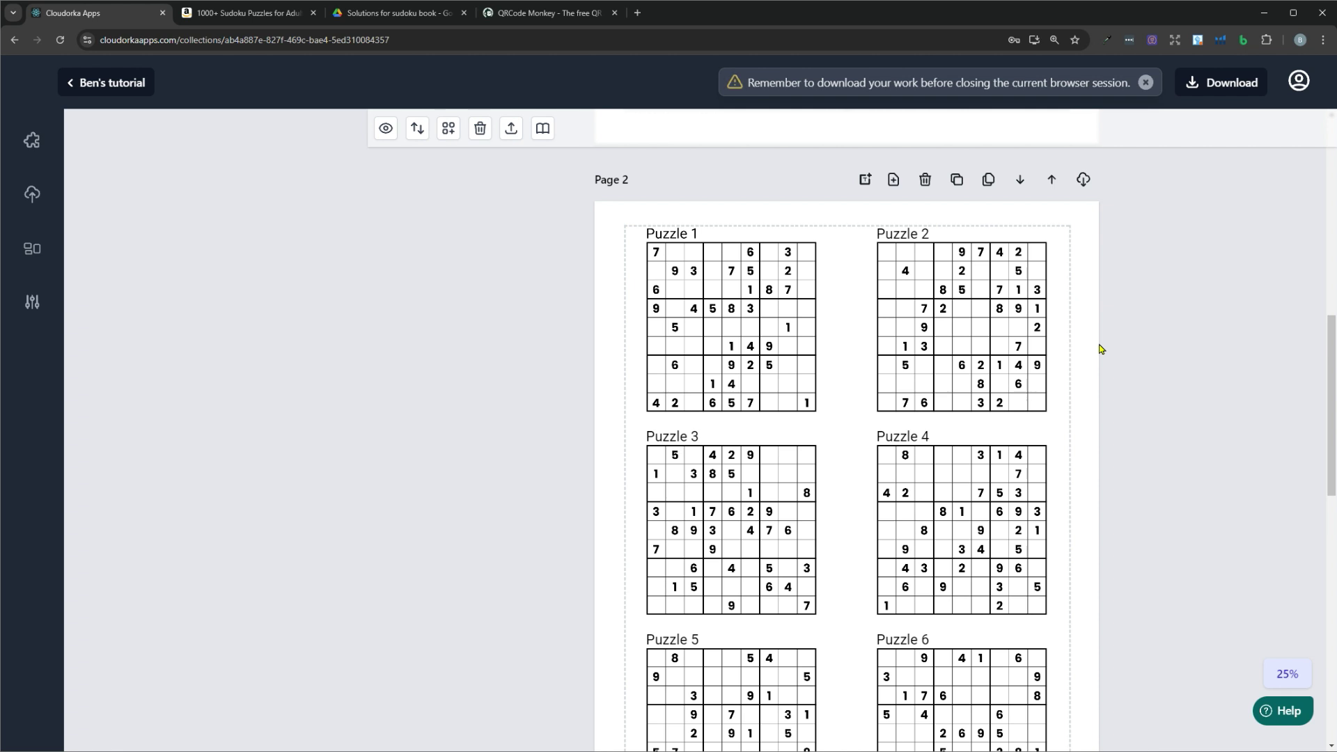
Delete page 2, replace the number in the following page's first puzzle title with #puzzle, and copy that placeholder.
{"action": "left_click", "coordinate": [925, 188]}
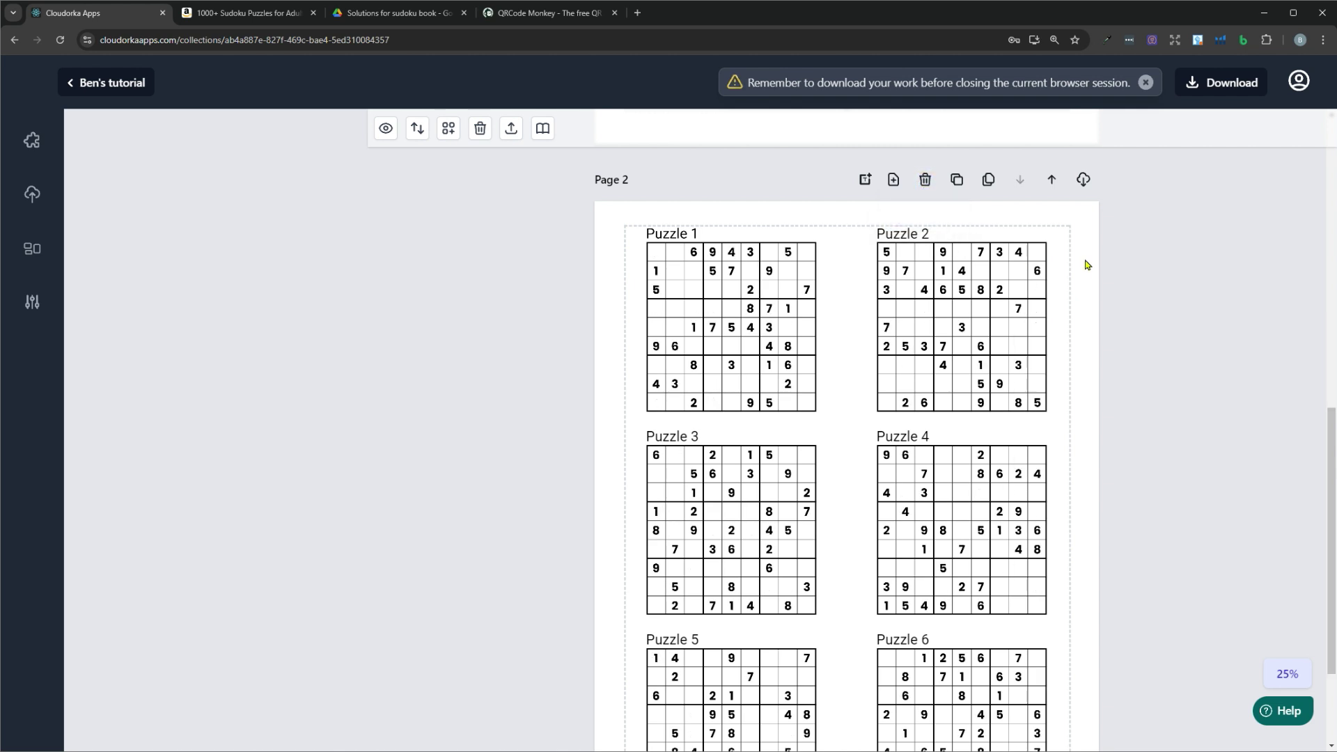
{"action": "left_click", "coordinate": [776, 232]}
{"action": "double_click", "coordinate": [777, 232]}
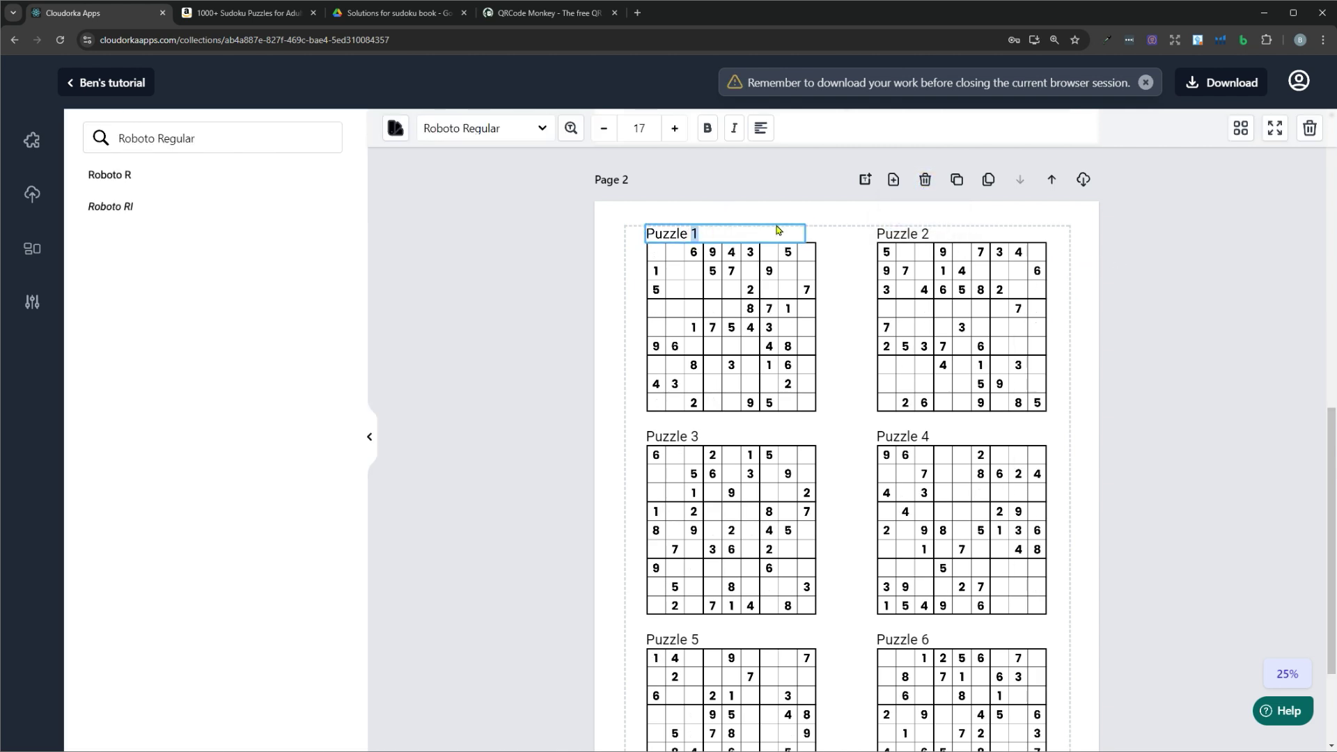
{"action": "type", "text": "#puzzle"}
{"action": "left_click_drag", "start_coordinate": [742, 233], "coordinate": [693, 232]}
{"action": "key", "text": "ctrl+c"}
Replace the numbers in the remaining puzzle titles on the page with the copied #puzzle placeholder.
{"action": "left_click", "coordinate": [923, 233]}
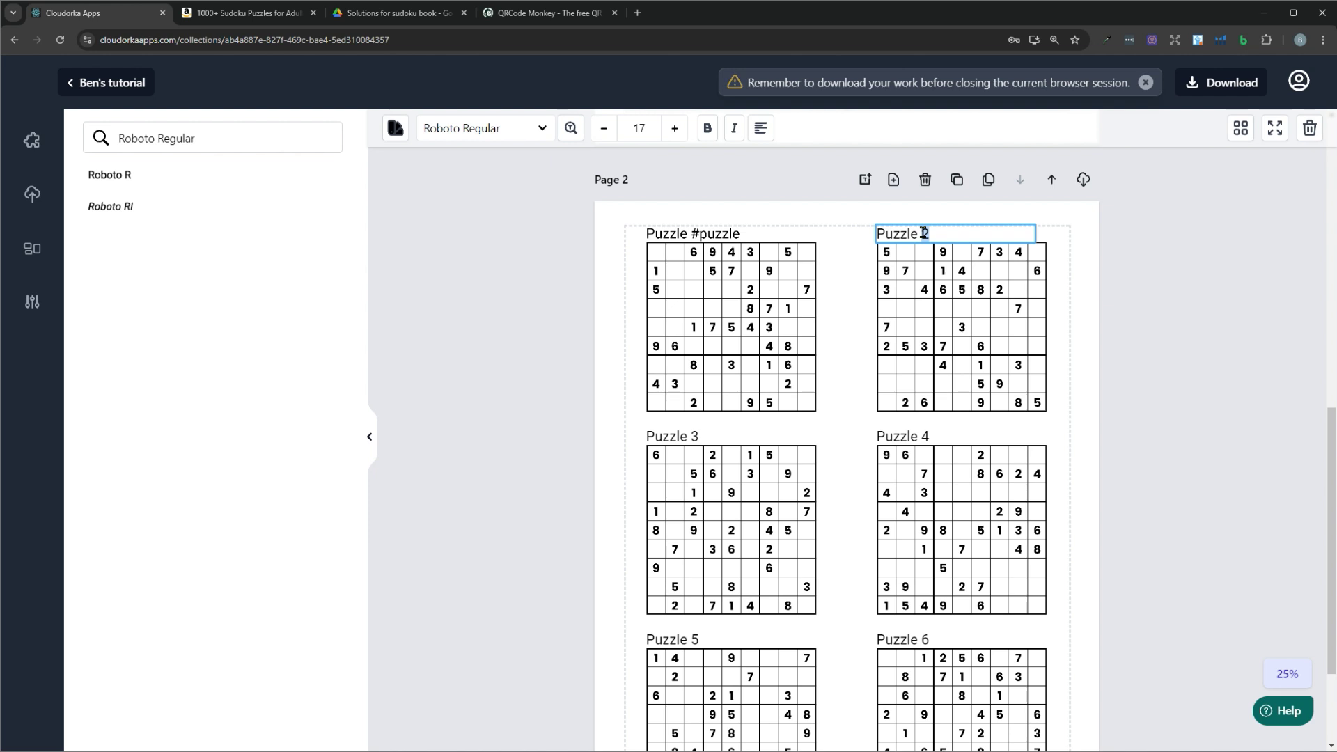
{"action": "key", "text": "ctrl+v"}
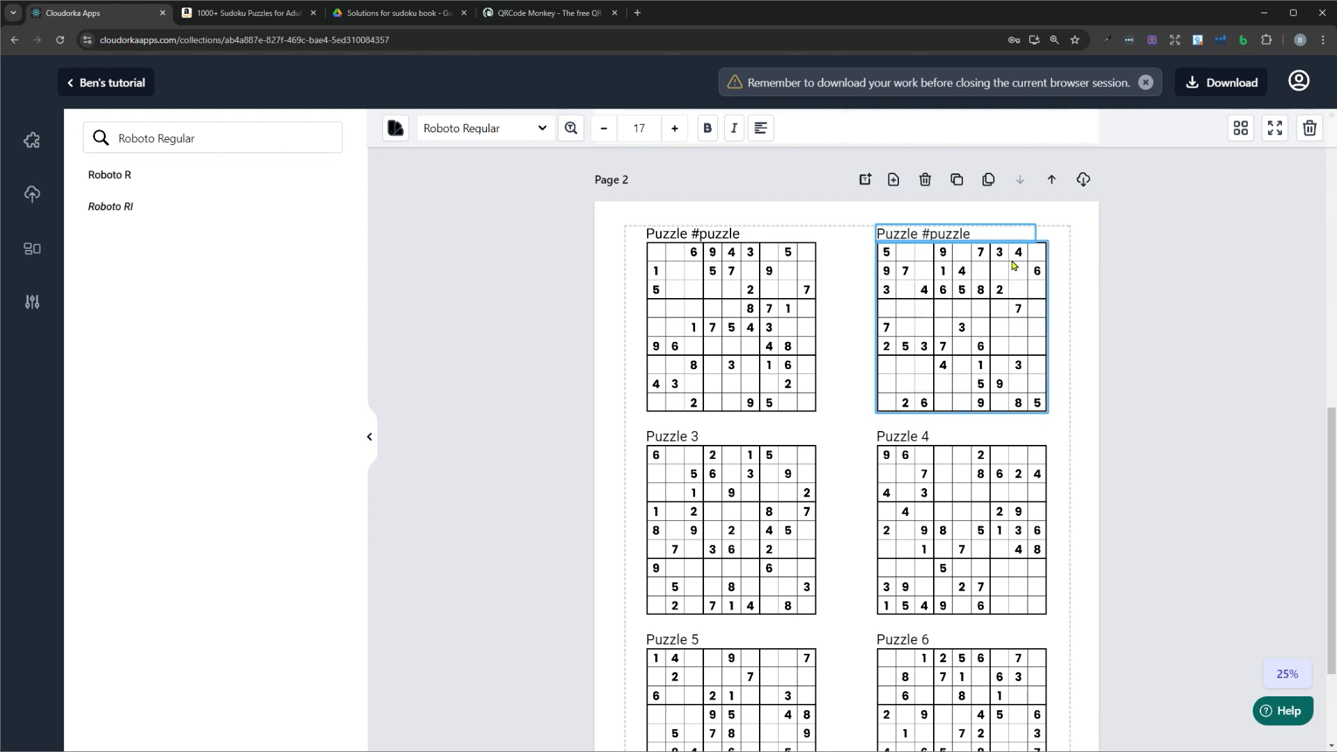
{"action": "left_click", "coordinate": [693, 436]}
{"action": "double_click", "coordinate": [694, 437]}
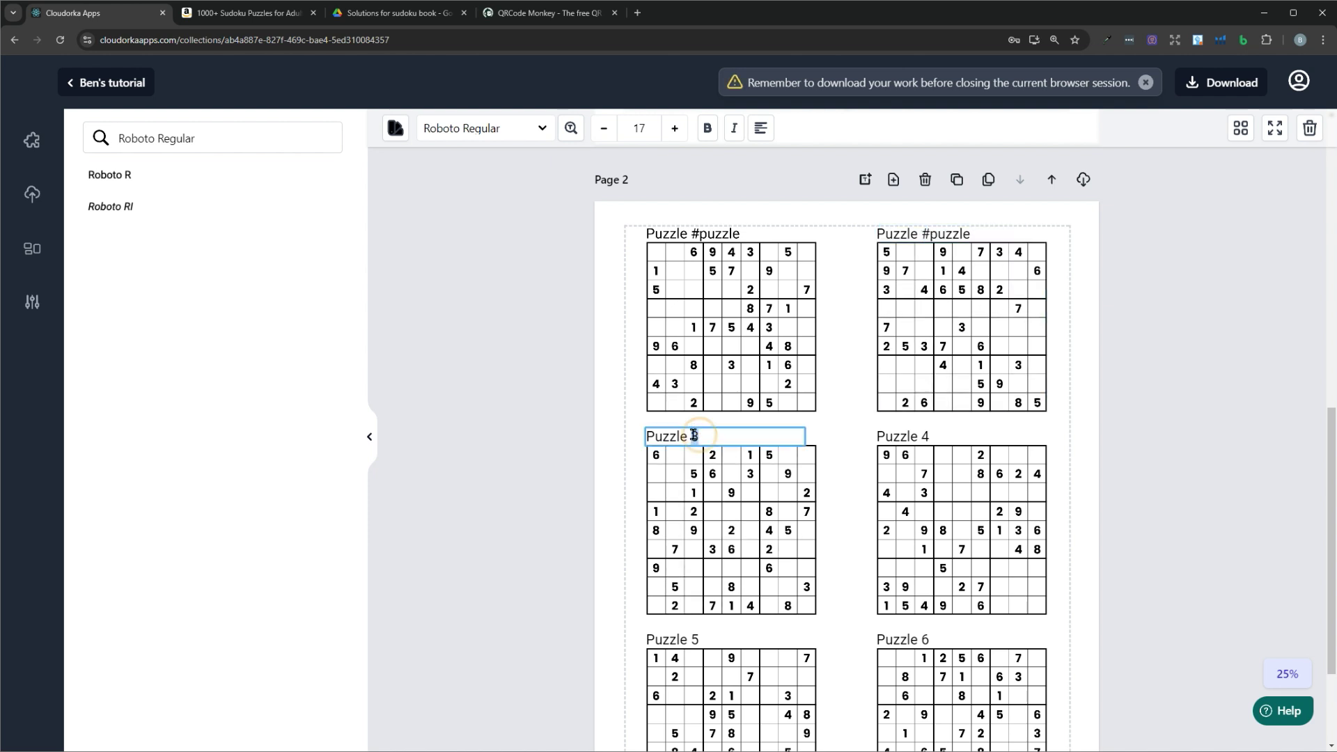
{"action": "key", "text": "ctrl+v"}
{"action": "left_click", "coordinate": [1087, 287]}
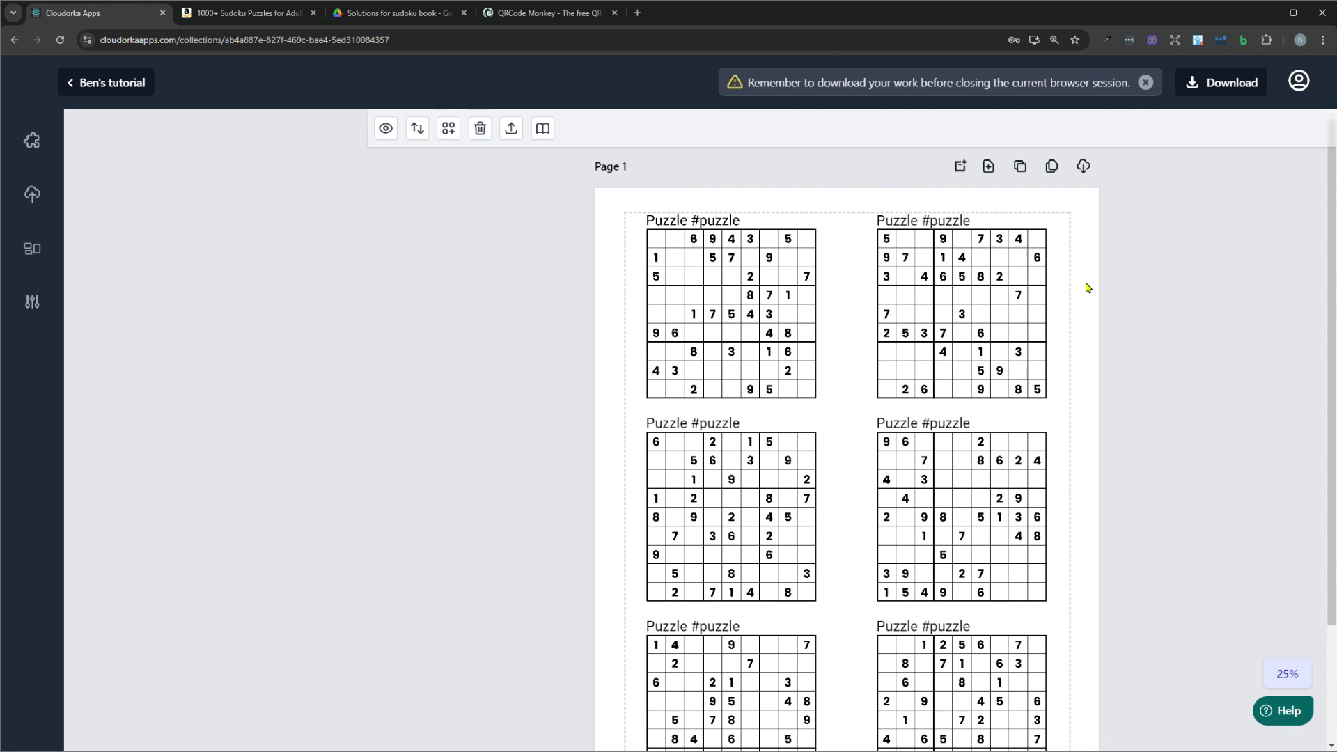
Bulk clone the page with the #puzzle titles, with 3 as the number of pages to clone.
{"action": "left_click", "coordinate": [1051, 166]}
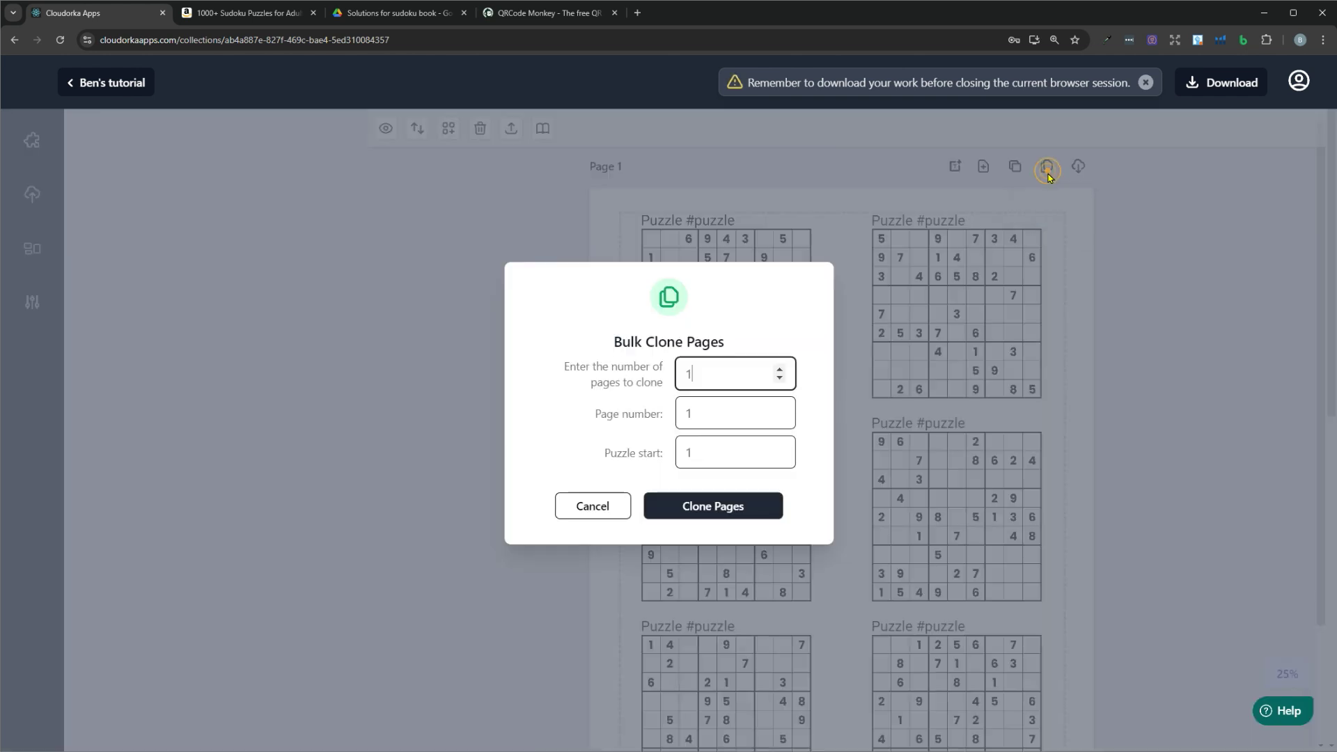
{"action": "type", "text": "3"}
{"action": "left_click", "coordinate": [703, 508]}
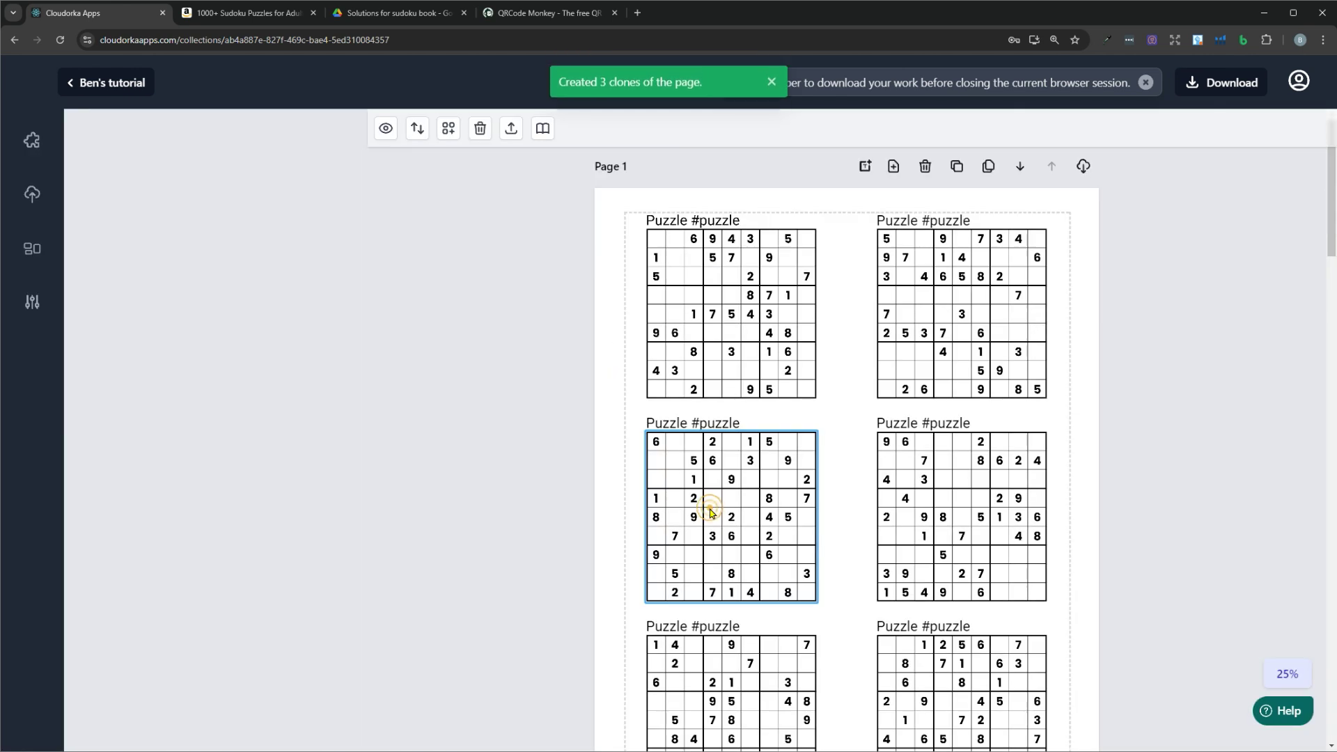
Examine how the puzzle titles are numbered across the cloned pages 2 to 4.
{"action": "scroll", "coordinate": [1002, 358], "scroll_direction": "down", "scroll_amount": 2}
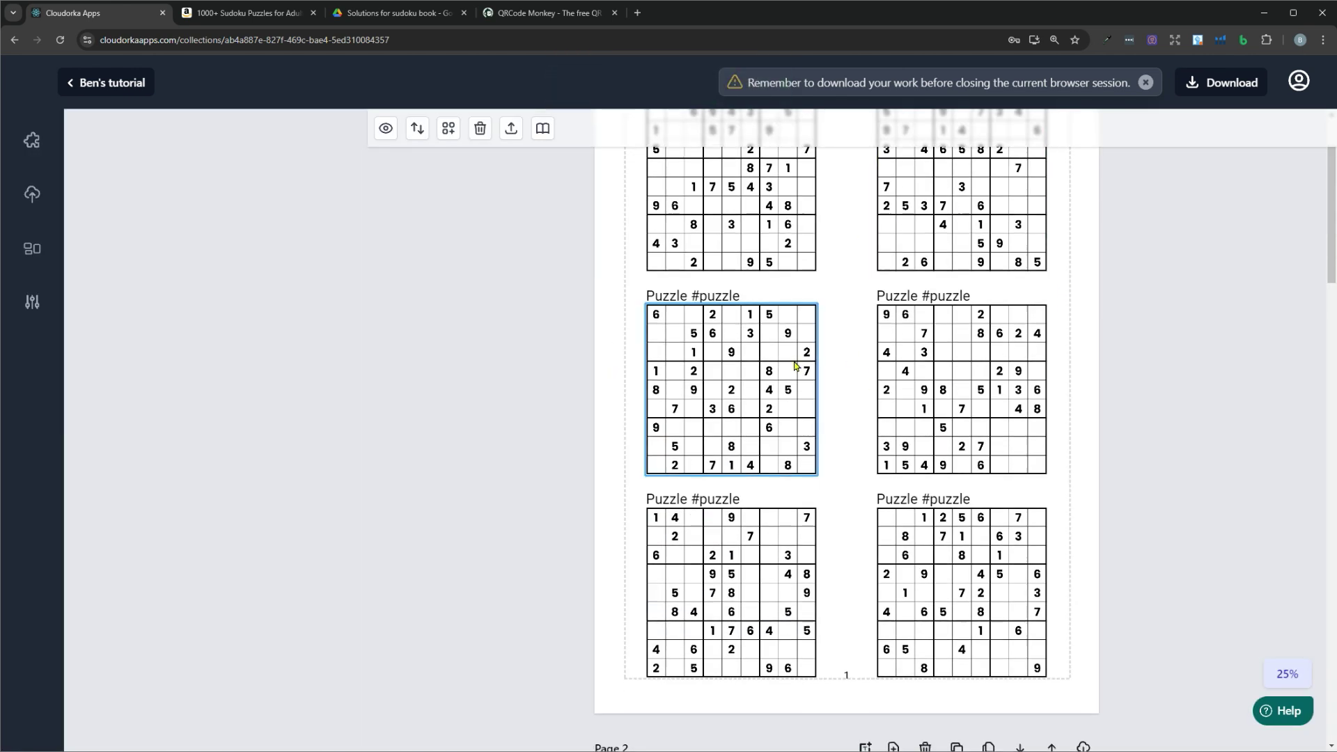
{"action": "scroll", "coordinate": [691, 380], "scroll_direction": "down", "scroll_amount": 6}
{"action": "scroll", "coordinate": [691, 380], "scroll_direction": "down", "scroll_amount": 1}
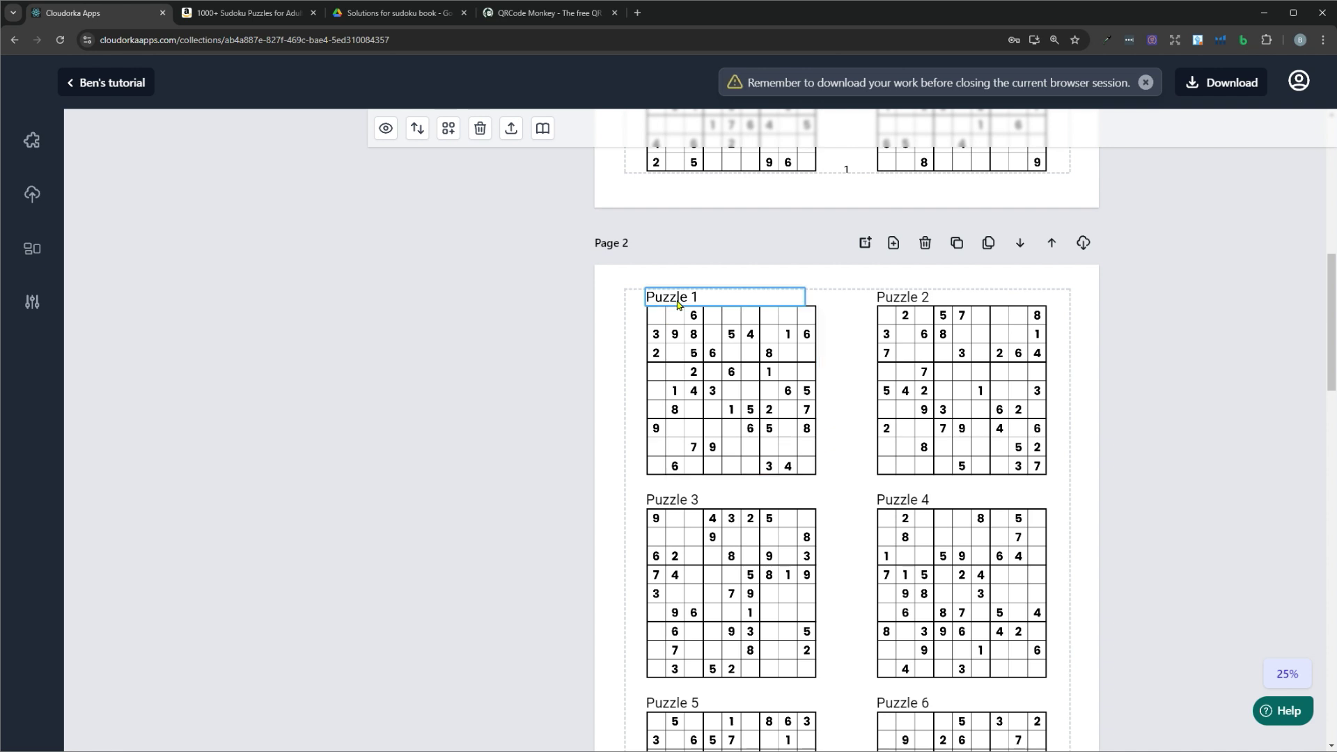
{"action": "scroll", "coordinate": [947, 383], "scroll_direction": "down", "scroll_amount": 7}
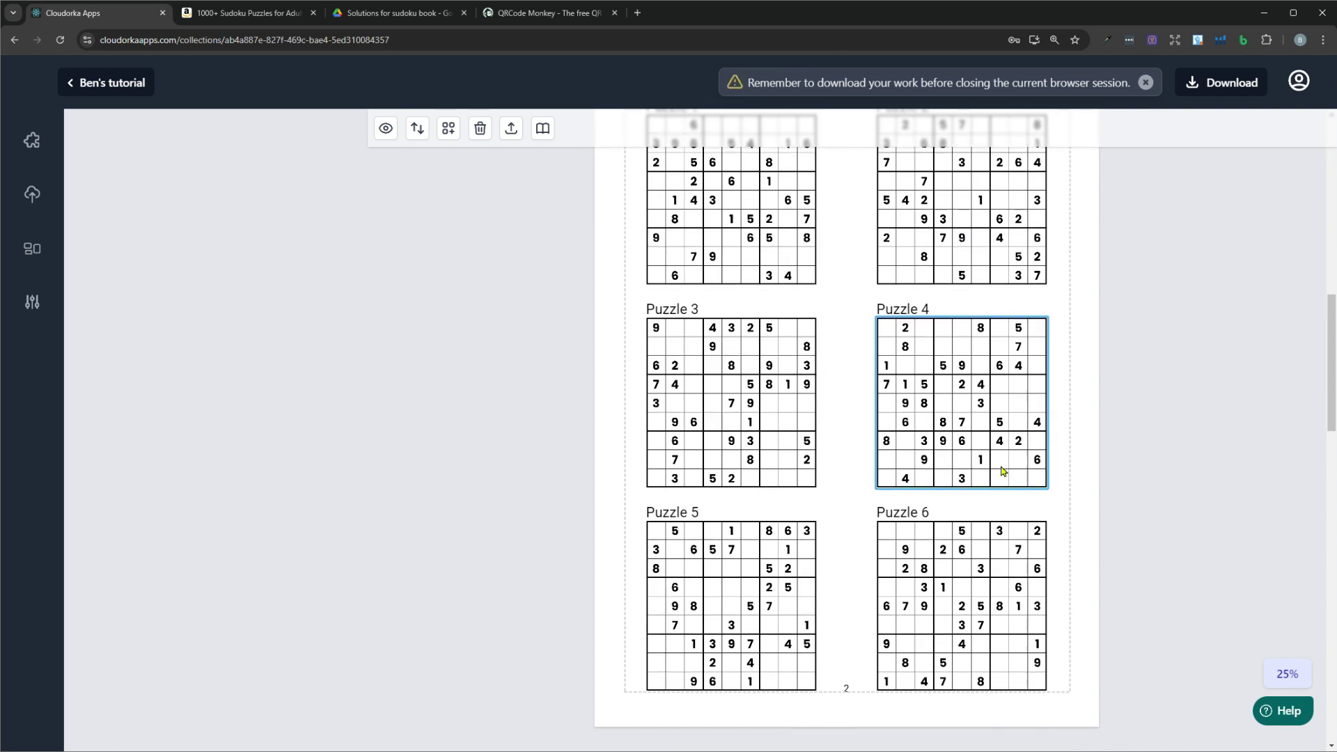
{"action": "scroll", "coordinate": [1004, 467], "scroll_direction": "down", "scroll_amount": 3}
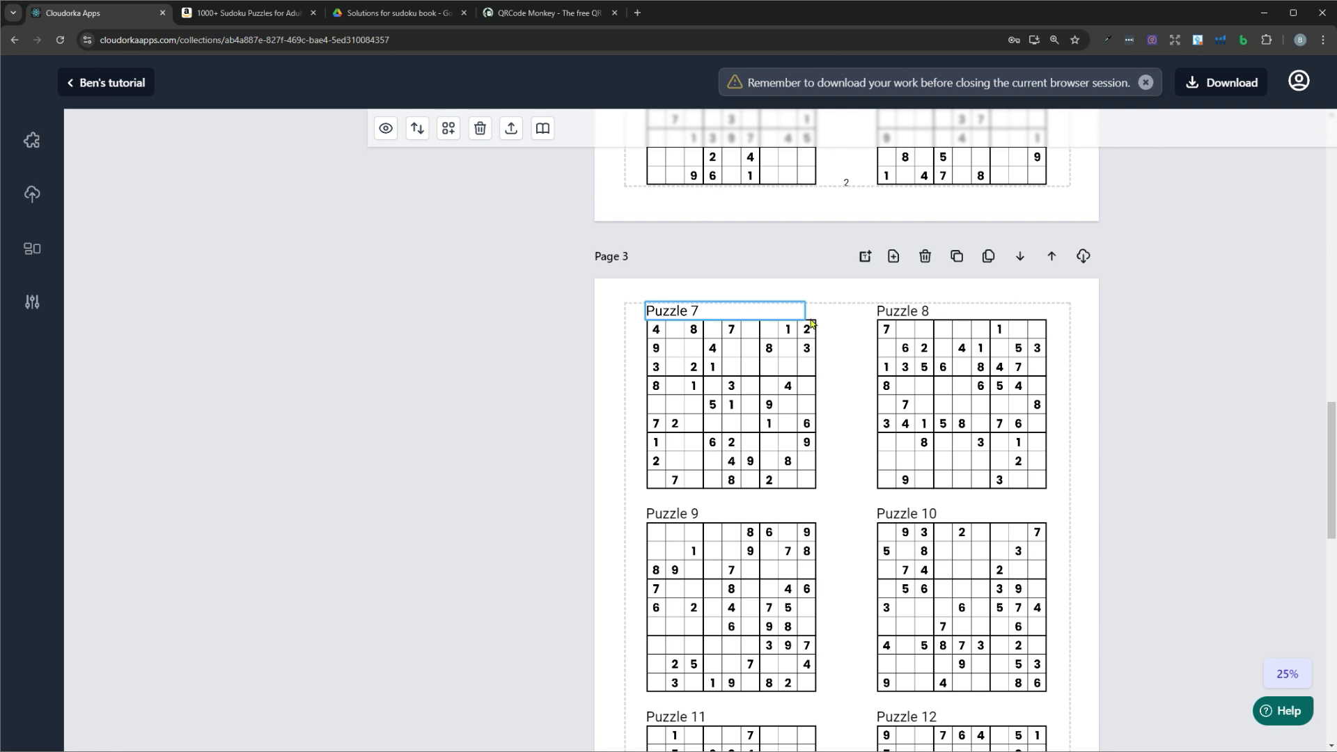
{"action": "scroll", "coordinate": [752, 521], "scroll_direction": "down", "scroll_amount": 8}
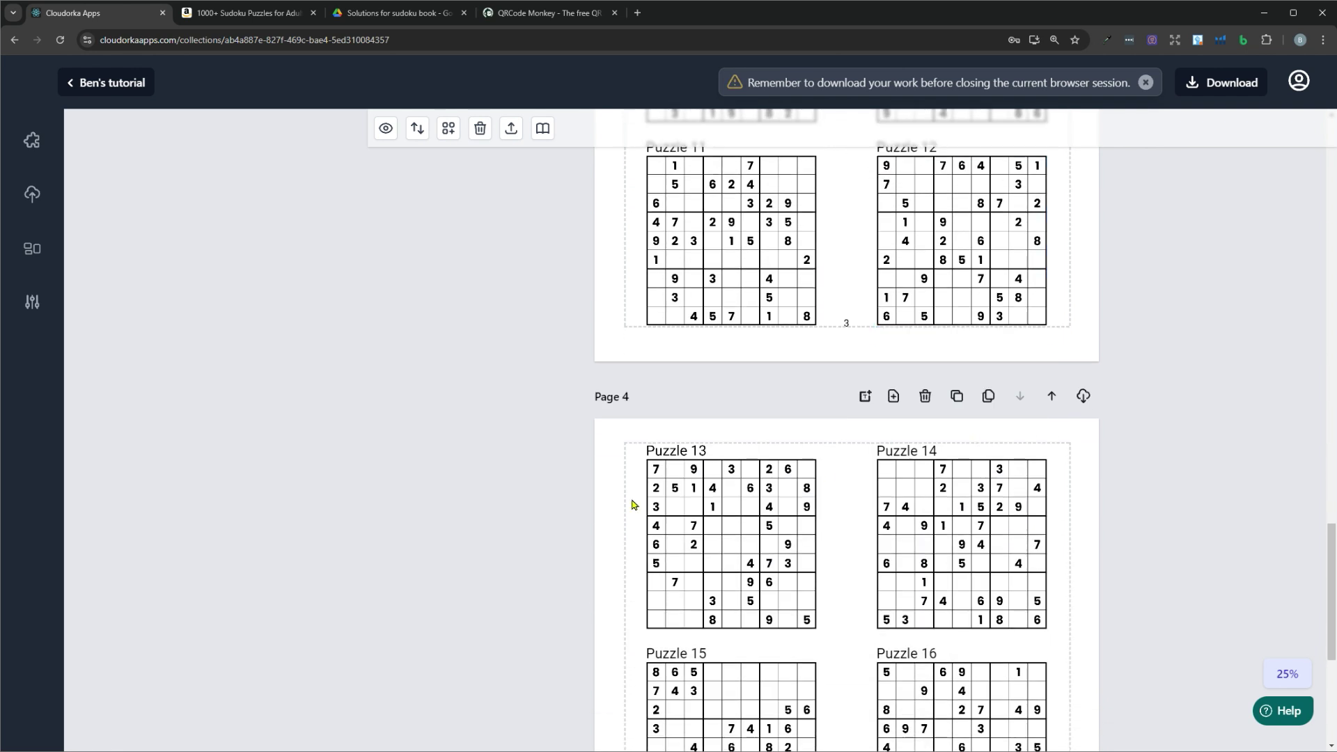
{"action": "scroll", "coordinate": [1054, 487], "scroll_direction": "down", "scroll_amount": 5}
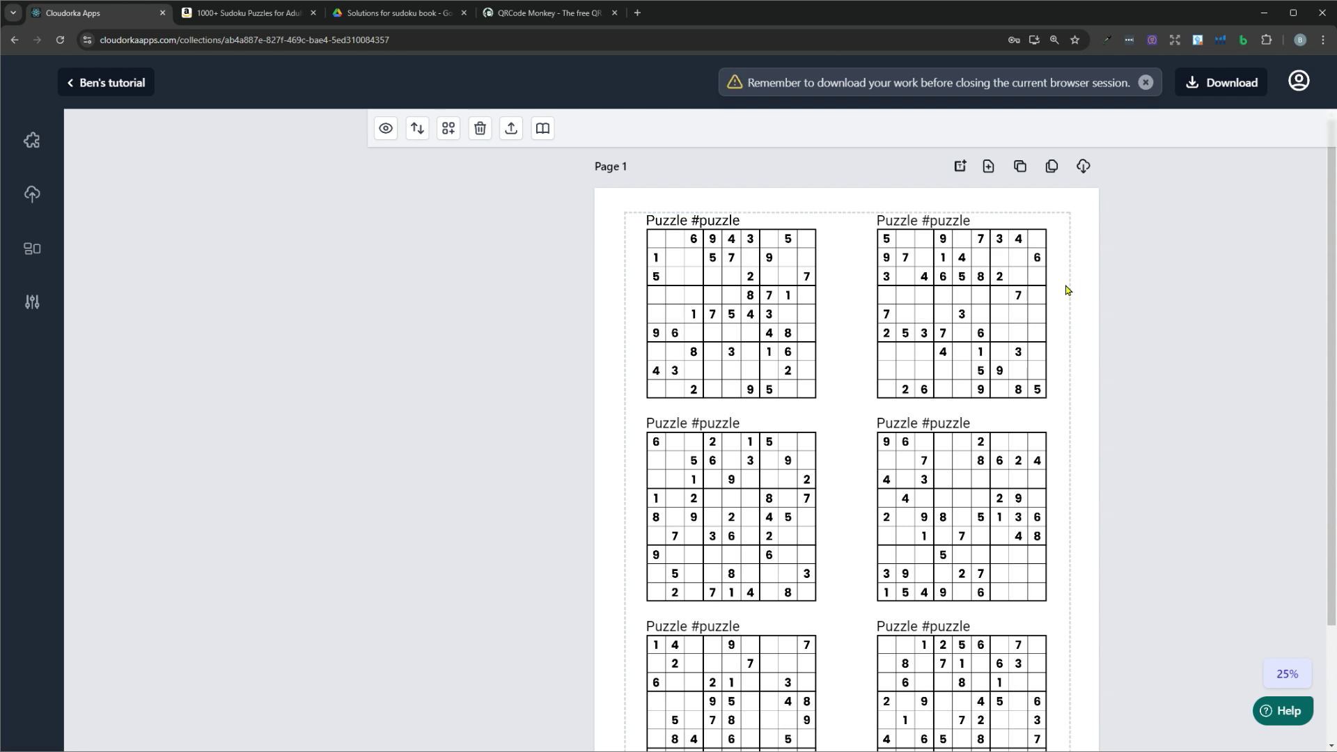
Replace the word Puzzle with Difficult in all six puzzle titles on page 1, keeping the #puzzle placeholder.
{"action": "left_click", "coordinate": [711, 265]}
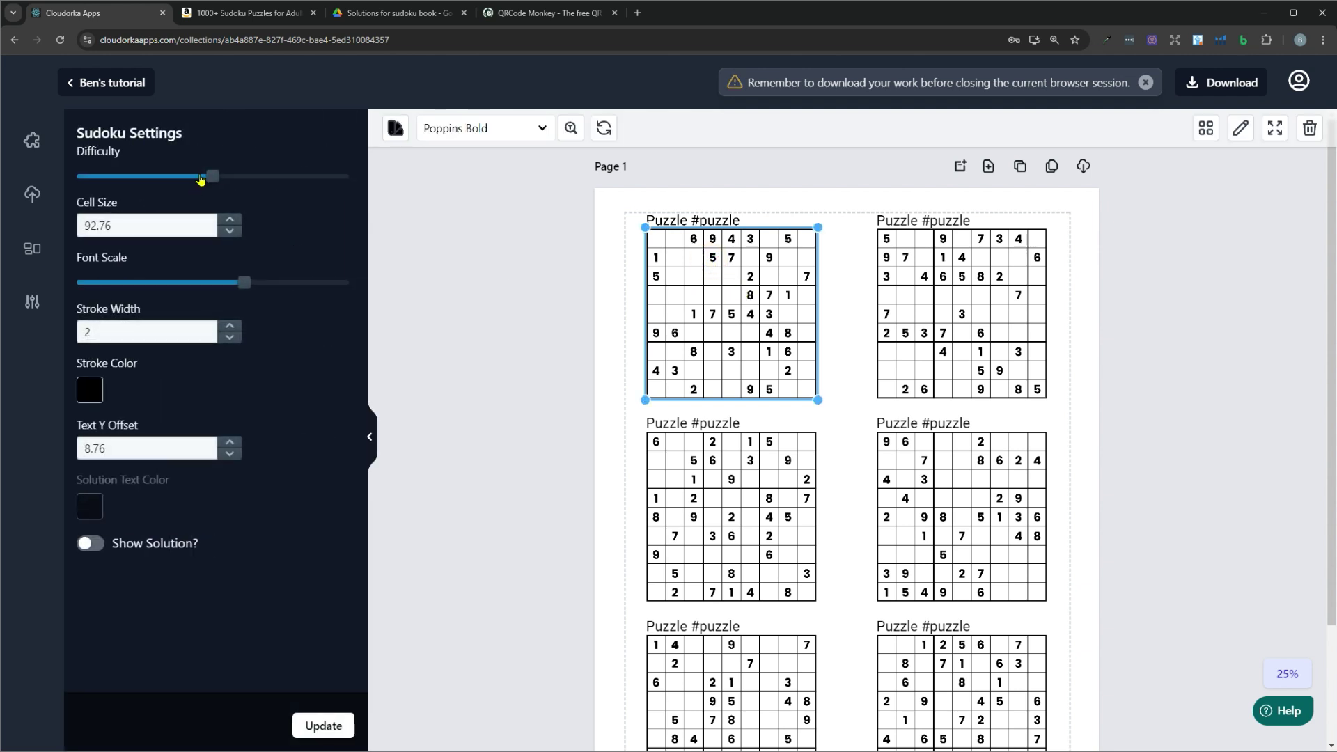
{"action": "left_click", "coordinate": [933, 296]}
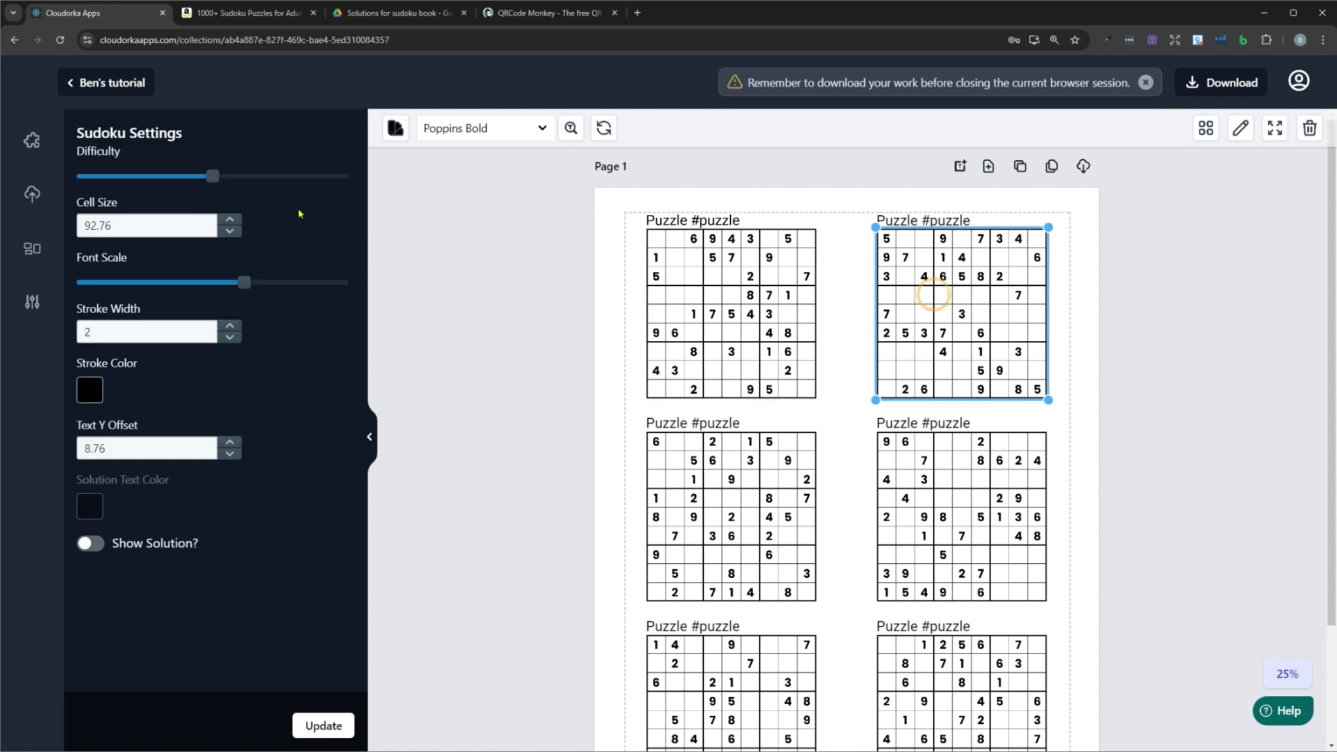
{"action": "left_click", "coordinate": [672, 221]}
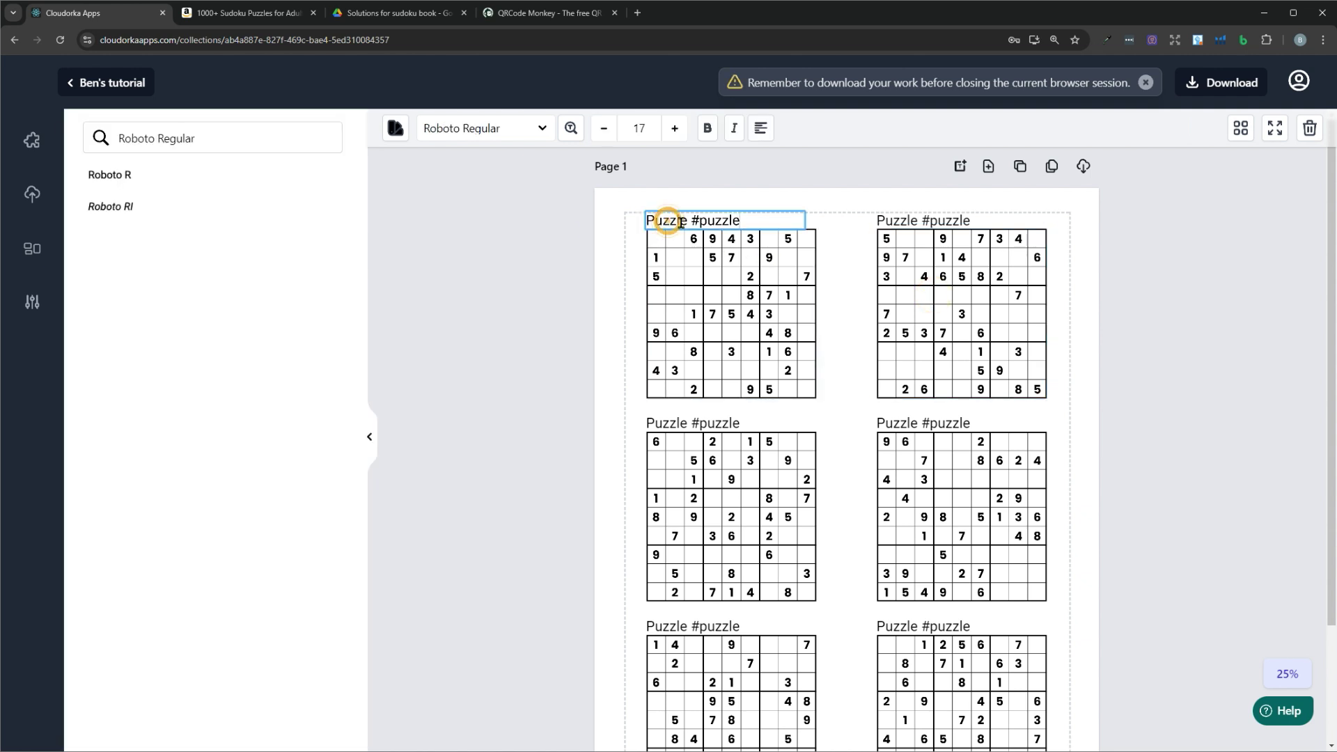
{"action": "left_click_drag", "start_coordinate": [686, 223], "coordinate": [648, 221]}
{"action": "type", "text": "Difficult"}
{"action": "double_click", "coordinate": [648, 222]}
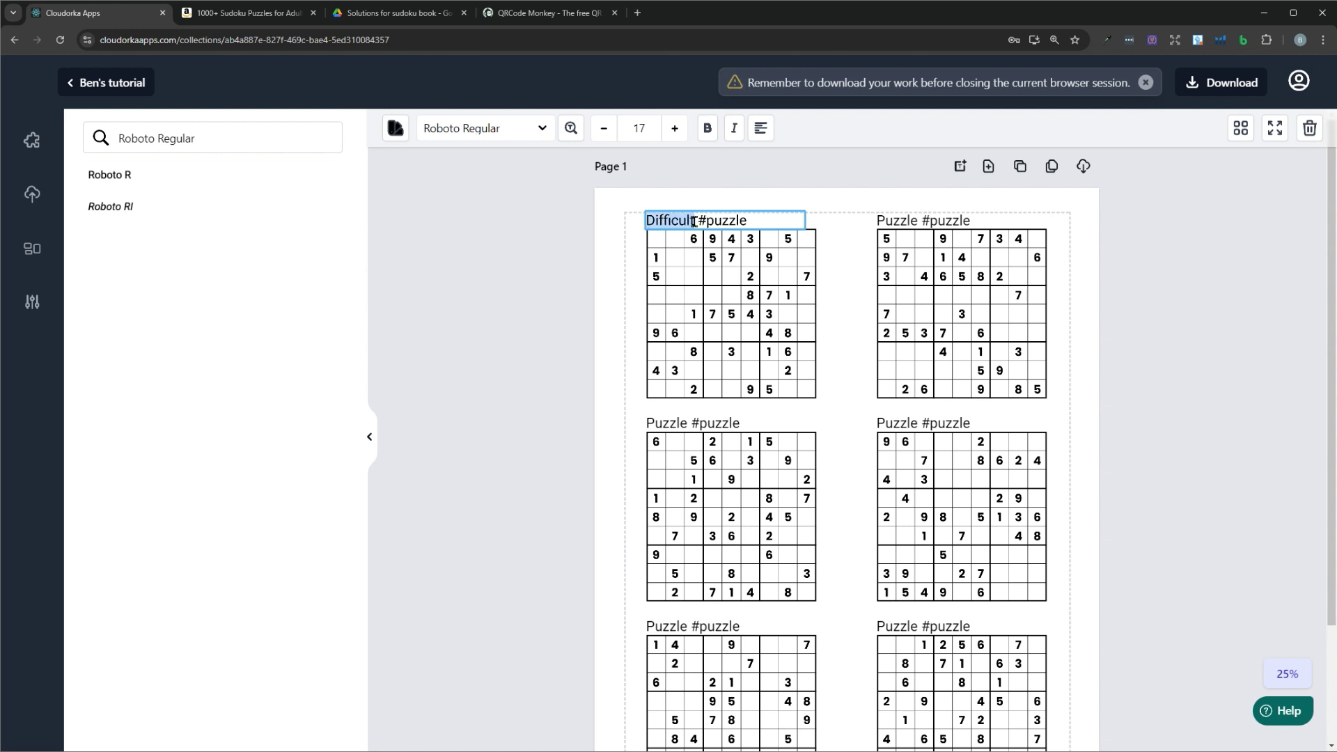
{"action": "left_click", "coordinate": [910, 220]}
{"action": "double_click", "coordinate": [910, 220]}
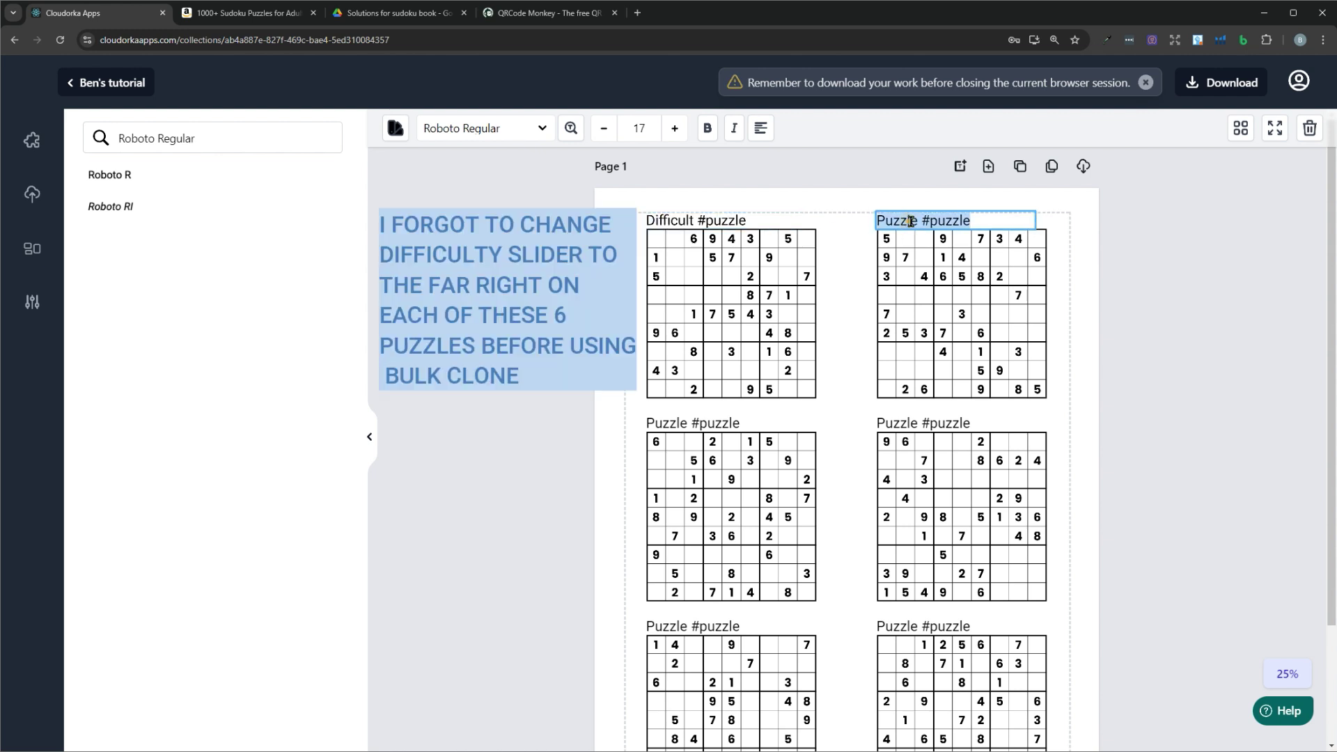
{"action": "key", "text": "Escape"}
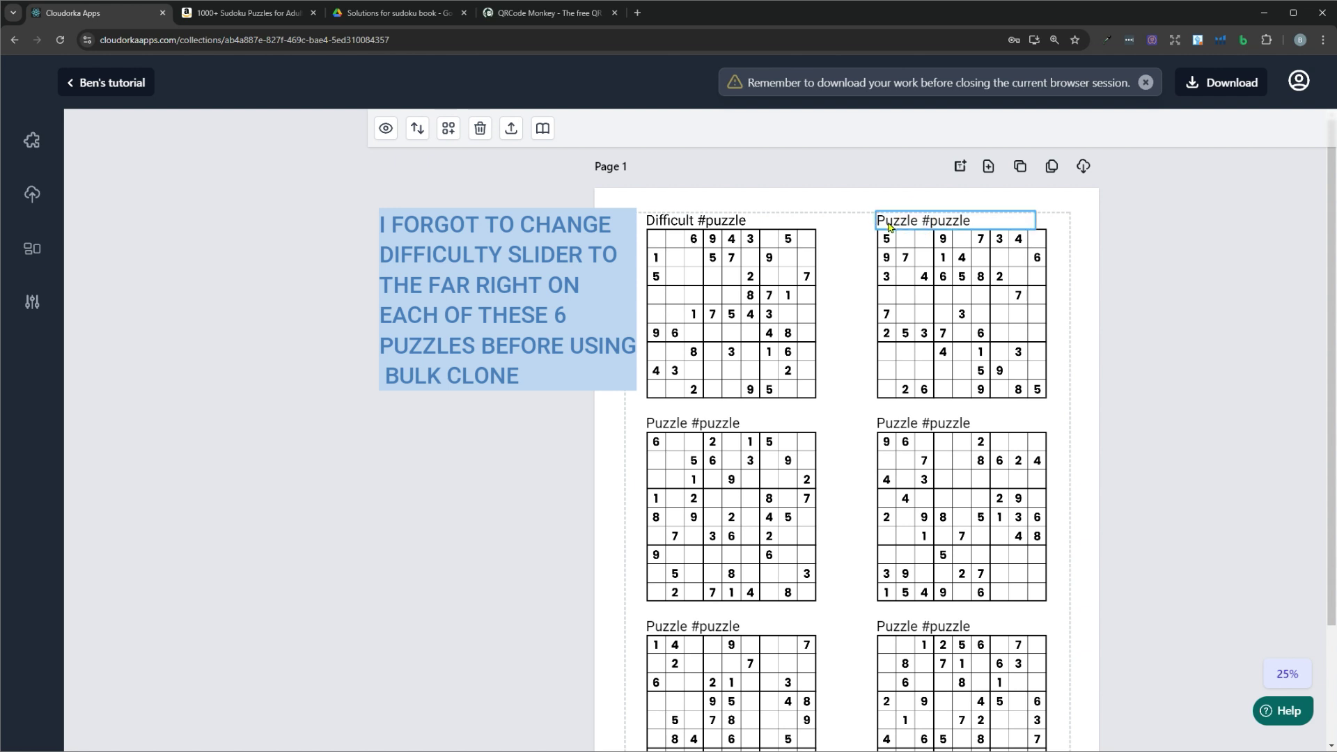
{"action": "scroll", "coordinate": [1075, 519], "scroll_direction": "down", "scroll_amount": 2}
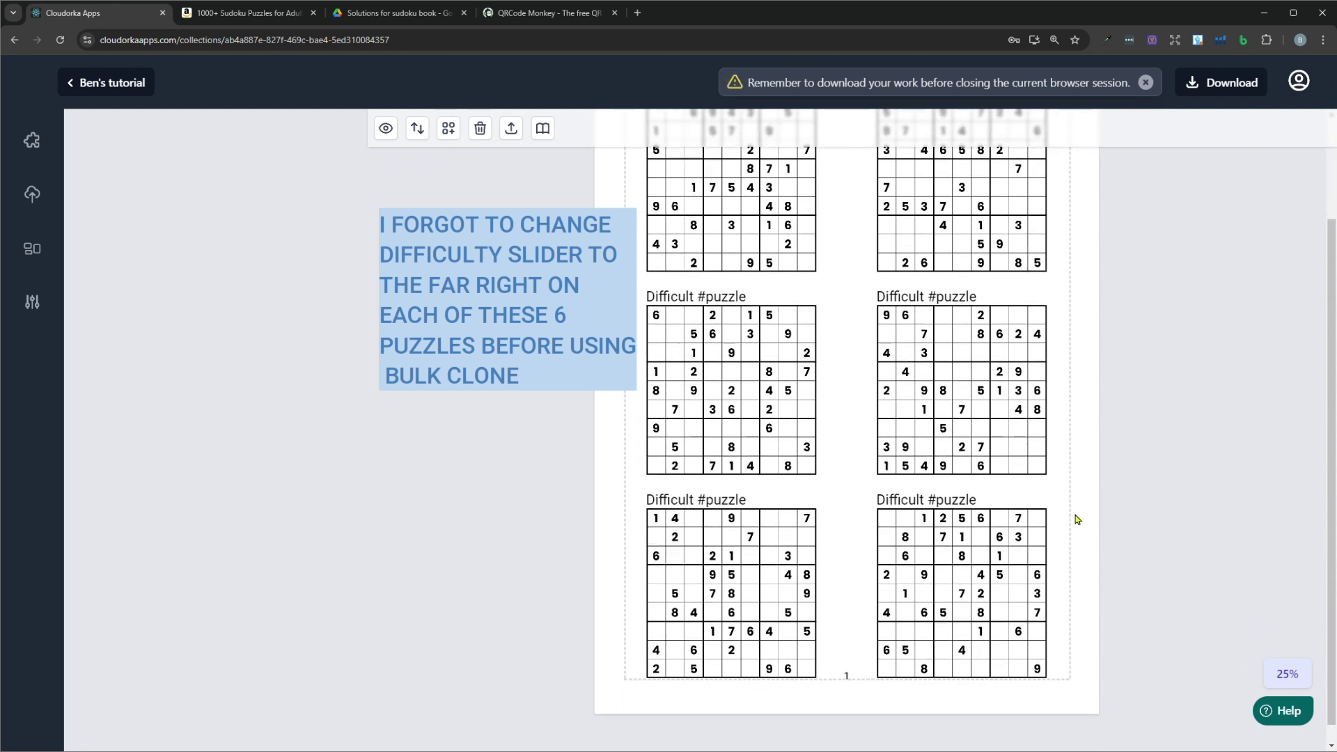
{"action": "scroll", "coordinate": [1076, 518], "scroll_direction": "up", "scroll_amount": 2}
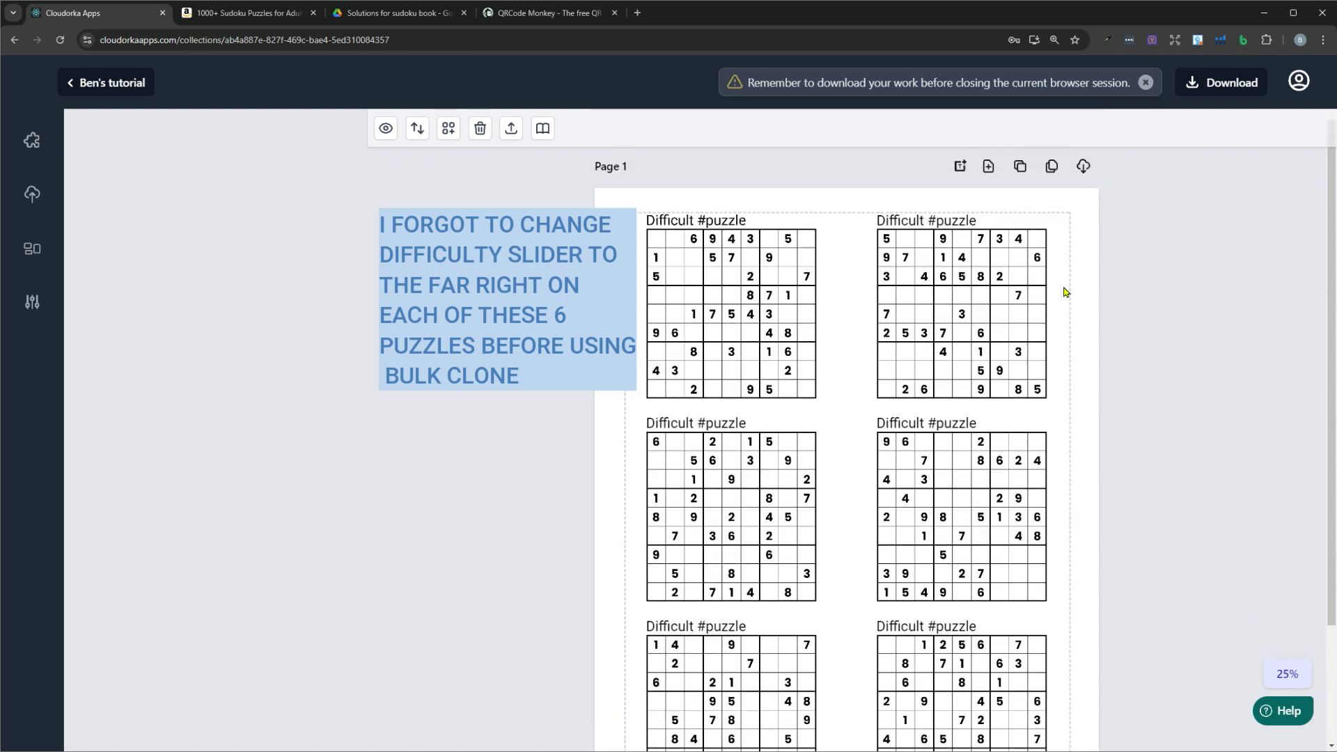
Bulk clone page 1 with the Difficult #puzzle titles, with 30 as the number of pages to clone.
{"action": "left_click", "coordinate": [1057, 168]}
{"action": "double_click", "coordinate": [719, 373]}
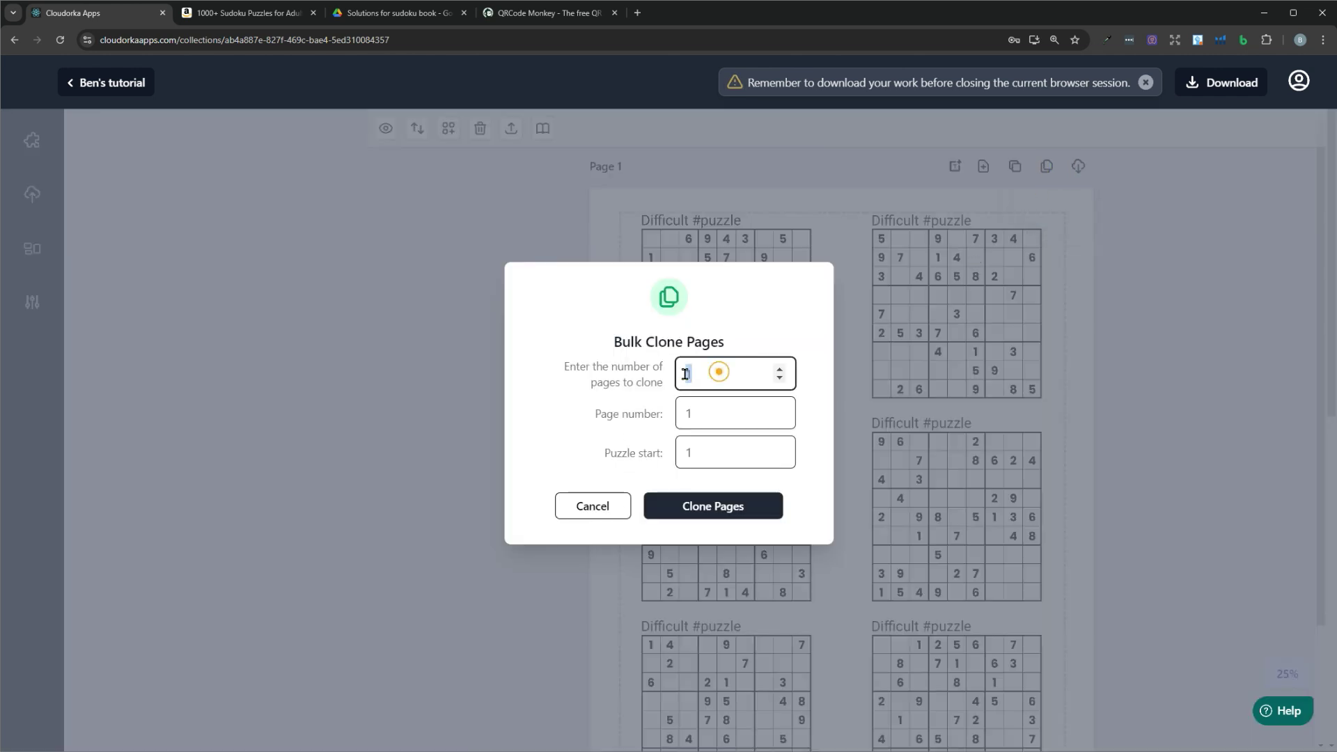
{"action": "type", "text": "30"}
{"action": "left_click", "coordinate": [717, 506]}
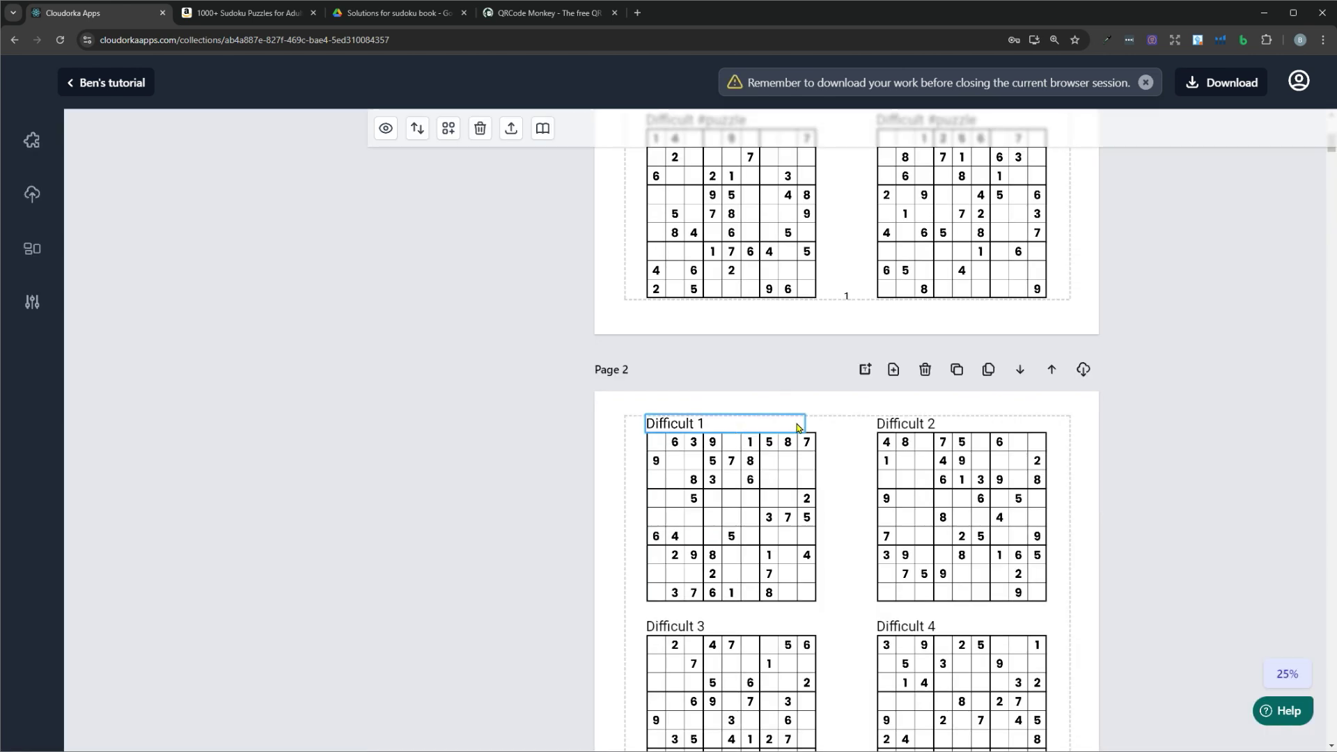
Replace the word Difficult with Medium in all six #puzzle titles on page 1.
{"action": "scroll", "coordinate": [797, 427], "scroll_direction": "down", "scroll_amount": 10}
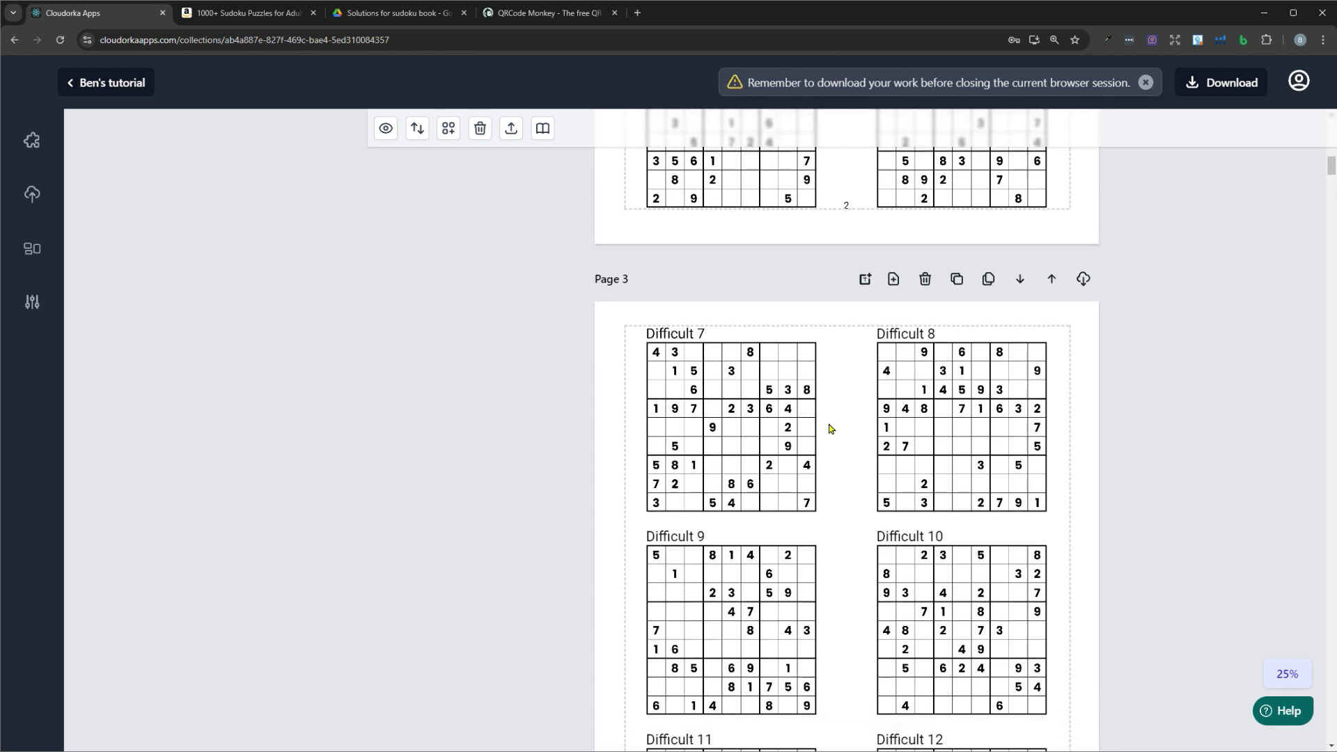
{"action": "scroll", "coordinate": [829, 428], "scroll_direction": "down", "scroll_amount": 20}
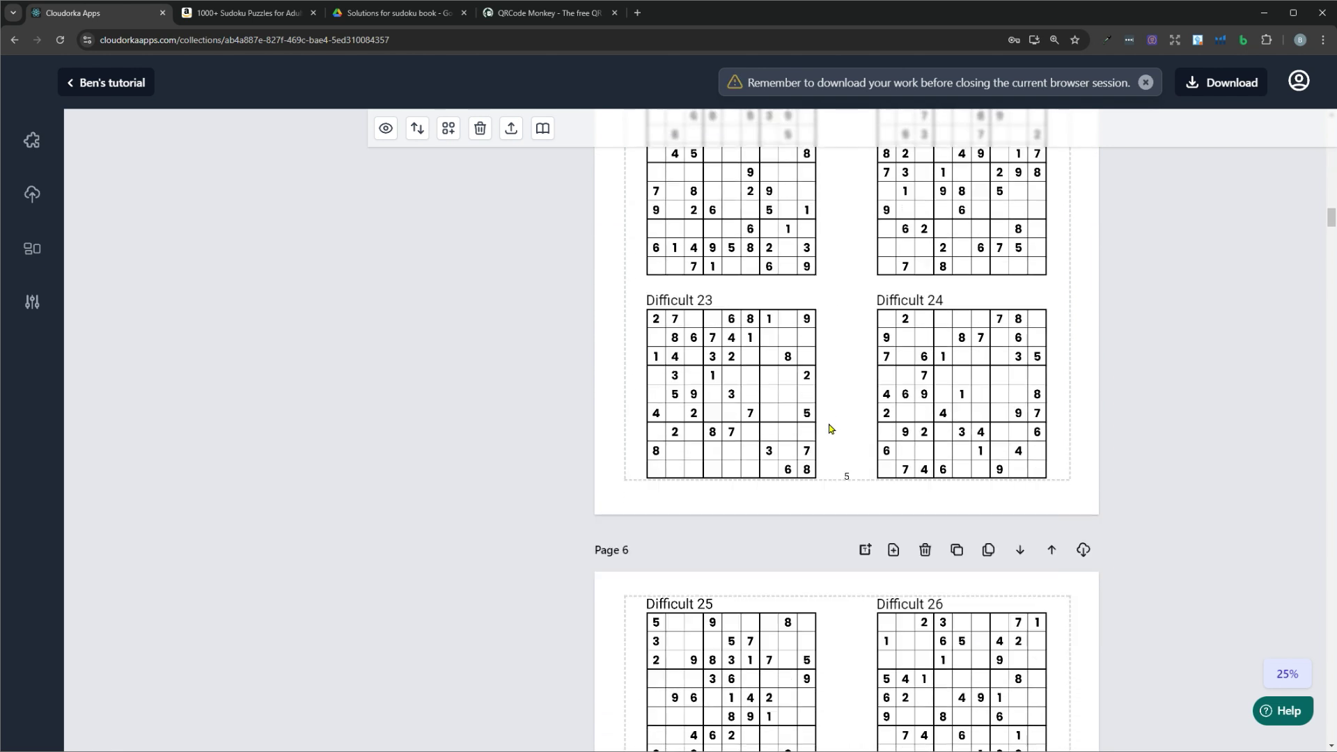
{"action": "scroll", "coordinate": [831, 390], "scroll_direction": "up", "scroll_amount": 20}
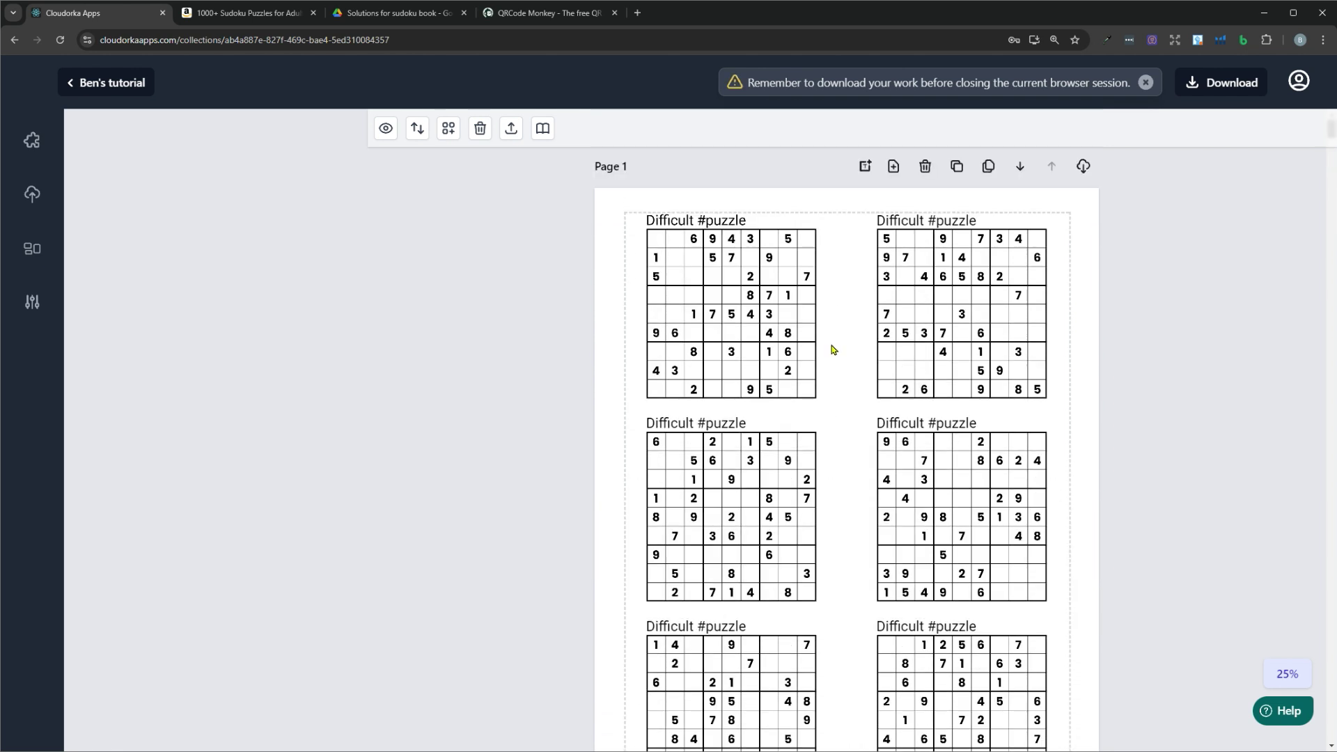
{"action": "left_click", "coordinate": [674, 222]}
{"action": "double_click", "coordinate": [674, 222]}
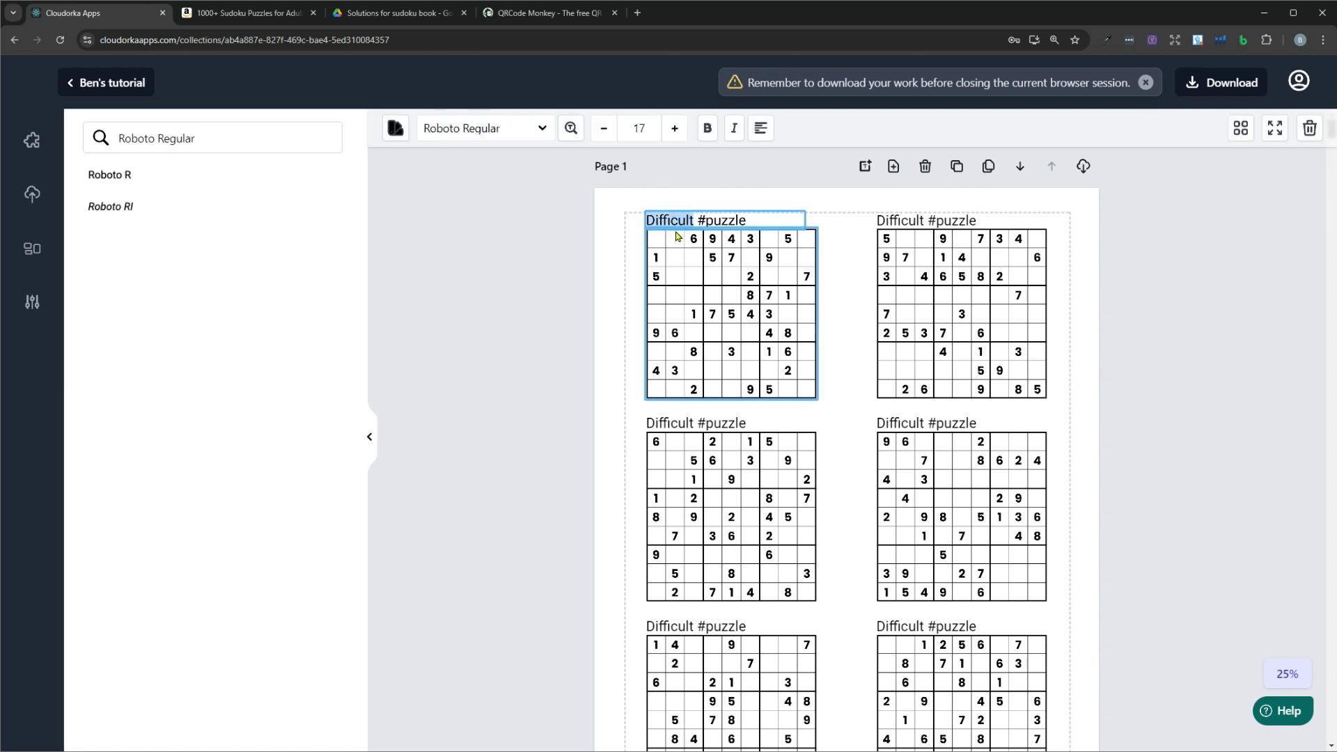
{"action": "type", "text": "Medium"}
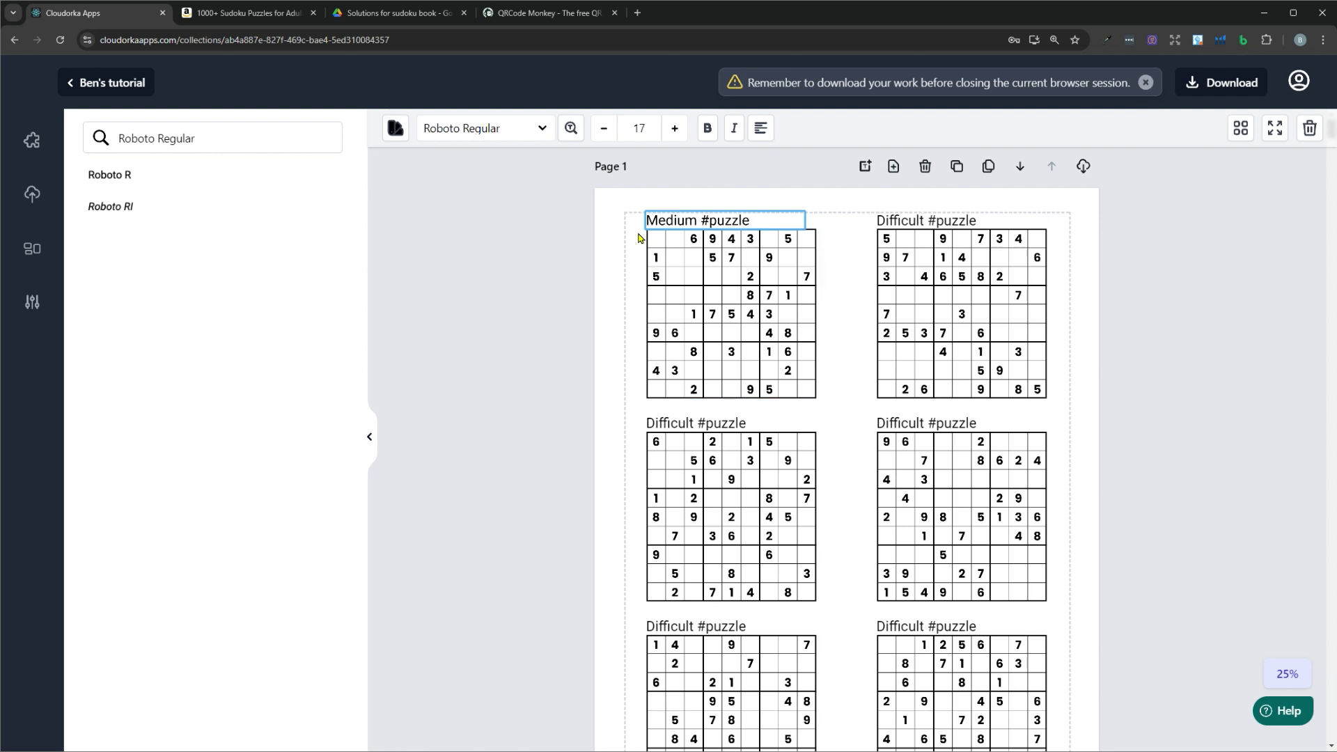
{"action": "left_click", "coordinate": [1074, 412]}
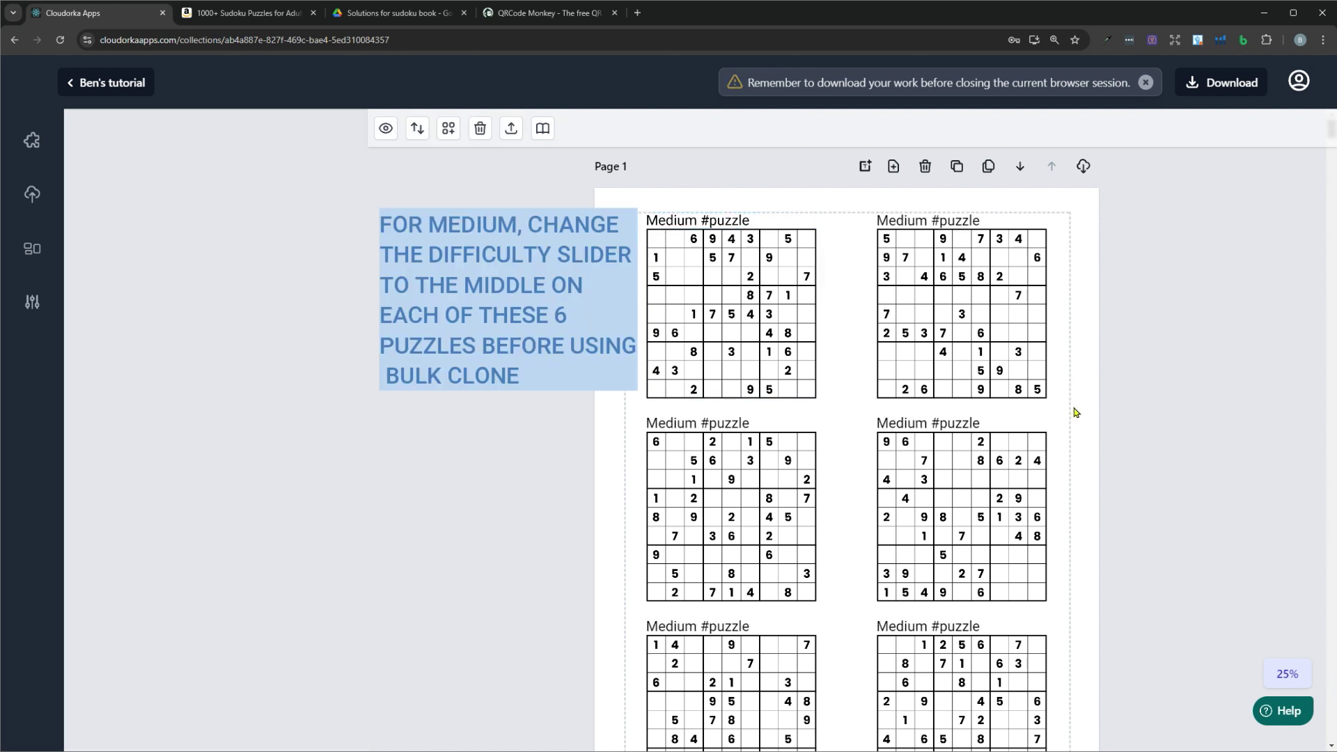
Bulk clone page 1 with the Medium #puzzle titles, with 30 as the number of pages to clone.
{"action": "left_click", "coordinate": [995, 172]}
{"action": "left_click_drag", "start_coordinate": [717, 368], "coordinate": [678, 369]}
{"action": "type", "text": "30"}
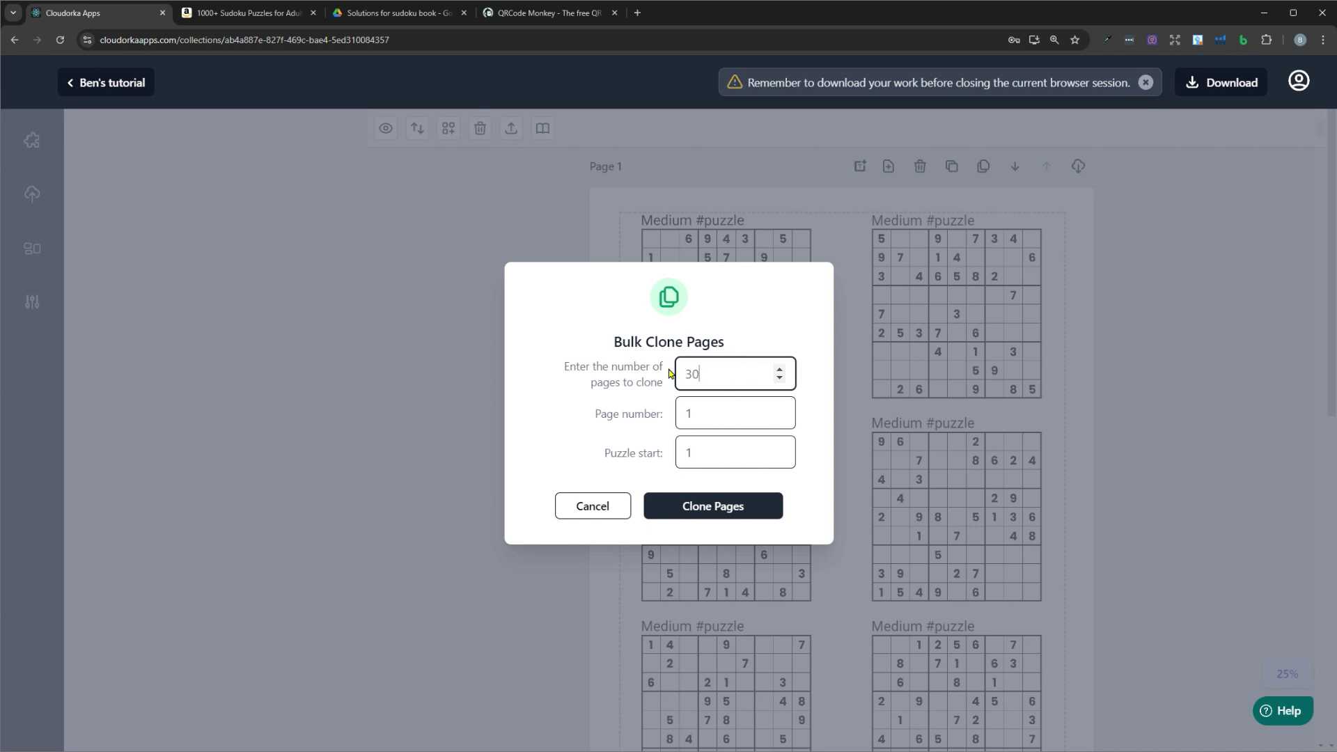
{"action": "left_click", "coordinate": [729, 506]}
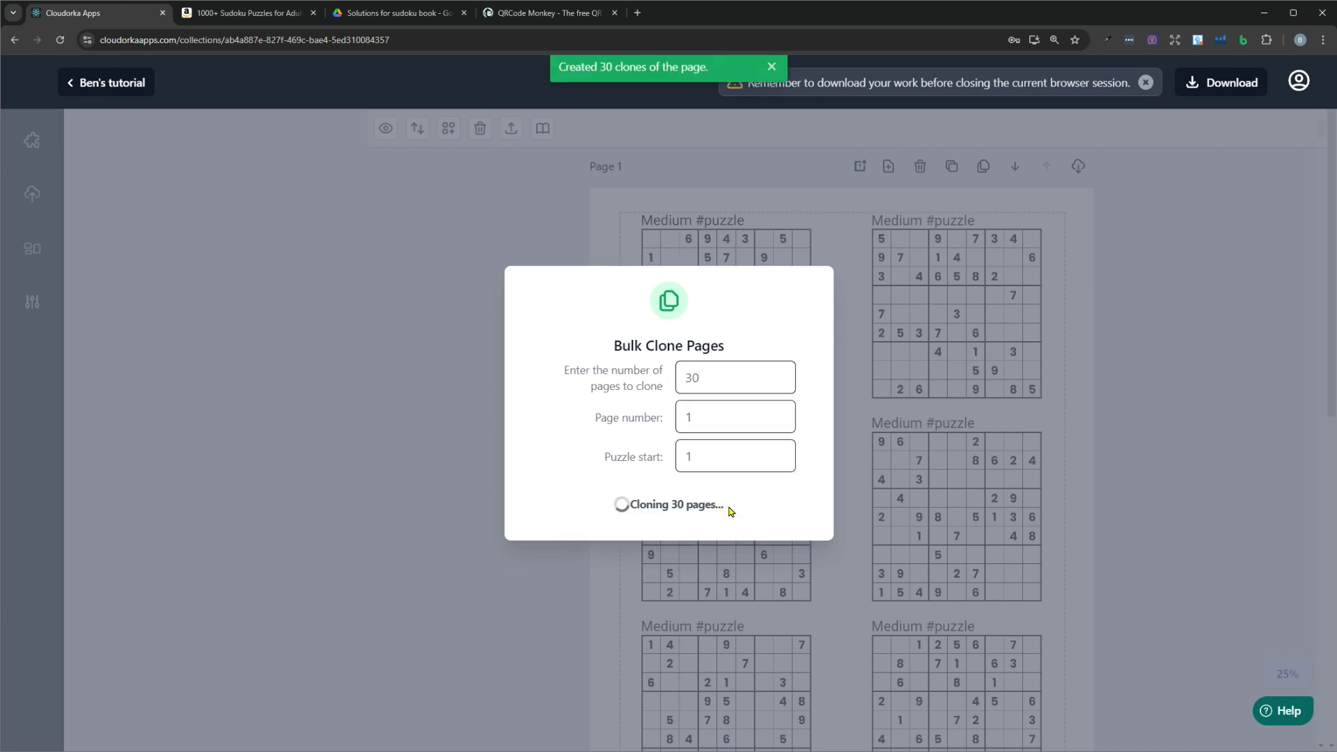
Replace the word Medium with Easy in all six #puzzle titles on page 1.
{"action": "left_click", "coordinate": [693, 222]}
{"action": "left_click_drag", "start_coordinate": [693, 221], "coordinate": [647, 218]}
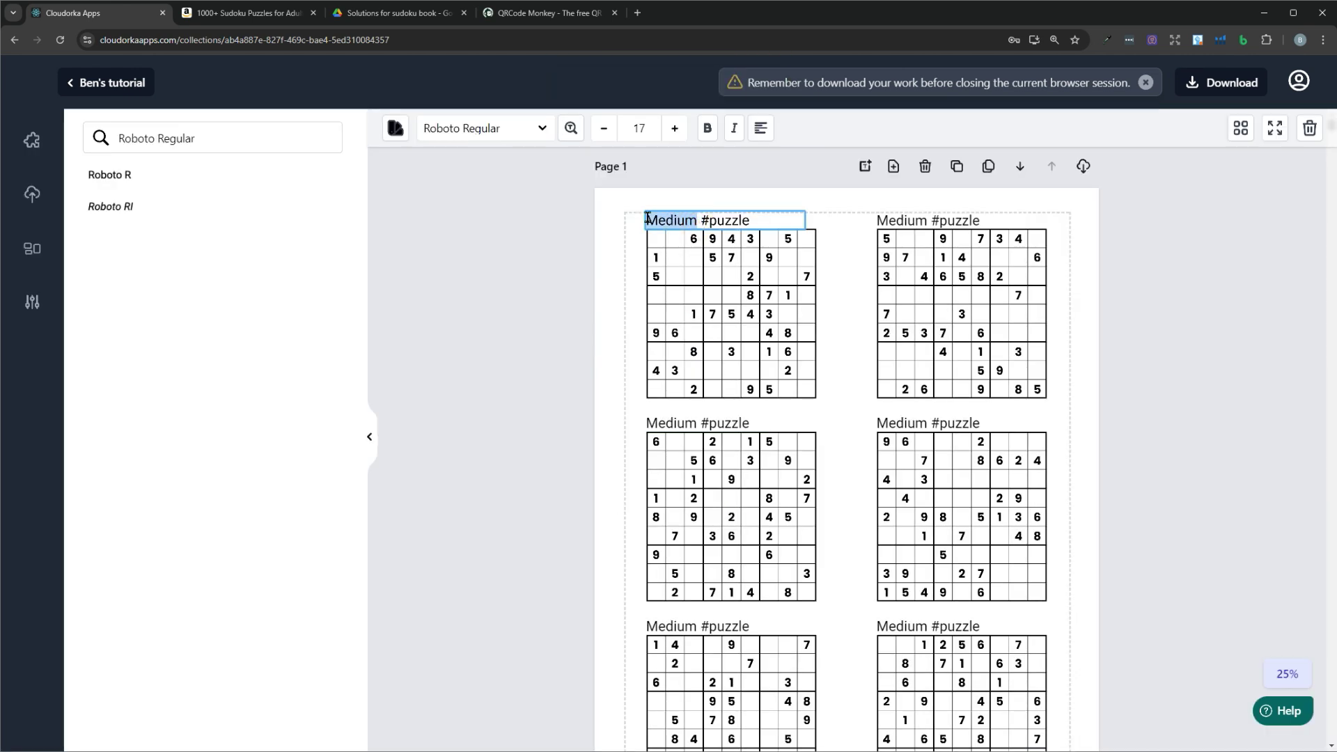
{"action": "type", "text": "Easy"}
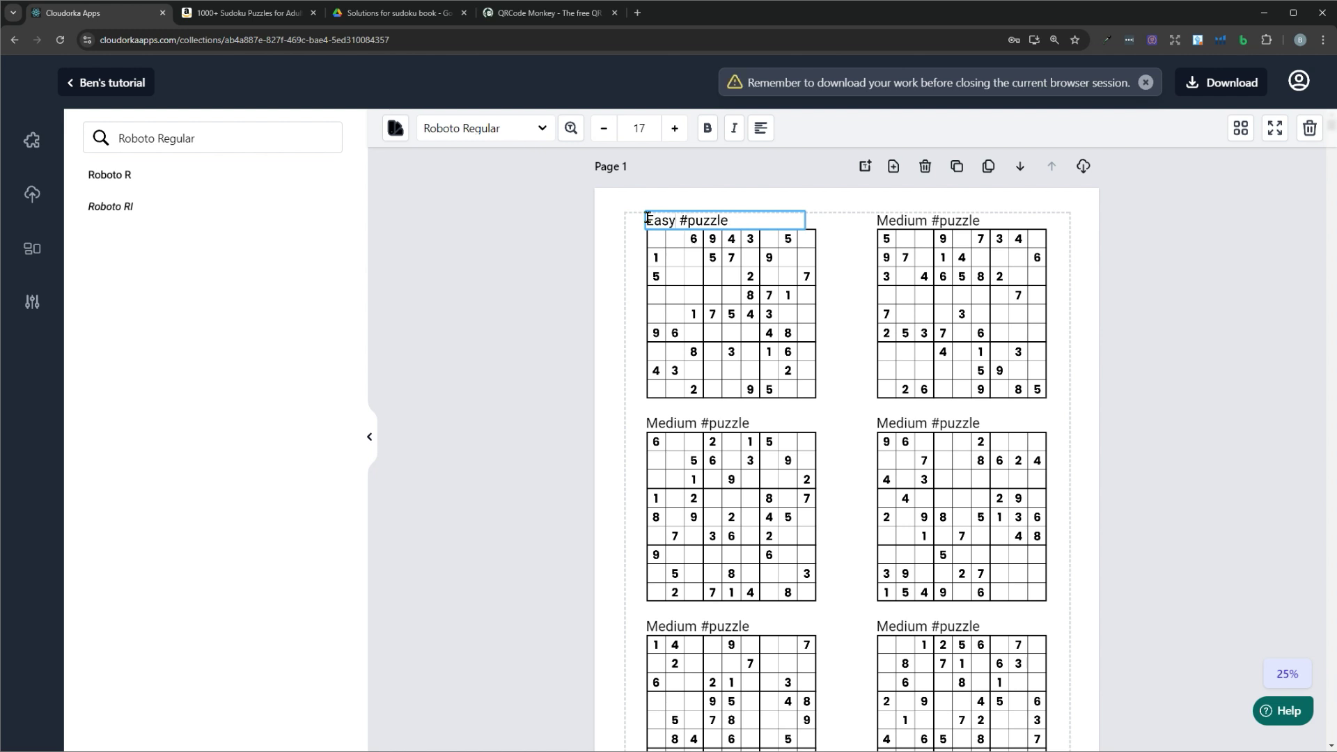
{"action": "double_click", "coordinate": [653, 220]}
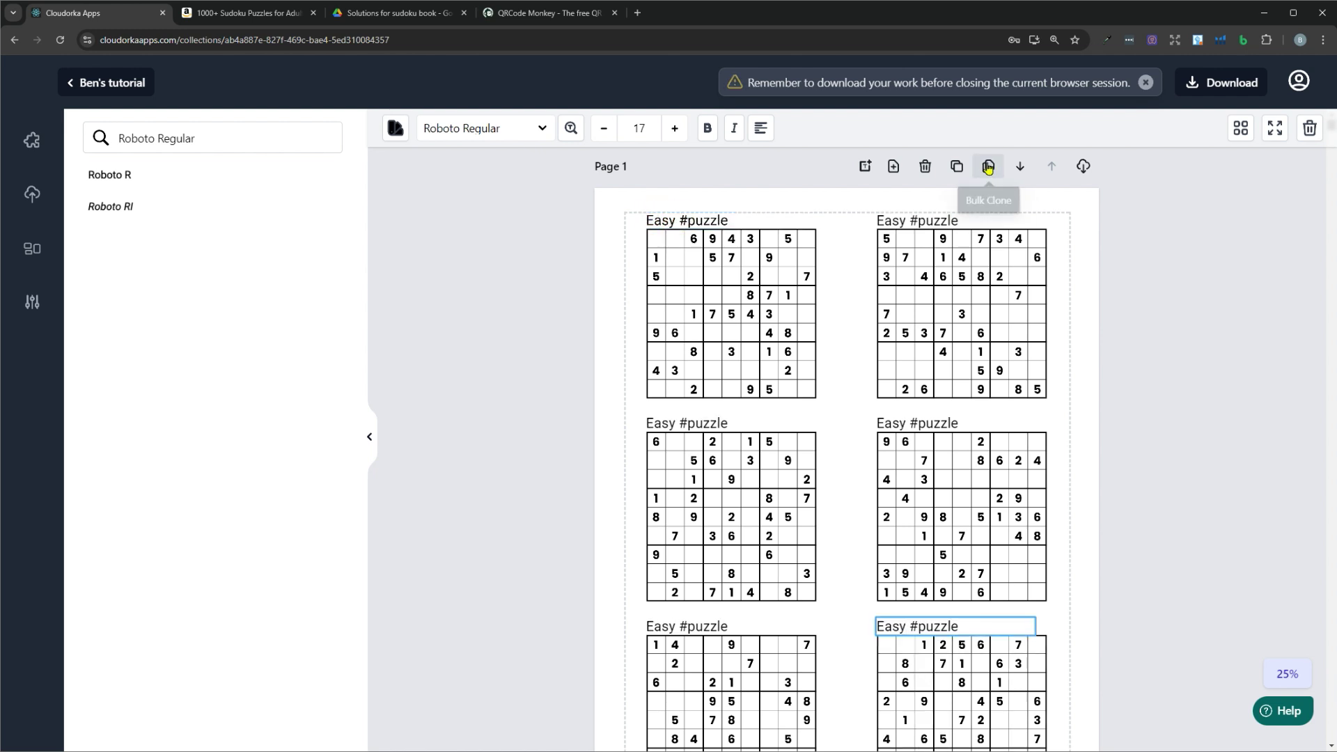
Bulk clone page 1 with the Easy #puzzle titles, with 30 as the number of pages to clone.
{"action": "left_click", "coordinate": [988, 168]}
{"action": "double_click", "coordinate": [689, 375]}
{"action": "type", "text": "30"}
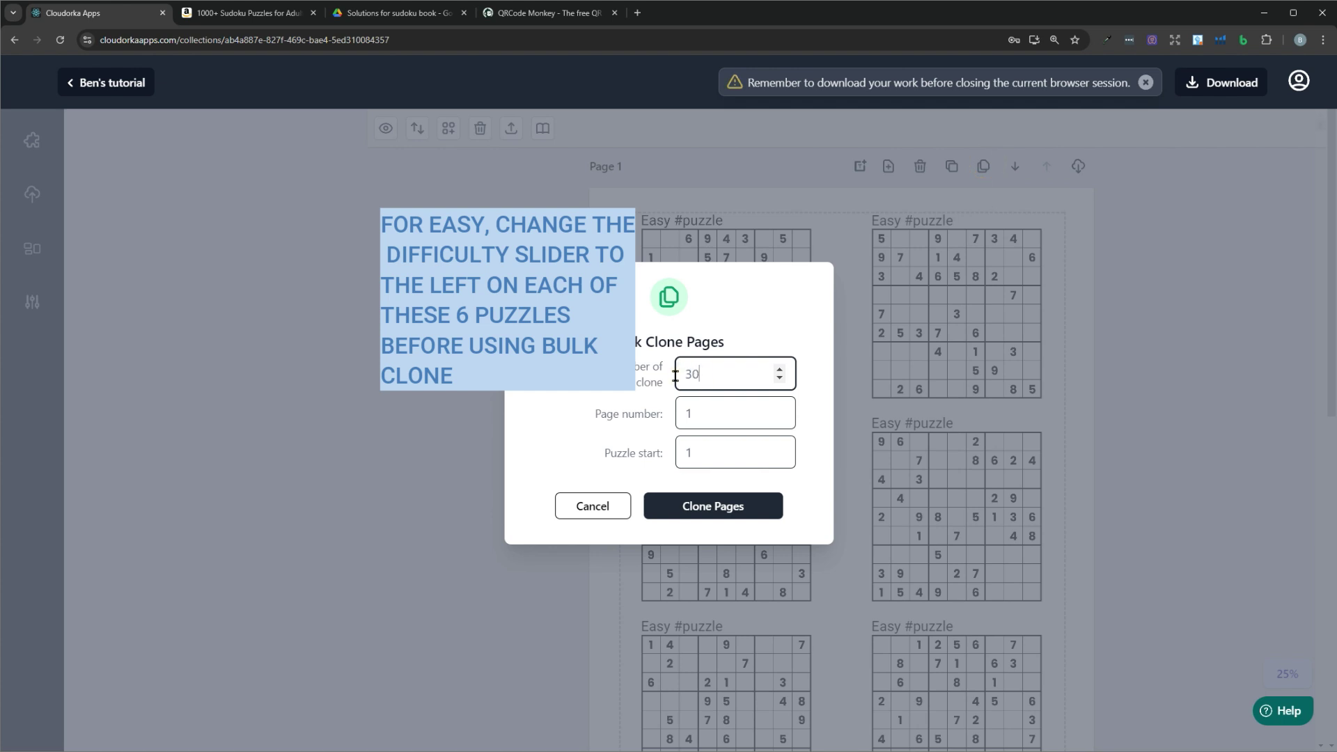
{"action": "left_click", "coordinate": [723, 505]}
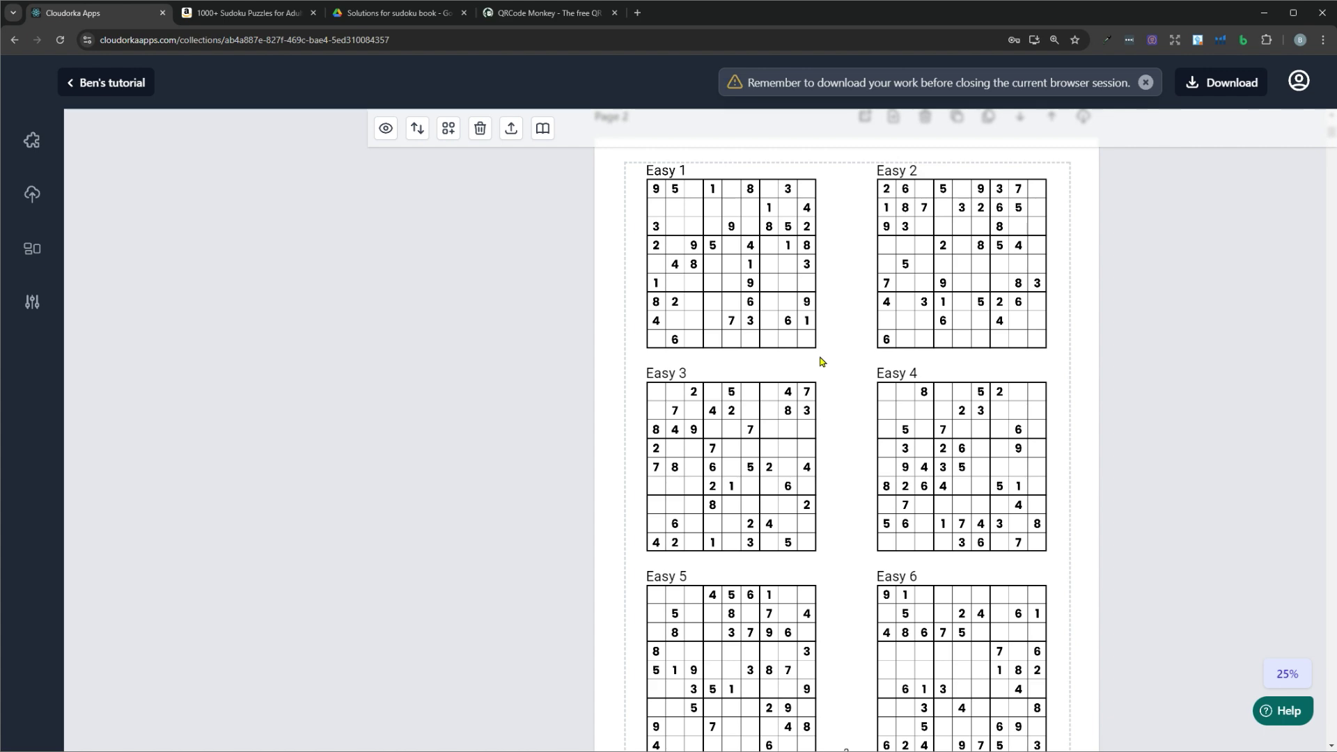
Examine the order and numbering of the Easy, Medium and Difficult puzzles through to the last cloned page.
{"action": "left_click_drag", "start_coordinate": [1328, 175], "coordinate": [1331, 330]}
{"action": "left_click", "coordinate": [925, 337]}
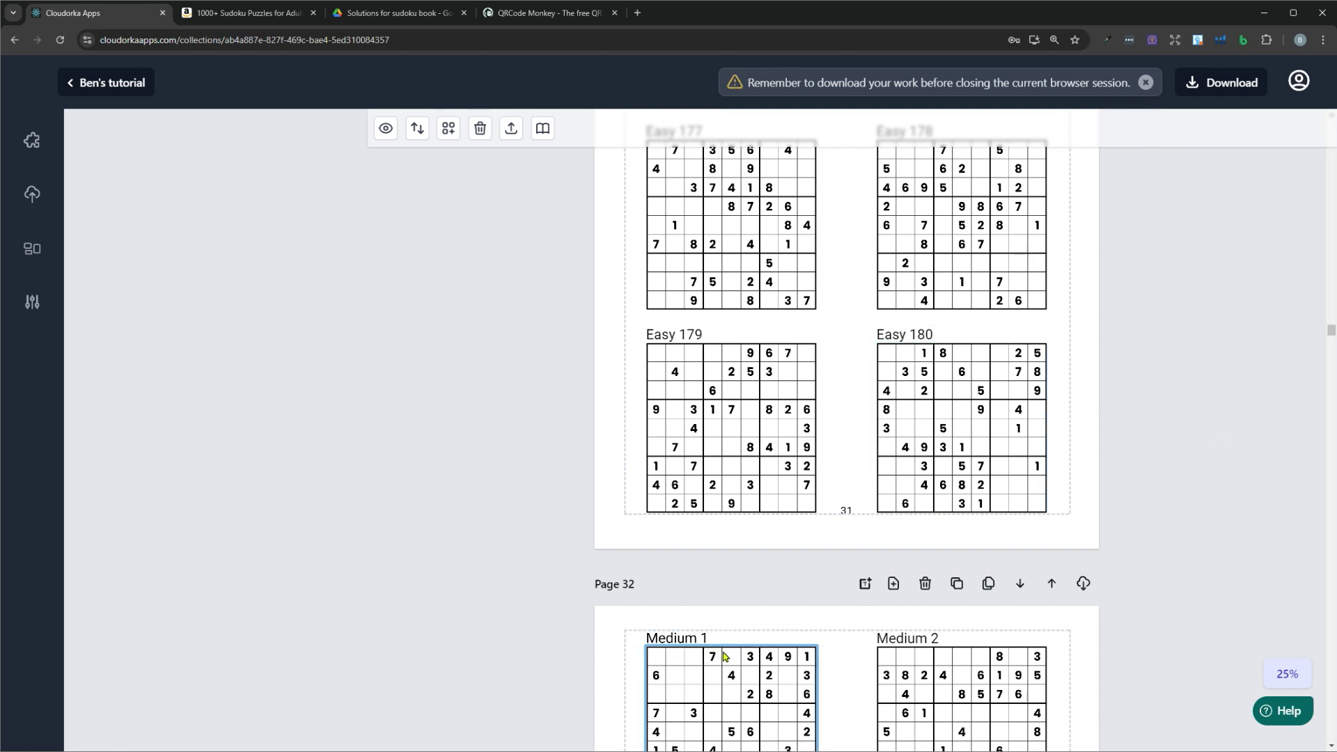
{"action": "left_click_drag", "start_coordinate": [1330, 334], "coordinate": [1331, 548]}
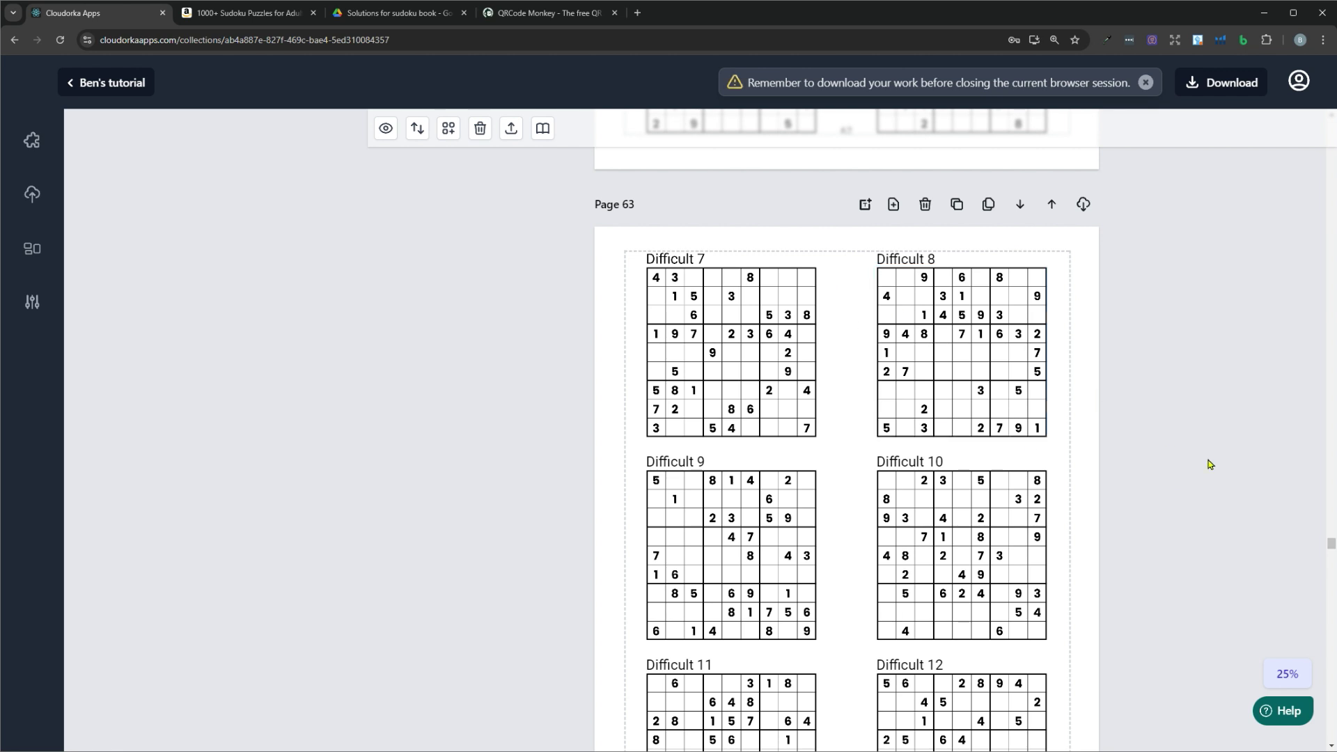
{"action": "left_click_drag", "start_coordinate": [1331, 543], "coordinate": [1331, 647]}
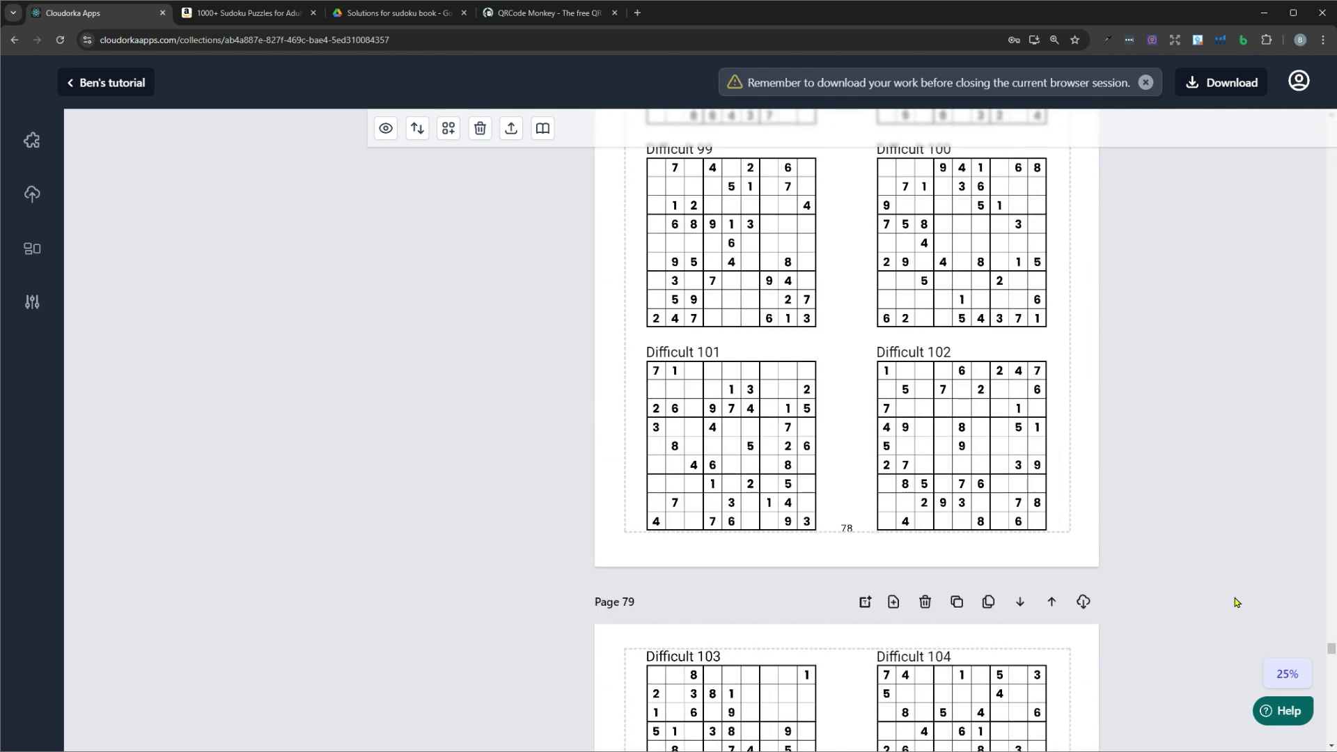
{"action": "key", "text": "End"}
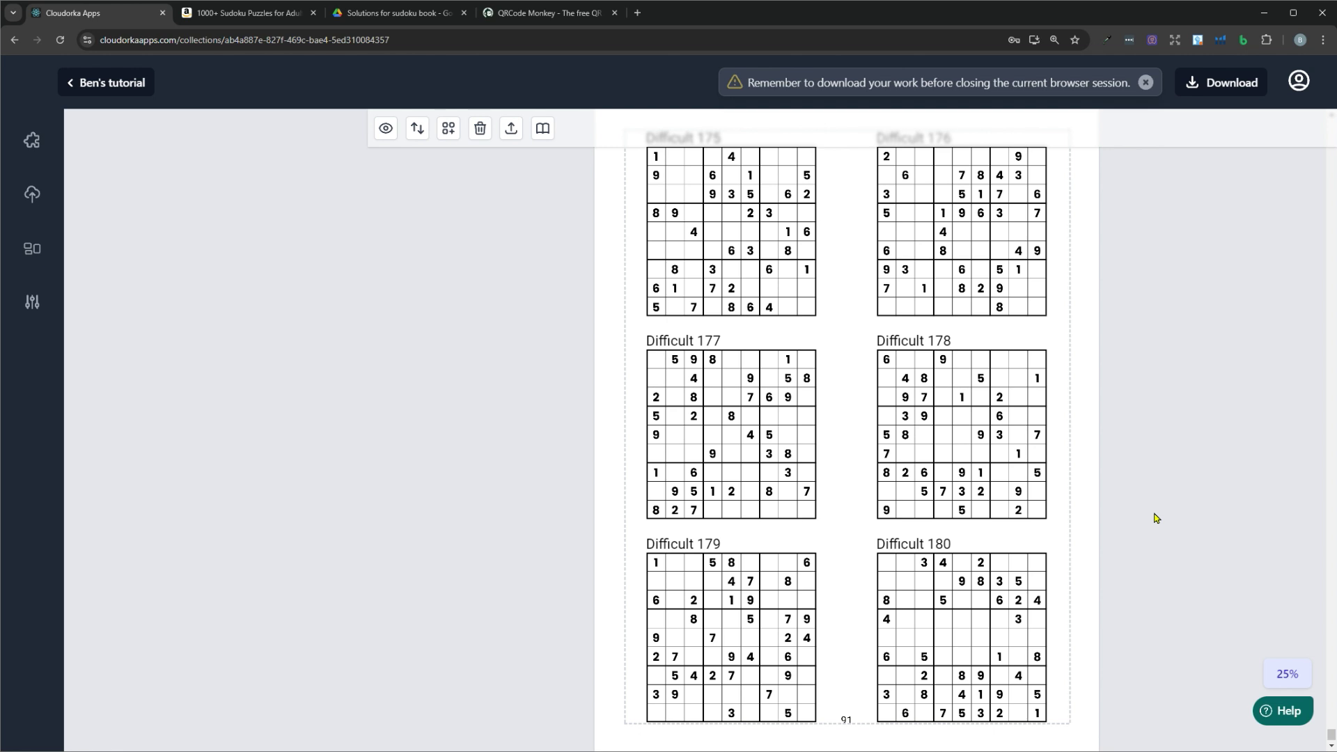
Generate the sudoku solutions for the book with 8 solutions per page.
{"action": "left_click", "coordinate": [509, 326]}
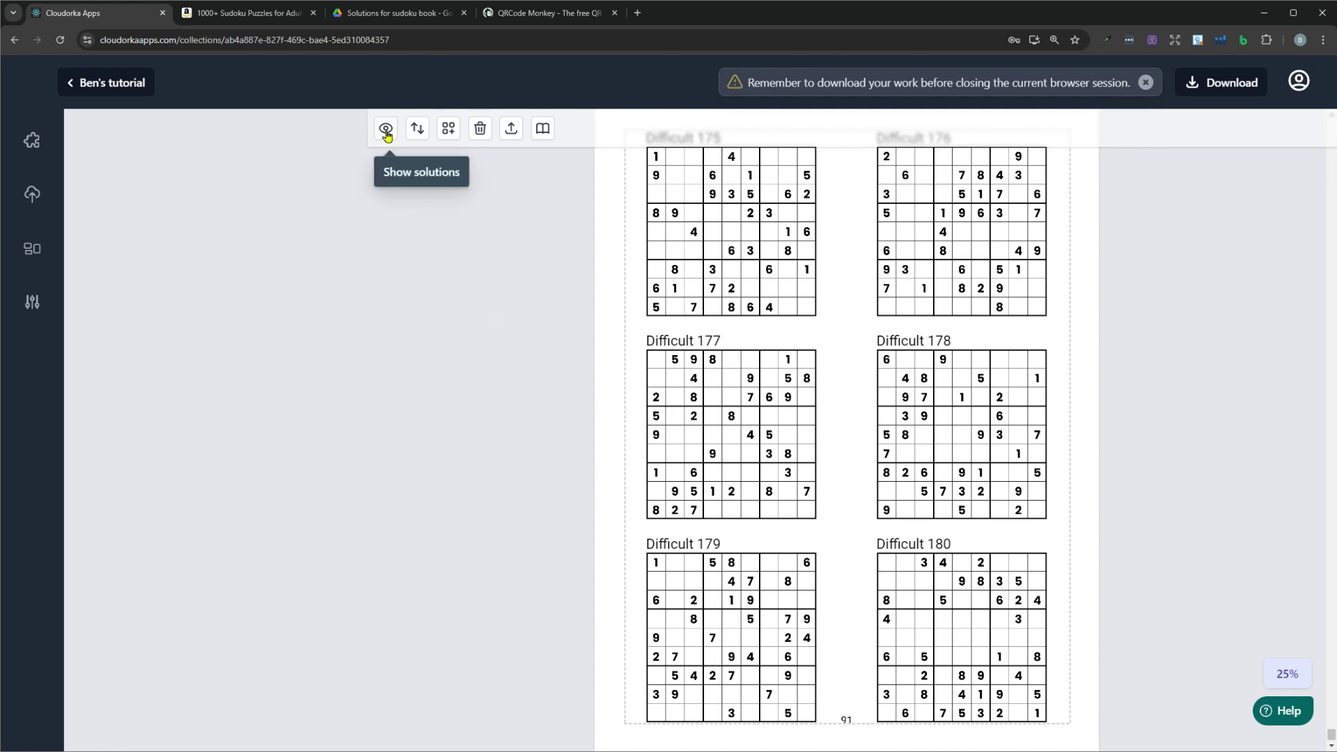
{"action": "left_click", "coordinate": [385, 129]}
{"action": "left_click", "coordinate": [635, 455]}
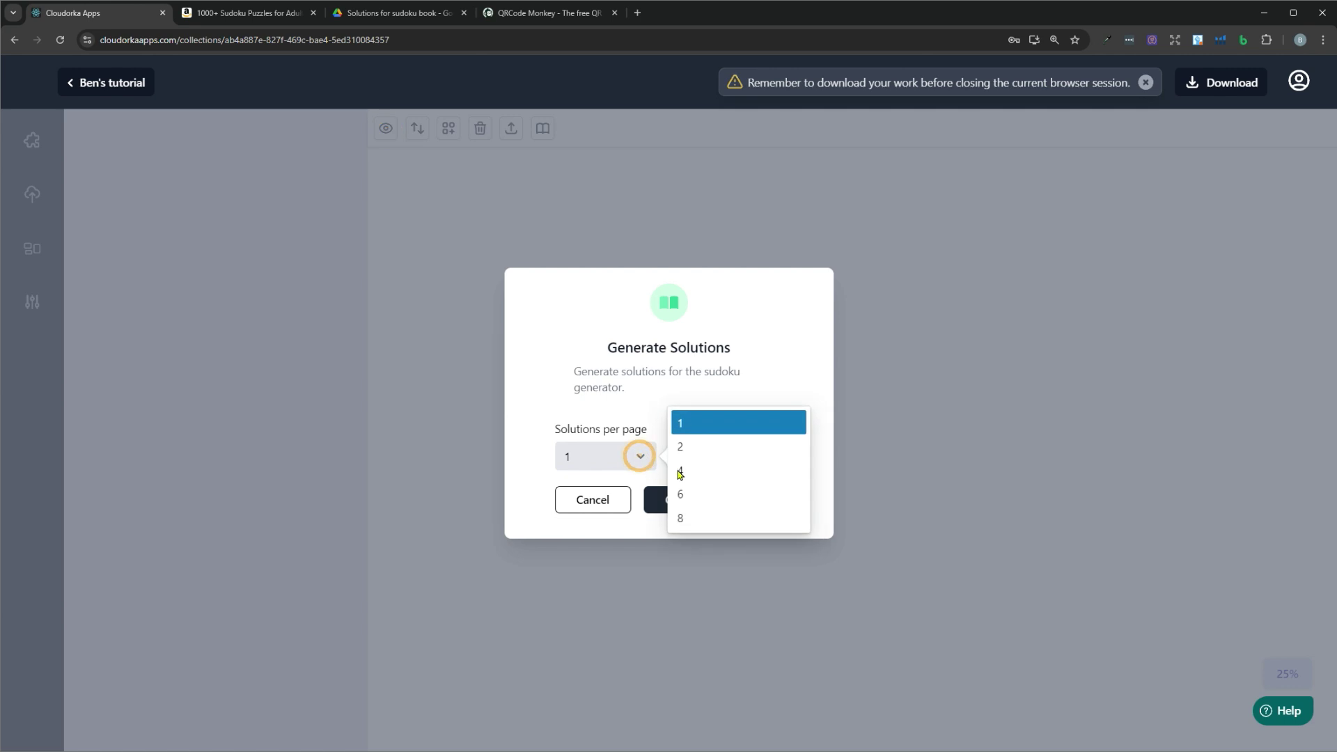
{"action": "left_click", "coordinate": [705, 514]}
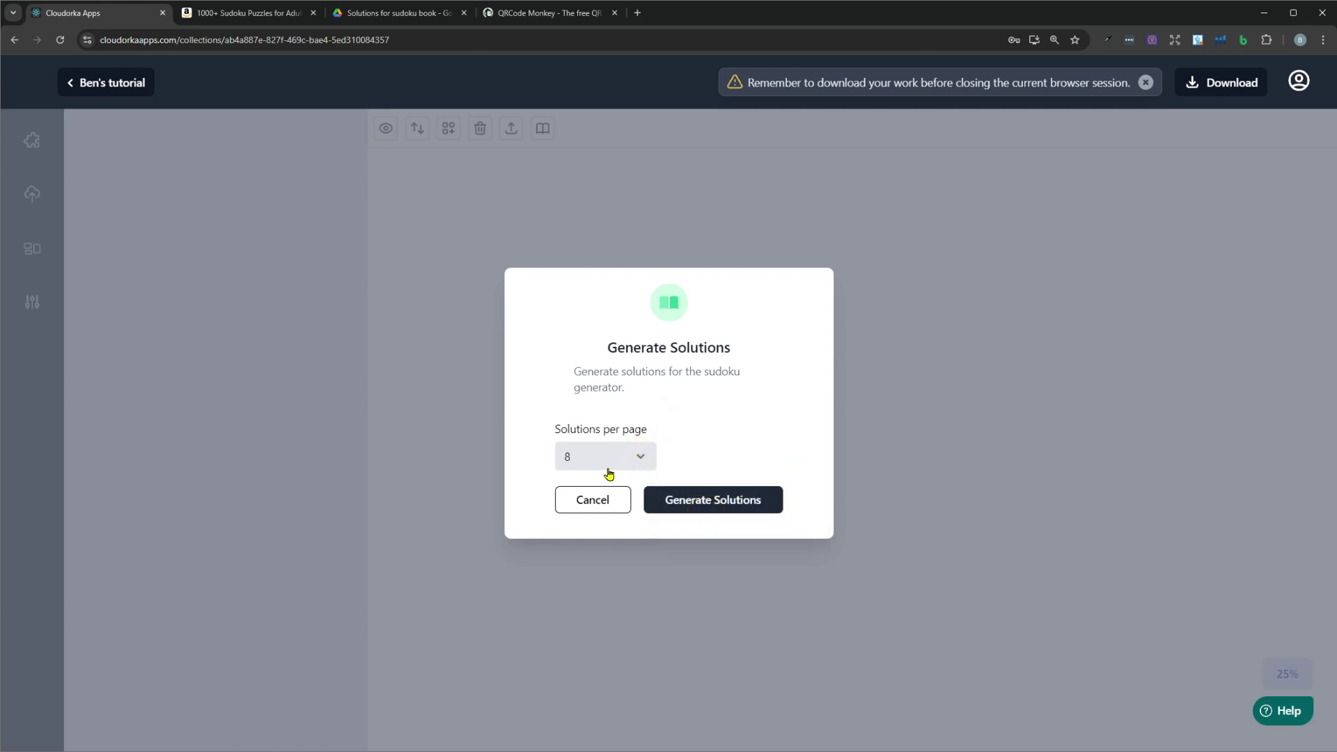
{"action": "left_click", "coordinate": [704, 503]}
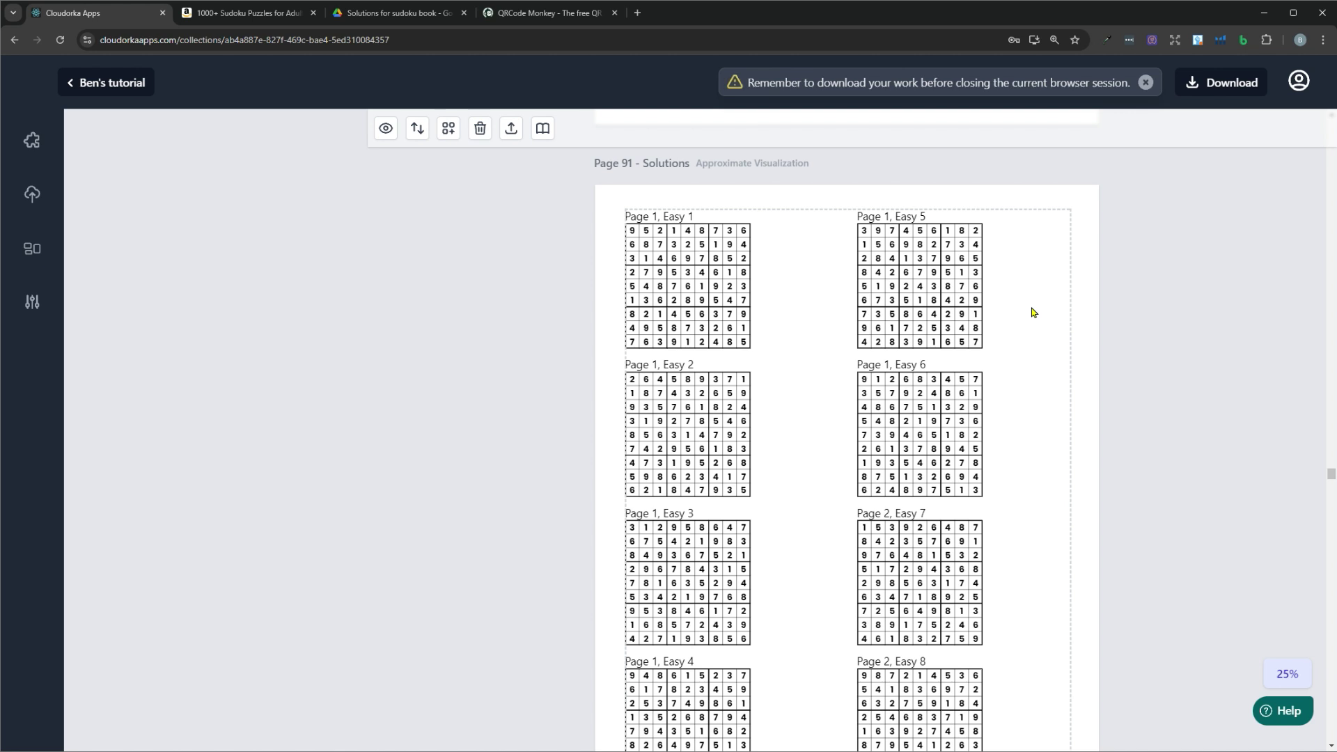
Examine the layout, titles and page references of the solutions from the first to the last solution page.
{"action": "scroll", "coordinate": [1033, 313], "scroll_direction": "down", "scroll_amount": 1}
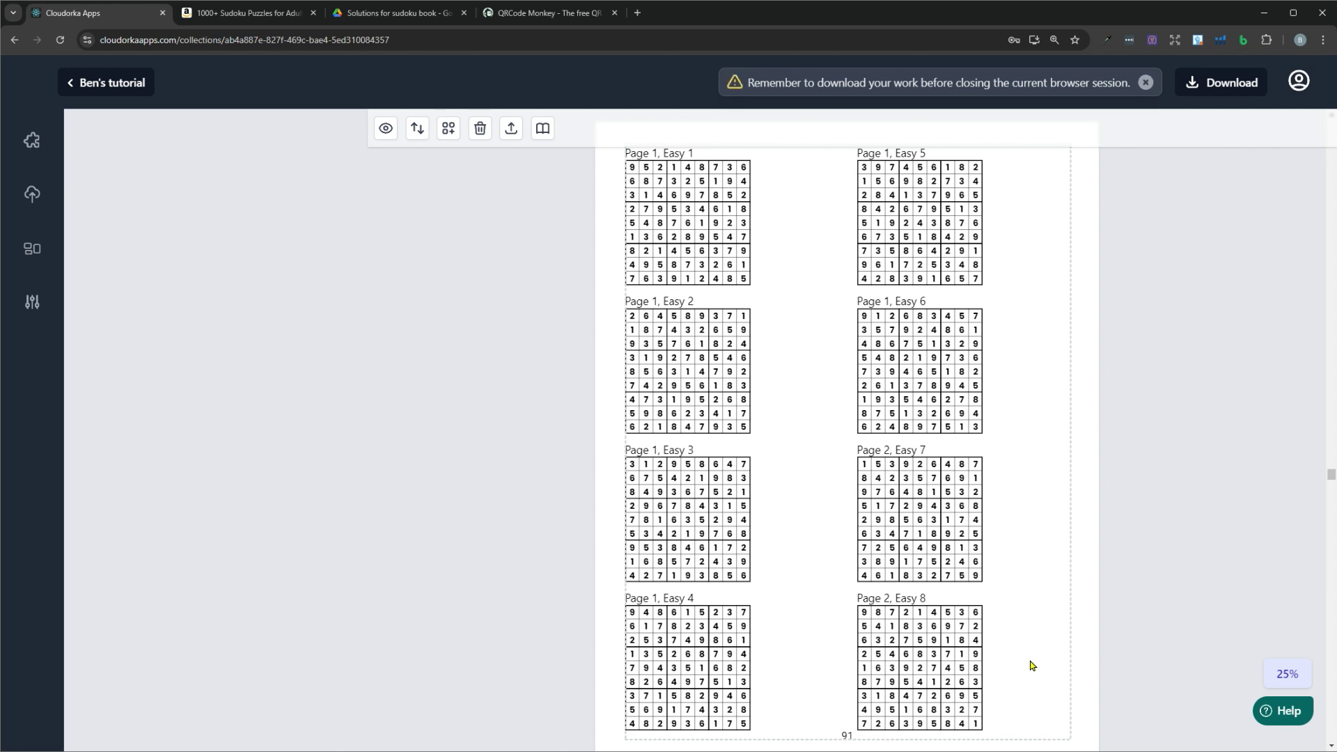
{"action": "scroll", "coordinate": [1012, 608], "scroll_direction": "up", "scroll_amount": 1}
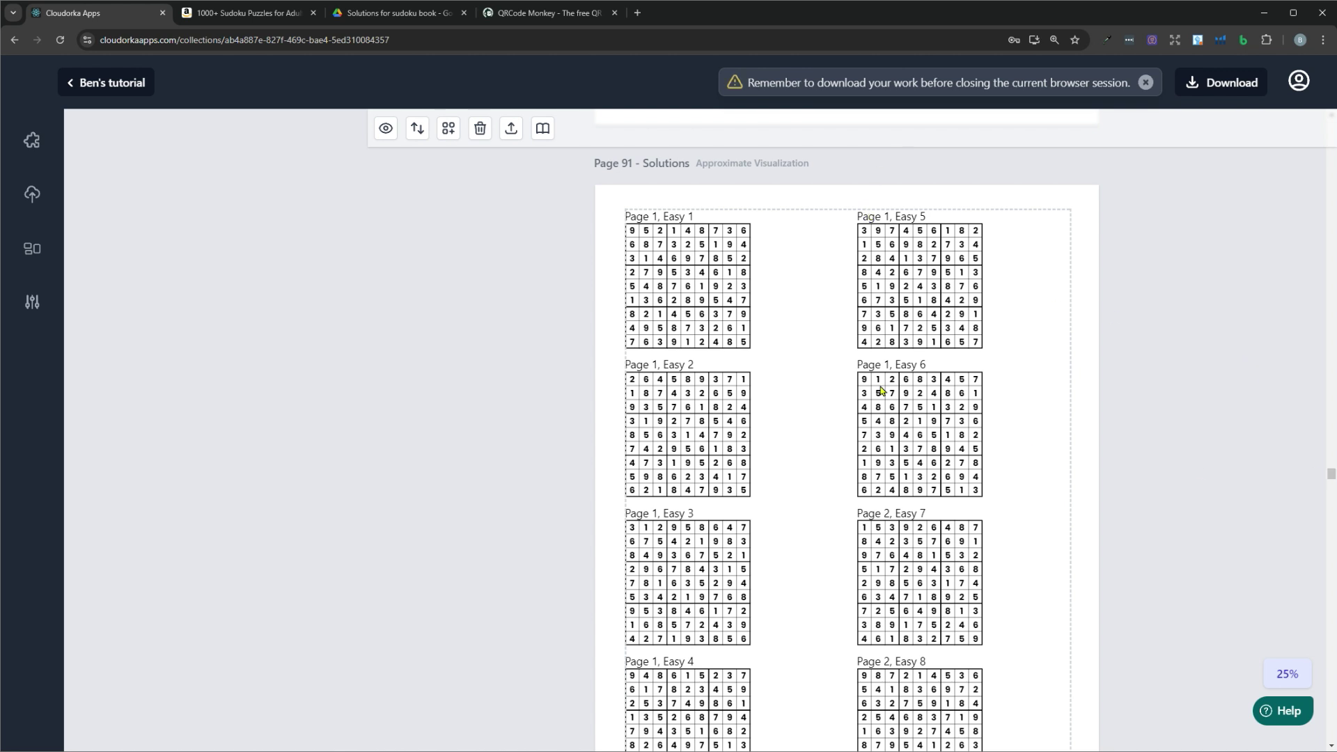
{"action": "left_click_drag", "start_coordinate": [1331, 476], "coordinate": [1331, 737]}
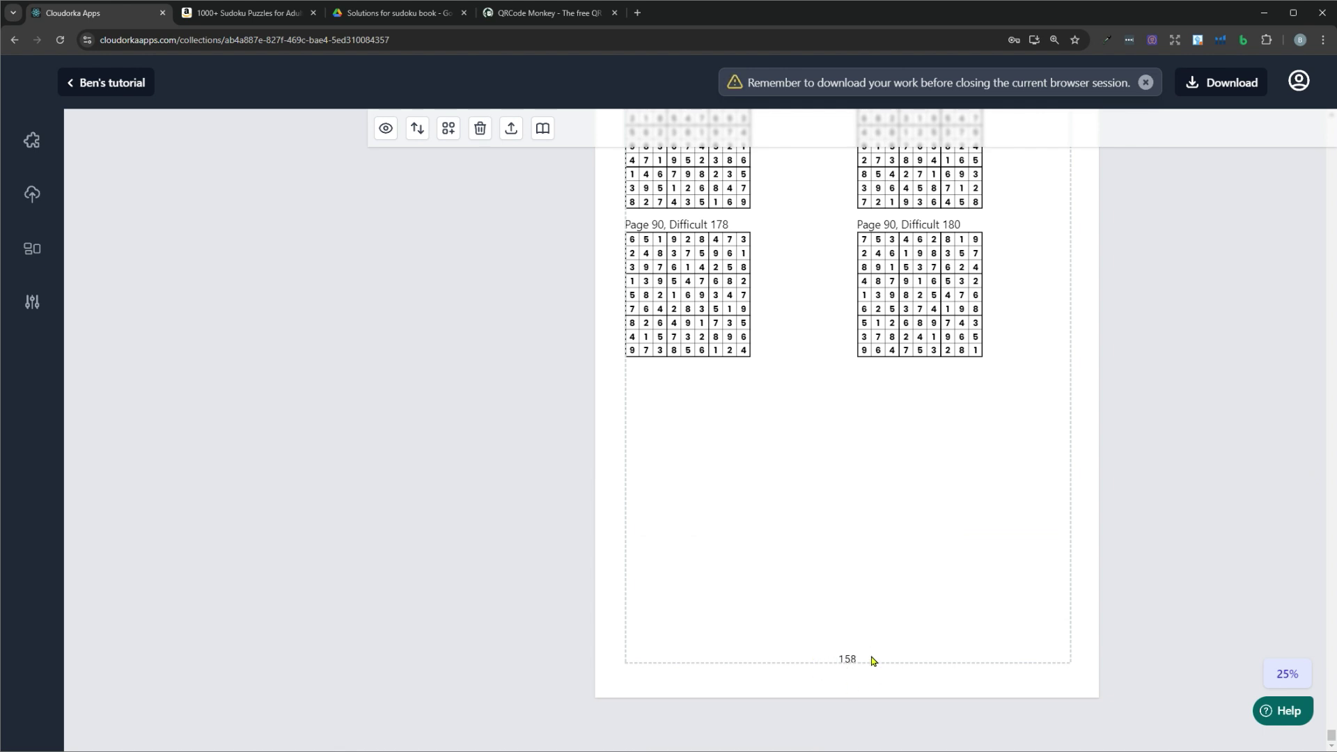
{"action": "scroll", "coordinate": [873, 660], "scroll_direction": "up", "scroll_amount": 15}
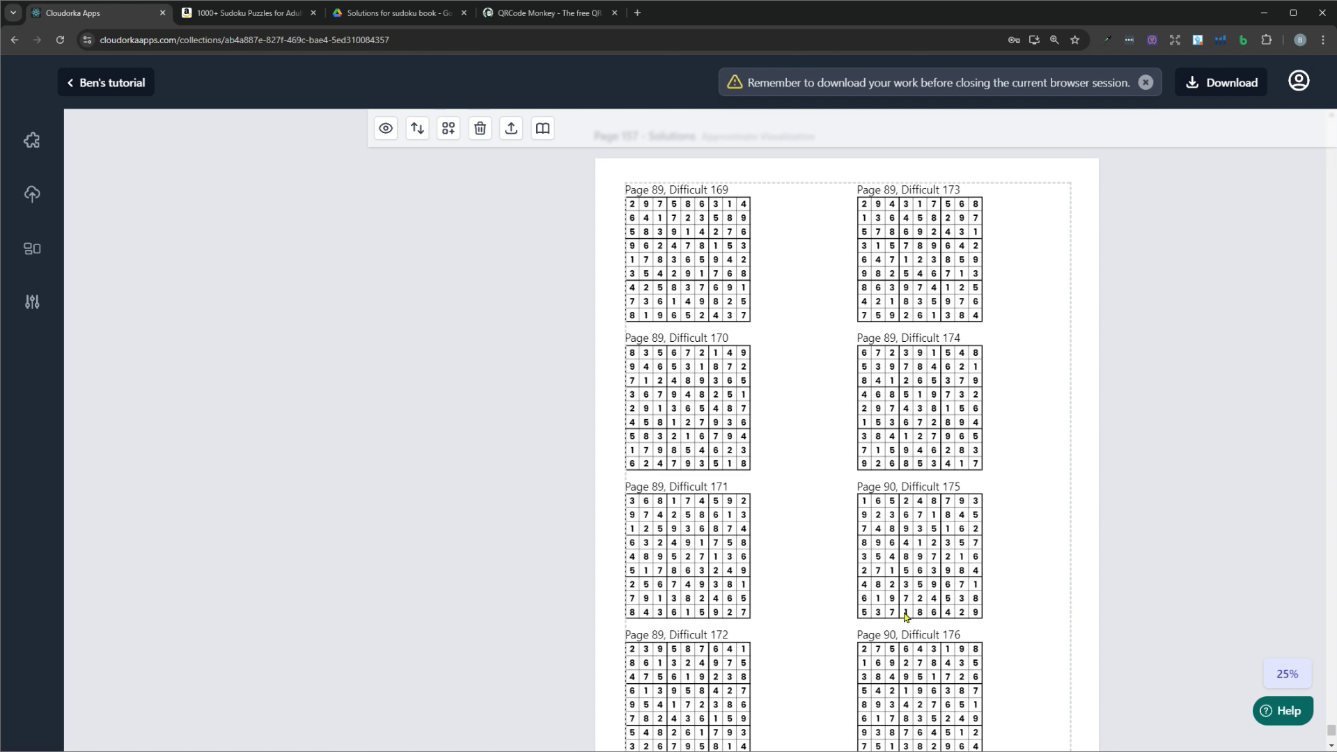
Capture a screen snip of the Easy 1 solution on page 91 and compare it with the Easy 1 puzzle on page 1.
{"action": "left_click_drag", "start_coordinate": [1330, 729], "coordinate": [1325, 481]}
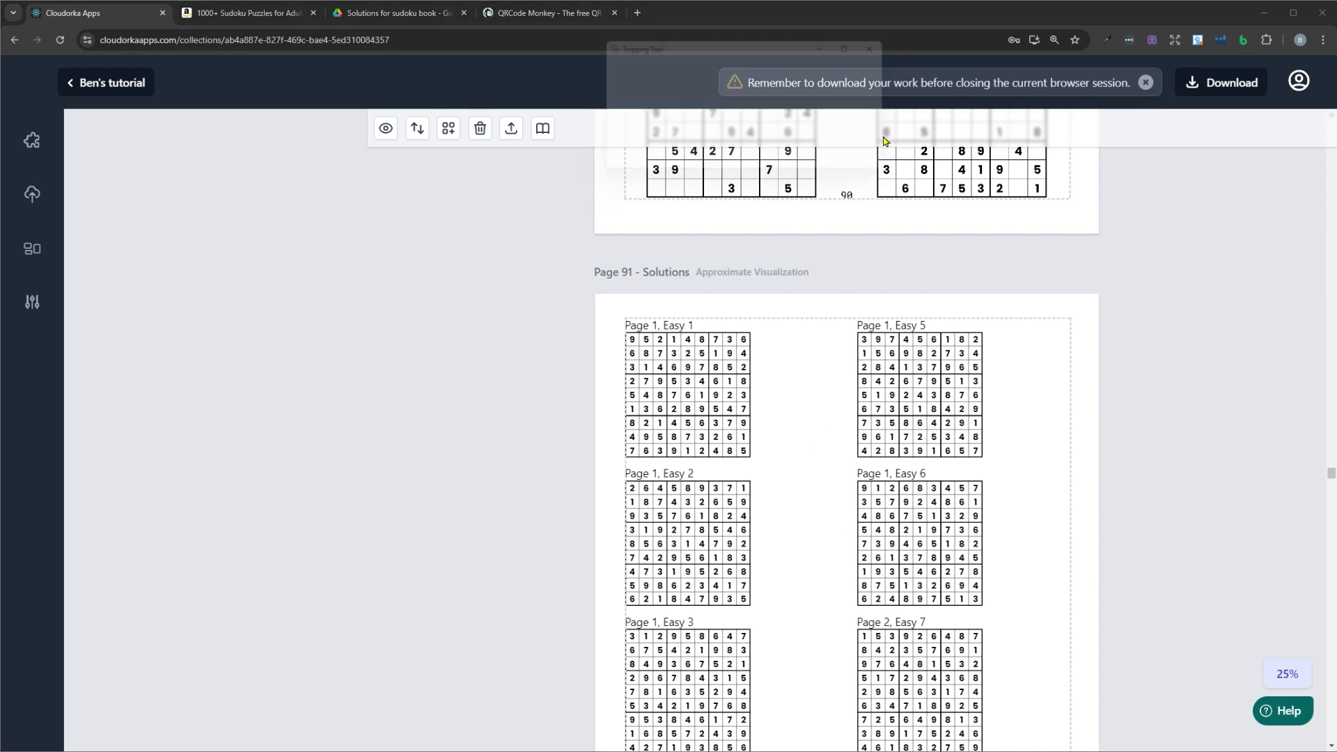
{"action": "key", "text": "super+shift+s"}
{"action": "left_click_drag", "start_coordinate": [620, 310], "coordinate": [759, 470]}
{"action": "left_click_drag", "start_coordinate": [1330, 474], "coordinate": [1332, 148]}
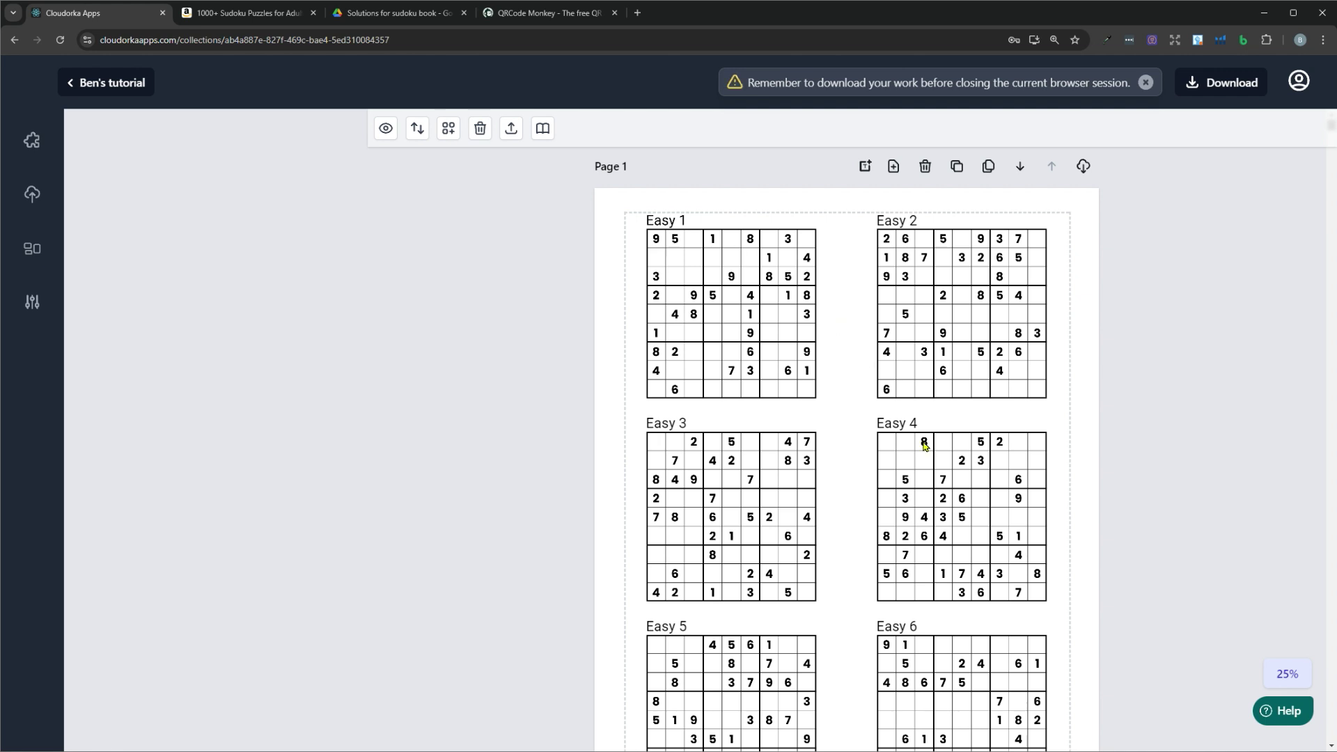
{"action": "key", "text": "alt+Tab"}
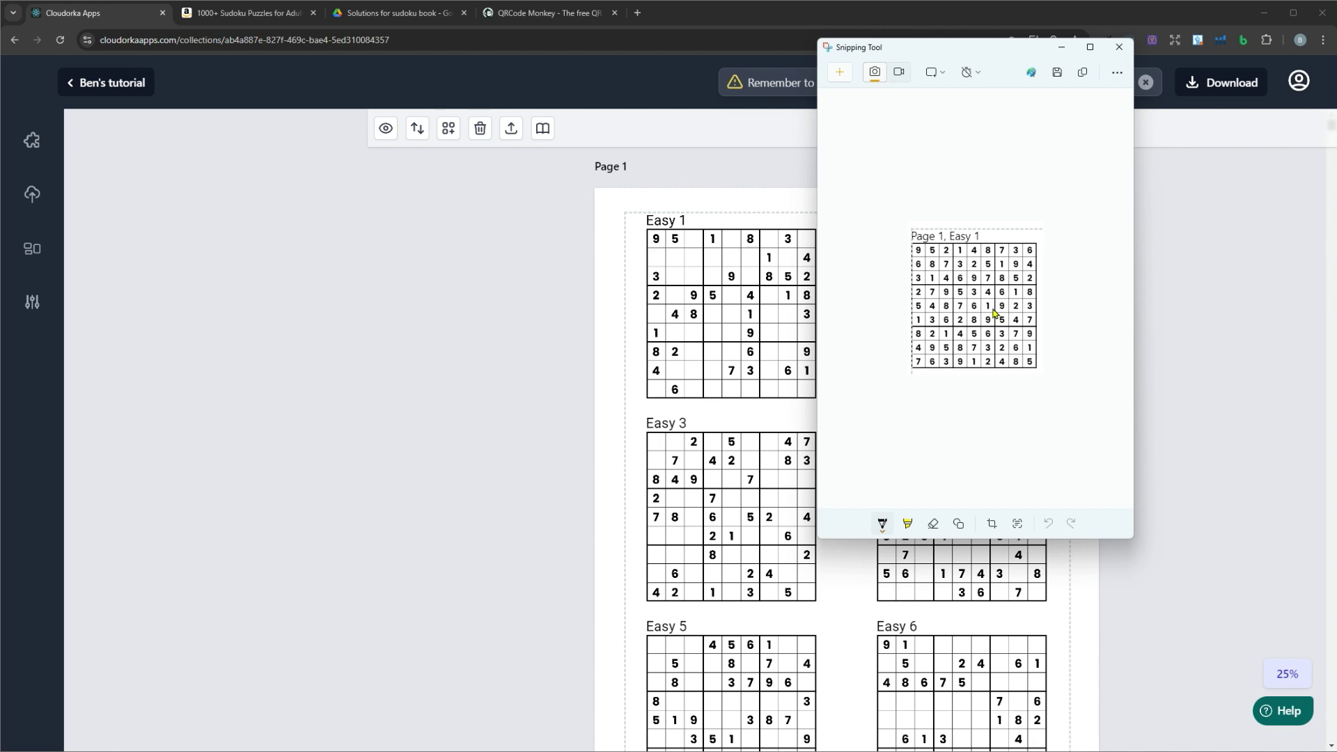
{"action": "left_click", "coordinate": [1119, 47]}
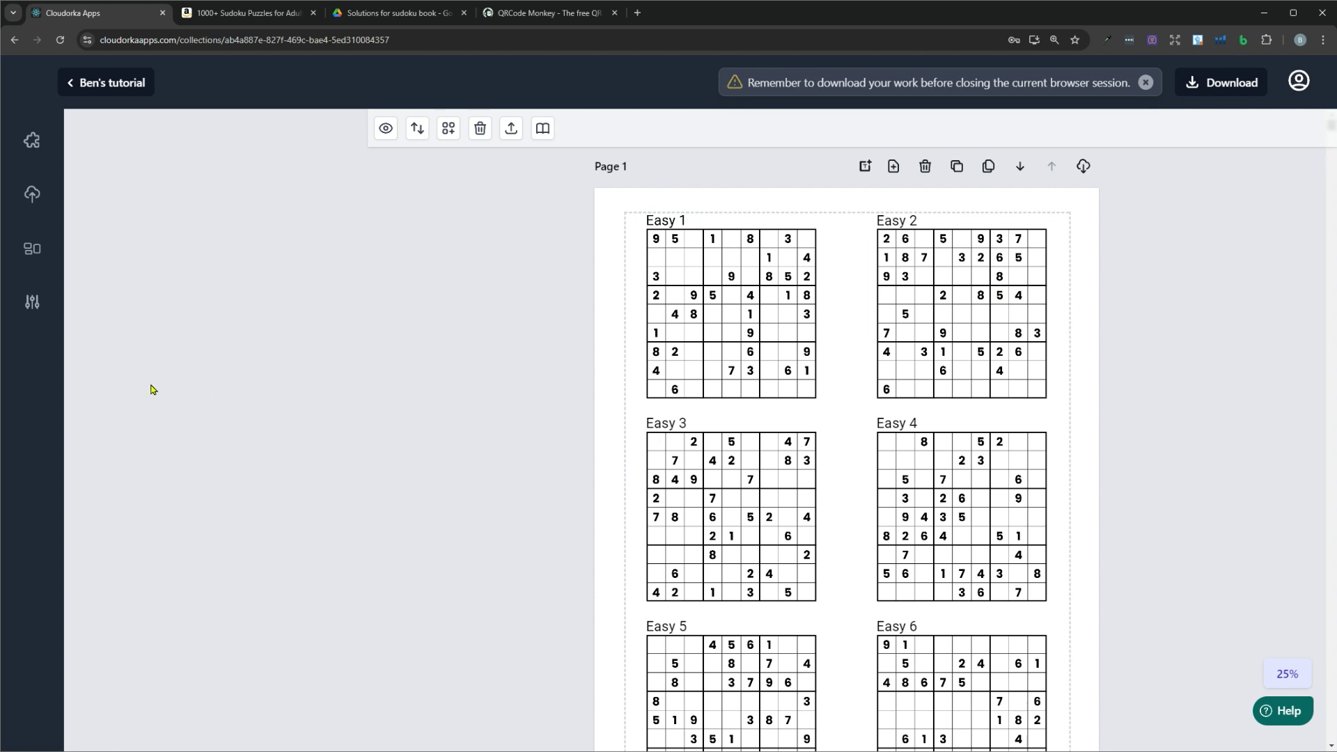
Set the PDF download to the specific page range 91-158 and download those solution pages as a PDF.
{"action": "left_click", "coordinate": [32, 307]}
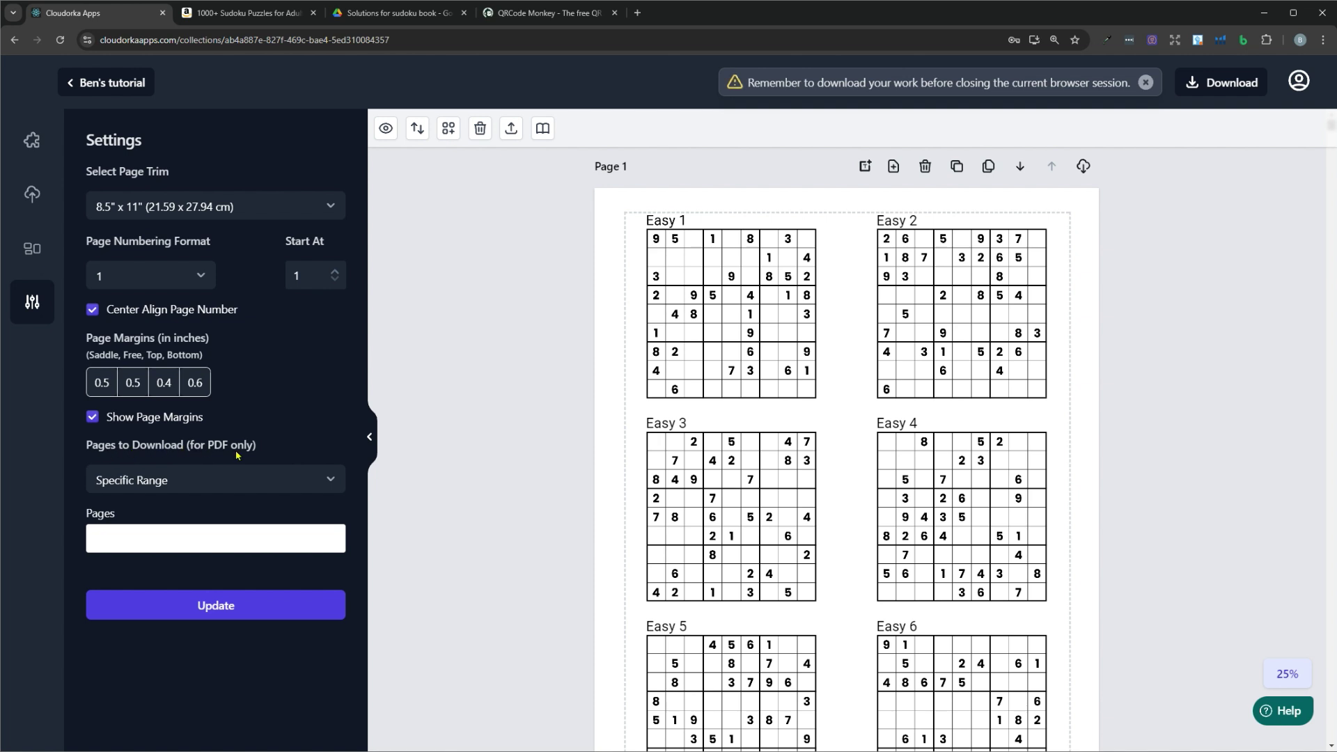
{"action": "left_click", "coordinate": [313, 482]}
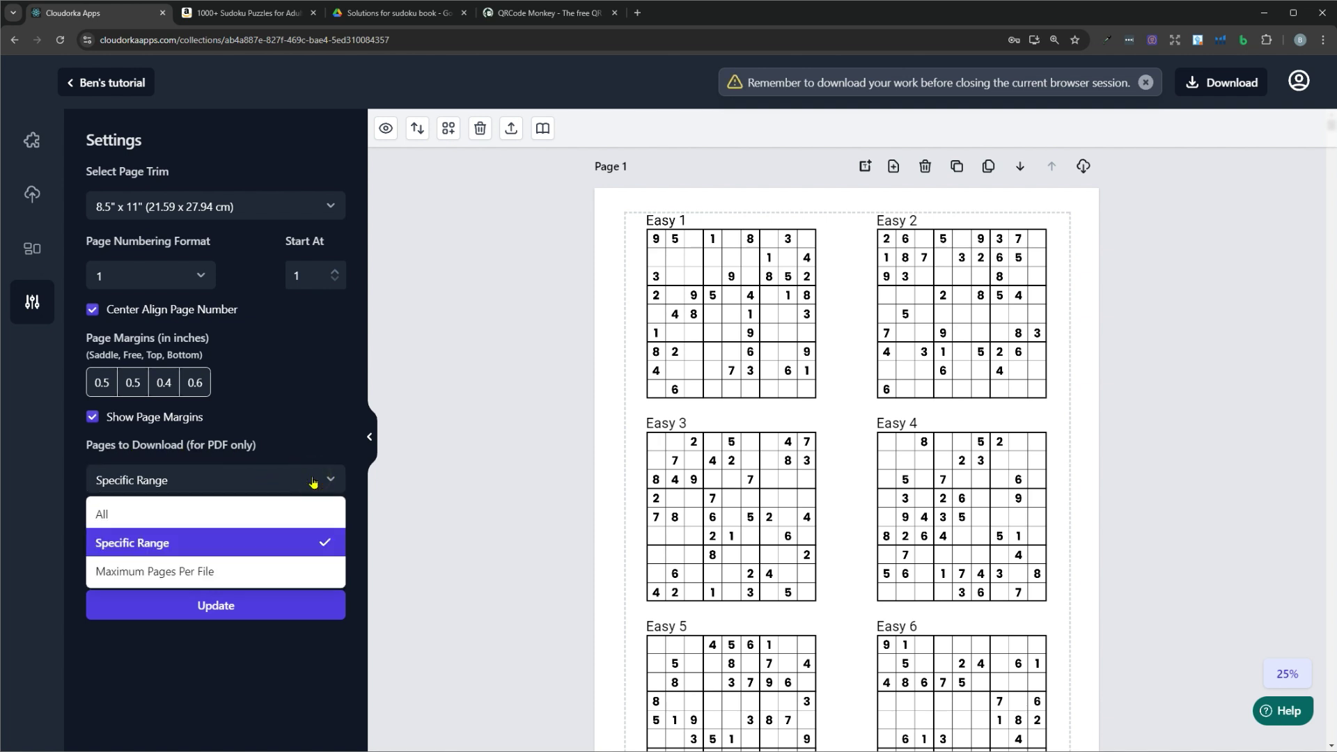
{"action": "left_click", "coordinate": [242, 540]}
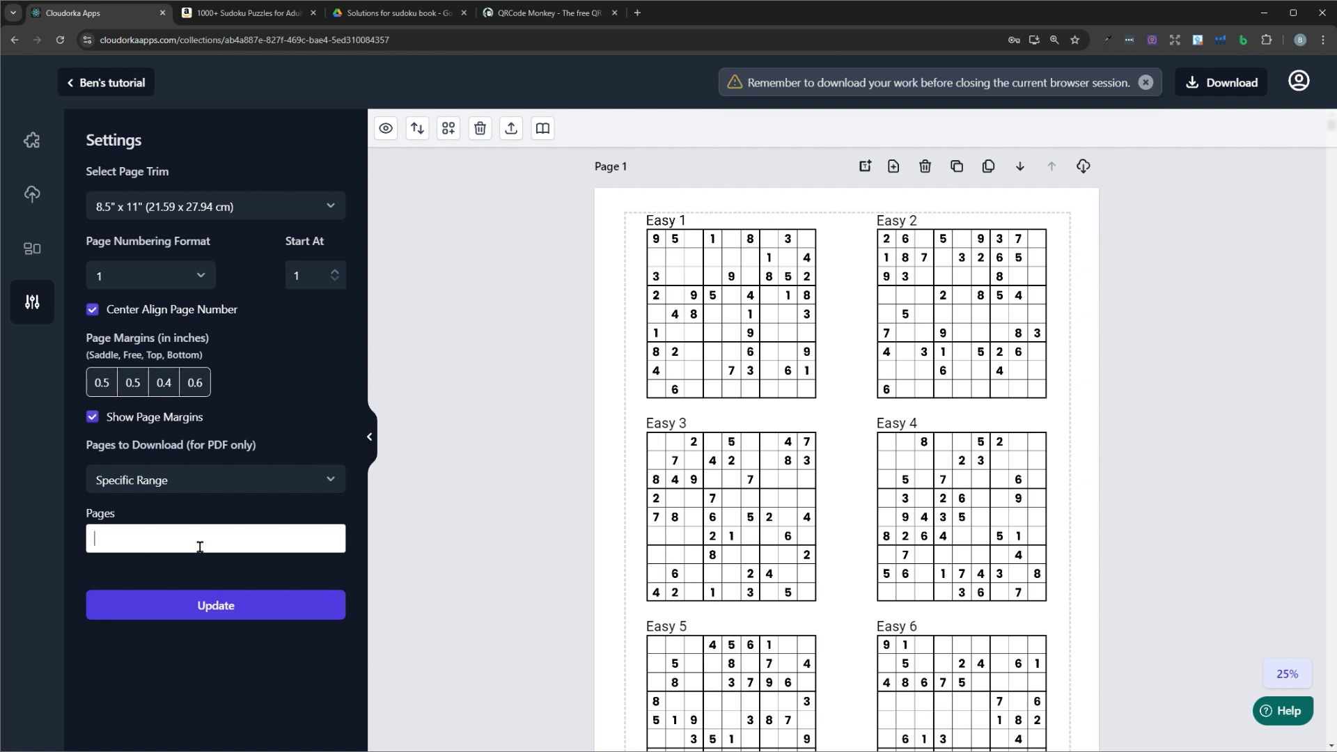
{"action": "left_click", "coordinate": [200, 547]}
{"action": "type", "text": "91-"}
{"action": "scroll", "coordinate": [1304, 190], "scroll_direction": "down", "scroll_amount": 10}
{"action": "left_click_drag", "start_coordinate": [1331, 130], "coordinate": [1332, 736]}
{"action": "type", "text": "-"}
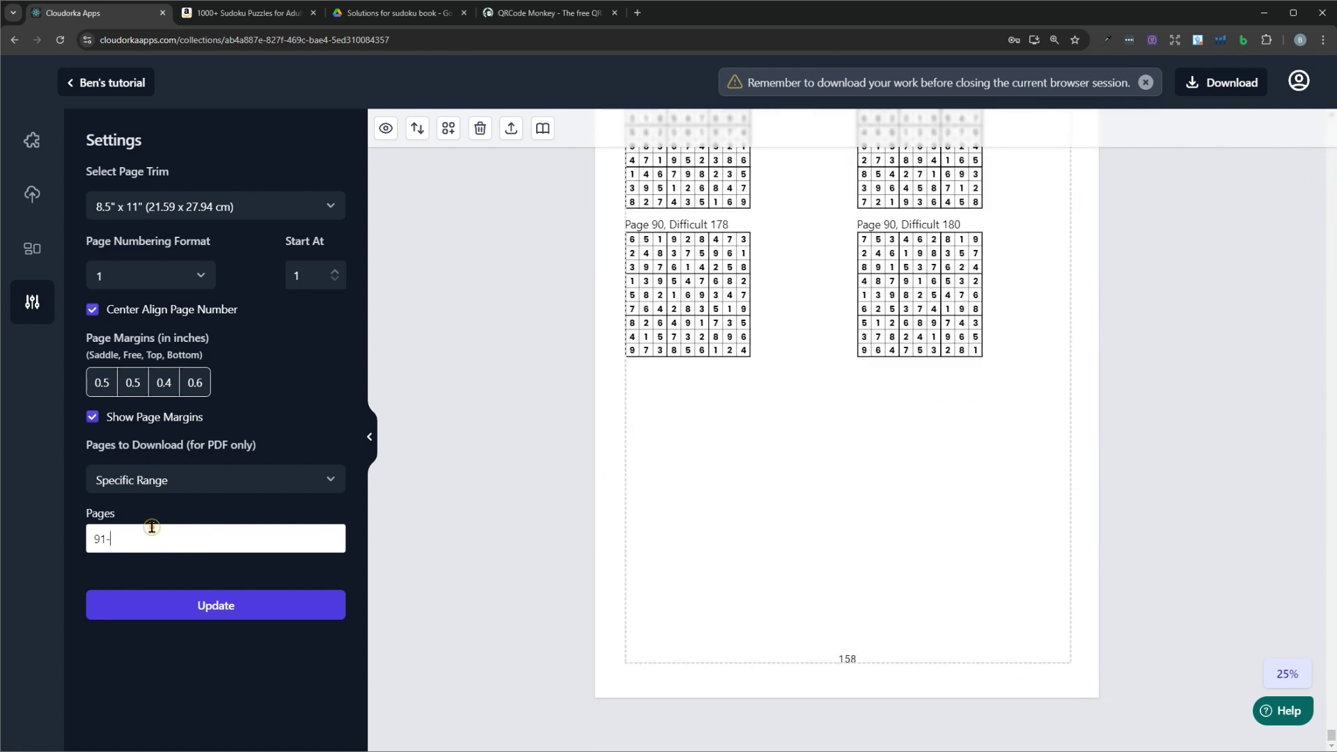
{"action": "type", "text": "158"}
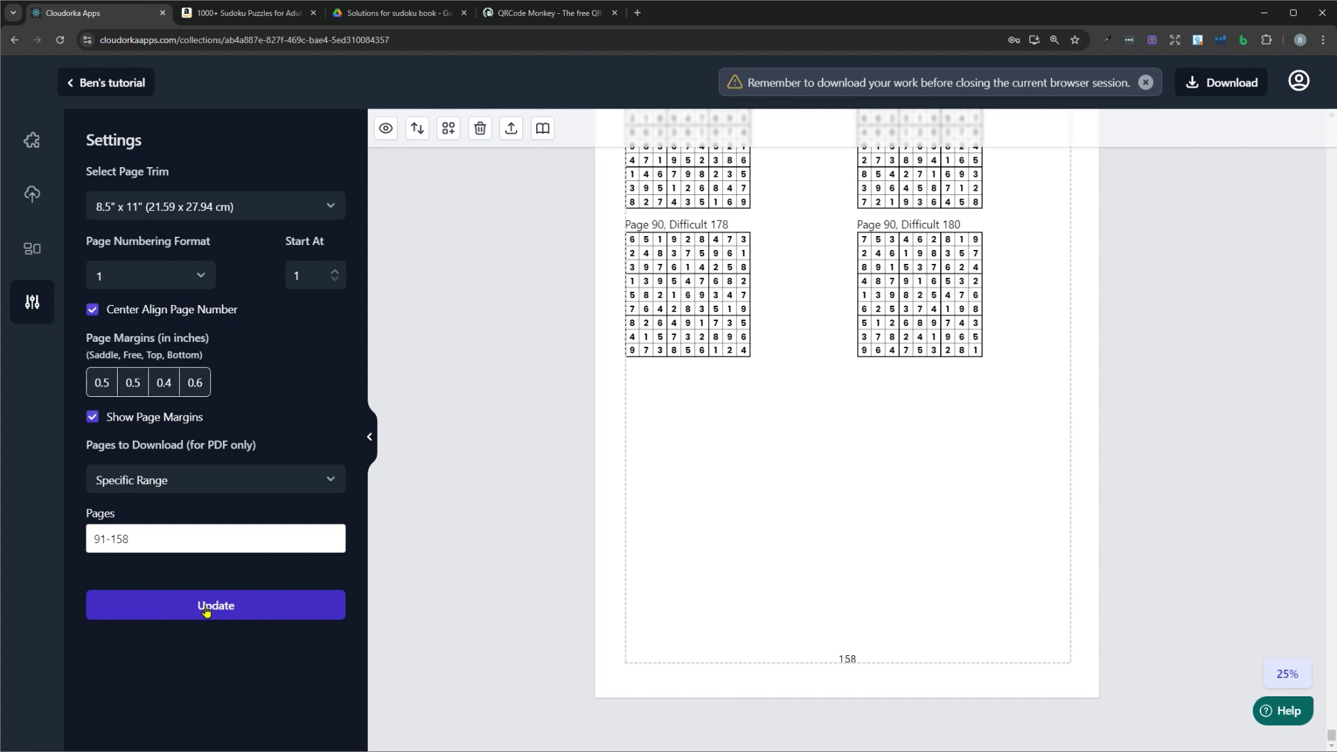
{"action": "left_click", "coordinate": [1236, 91]}
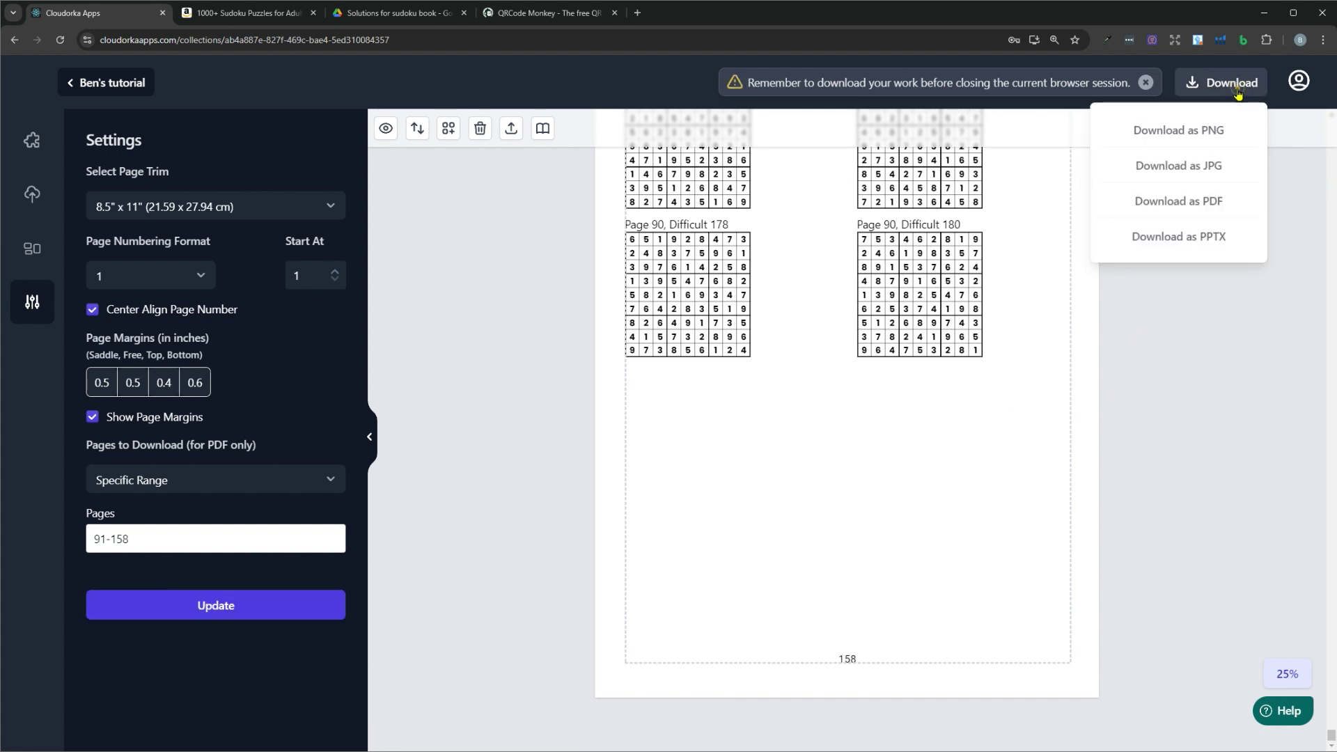
{"action": "left_click", "coordinate": [1212, 203]}
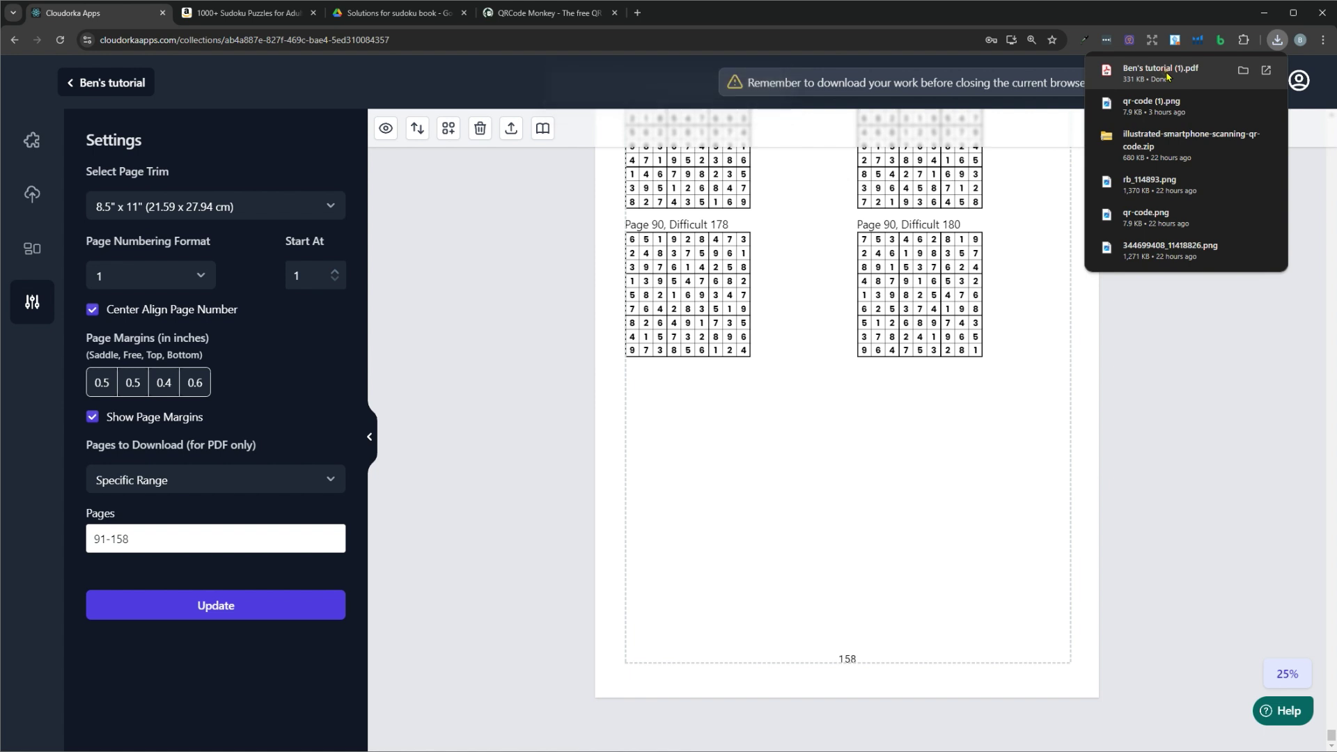
Open the downloaded solutions PDF and examine its pages, puzzle titles and page references.
{"action": "left_click", "coordinate": [1168, 76]}
{"action": "left_click", "coordinate": [845, 220]}
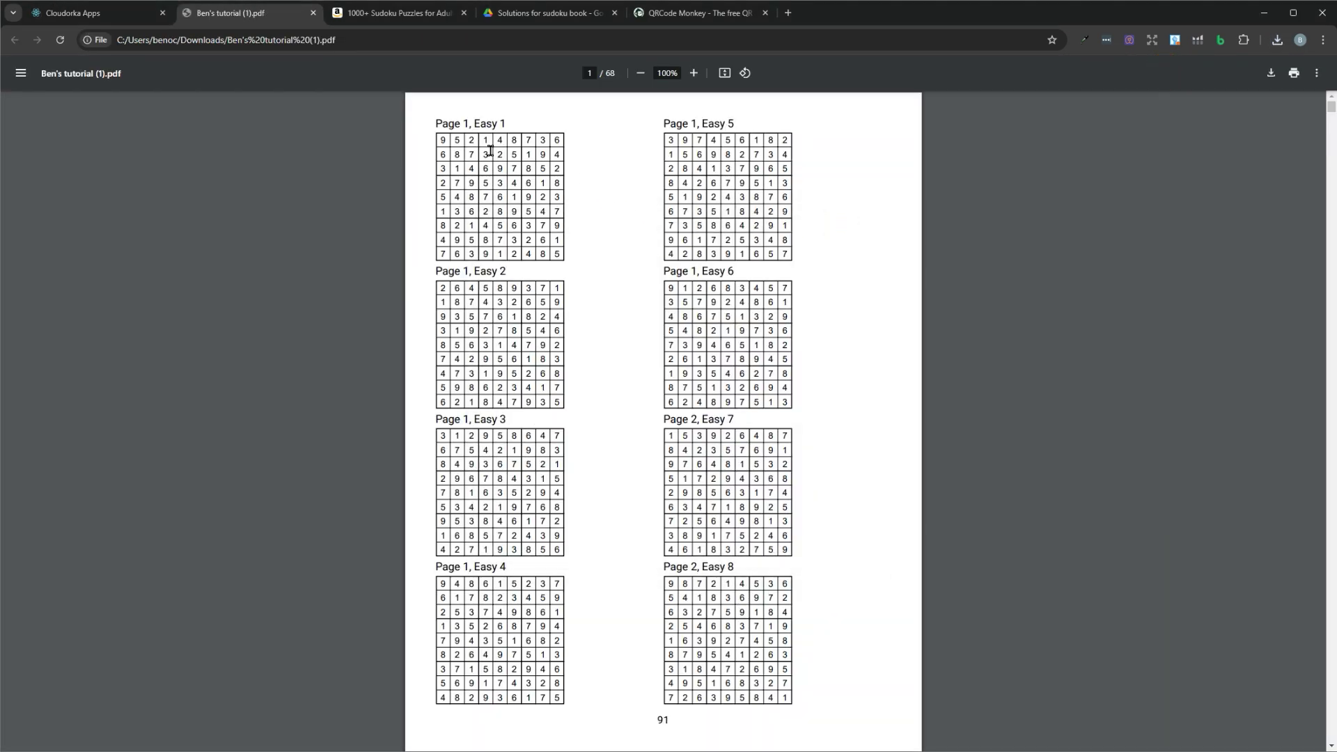
{"action": "scroll", "coordinate": [567, 179], "scroll_direction": "down", "scroll_amount": 6}
{"action": "scroll", "coordinate": [568, 179], "scroll_direction": "down", "scroll_amount": 20}
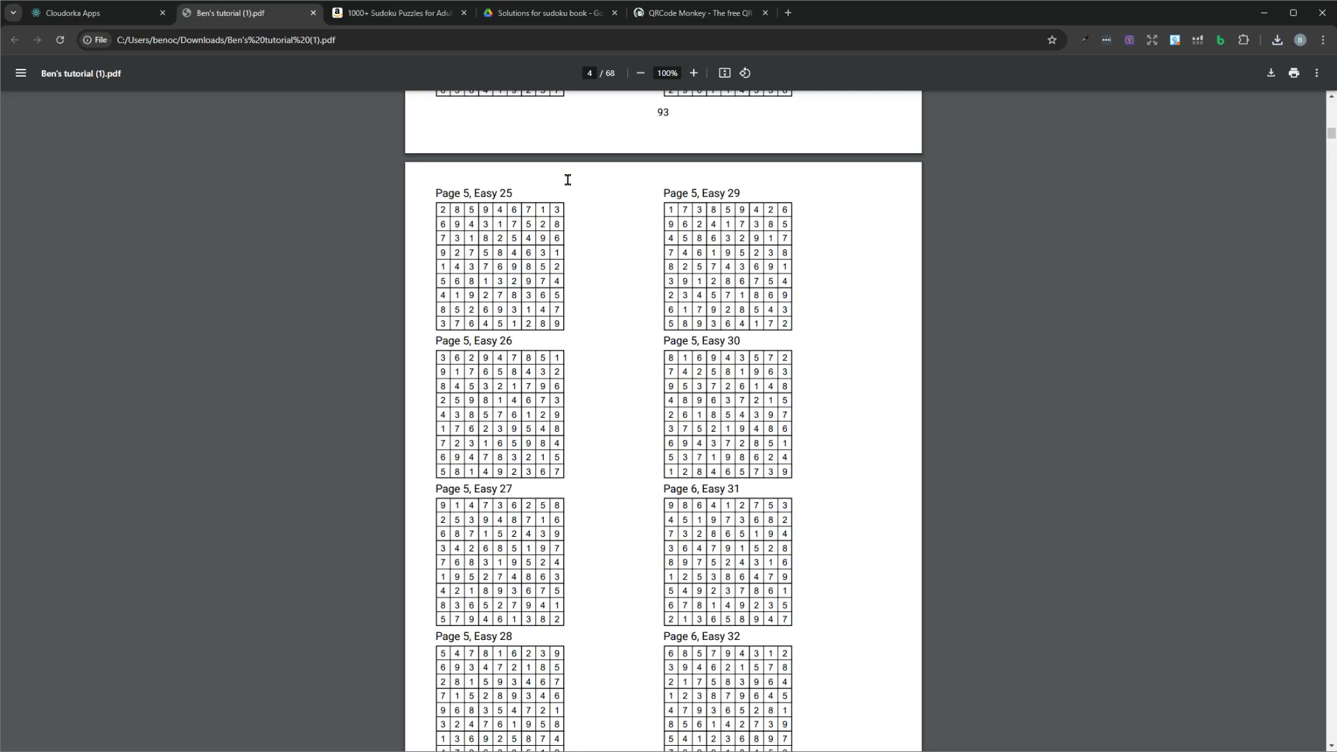
{"action": "scroll", "coordinate": [567, 180], "scroll_direction": "down", "scroll_amount": 20}
{"action": "scroll", "coordinate": [567, 180], "scroll_direction": "up", "scroll_amount": 20}
{"action": "key", "text": "ctrl+w"}
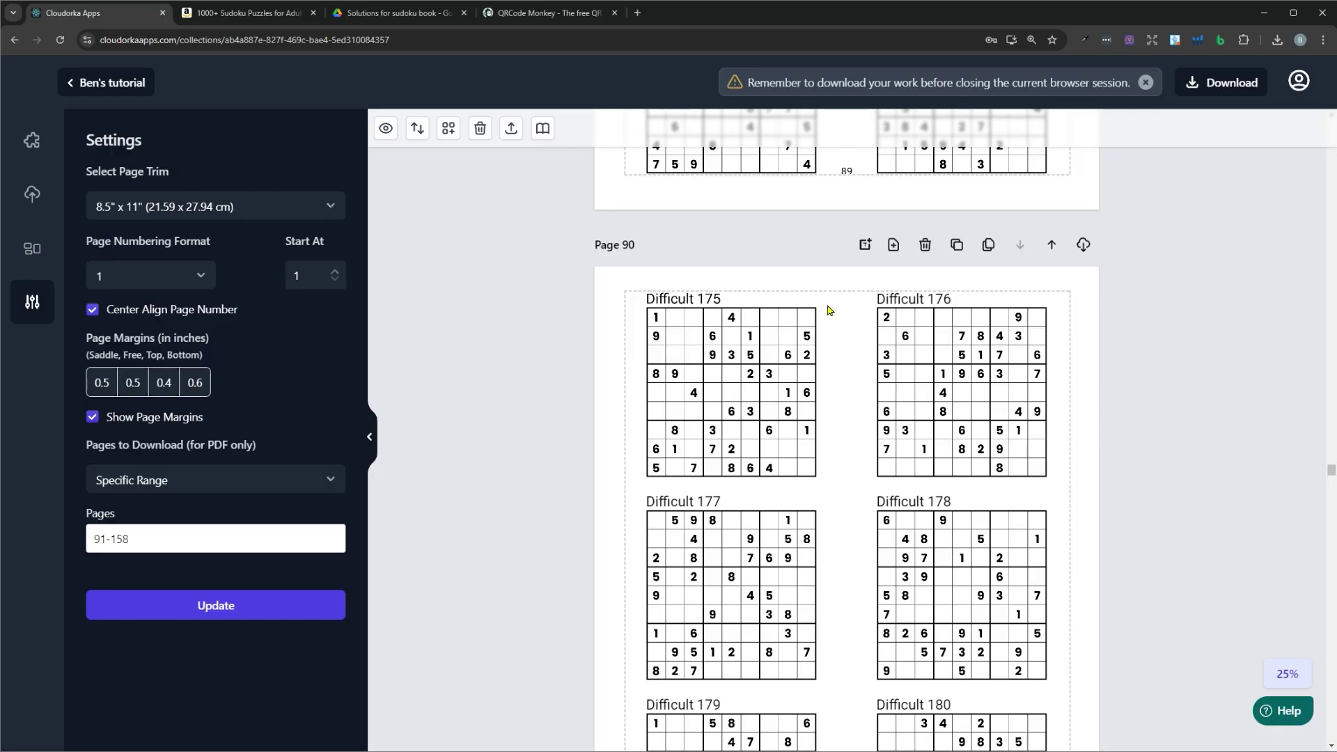
Insert a blank page after page 90, the last Difficult puzzle page.
{"action": "scroll", "coordinate": [829, 309], "scroll_direction": "down", "scroll_amount": 3}
{"action": "scroll", "coordinate": [828, 310], "scroll_direction": "up", "scroll_amount": 2}
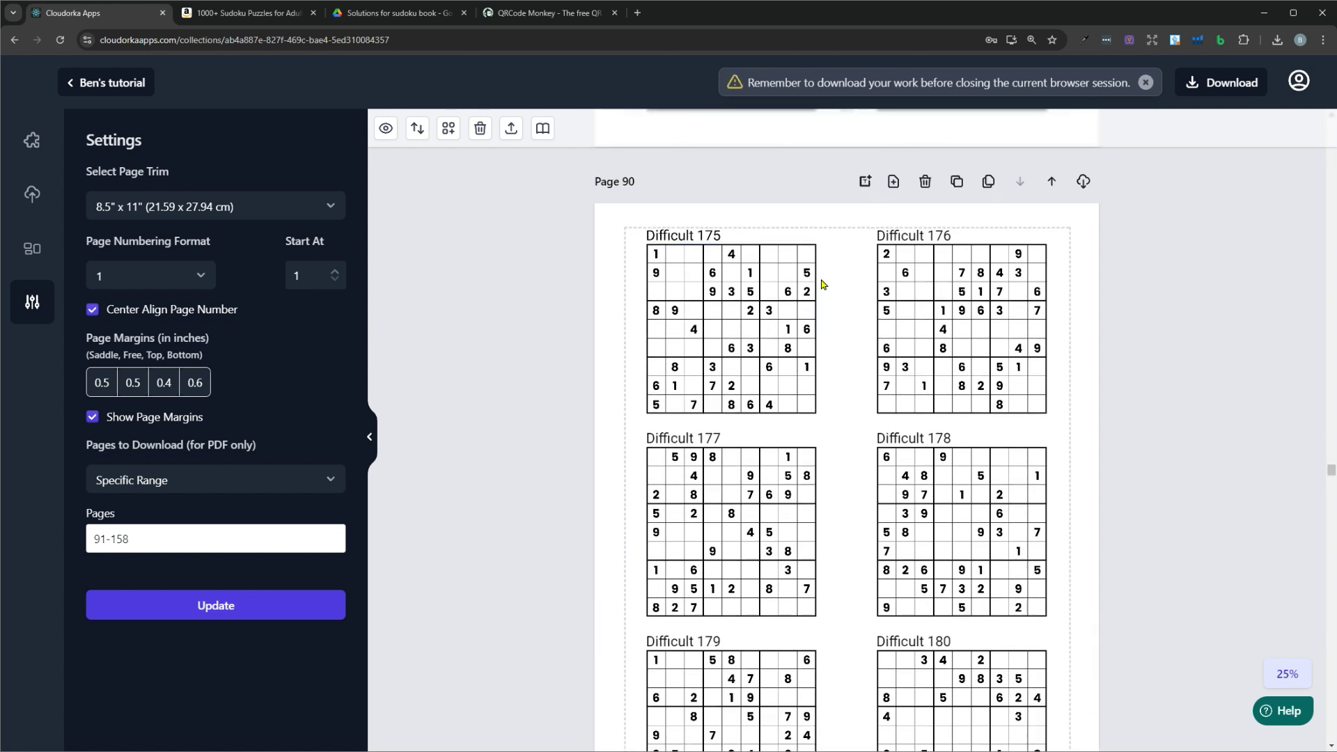
{"action": "left_click", "coordinate": [893, 182]}
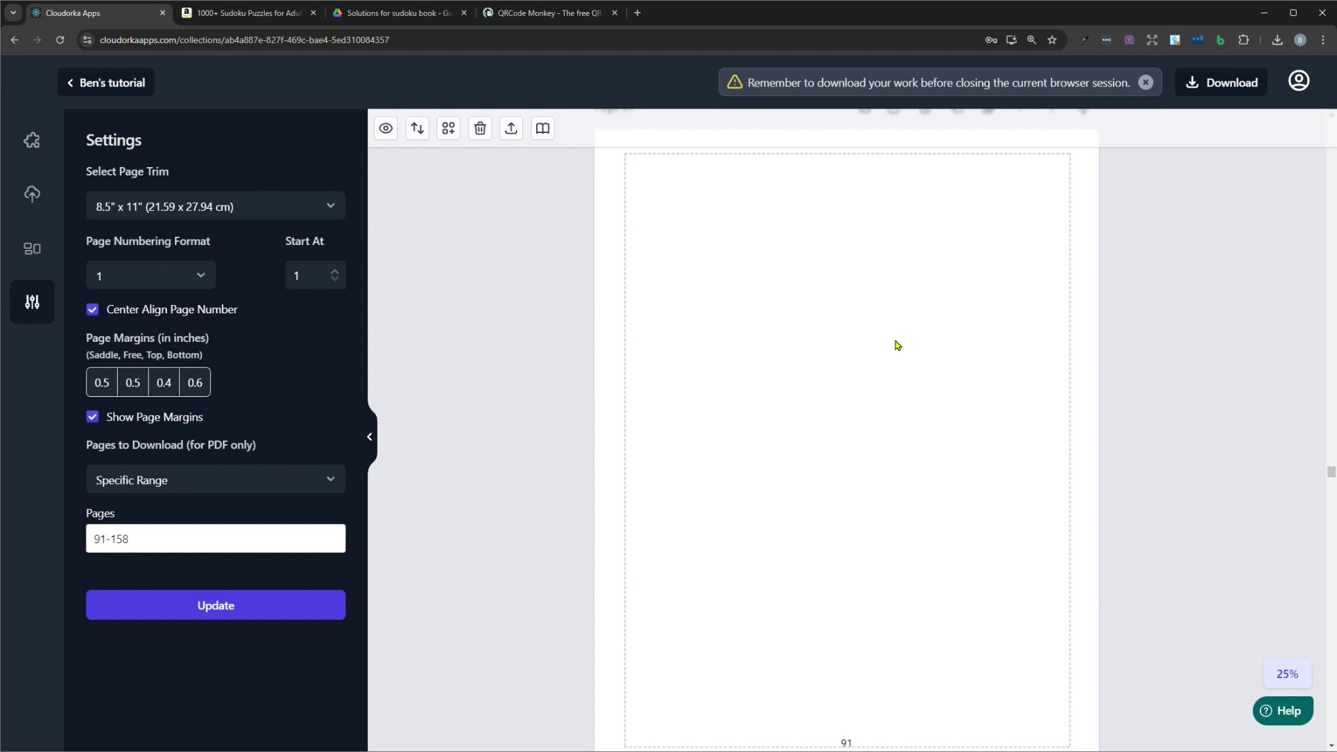
Switch to Google Drive and replace the PDF in the Solutions for sudoku book folder with the newly downloaded solutions PDF.
{"action": "left_click", "coordinate": [397, 13]}
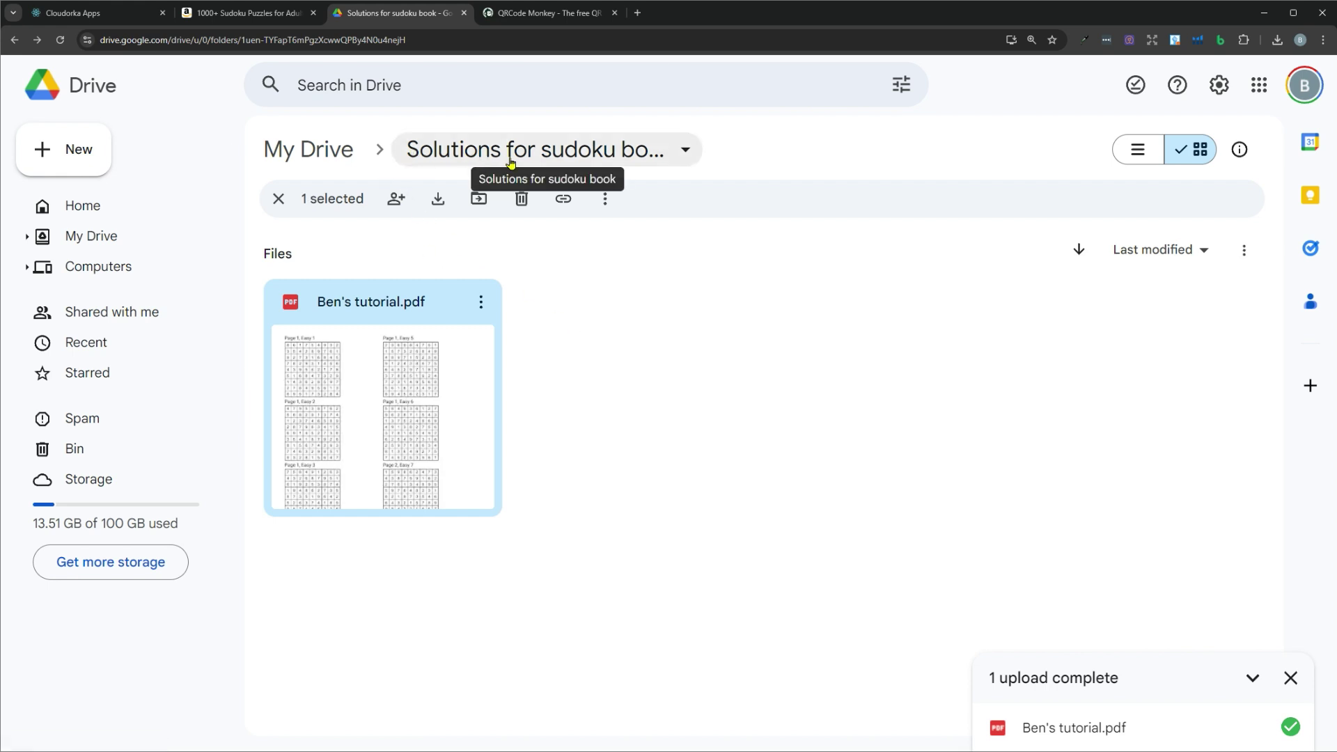
{"action": "right_click", "coordinate": [473, 300]}
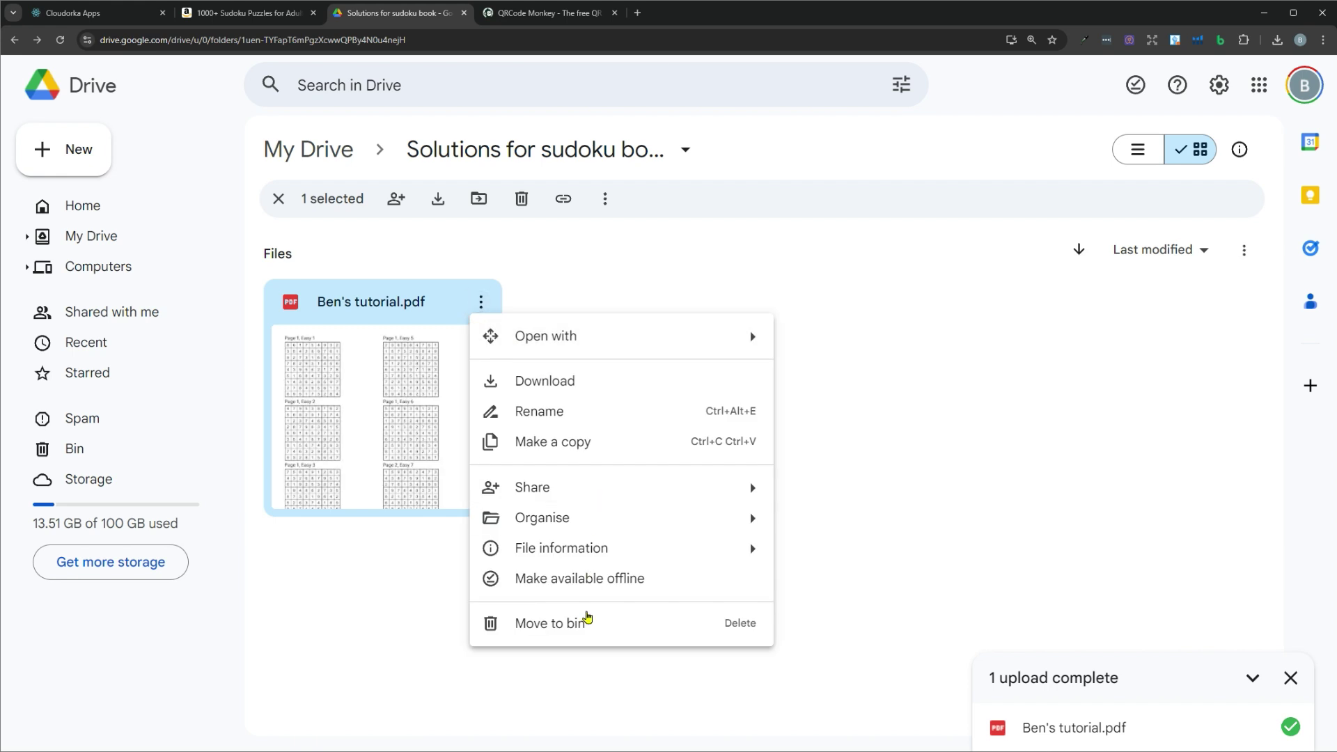
{"action": "left_click", "coordinate": [586, 617]}
{"action": "right_click", "coordinate": [479, 329]}
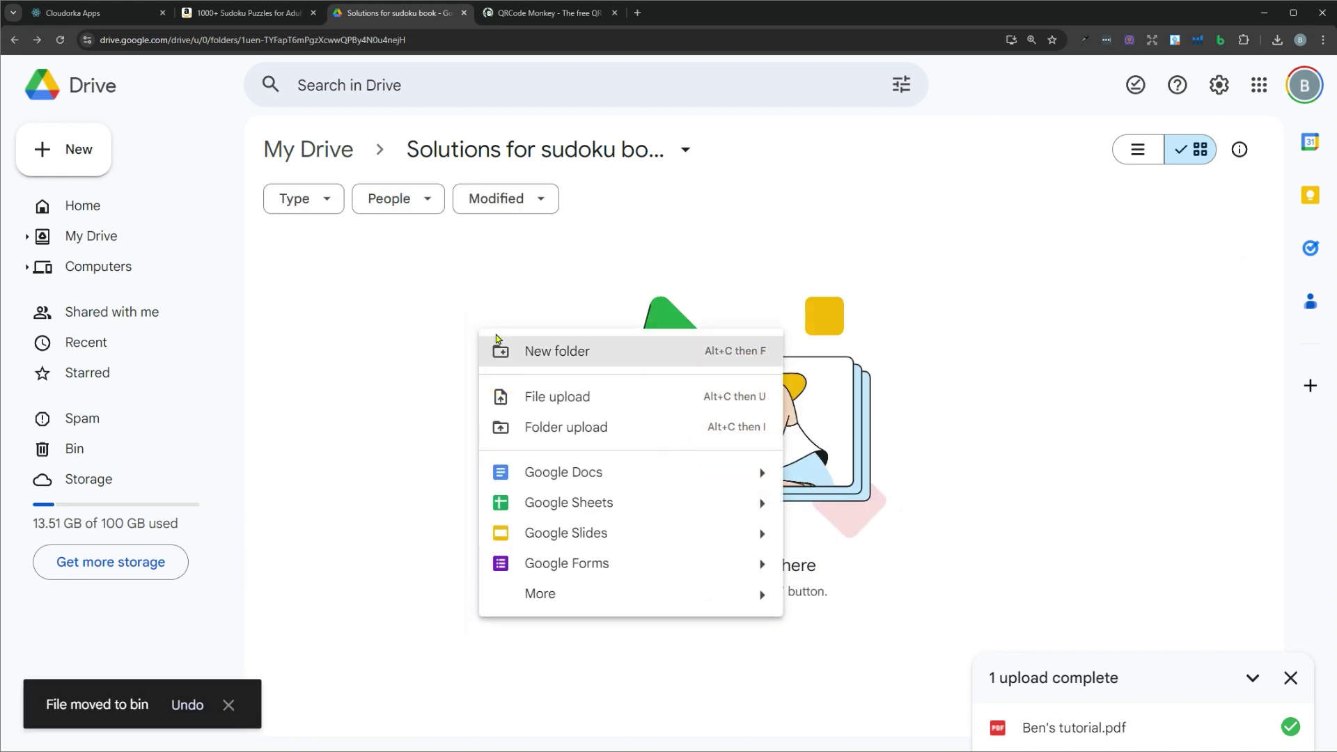
{"action": "left_click", "coordinate": [594, 405]}
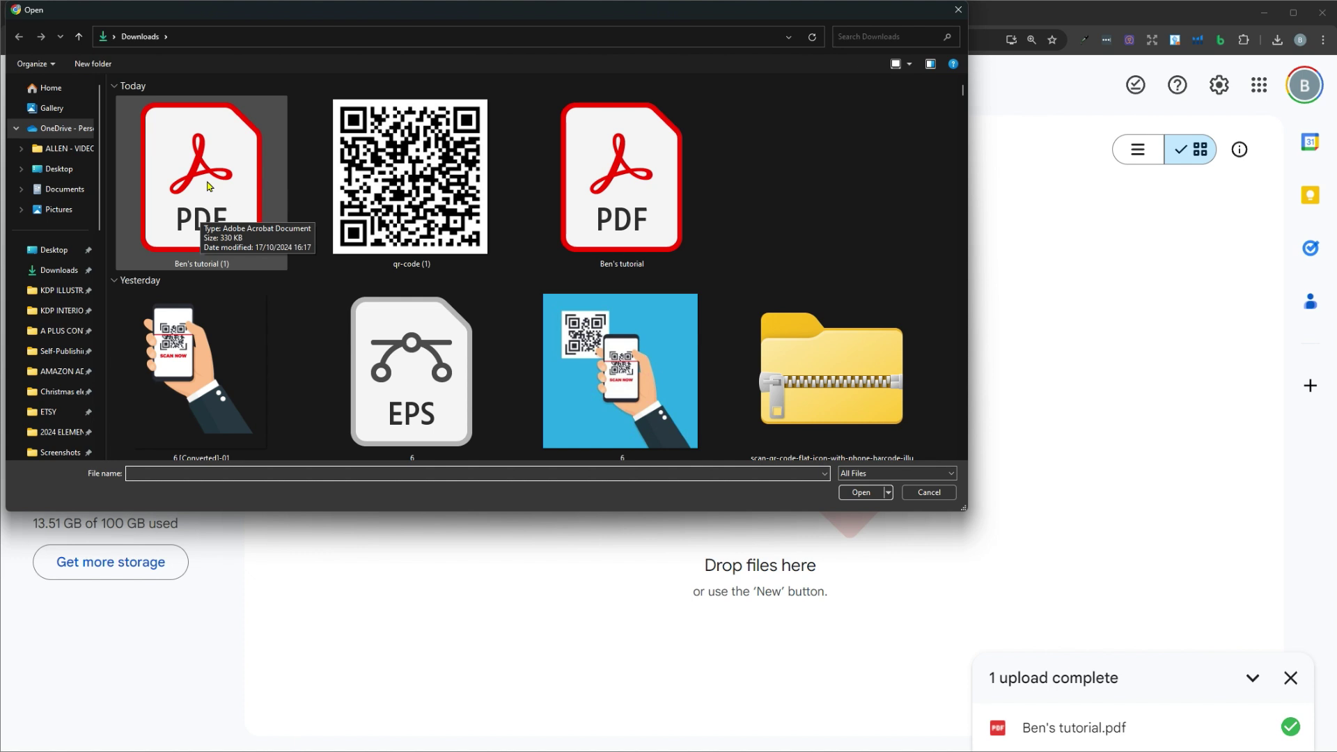
{"action": "double_click", "coordinate": [207, 187]}
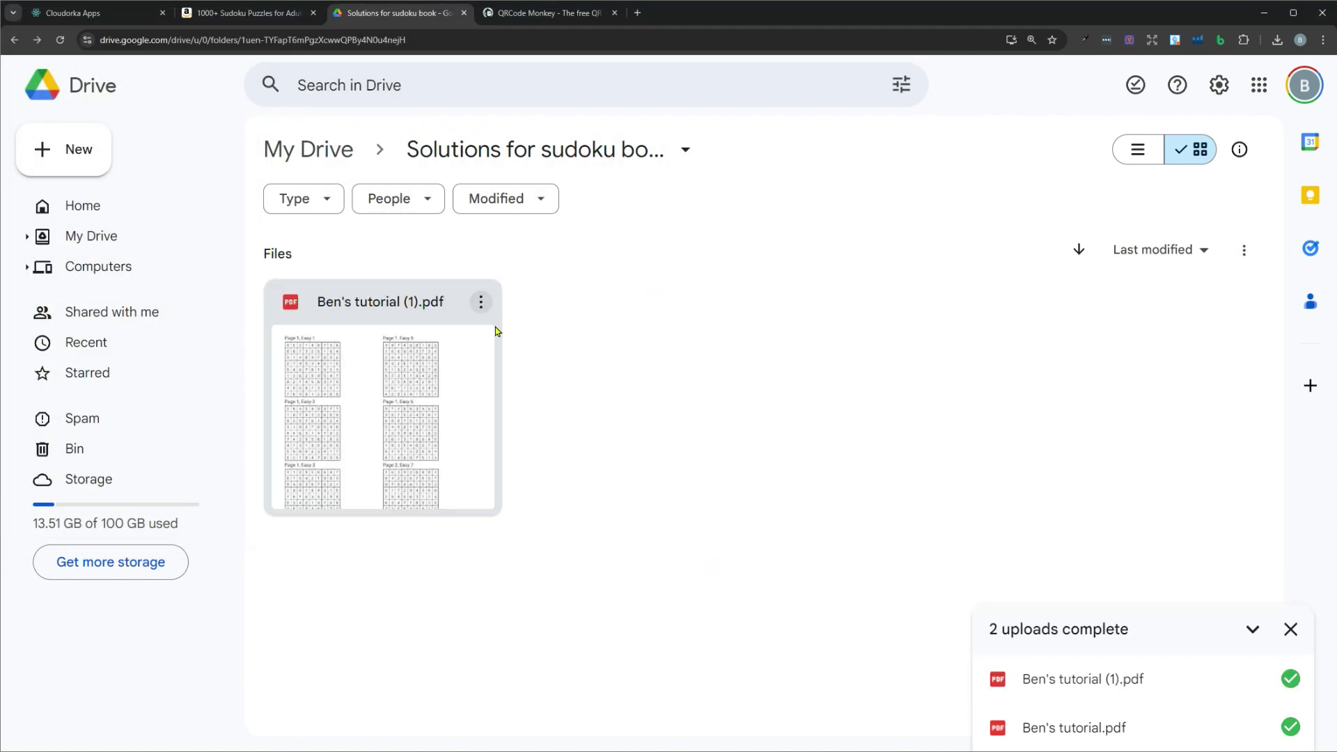
Share the uploaded solutions PDF with anyone with the link as Viewer and copy its share link.
{"action": "left_click", "coordinate": [481, 302]}
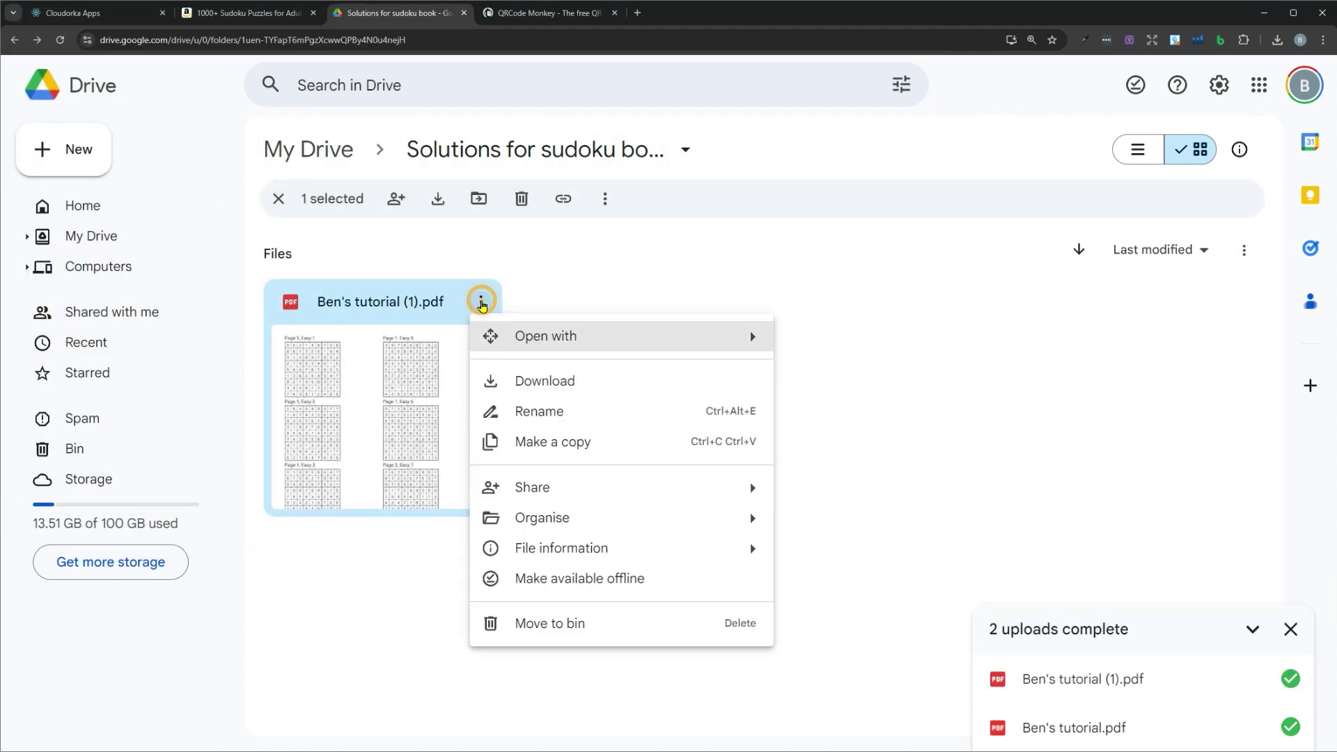
{"action": "mouse_move", "coordinate": [746, 491]}
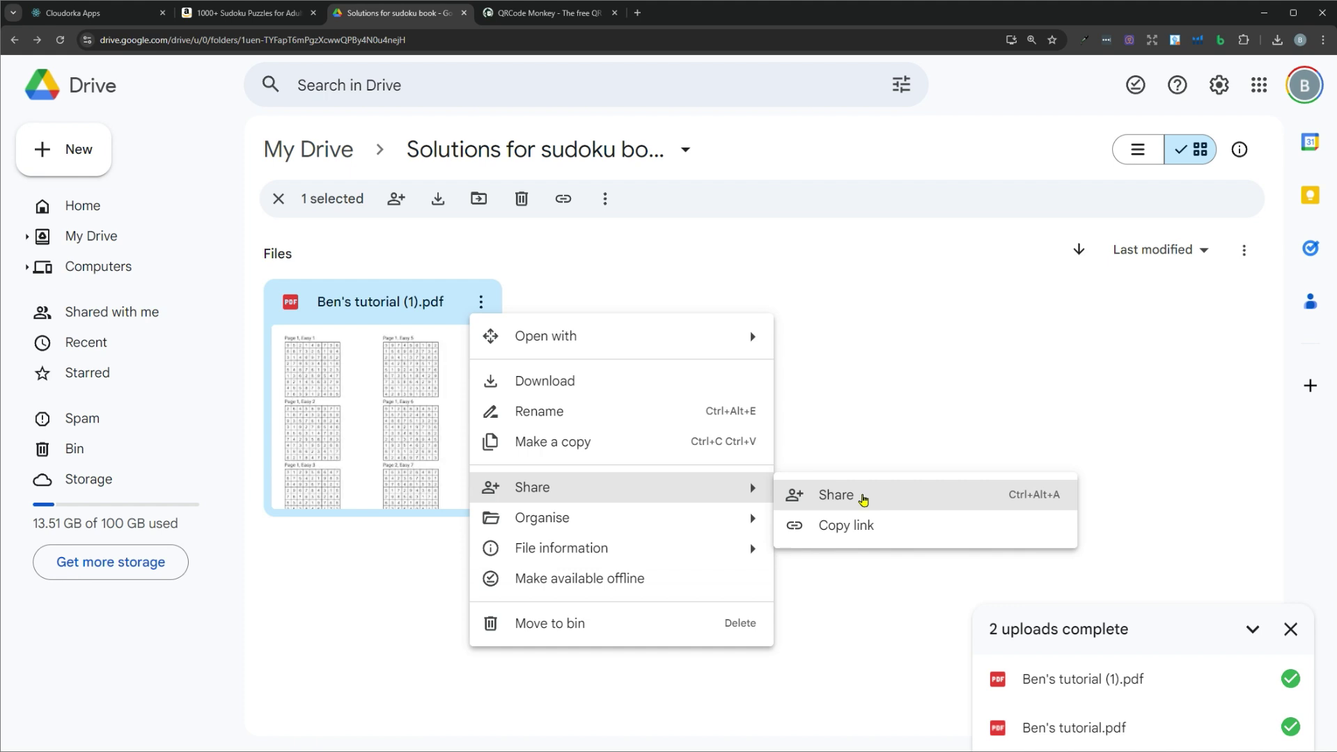
{"action": "left_click", "coordinate": [863, 497]}
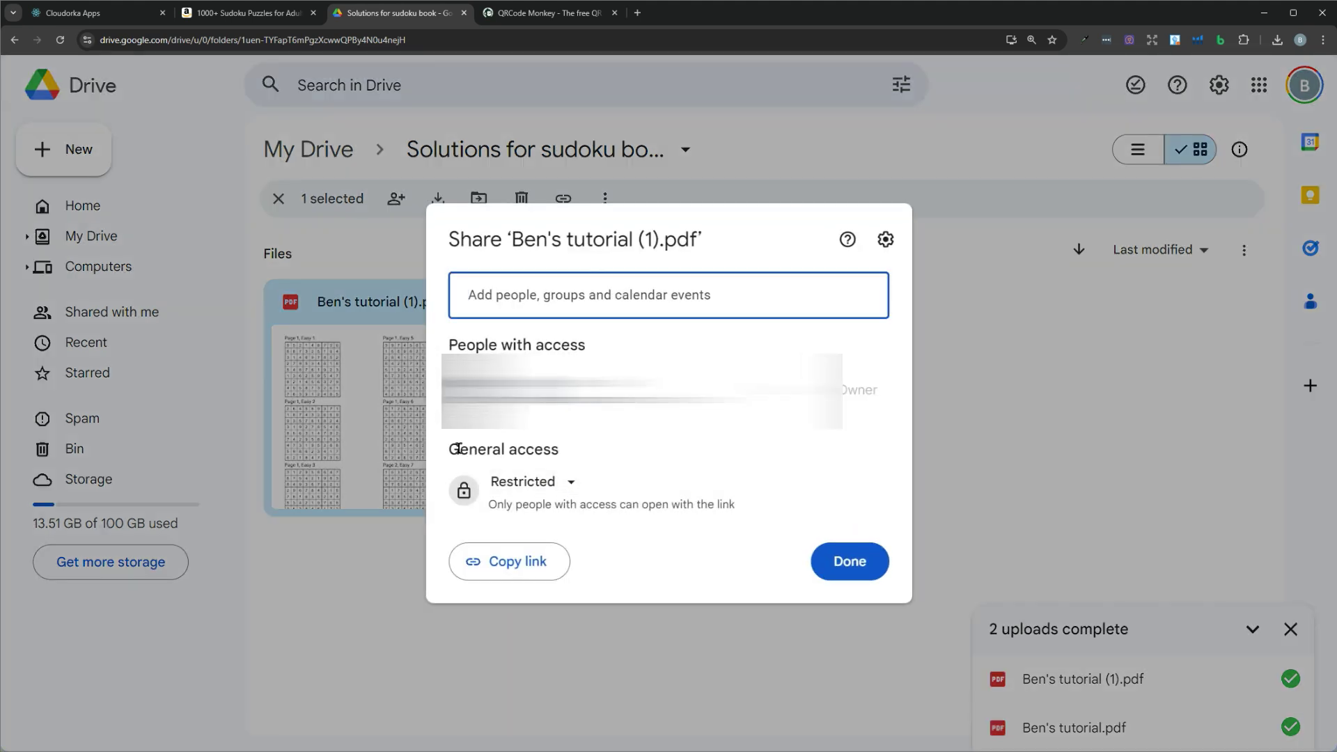
{"action": "left_click", "coordinate": [568, 490]}
{"action": "left_click", "coordinate": [597, 570]}
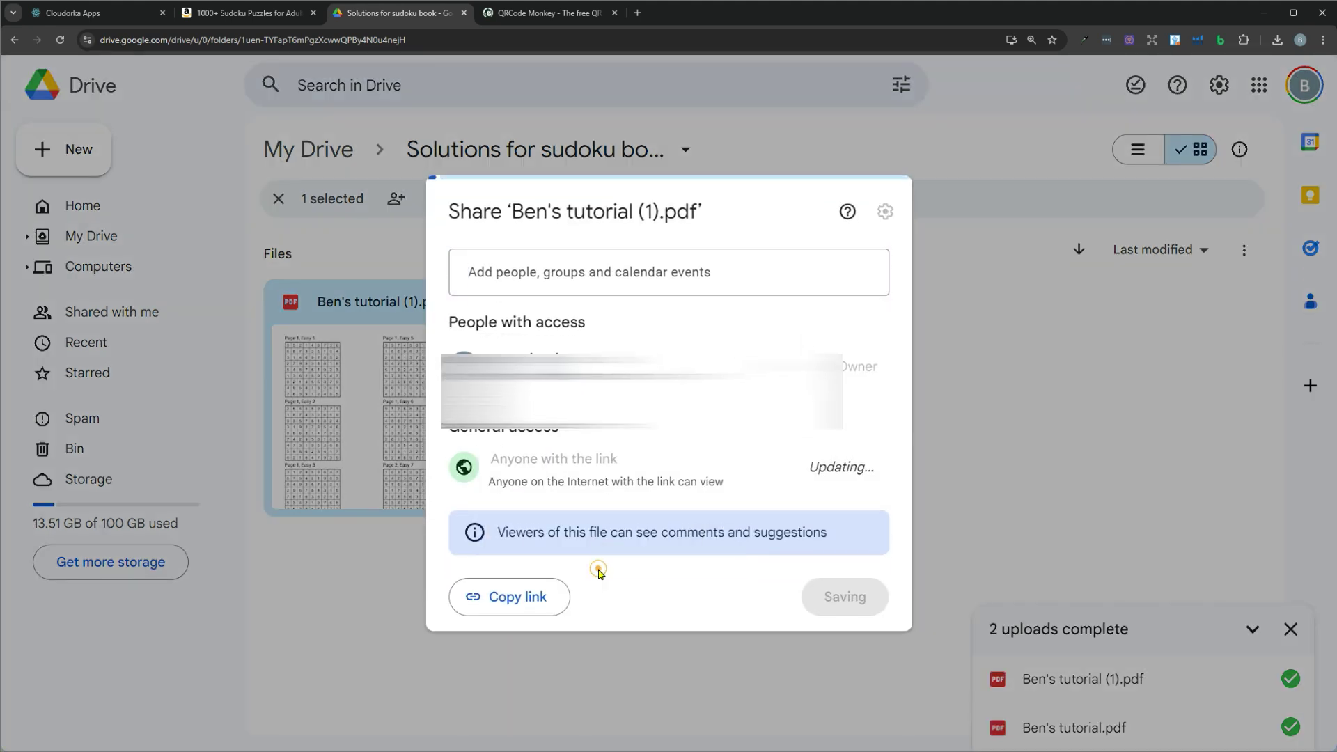
{"action": "left_click", "coordinate": [866, 461]}
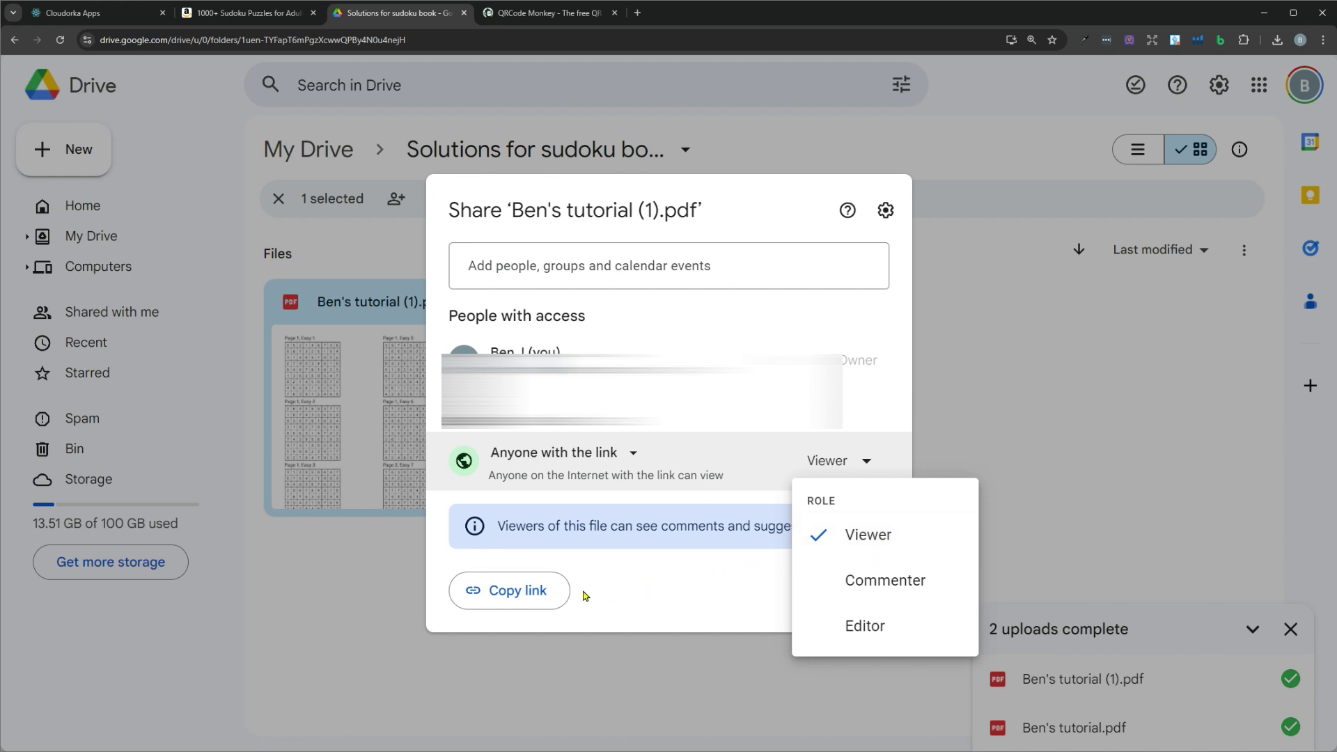
{"action": "left_click", "coordinate": [496, 600]}
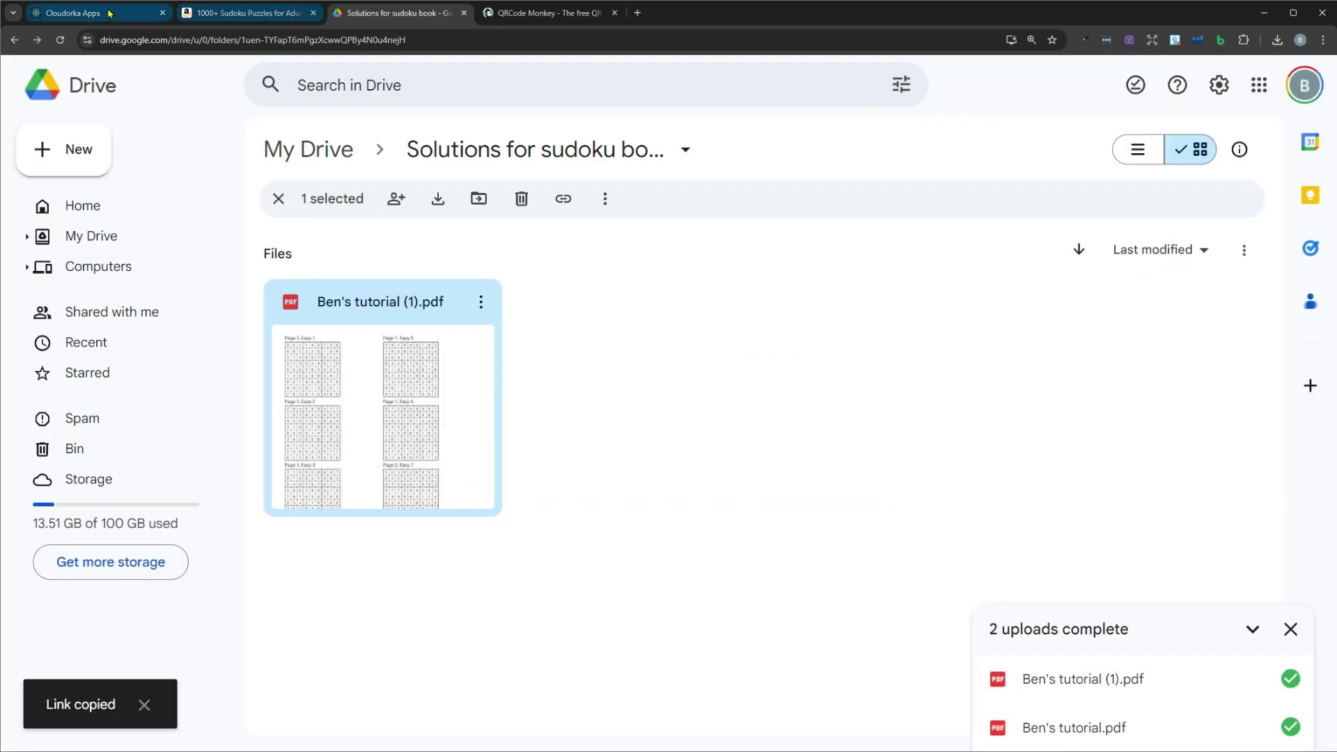
Switch to Cloudorka Apps and add the copied share link to blank page 91 as size 20 text, aligned within the margins.
{"action": "left_click", "coordinate": [105, 12]}
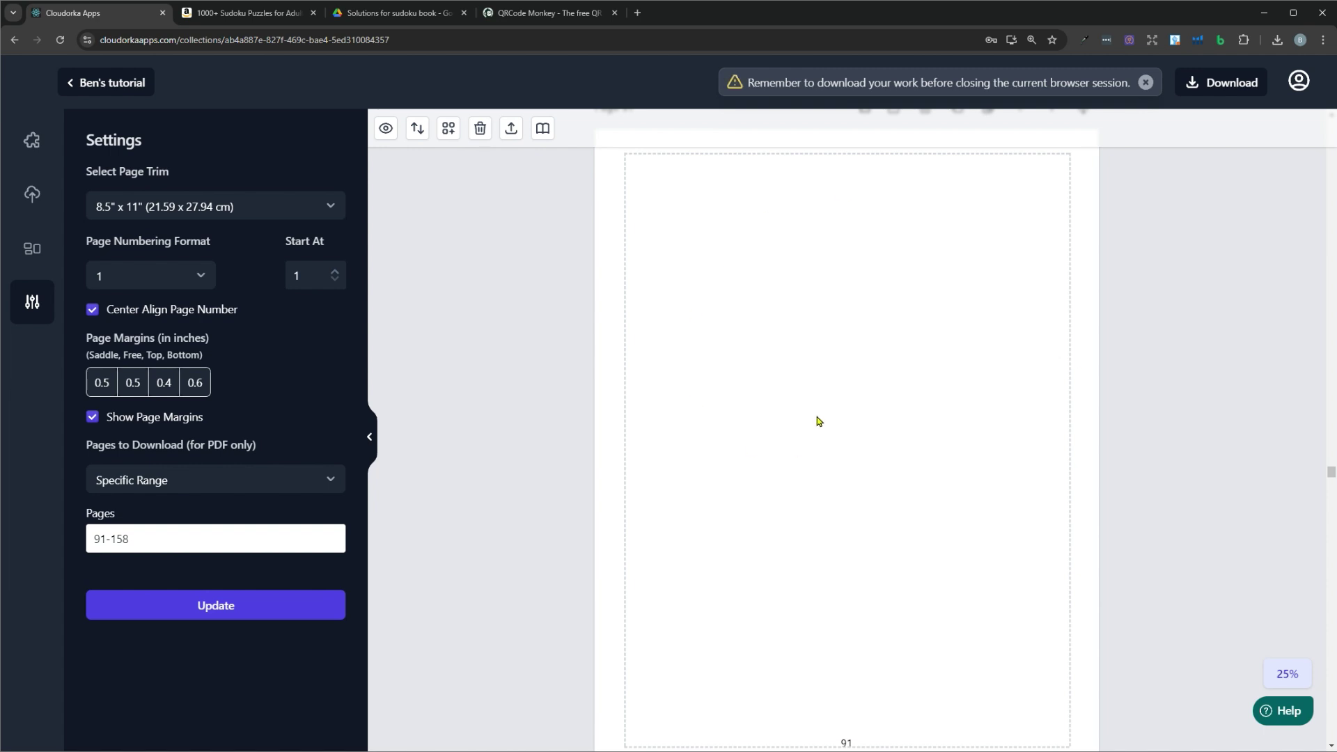
{"action": "scroll", "coordinate": [817, 420], "scroll_direction": "up", "scroll_amount": 1}
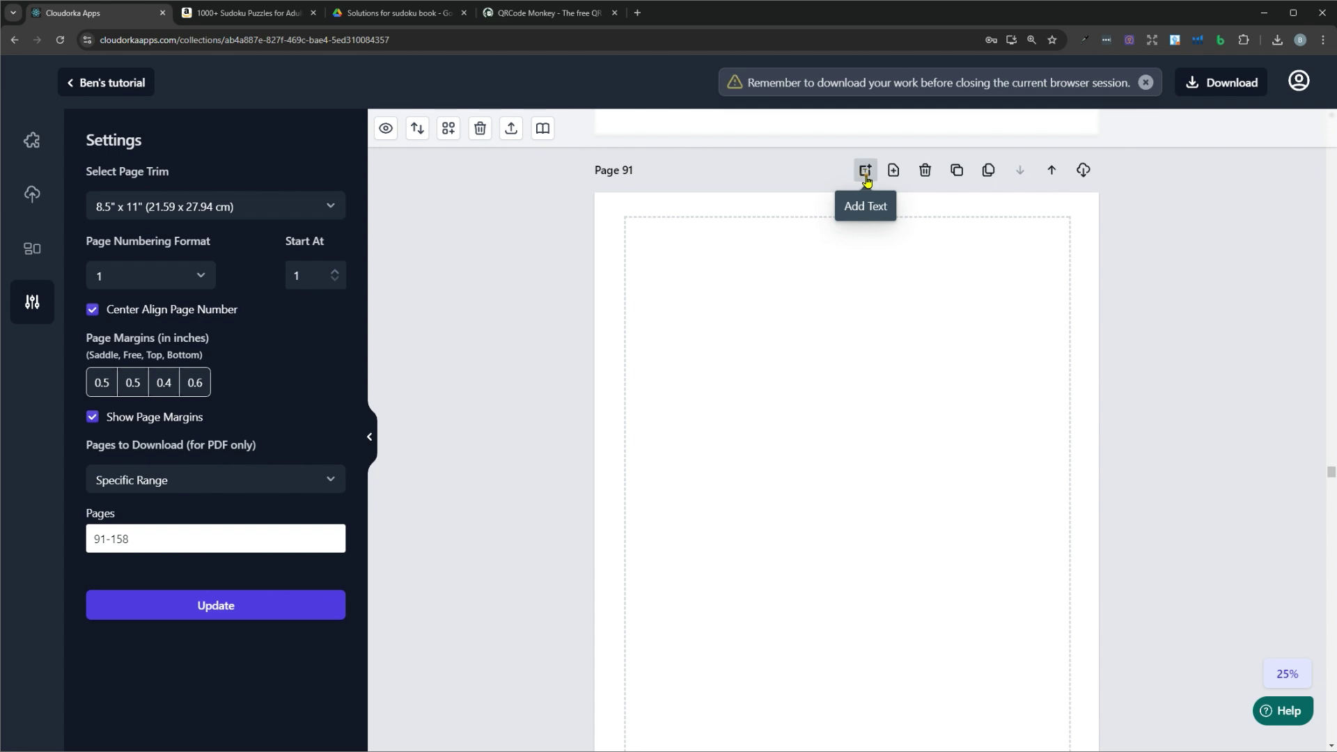
{"action": "left_click", "coordinate": [865, 170]}
{"action": "double_click", "coordinate": [641, 129]}
{"action": "type", "text": "20"}
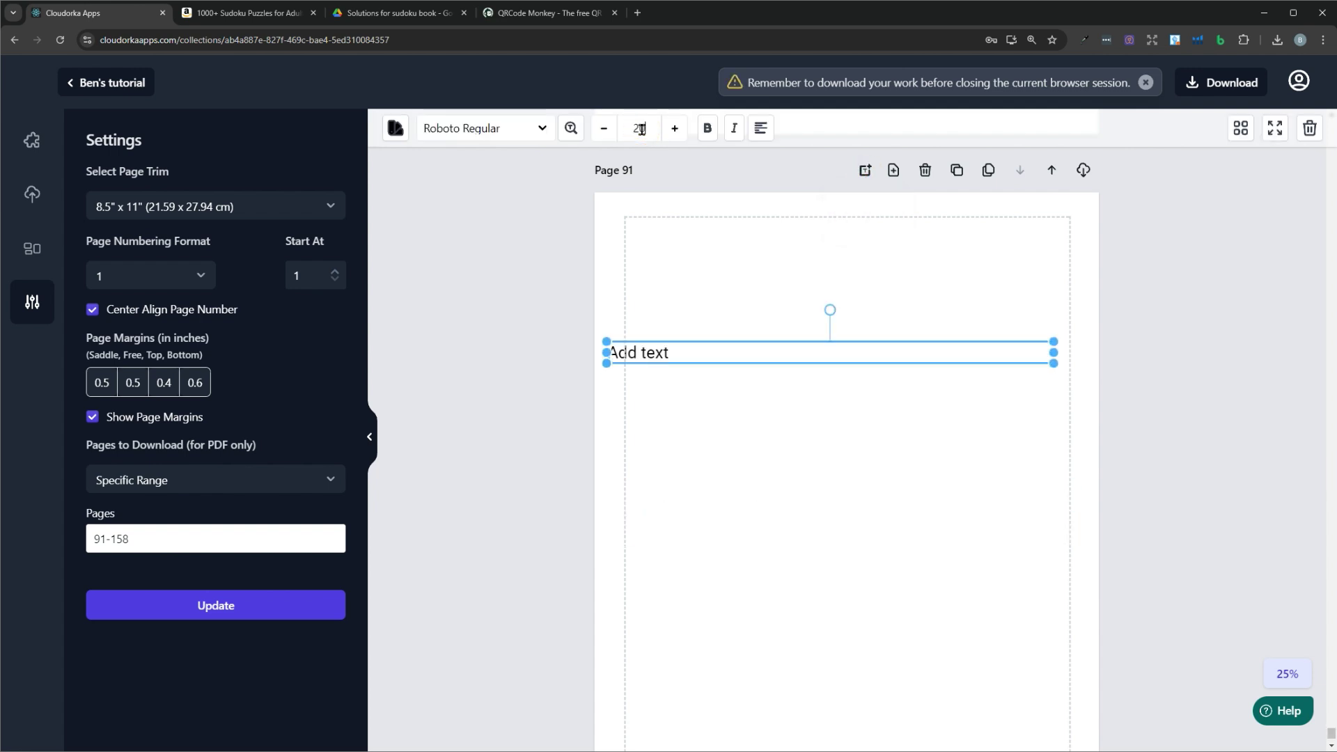
{"action": "double_click", "coordinate": [650, 352]}
{"action": "key", "text": "ctrl+v"}
{"action": "left_click", "coordinate": [812, 439]}
{"action": "left_click", "coordinate": [797, 360]}
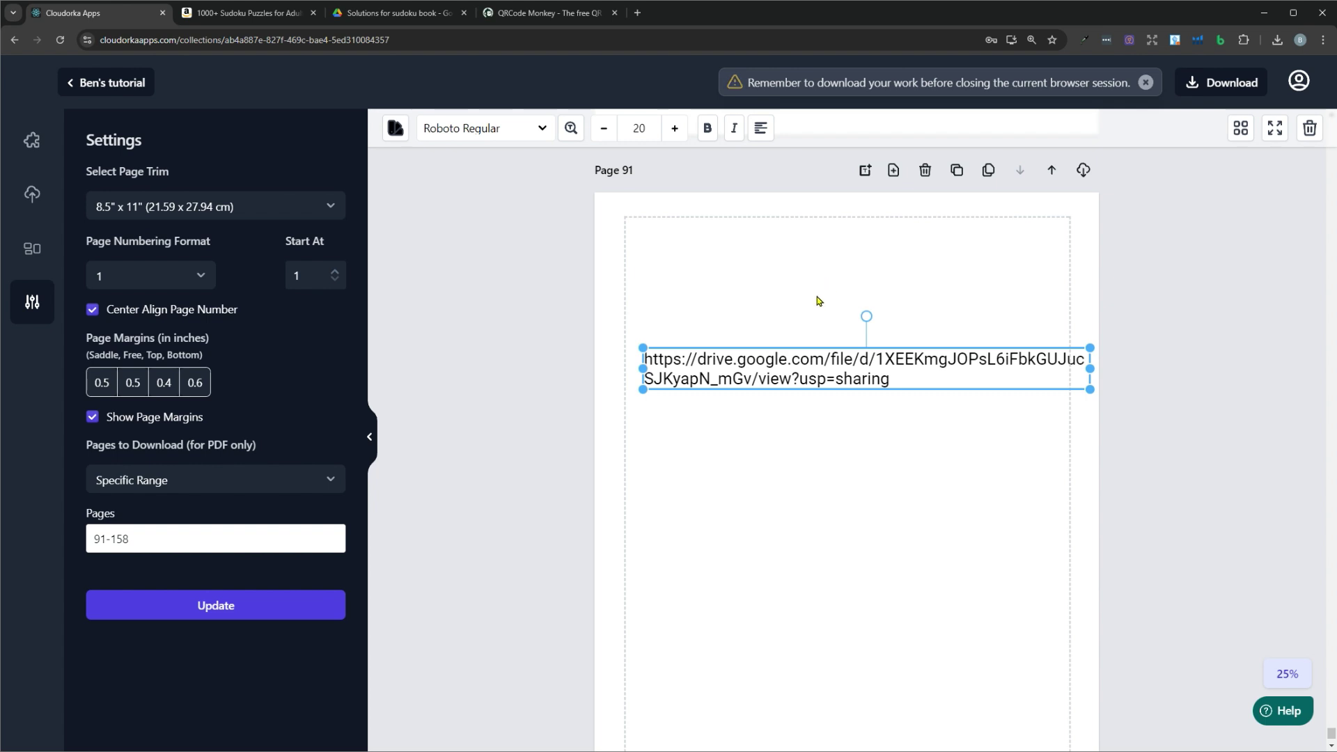
{"action": "left_click", "coordinate": [914, 315]}
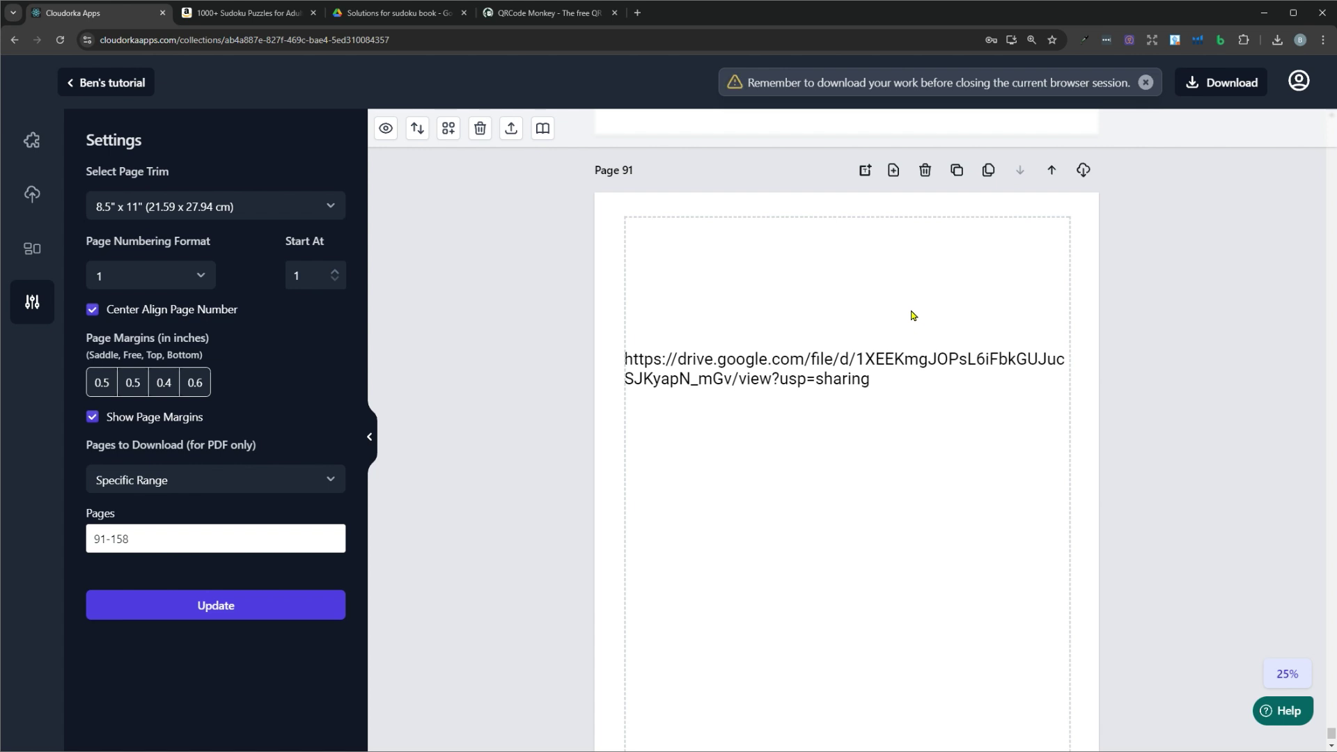
Delete the share link text from page 91.
{"action": "left_click", "coordinate": [876, 364]}
{"action": "key", "text": "Delete"}
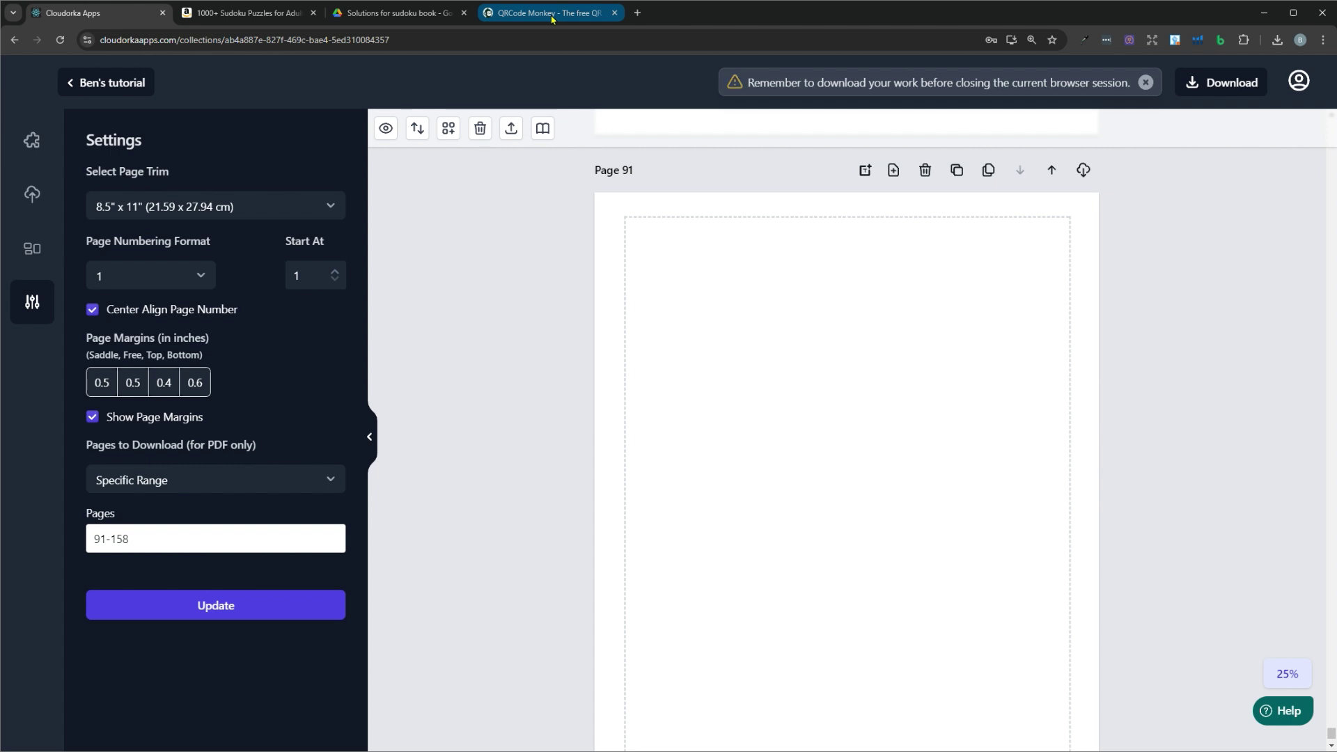
Switch to QRCode Monkey, generate a QR code from the copied solutions share link, and download it as a PNG.
{"action": "left_click", "coordinate": [551, 14]}
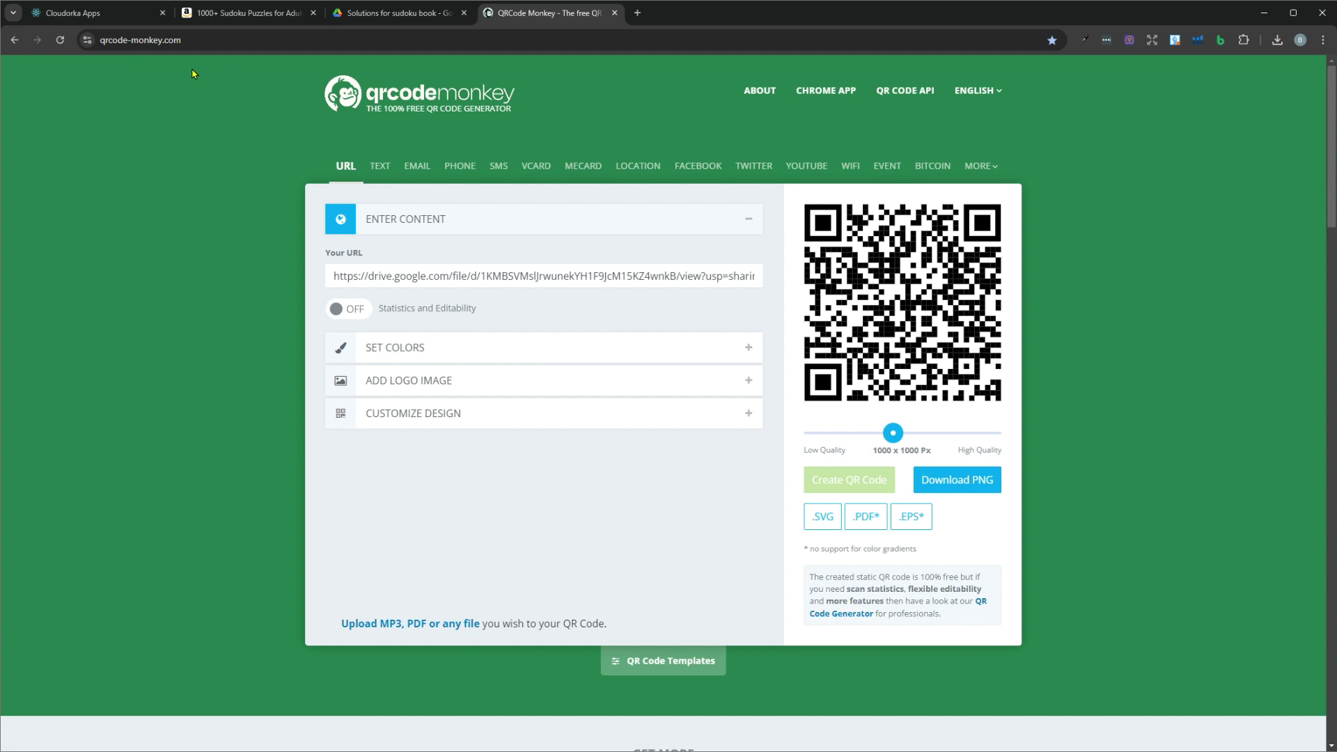
{"action": "triple_click", "coordinate": [511, 277]}
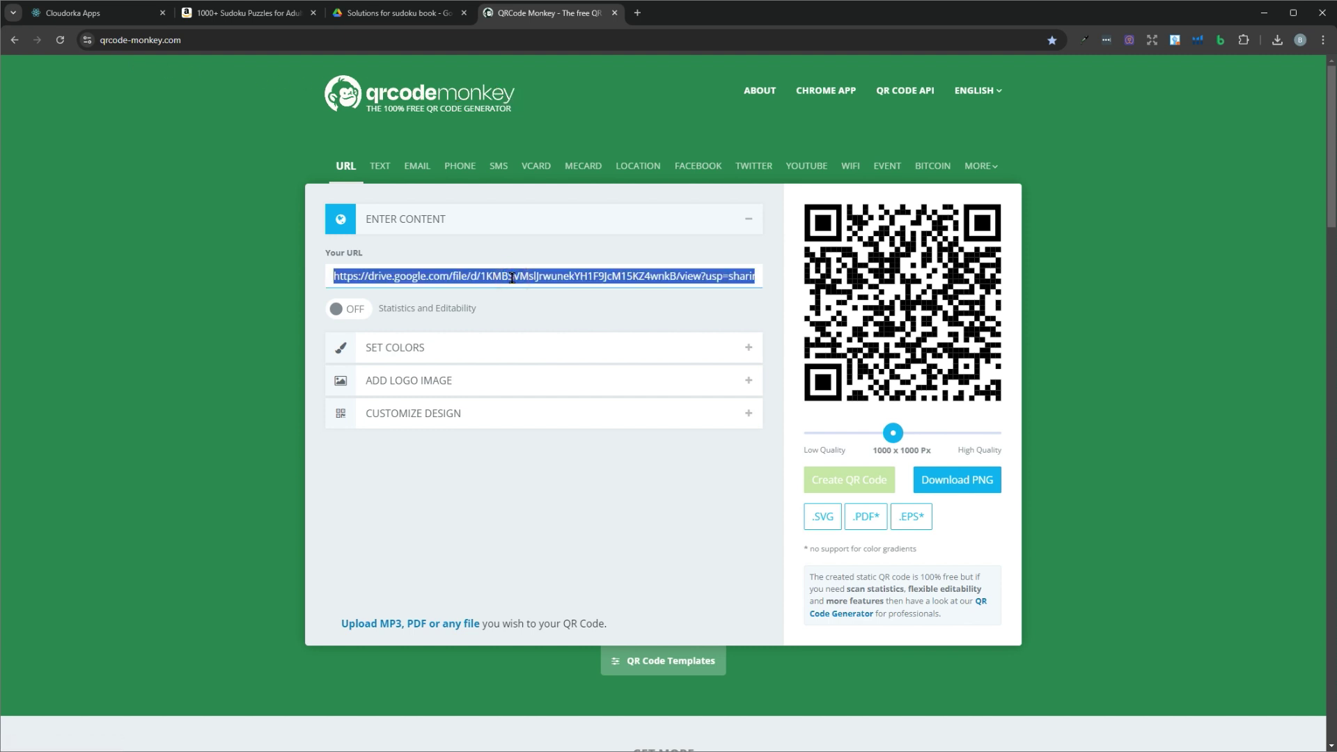
{"action": "key", "text": "ctrl+v"}
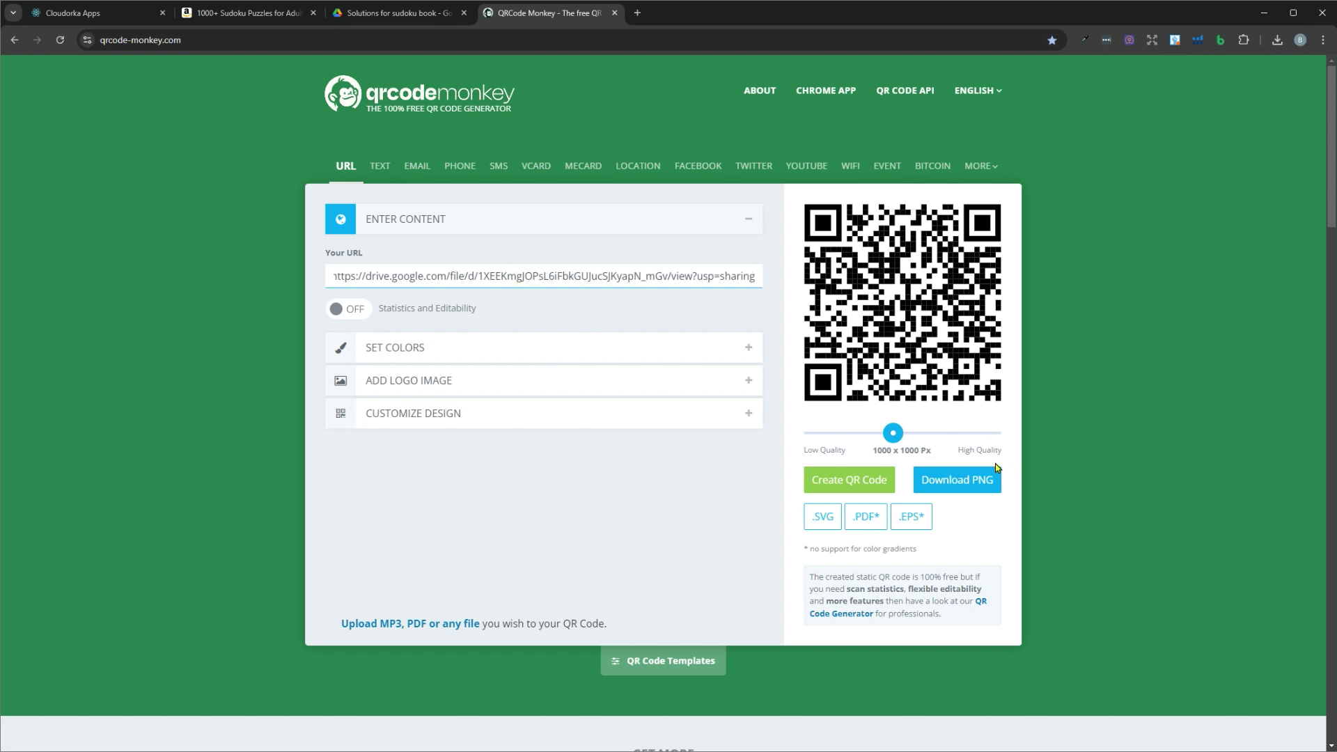
{"action": "left_click", "coordinate": [848, 479]}
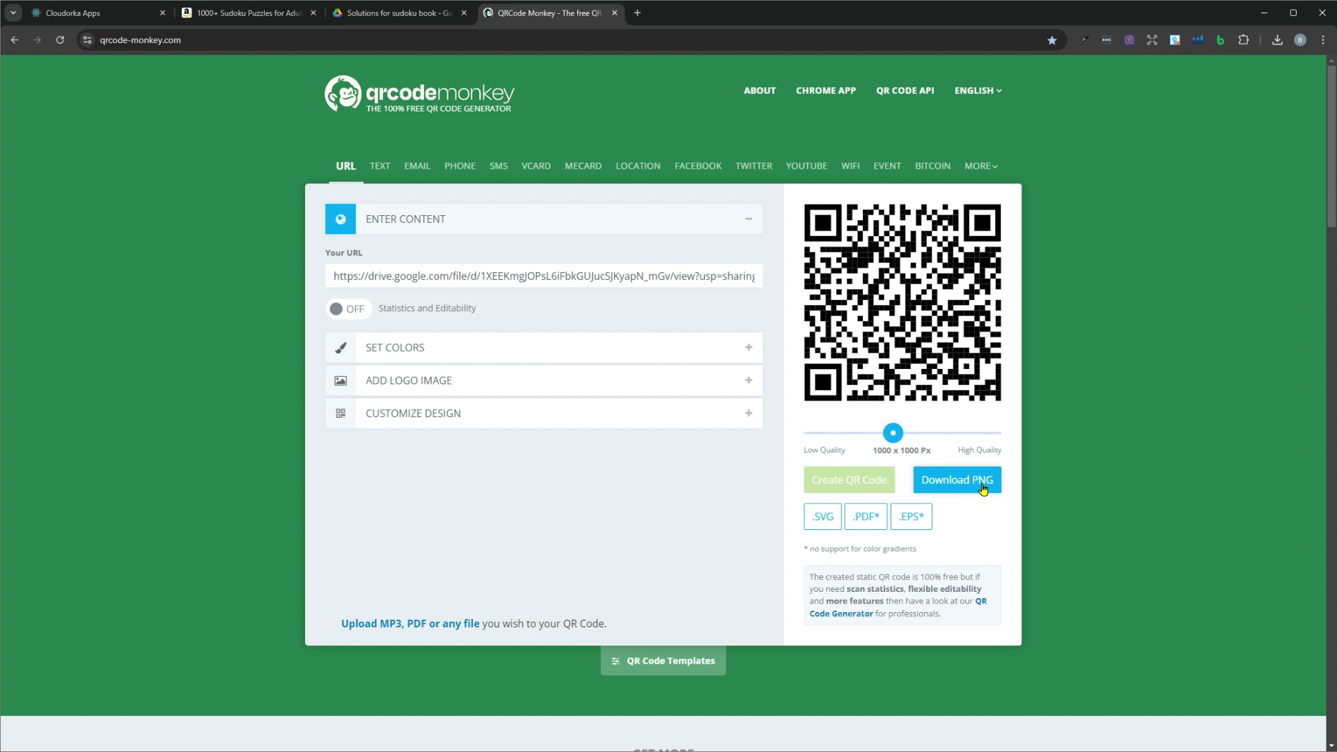
{"action": "left_click", "coordinate": [981, 488]}
Switch to Cloudorka Apps, upload the image qr-code (2) and insert it on page 91.
{"action": "left_click", "coordinate": [111, 12]}
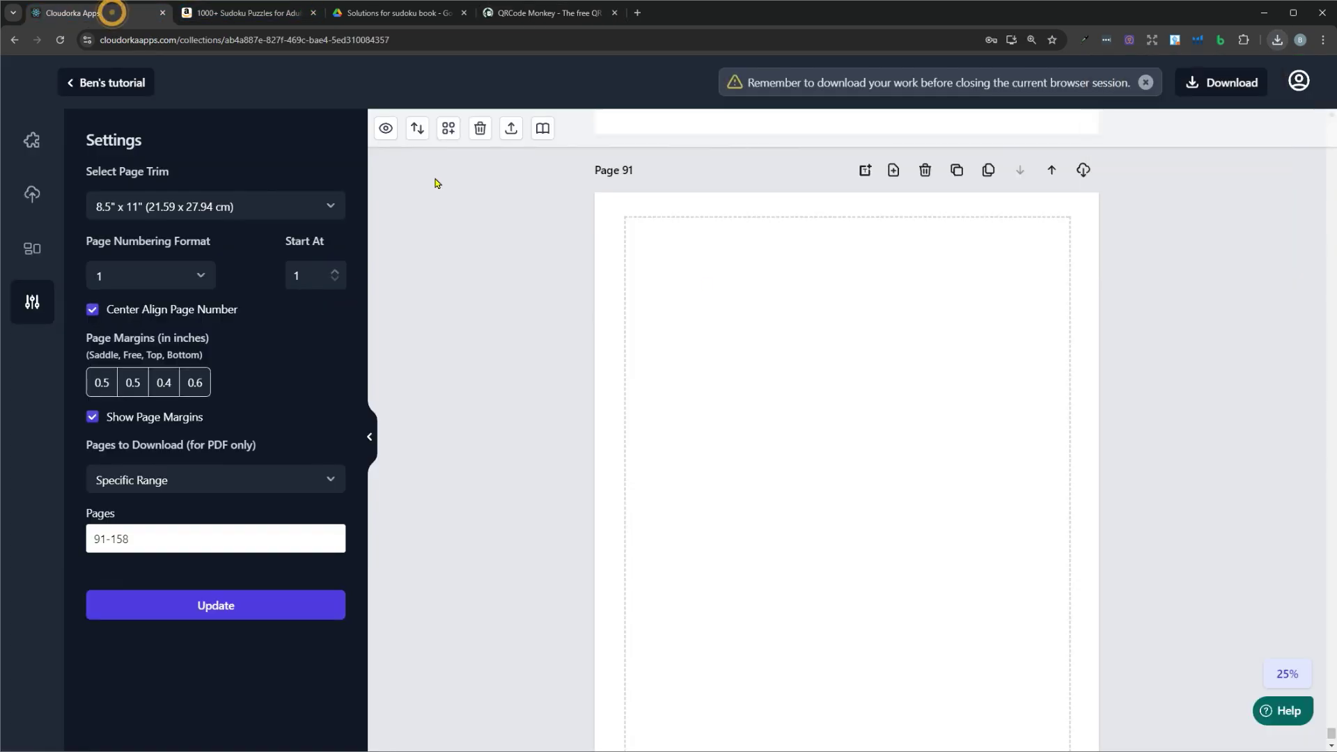
{"action": "left_click", "coordinate": [33, 195]}
{"action": "left_click", "coordinate": [168, 182]}
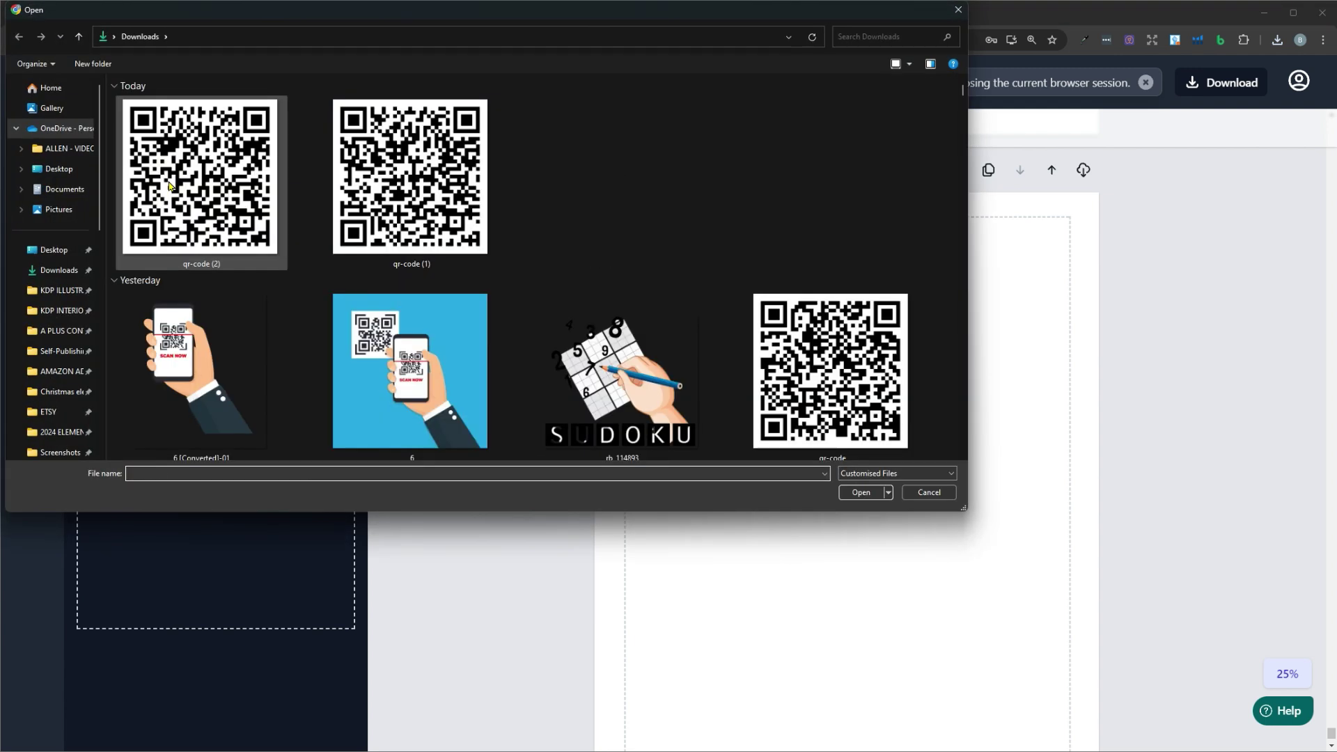
{"action": "double_click", "coordinate": [169, 185]}
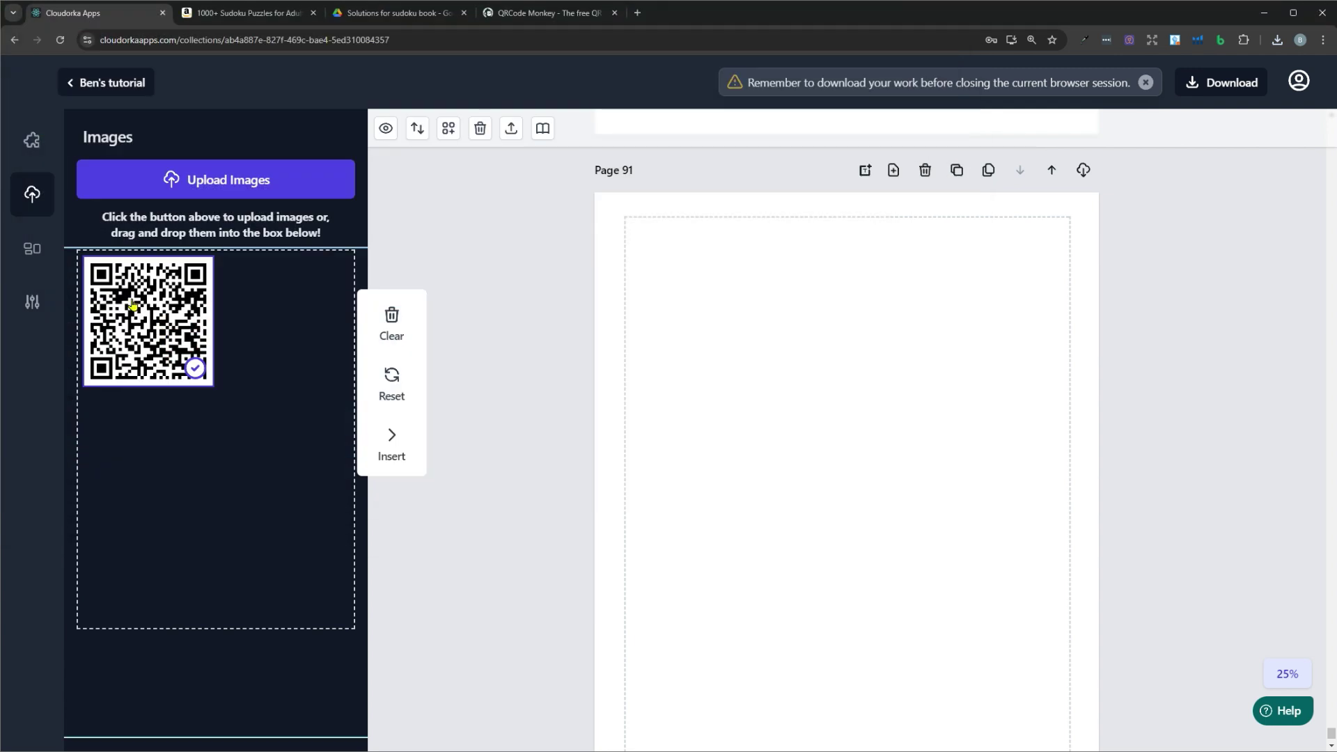
{"action": "left_click", "coordinate": [392, 442]}
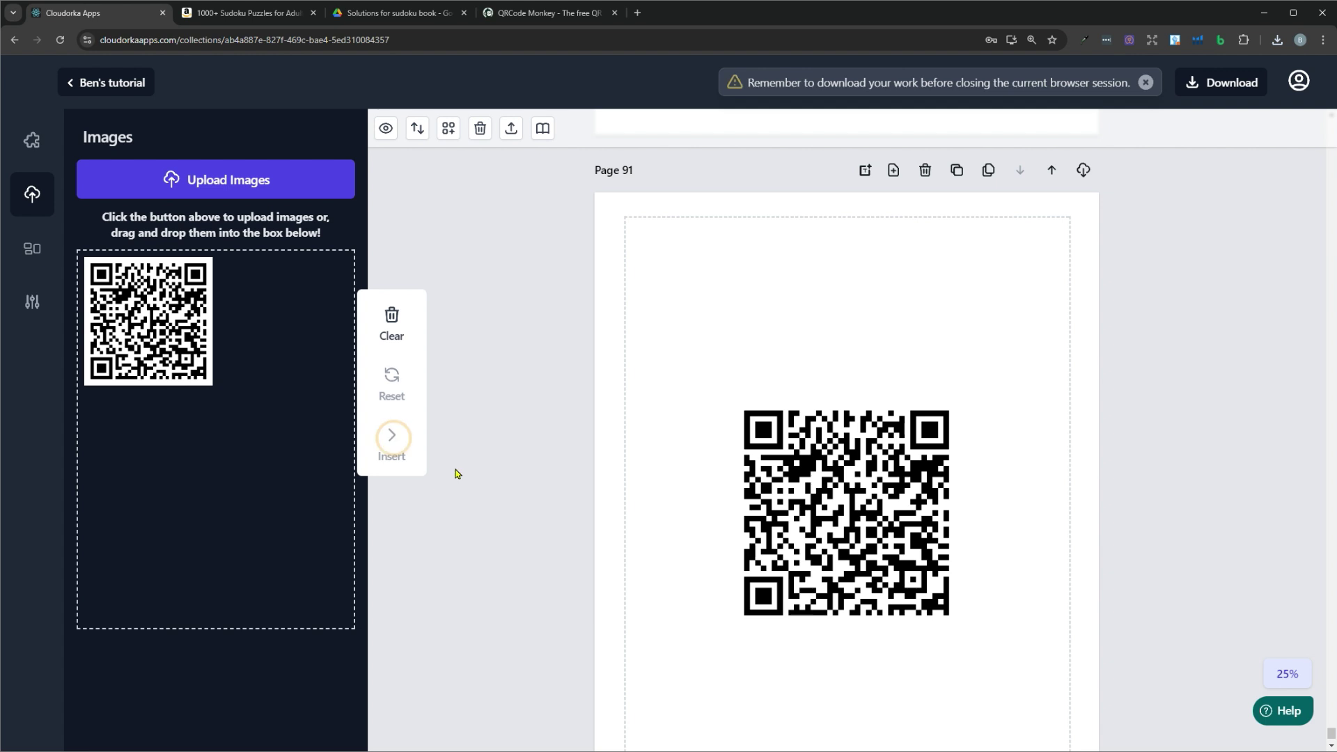
Add the centred text "TO ACCESS ALL SOLUTIONS FOR THE ABOVE PUZZLES, SCAN THE QR CODE WITH YOUR PHONE'S CAMERA" above the QR code.
{"action": "left_click", "coordinate": [905, 436]}
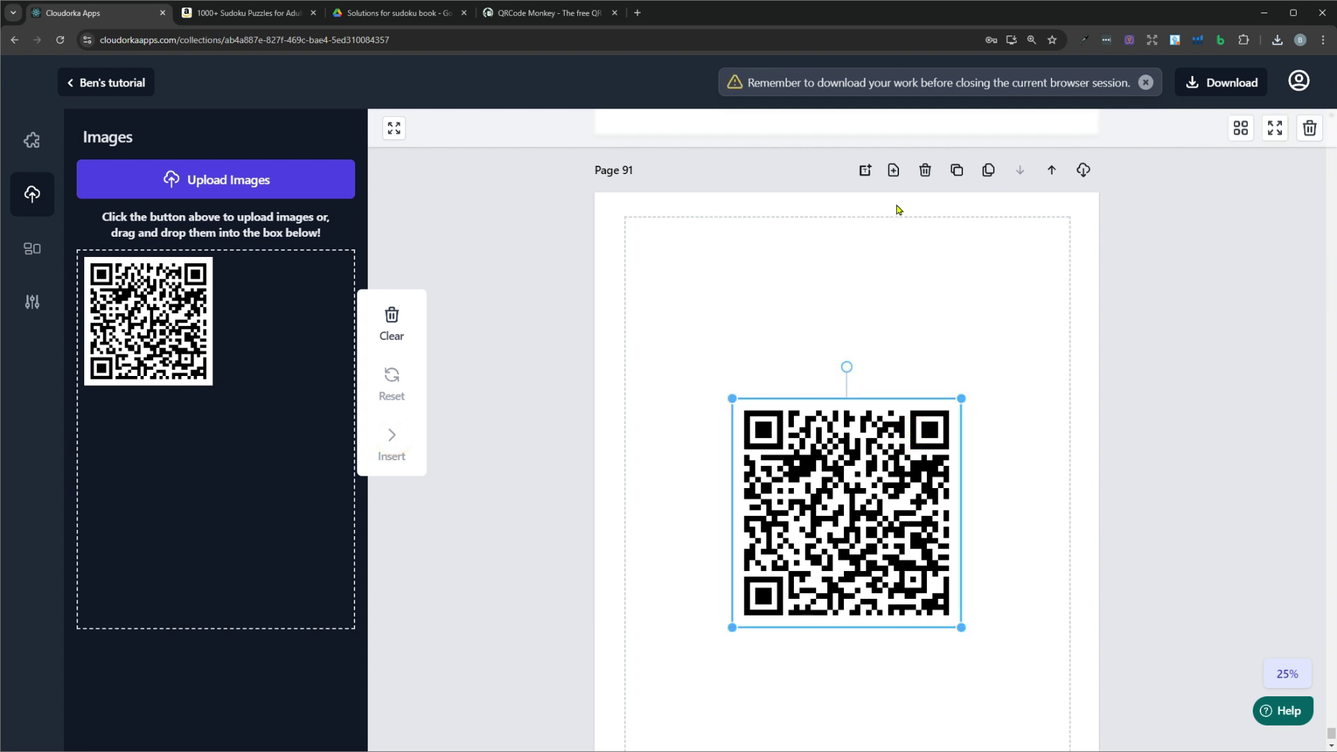
{"action": "left_click", "coordinate": [865, 169]}
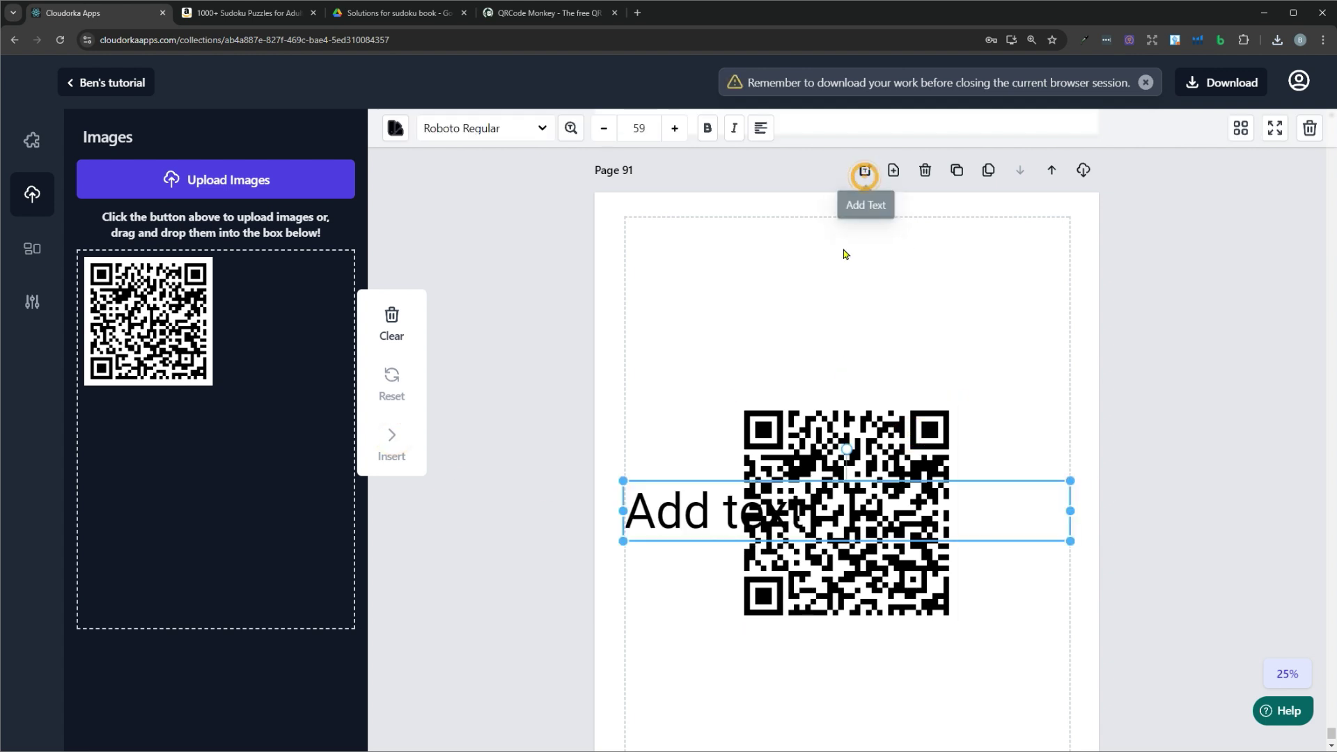
{"action": "key", "text": "ctrl+v"}
{"action": "left_click_drag", "start_coordinate": [901, 273], "coordinate": [870, 369]}
{"action": "left_click", "coordinate": [1149, 332]}
{"action": "scroll", "coordinate": [1114, 348], "scroll_direction": "down", "scroll_amount": 1}
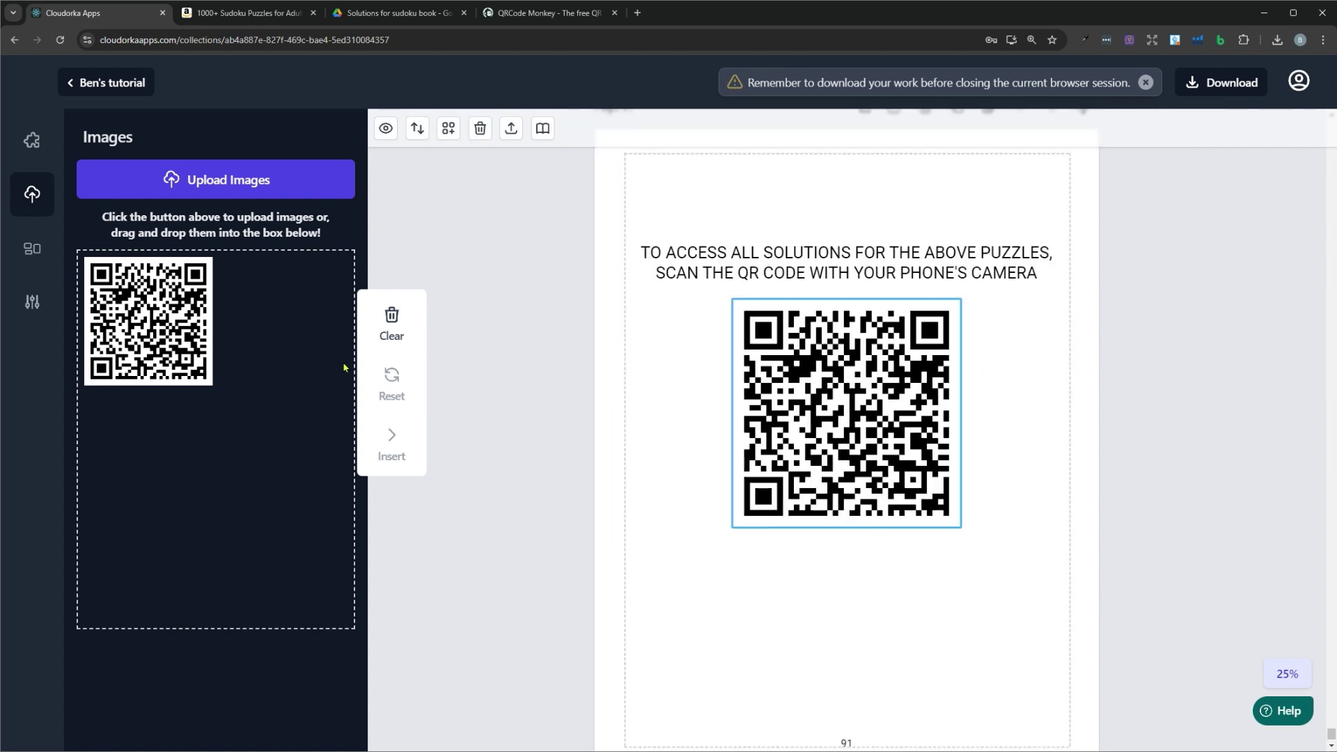
Upload and insert the Scan Now phone image, shrink it and the QR code, and place the phone below the code near the page's lower-right corner.
{"action": "left_click", "coordinate": [186, 185]}
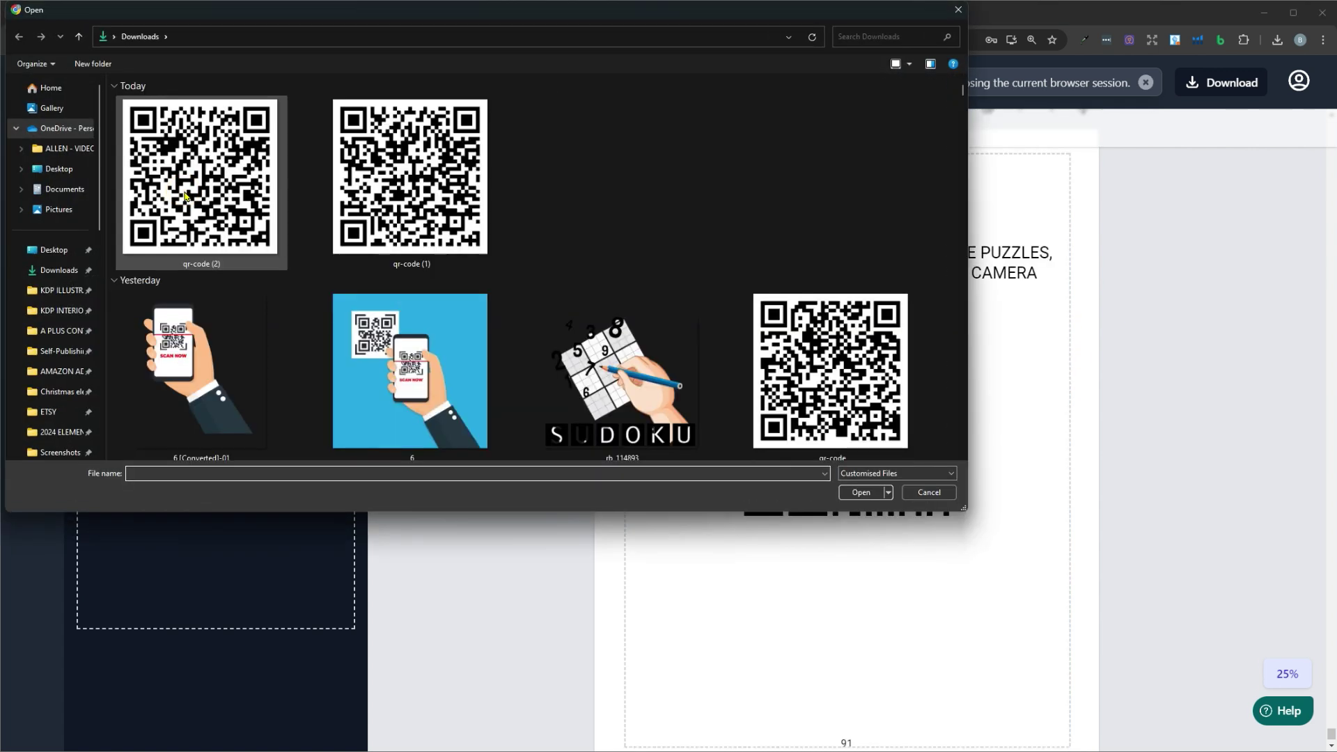
{"action": "double_click", "coordinate": [224, 362]}
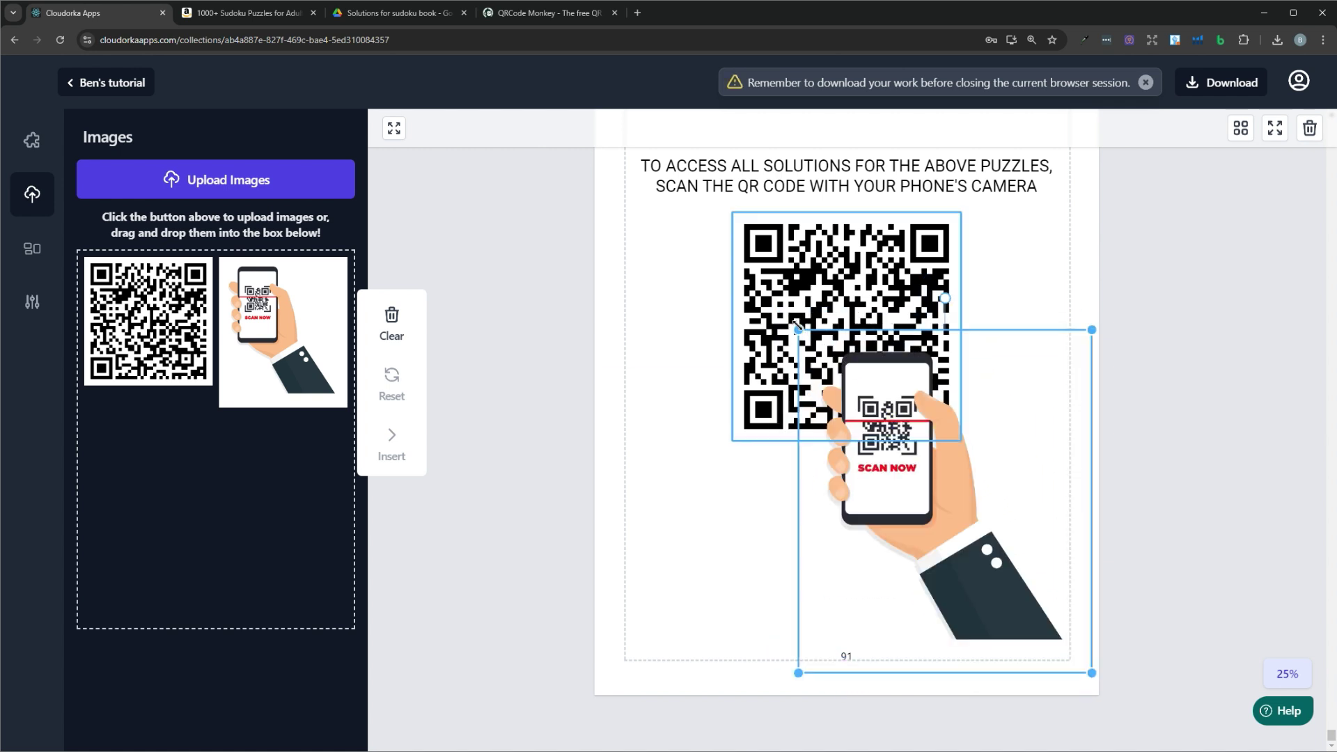
{"action": "left_click_drag", "start_coordinate": [798, 329], "coordinate": [876, 395]}
{"action": "left_click", "coordinate": [1224, 398]}
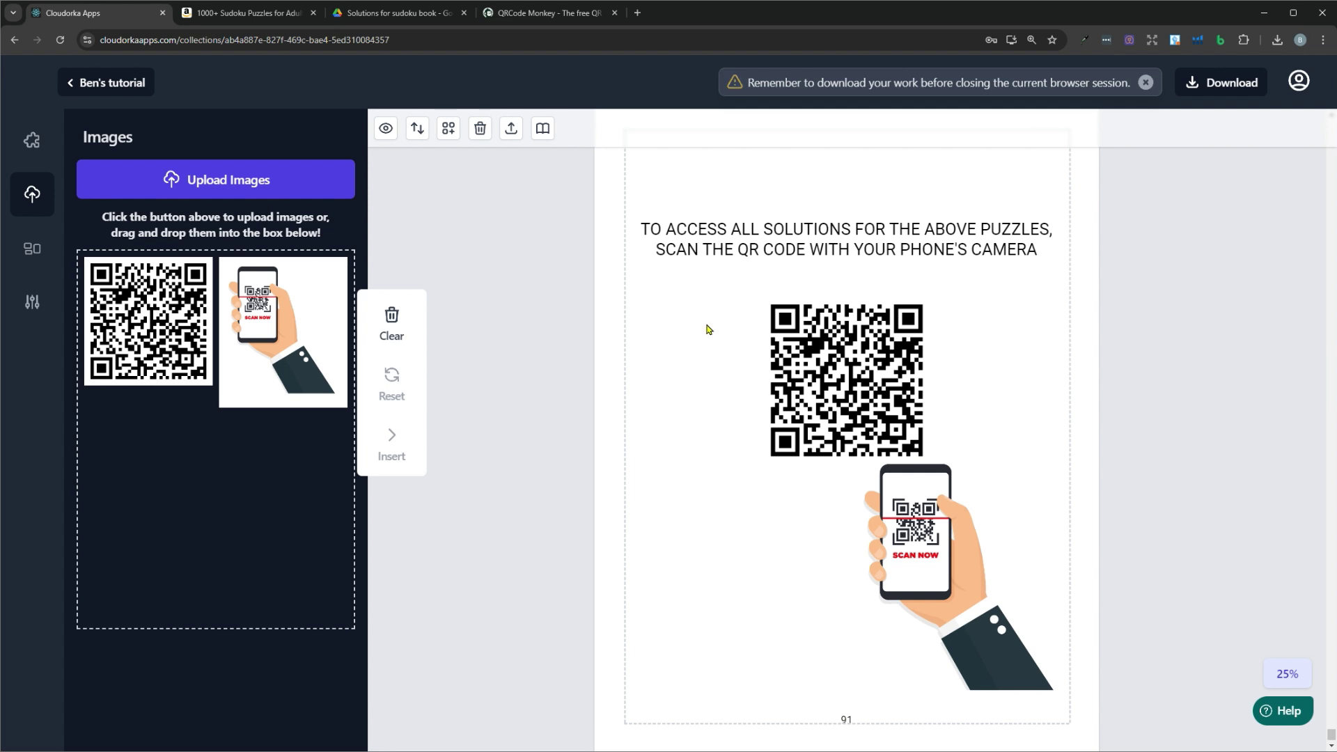
Switch to the Amazon listing for 1000+ Sudoku Puzzles for Adults and examine its print length.
{"action": "left_click", "coordinate": [262, 12]}
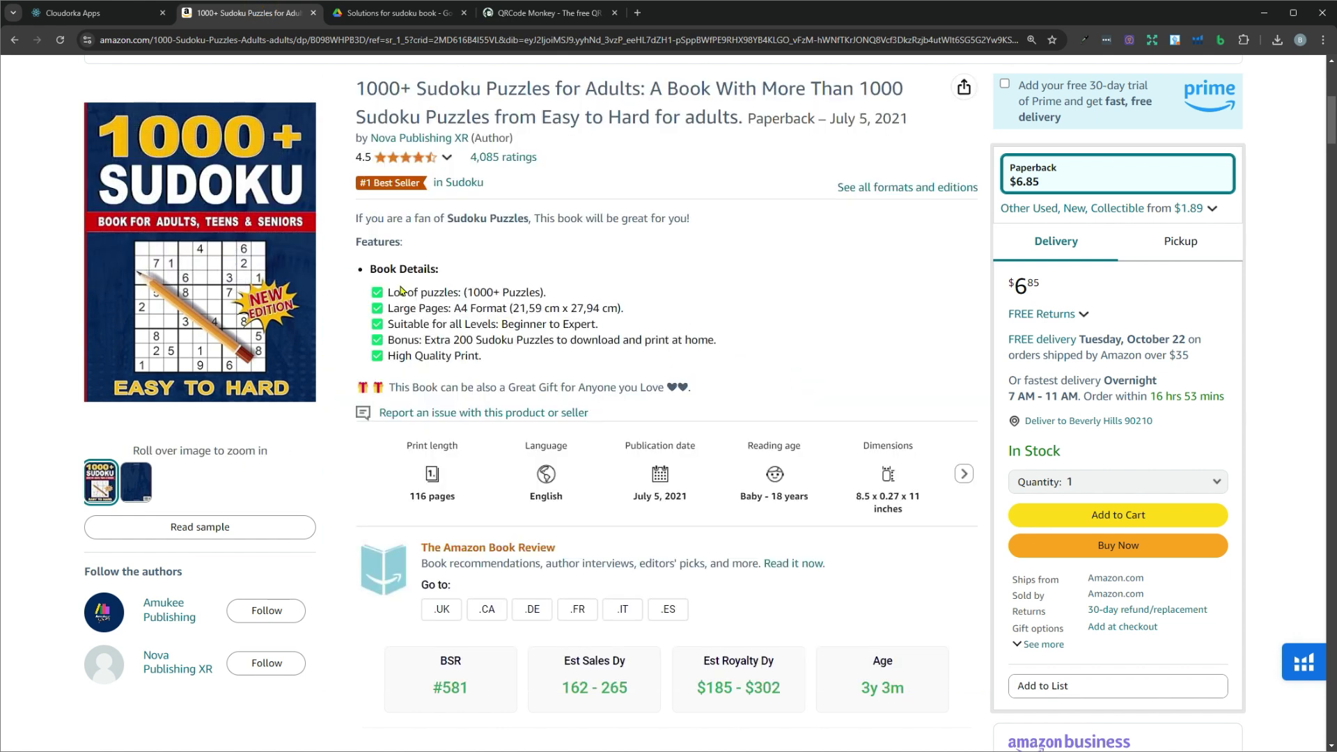
{"action": "mouse_move", "coordinate": [129, 159]}
{"action": "left_click_drag", "start_coordinate": [407, 505], "coordinate": [462, 510]}
{"action": "left_click", "coordinate": [515, 517]}
Switch back to Cloudorka Apps and download the puzzle book as a PDF with the page range 1-158.
{"action": "key", "text": "ctrl+shift+Tab"}
{"action": "scroll", "coordinate": [549, 460], "scroll_direction": "up", "scroll_amount": 2}
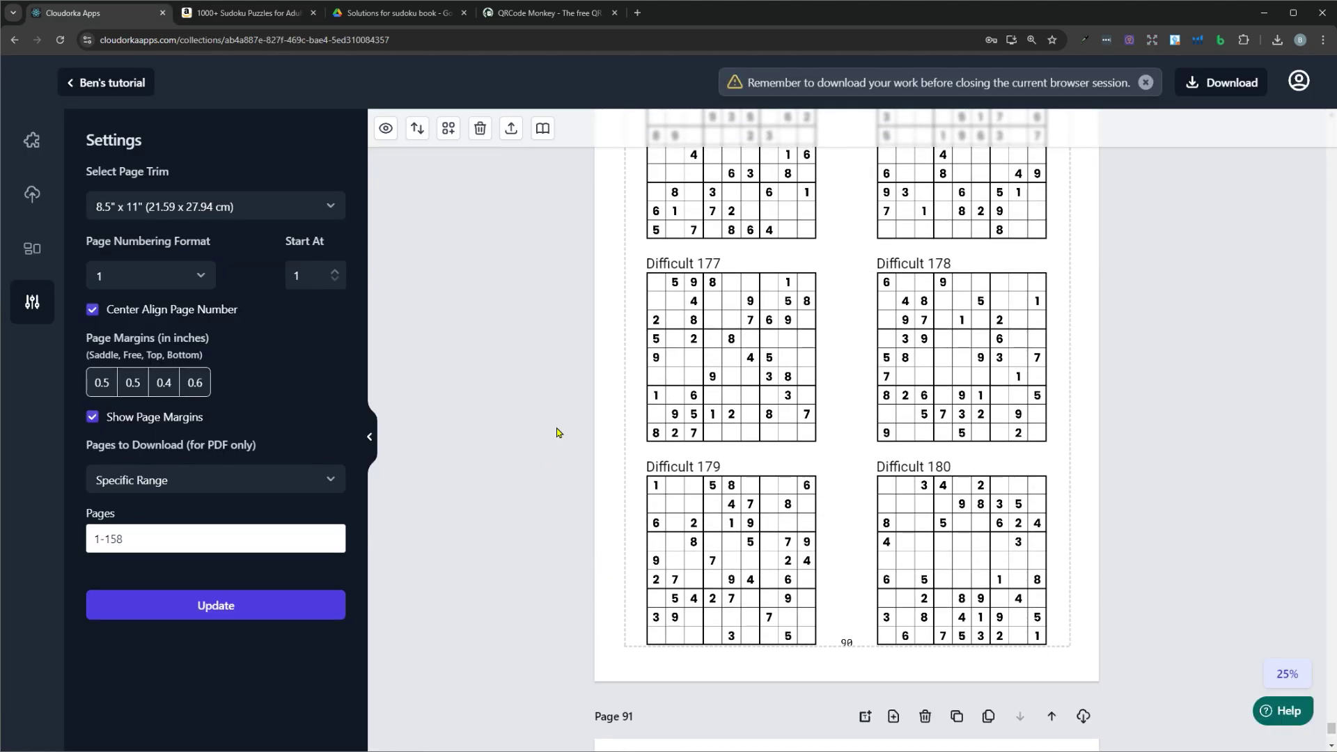
{"action": "scroll", "coordinate": [555, 371], "scroll_direction": "down", "scroll_amount": 3}
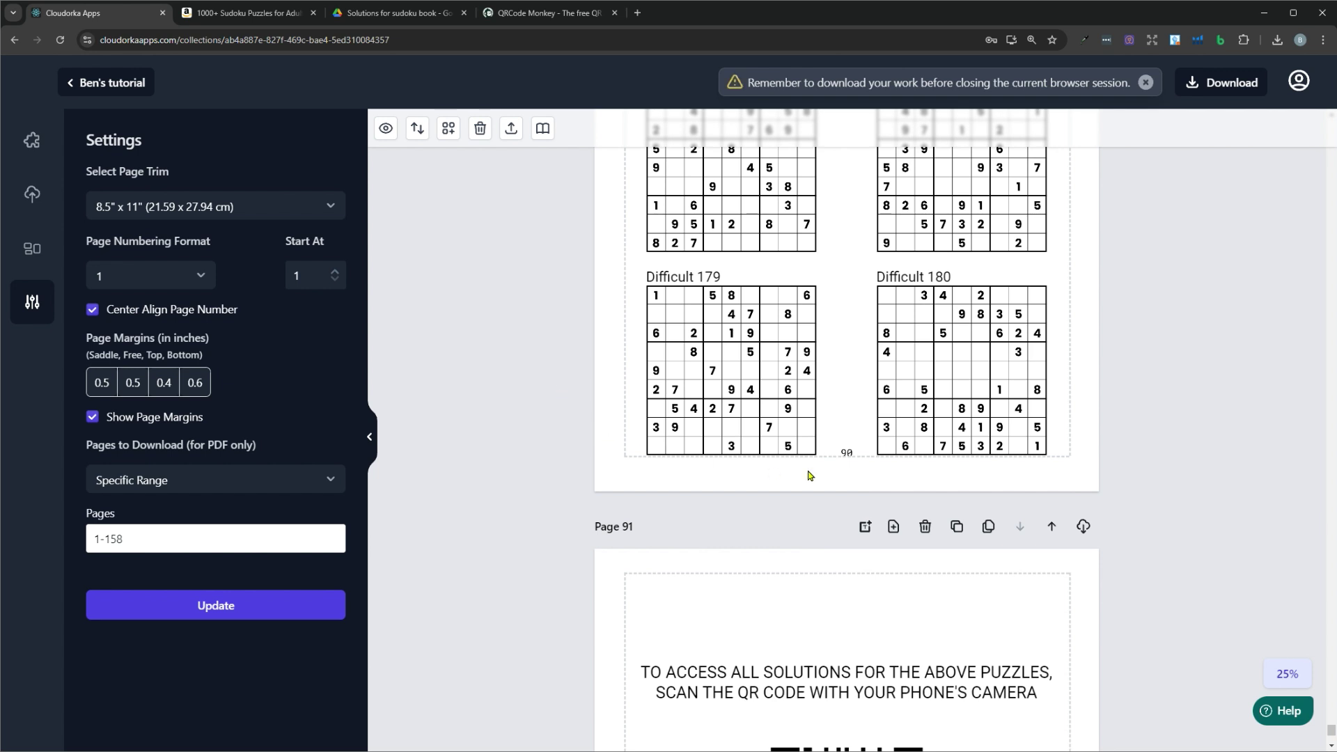
{"action": "scroll", "coordinate": [845, 456], "scroll_direction": "down", "scroll_amount": 5}
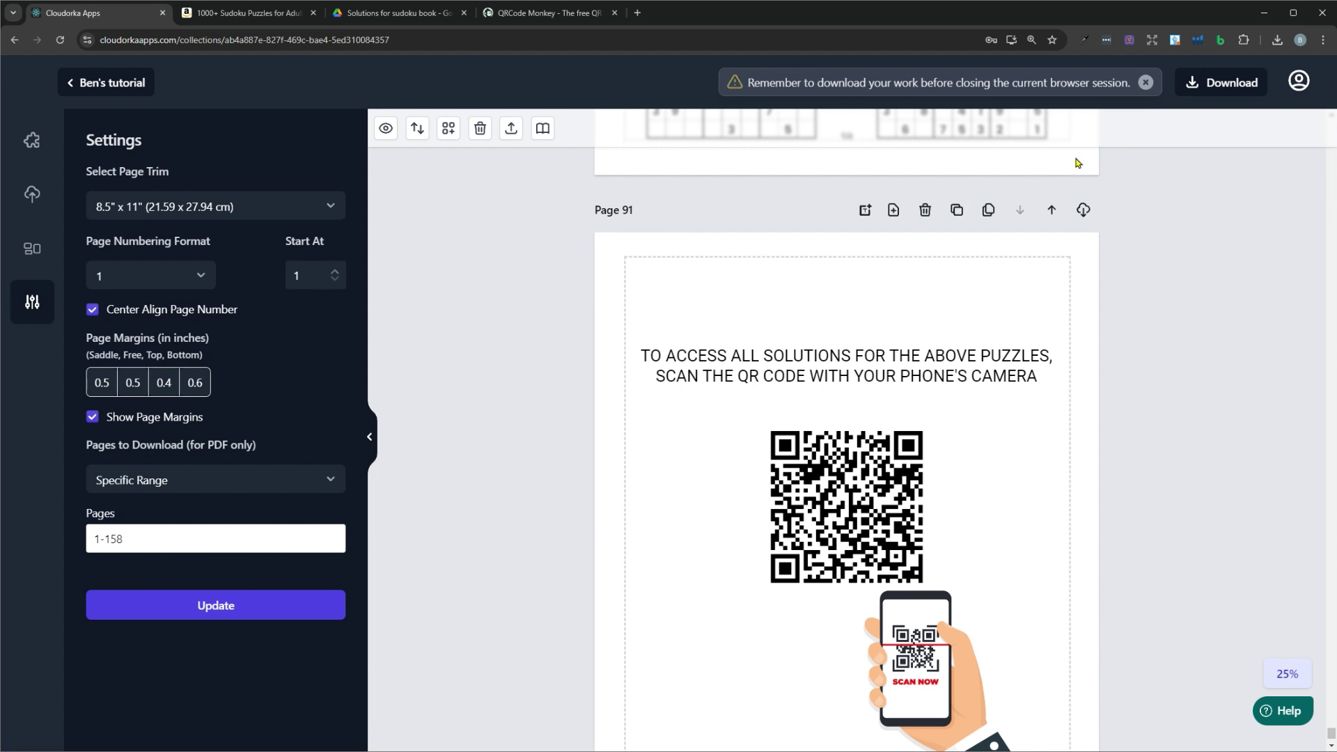
{"action": "left_click", "coordinate": [1217, 82]}
Delete all pages of the book and insert a 9 × 9 number sudoku on the blank page 1.
{"action": "left_click", "coordinate": [481, 132]}
{"action": "left_click", "coordinate": [713, 465]}
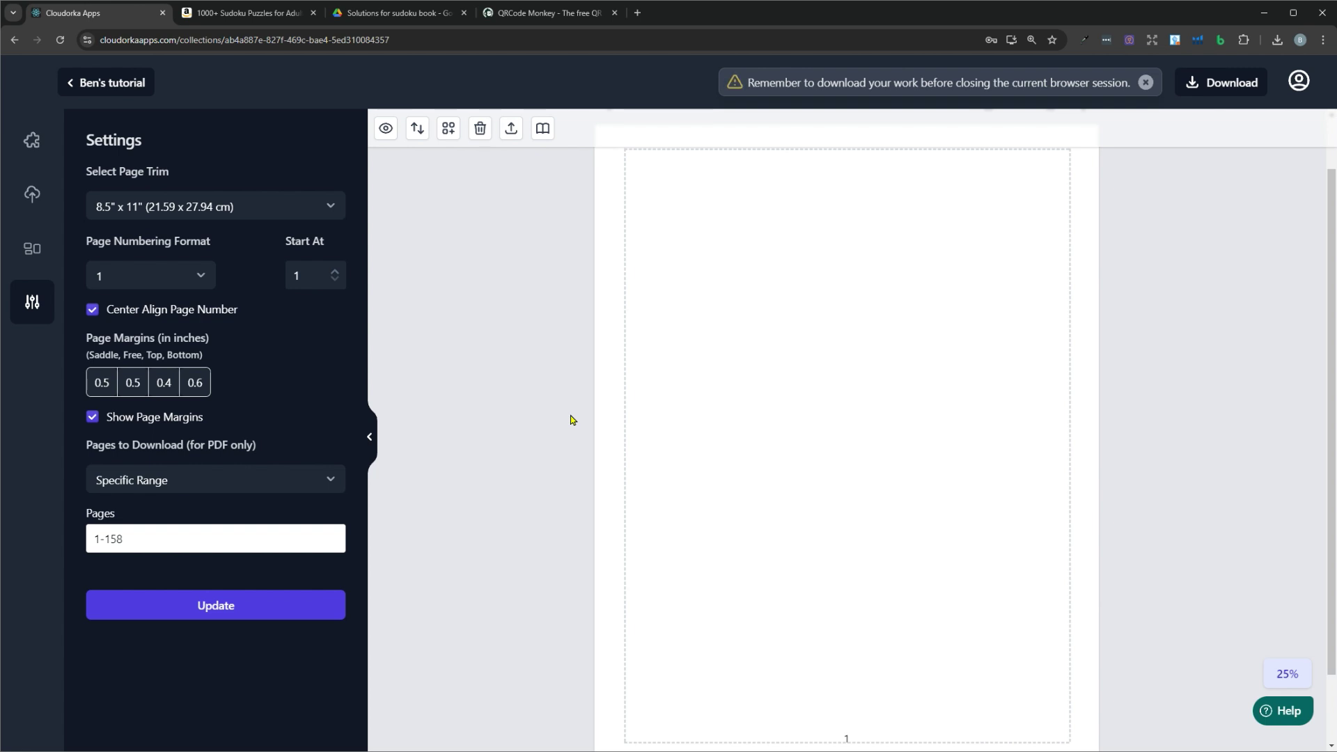
{"action": "left_click", "coordinate": [31, 140]}
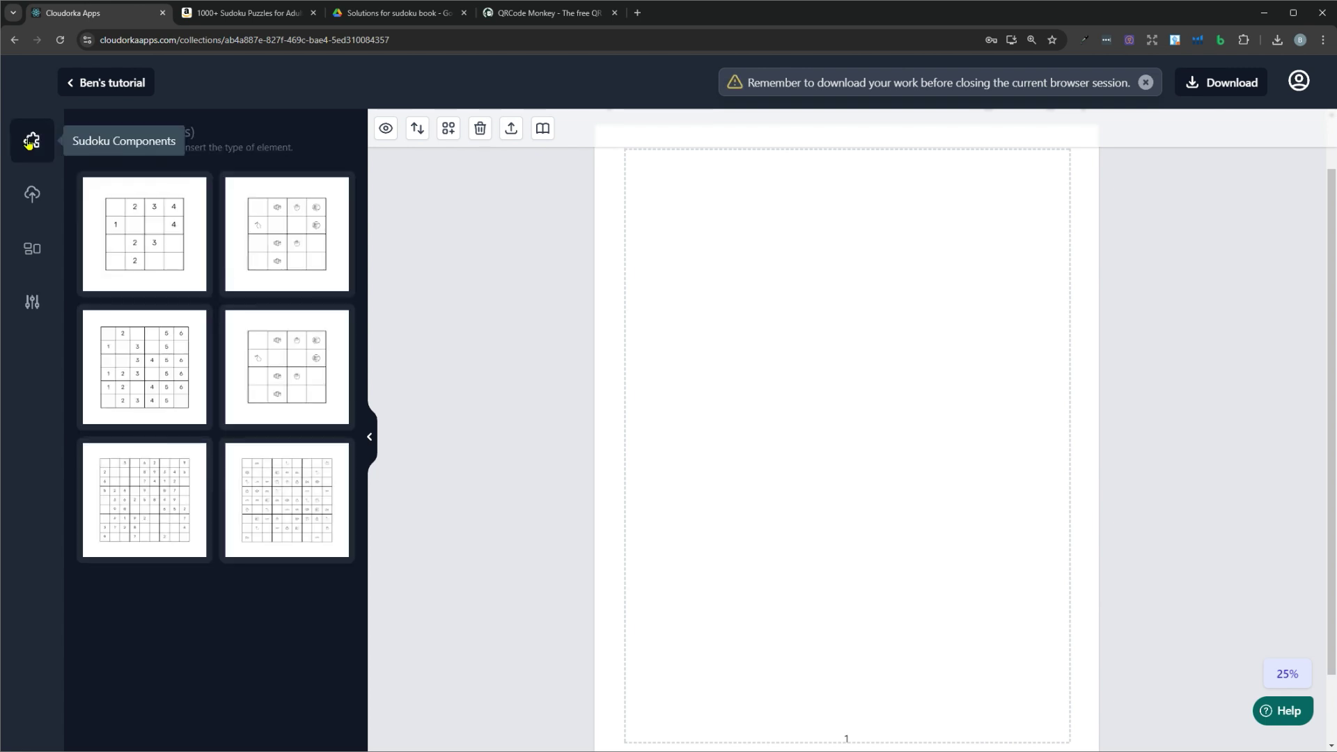
{"action": "left_click", "coordinate": [147, 488]}
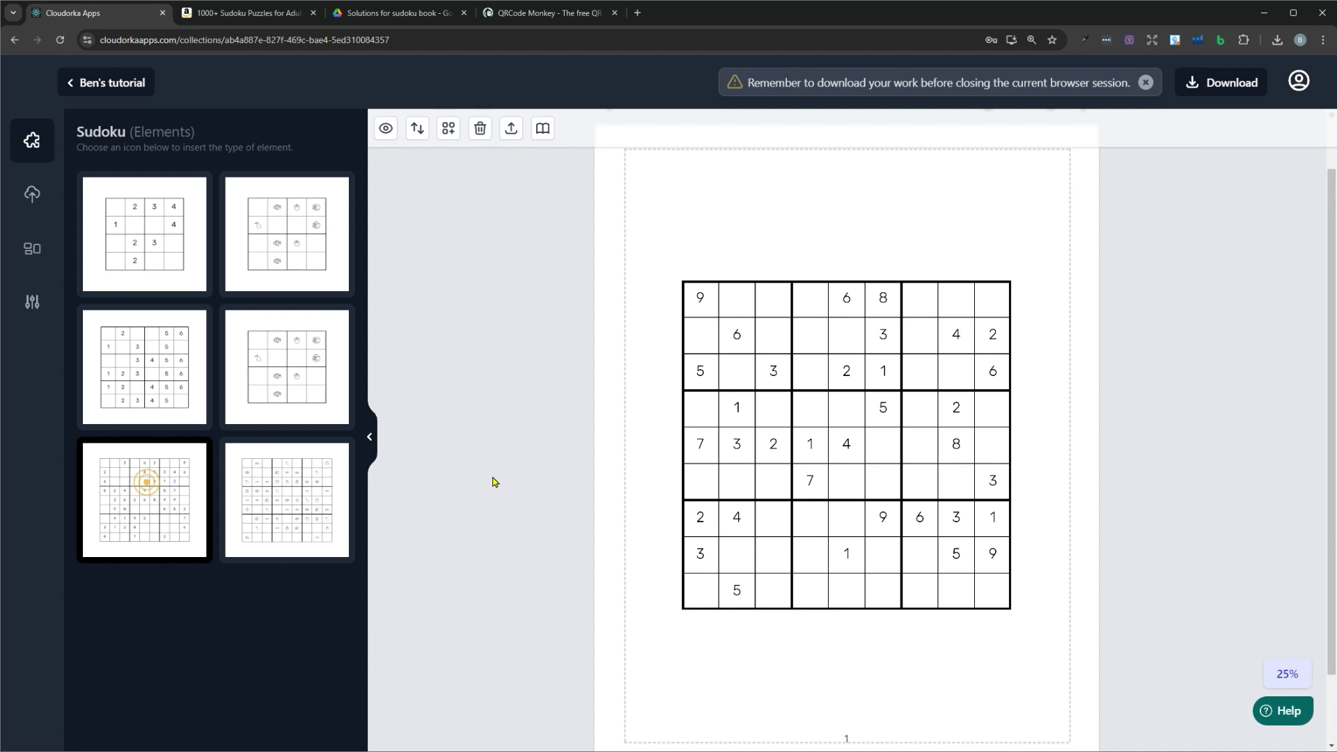
Increase the sudoku's font scale, shrink the grid to a cell size of about 155, and centre it horizontally in the page's upper half.
{"action": "left_click", "coordinate": [780, 449]}
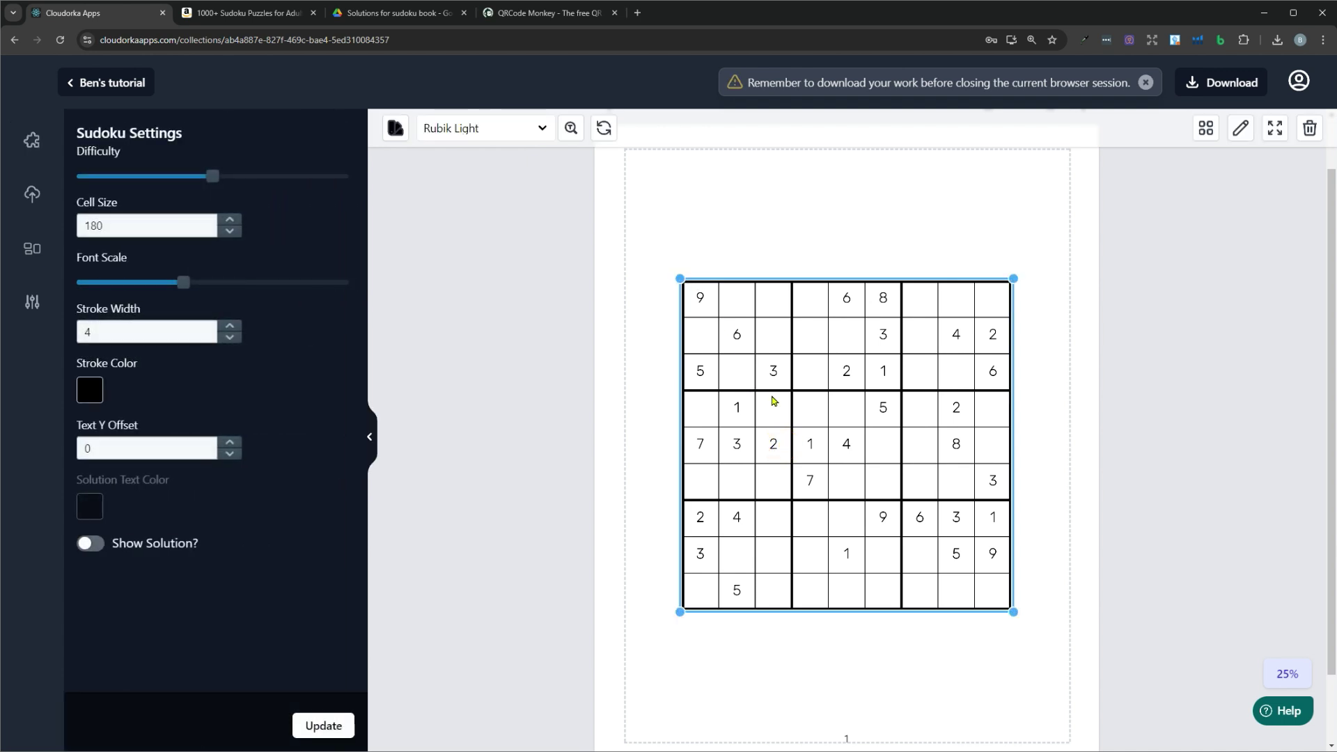
{"action": "left_click", "coordinate": [173, 288]}
{"action": "left_click_drag", "start_coordinate": [175, 294], "coordinate": [242, 292]}
{"action": "left_click", "coordinate": [334, 730]}
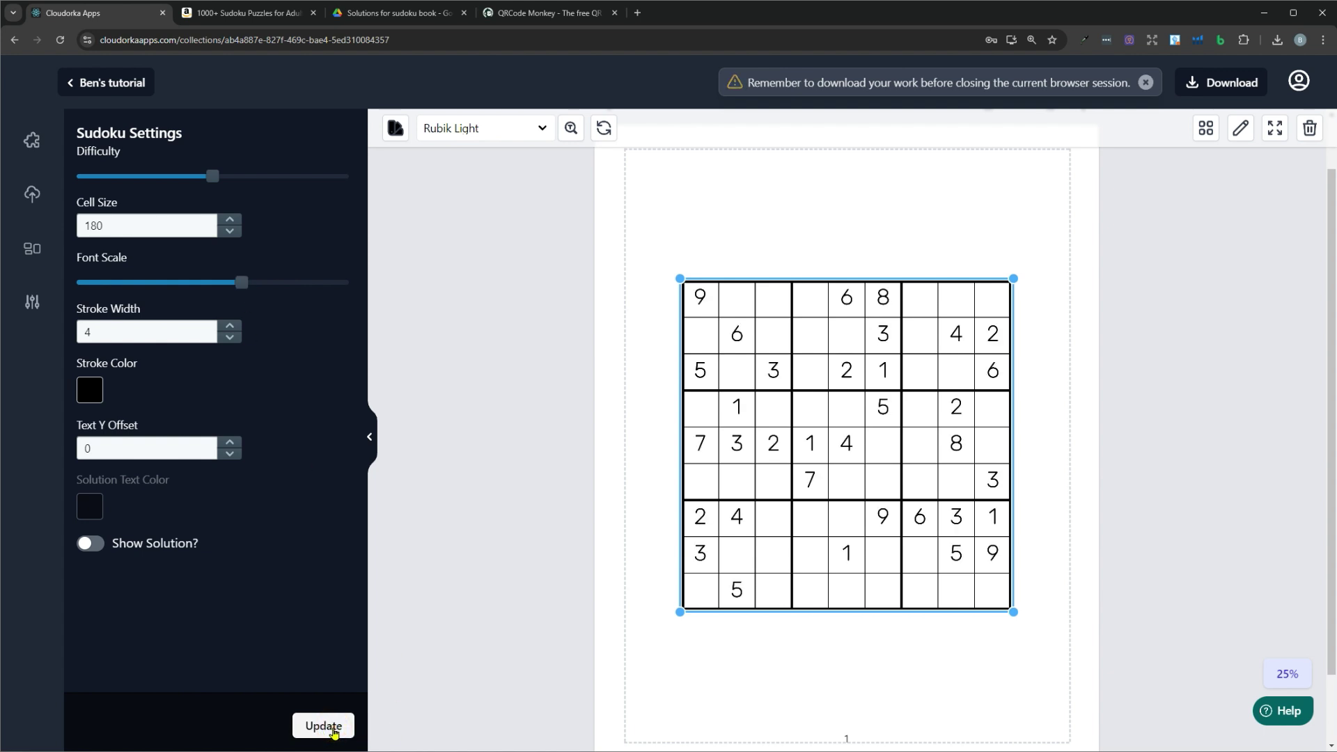
{"action": "left_click_drag", "start_coordinate": [1011, 610], "coordinate": [967, 567]}
{"action": "left_click_drag", "start_coordinate": [878, 448], "coordinate": [904, 413]}
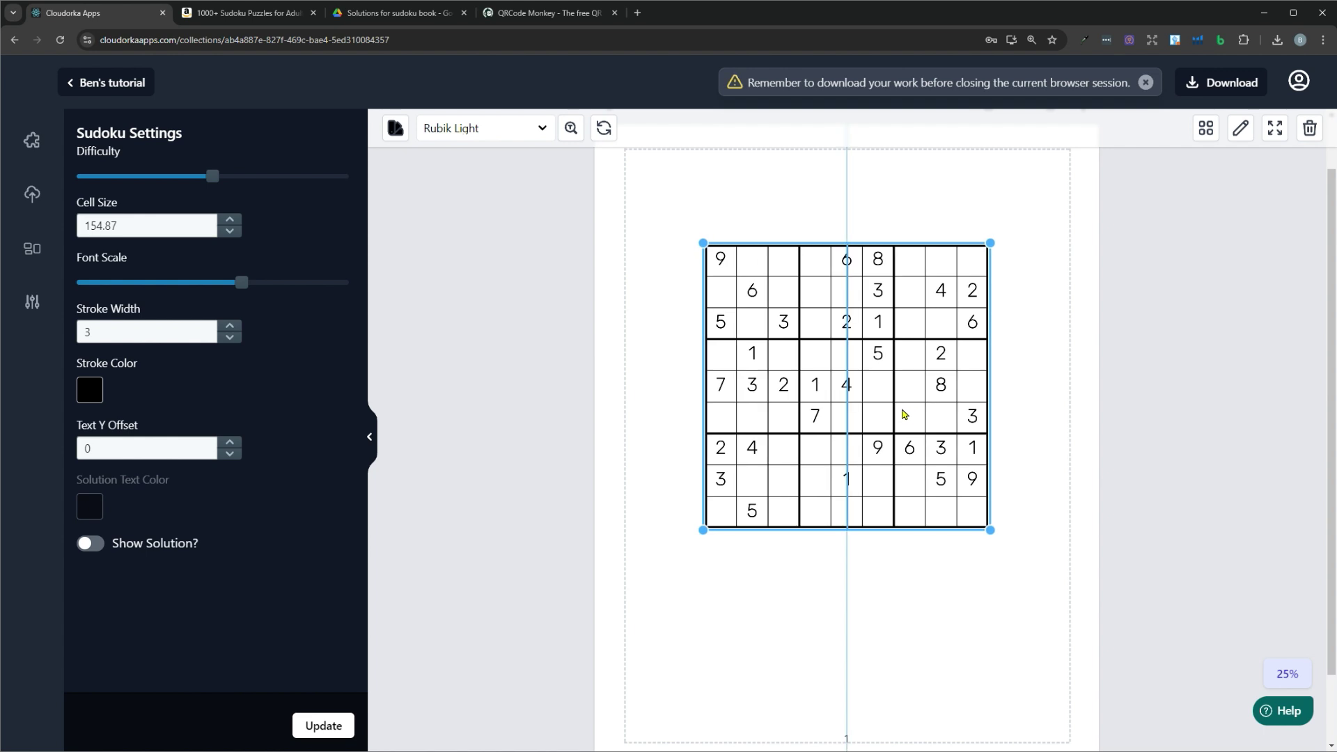
Upload and insert the black pencil image, and stand it upright with its tip down beside the grid's left edge.
{"action": "left_click", "coordinate": [34, 195]}
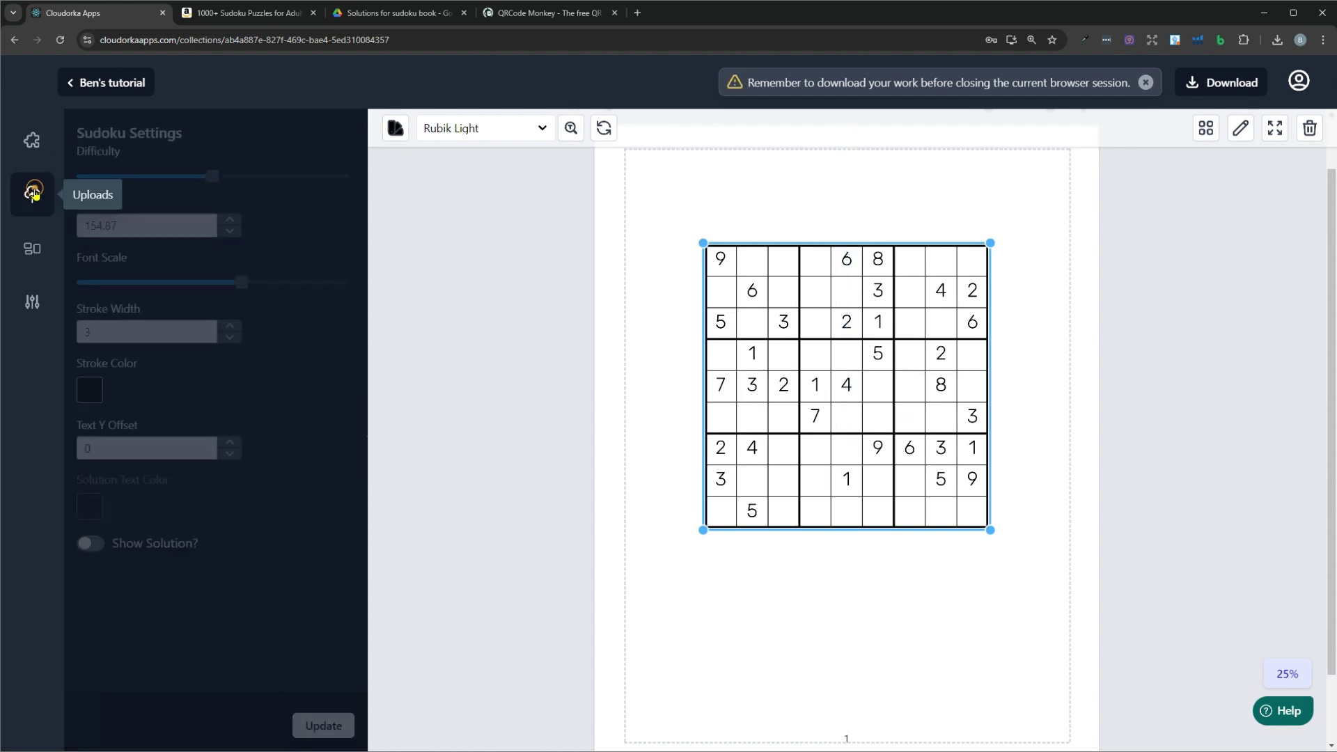
{"action": "left_click", "coordinate": [148, 493]}
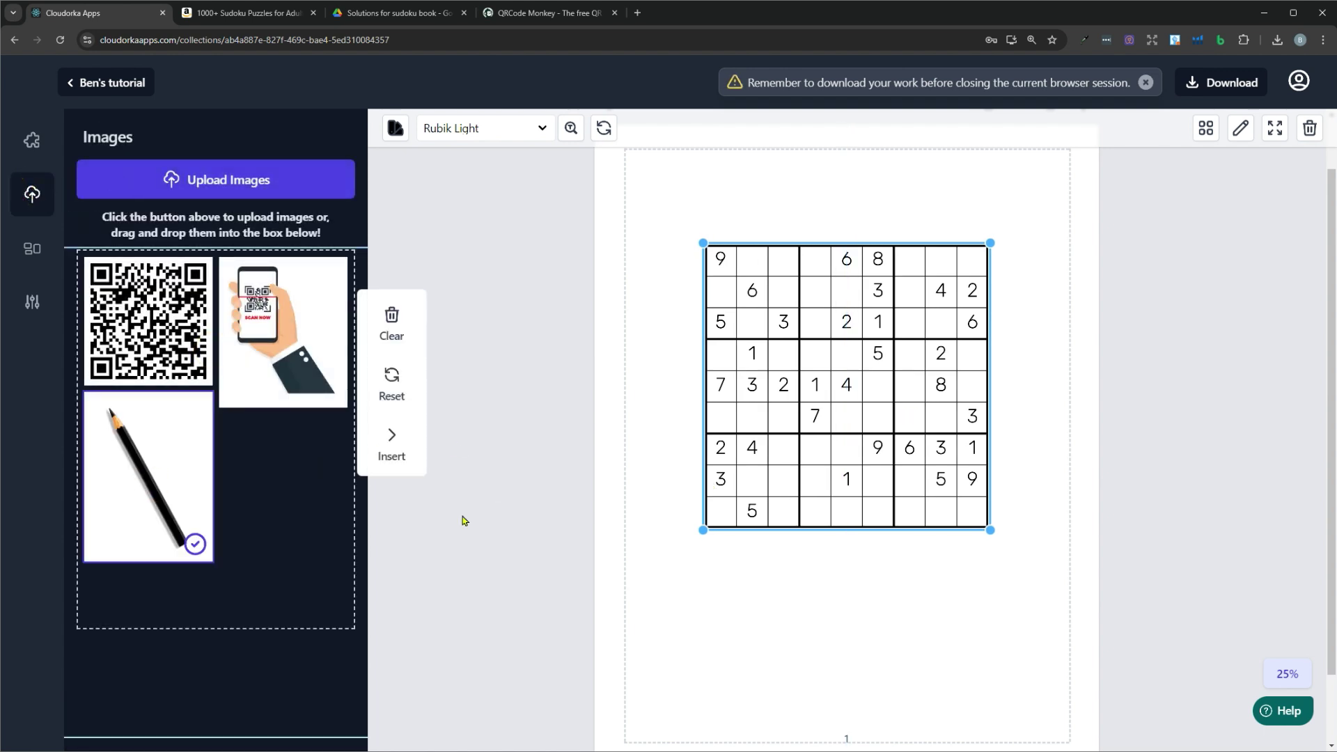
{"action": "left_click", "coordinate": [388, 446]}
{"action": "left_click_drag", "start_coordinate": [672, 160], "coordinate": [769, 410]}
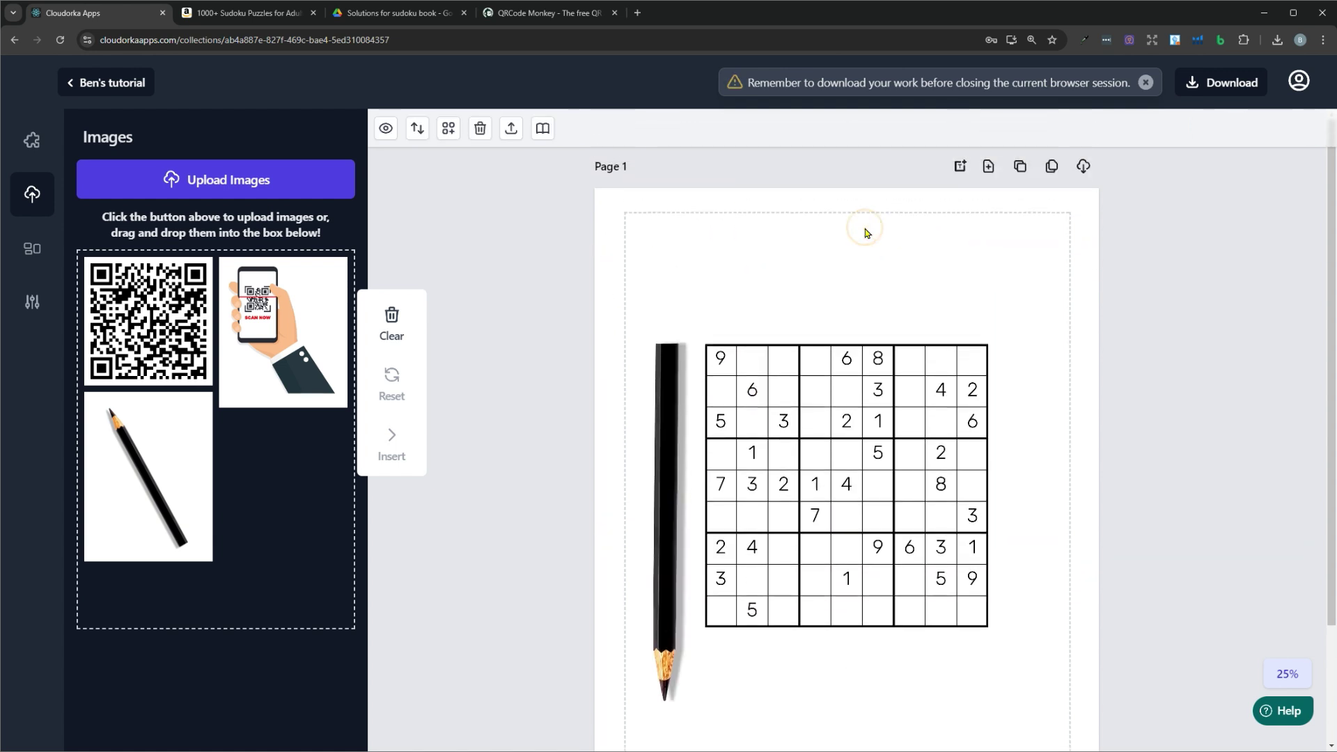
Add a centred SUDOKU title above the grid, upload the custom font Space Captain and apply it to the title.
{"action": "left_click", "coordinate": [953, 172]}
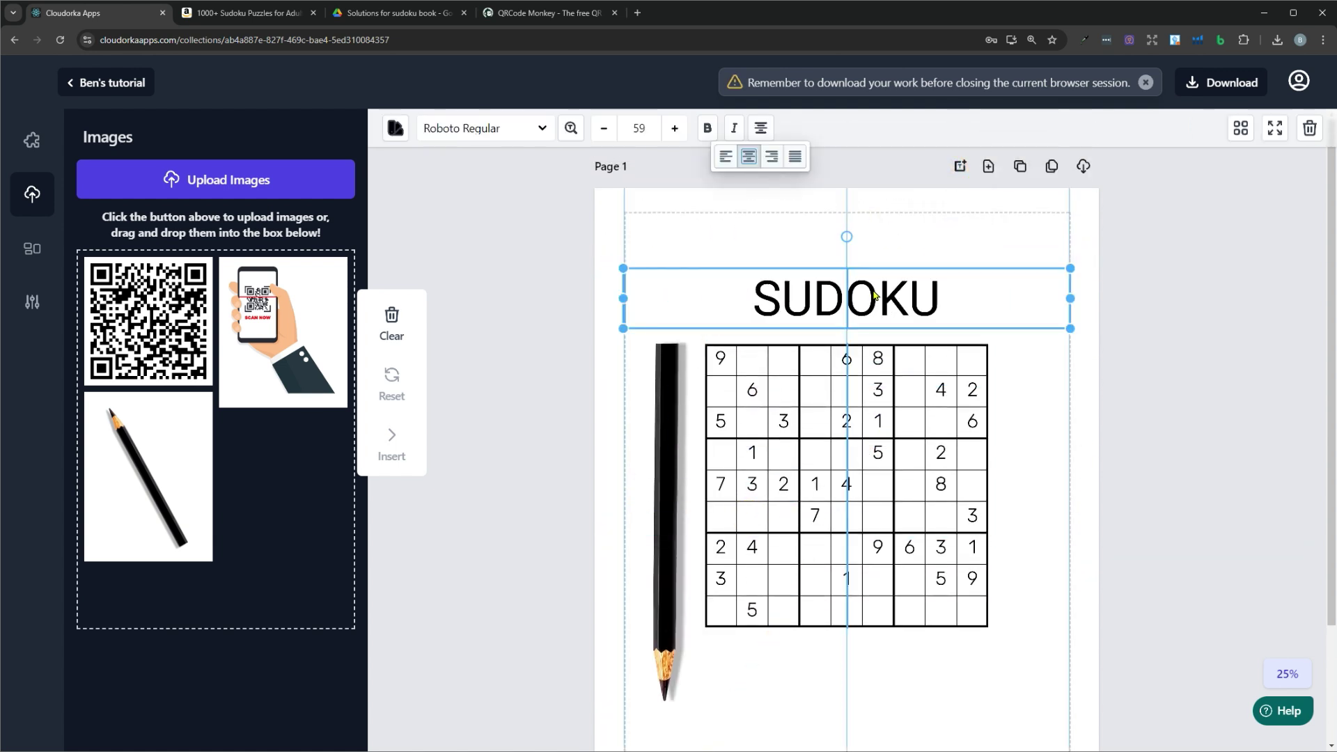
{"action": "left_click_drag", "start_coordinate": [875, 295], "coordinate": [875, 295]}
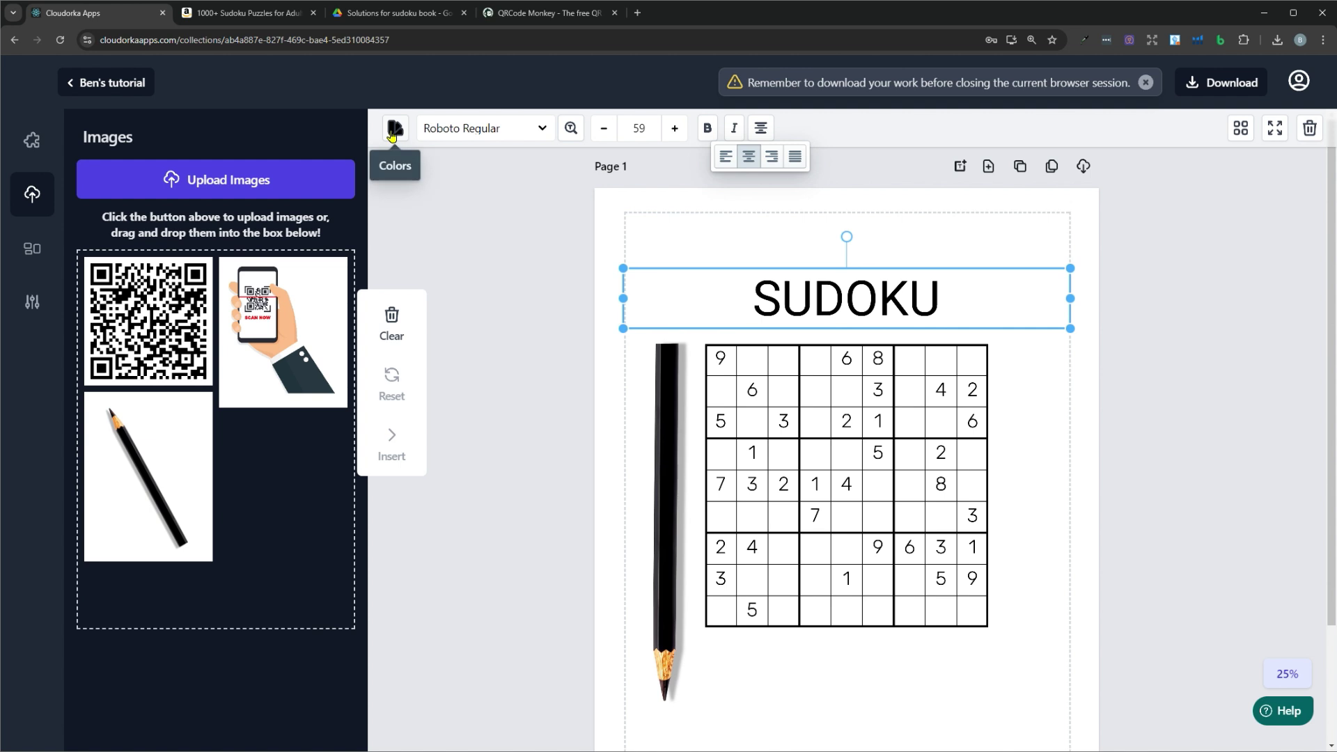
{"action": "left_click", "coordinate": [569, 133]}
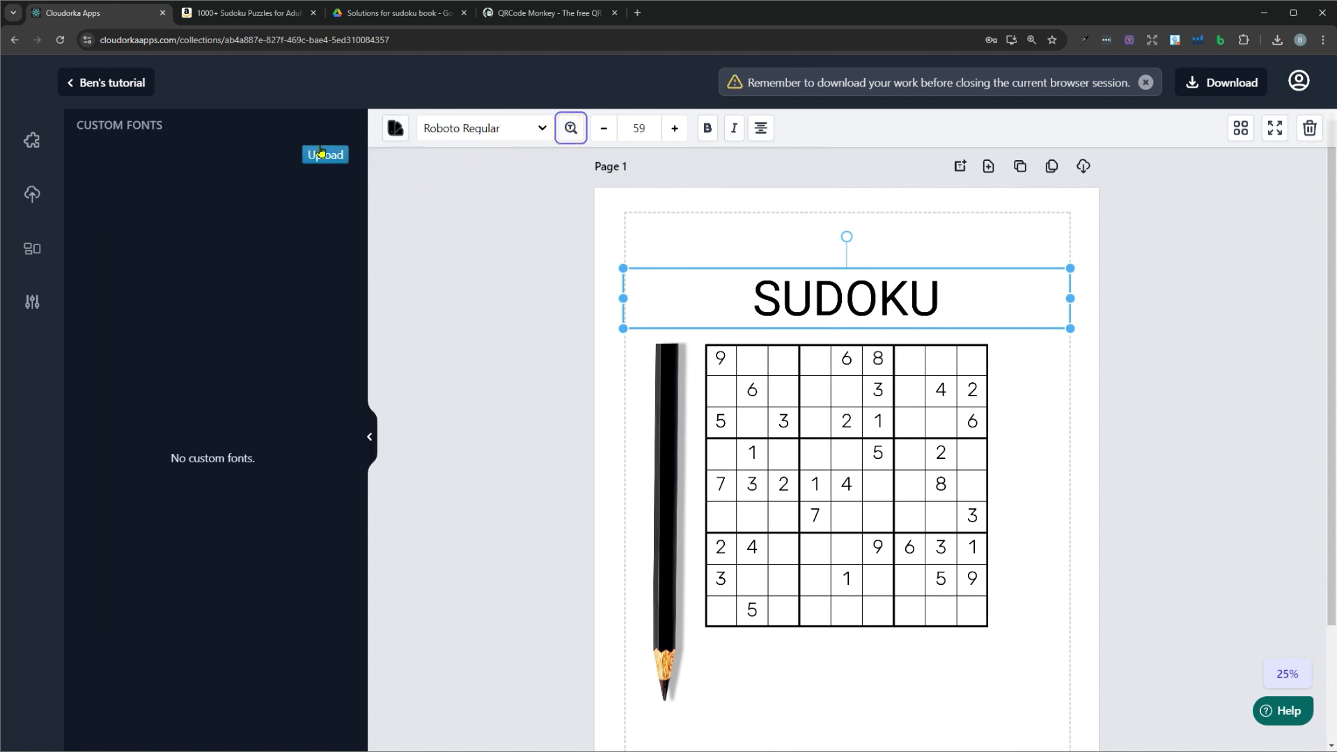
{"action": "left_click", "coordinate": [320, 155]}
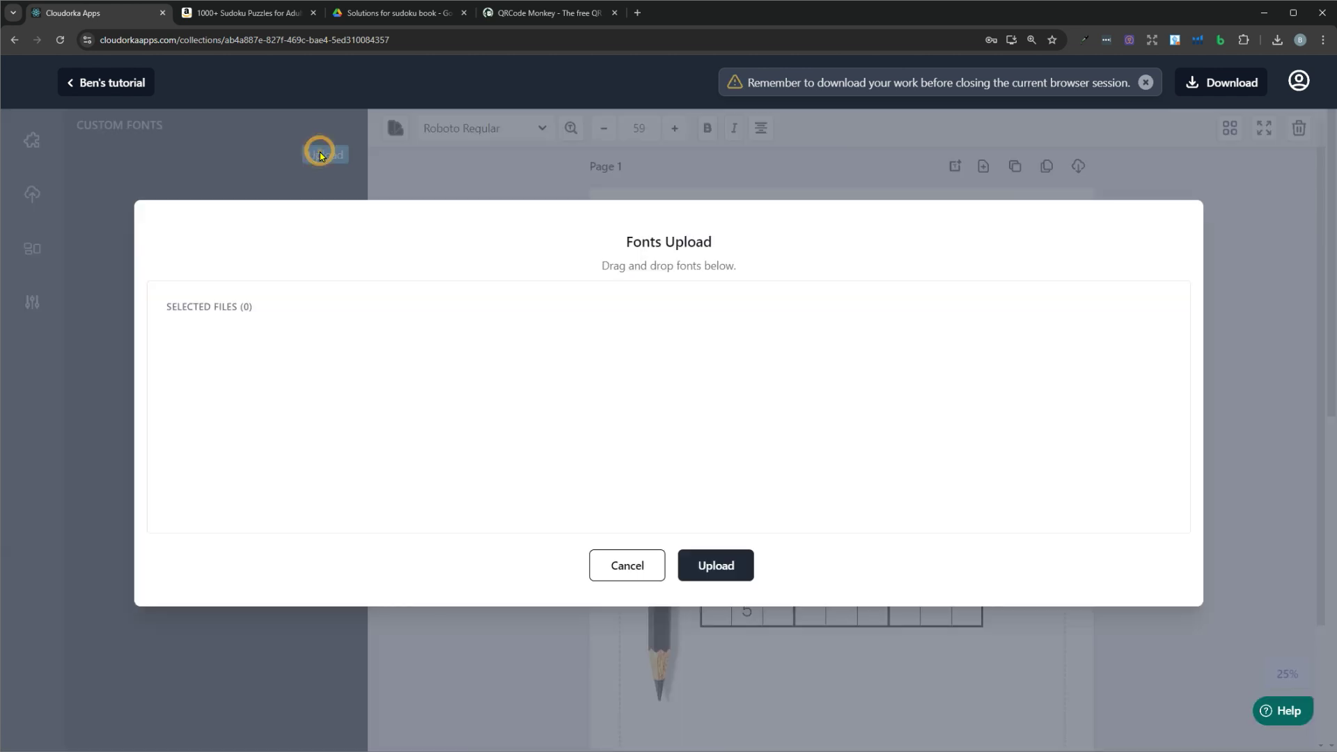
{"action": "left_click", "coordinate": [707, 564]}
{"action": "left_click", "coordinate": [921, 301]}
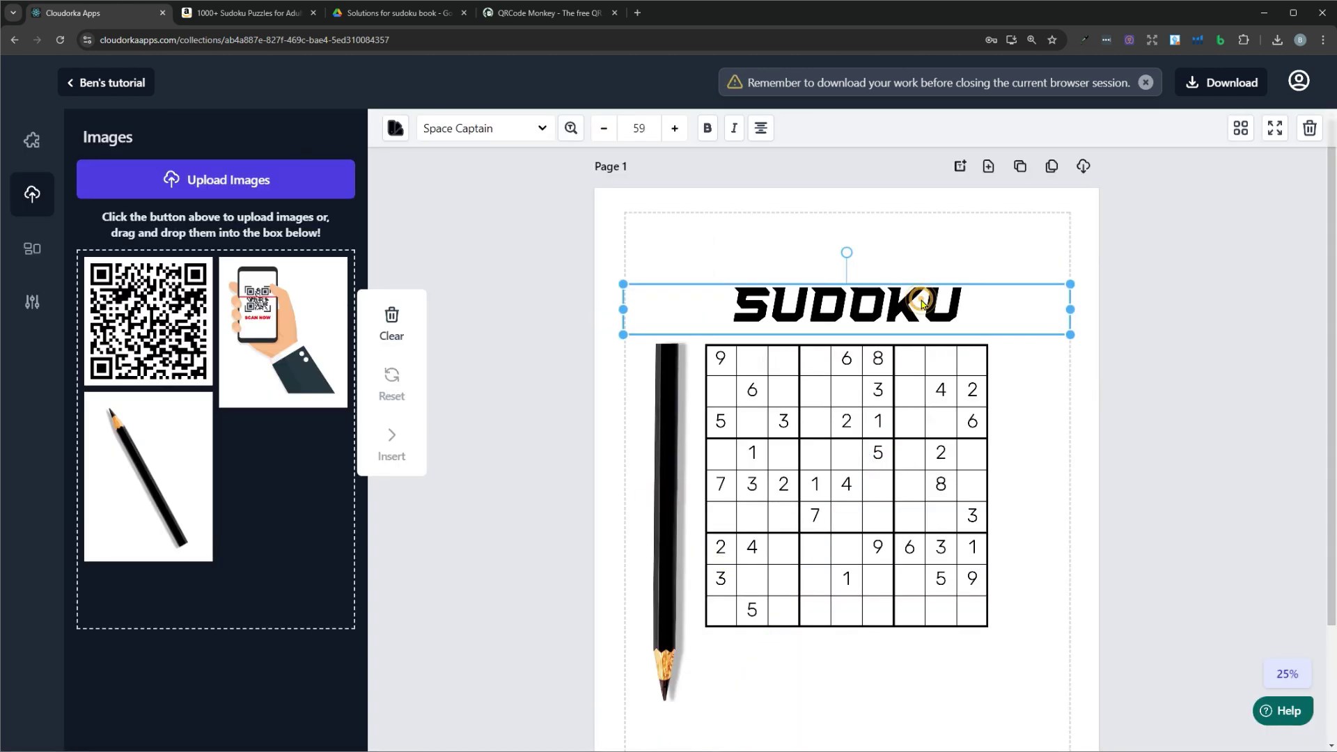
{"action": "left_click", "coordinate": [1082, 376]}
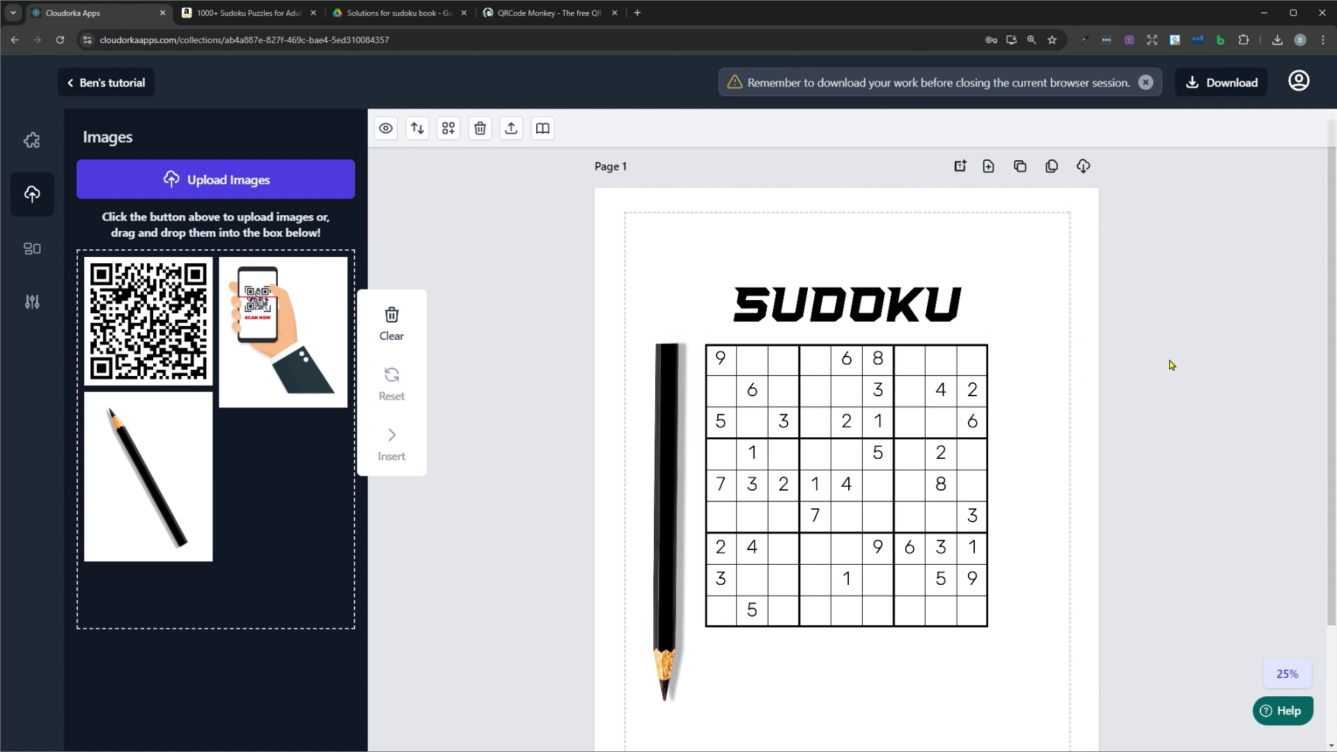